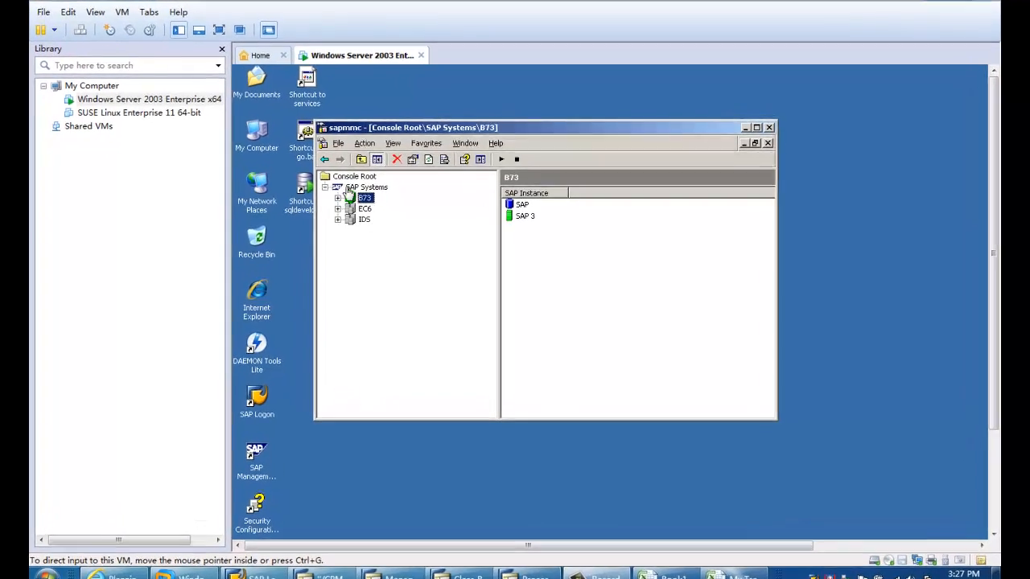
- Review the memory and processor settings of the Windows Server 2003 Enterprise x64 virtual machine
right_click(147, 101)
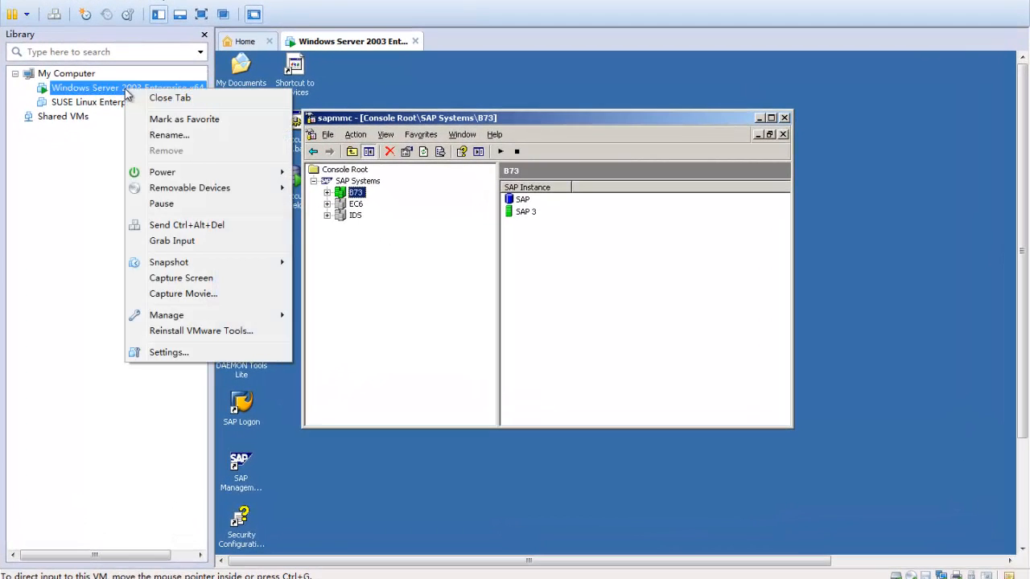
click(202, 352)
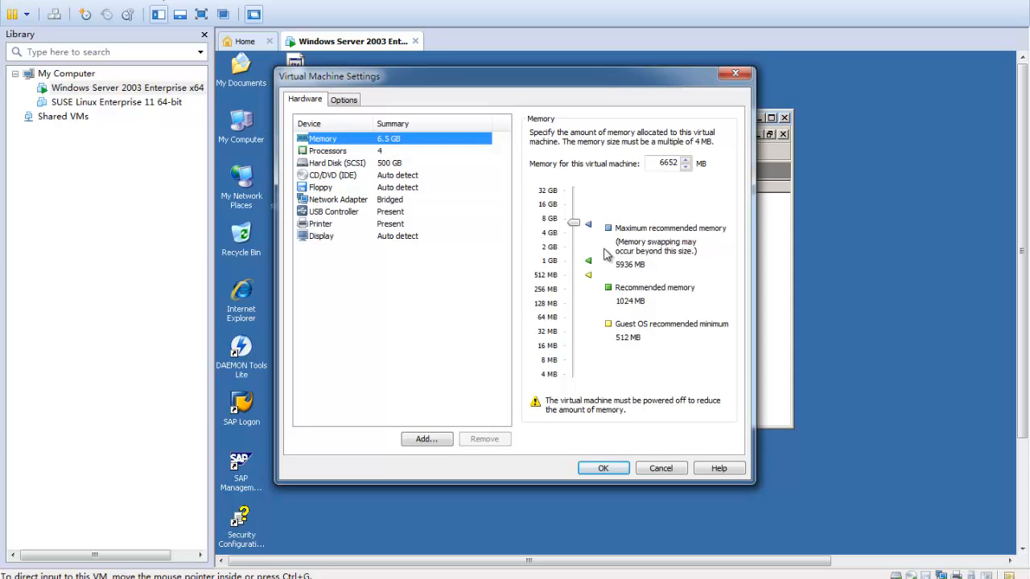
click(340, 154)
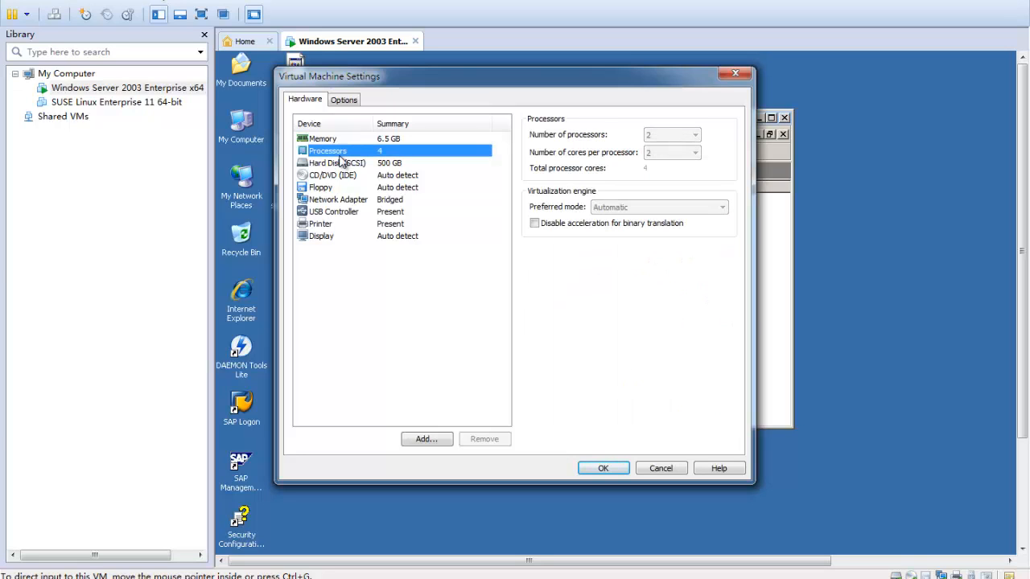
click(339, 140)
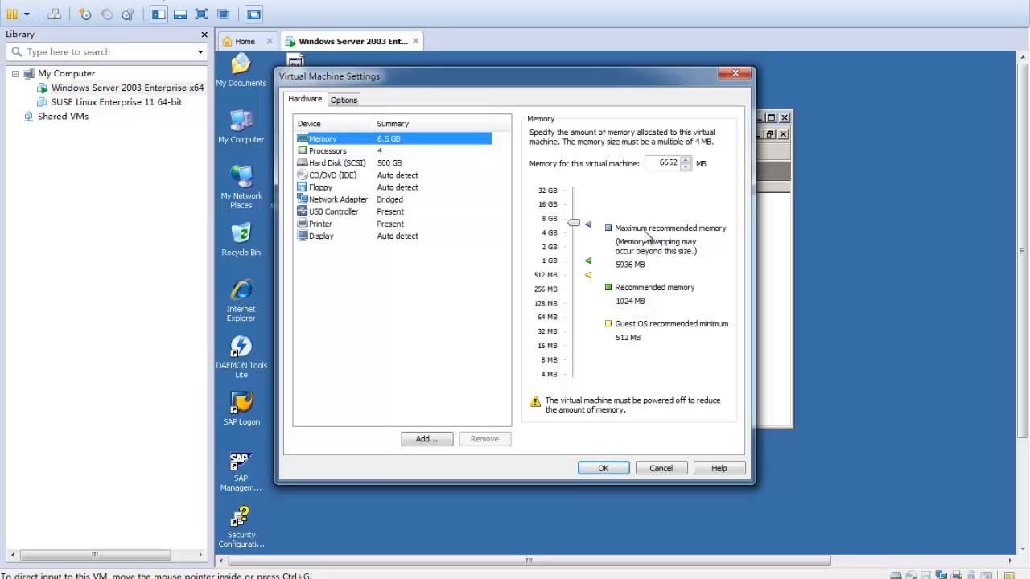
click(621, 470)
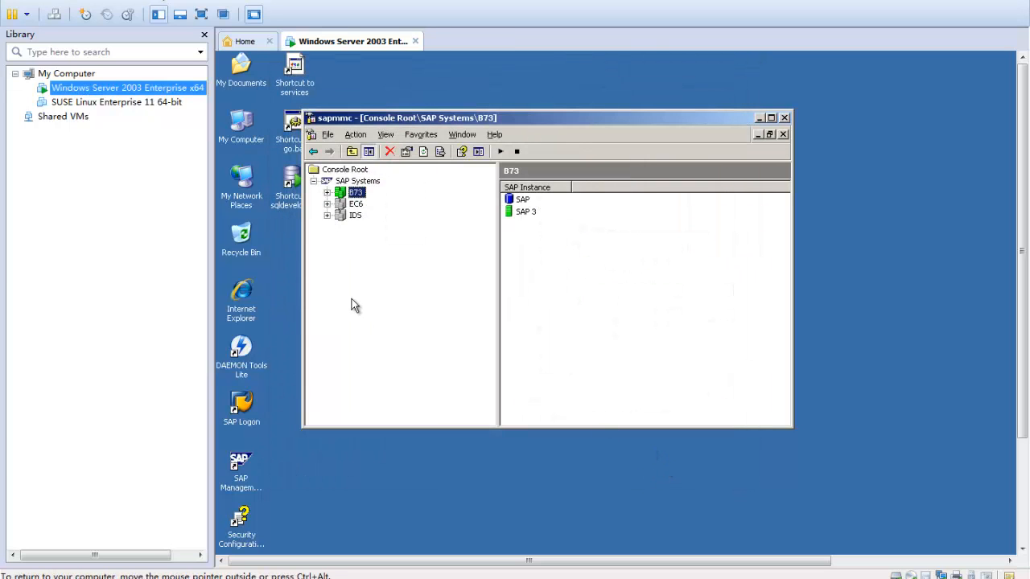
- Show the virtual machine full screen and view the instances of the EC6 and IDS systems in the SAP management console
click(202, 14)
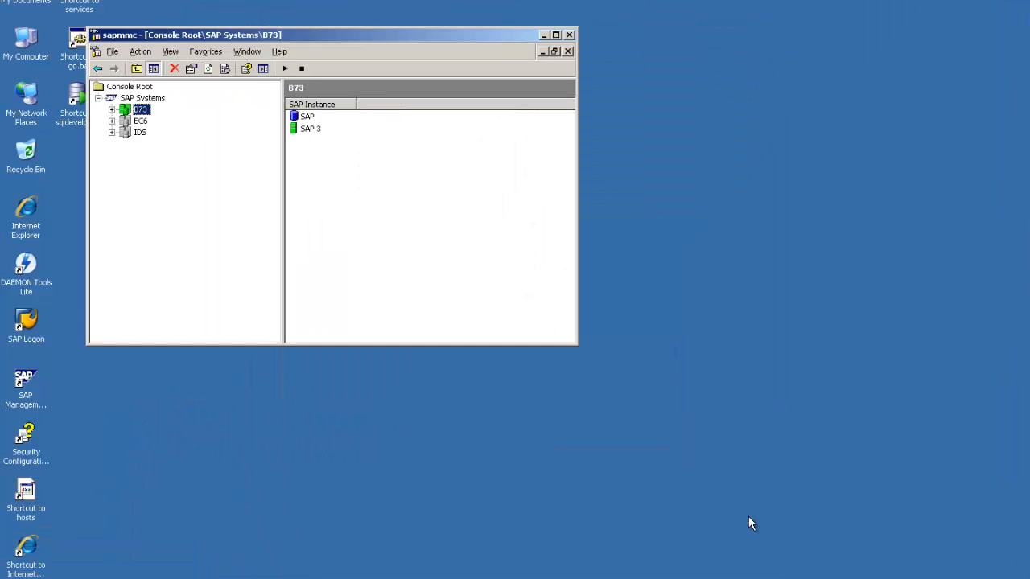
right_click(429, 578)
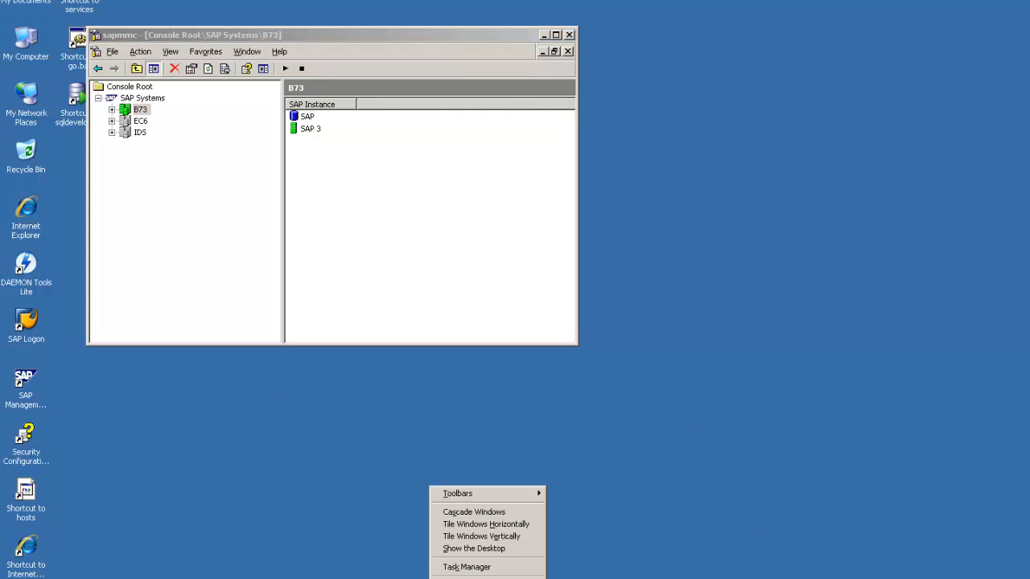
click(369, 522)
drag(430, 45, 495, 100)
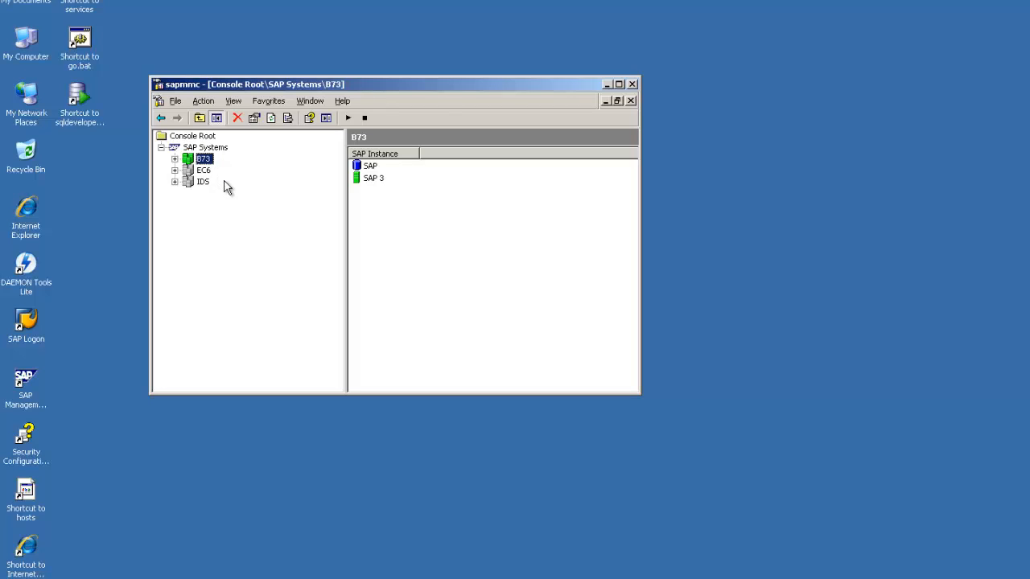
key(Down)
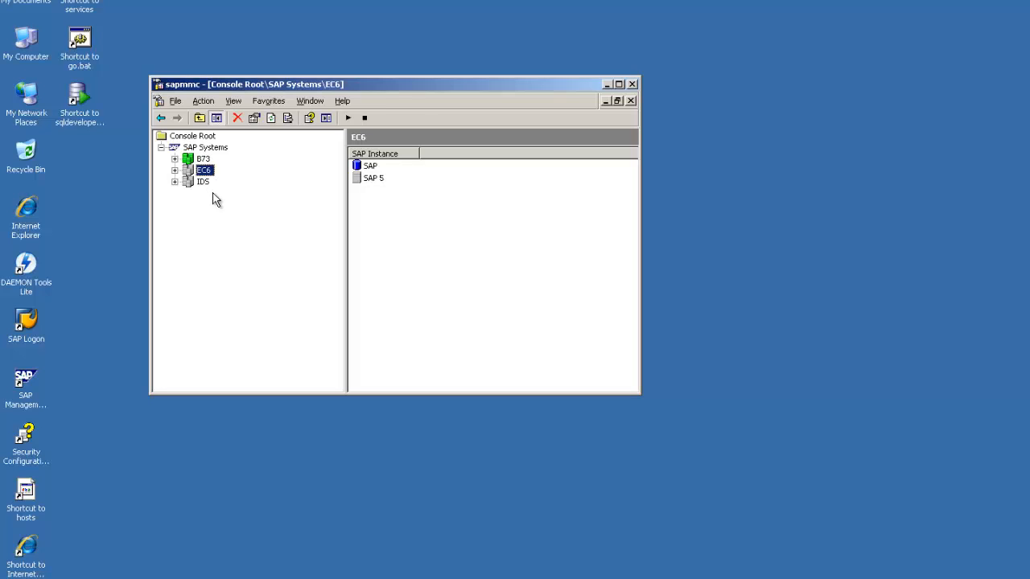
key(Down)
- Check the server's CPU and memory performance in Windows Task Manager
right_click(384, 578)
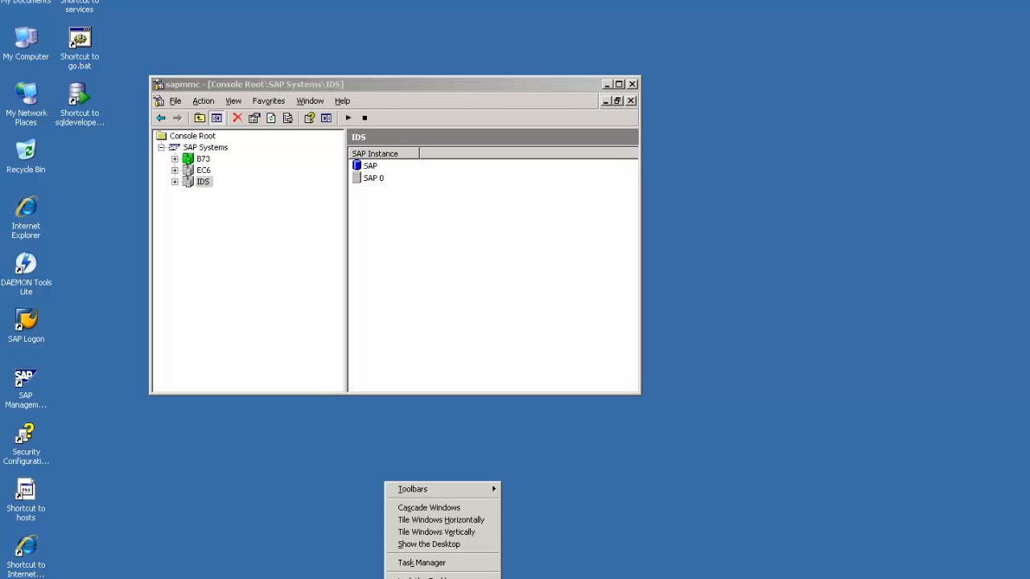
click(418, 563)
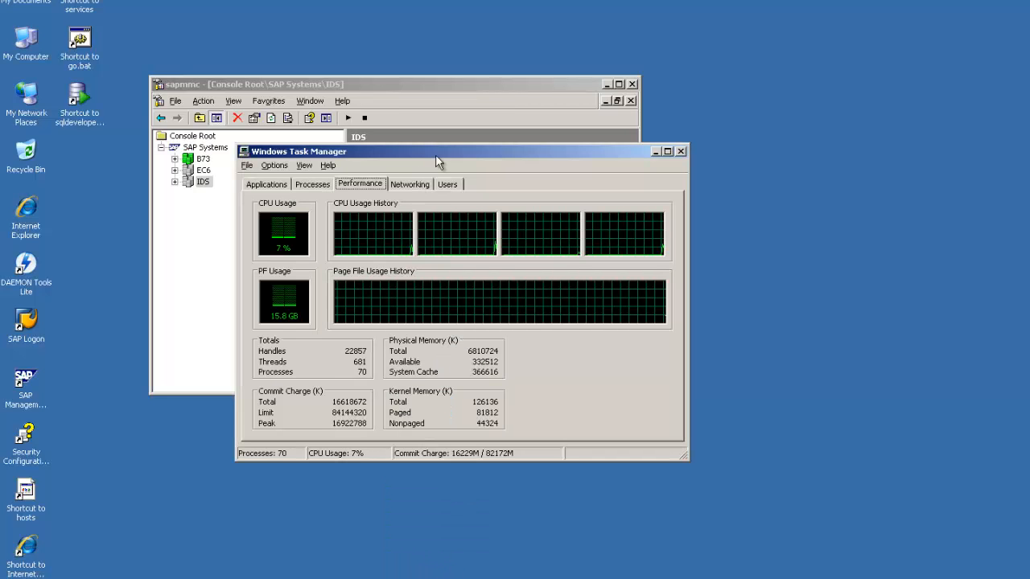
drag(435, 156, 517, 137)
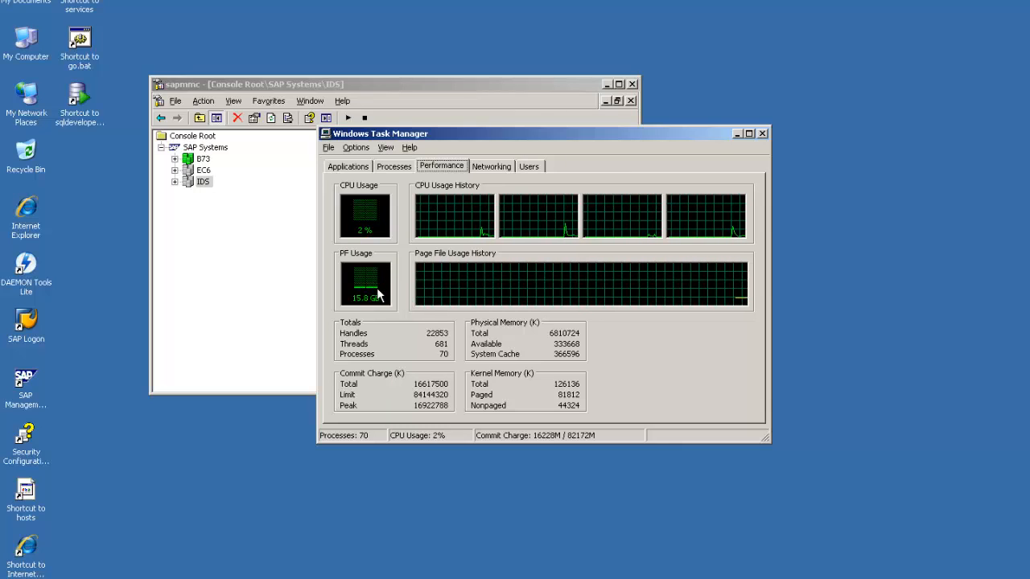
click(762, 134)
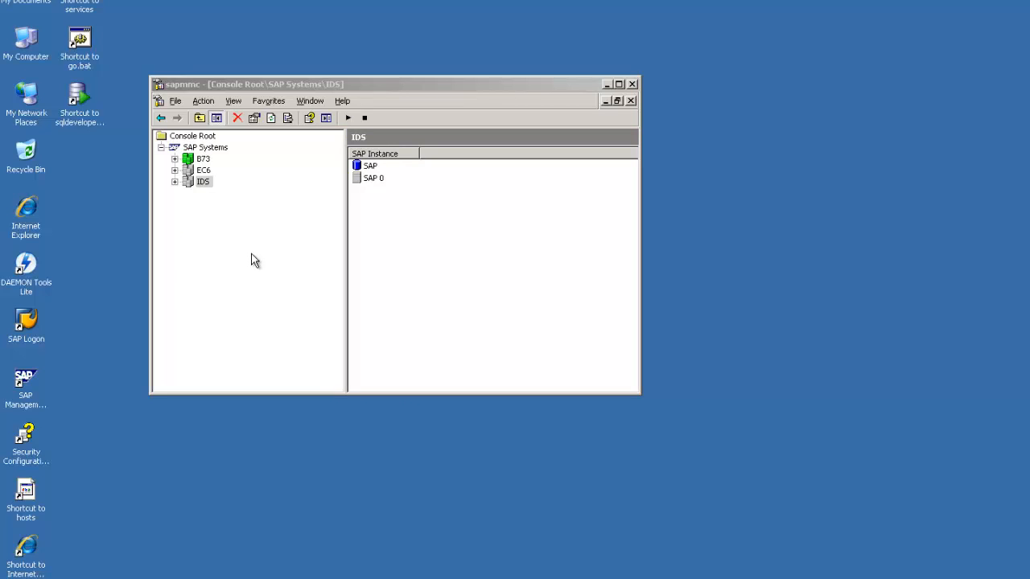
- Reopen Task Manager to recheck the server's page file usage, and close it
right_click(366, 577)
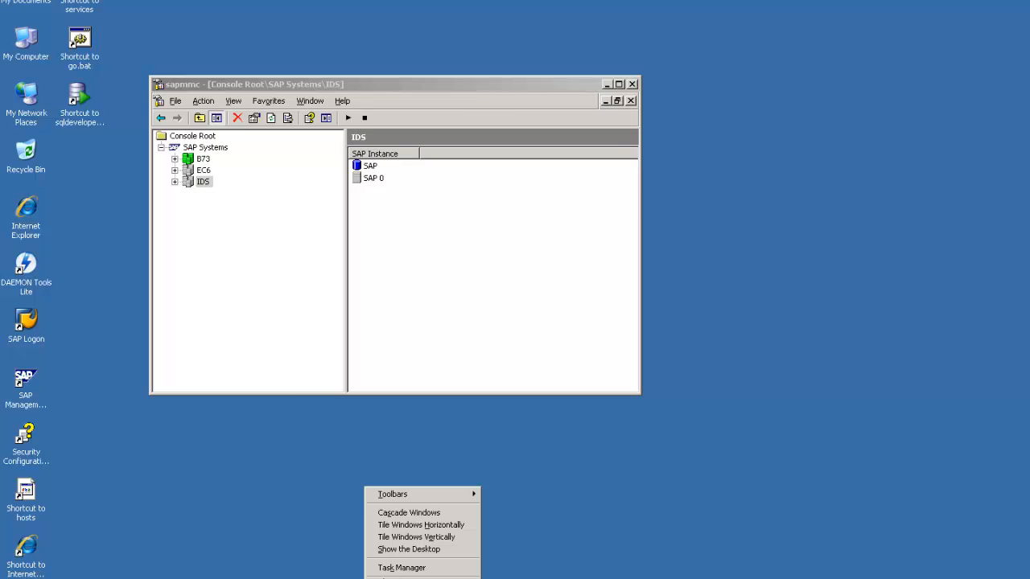
click(396, 570)
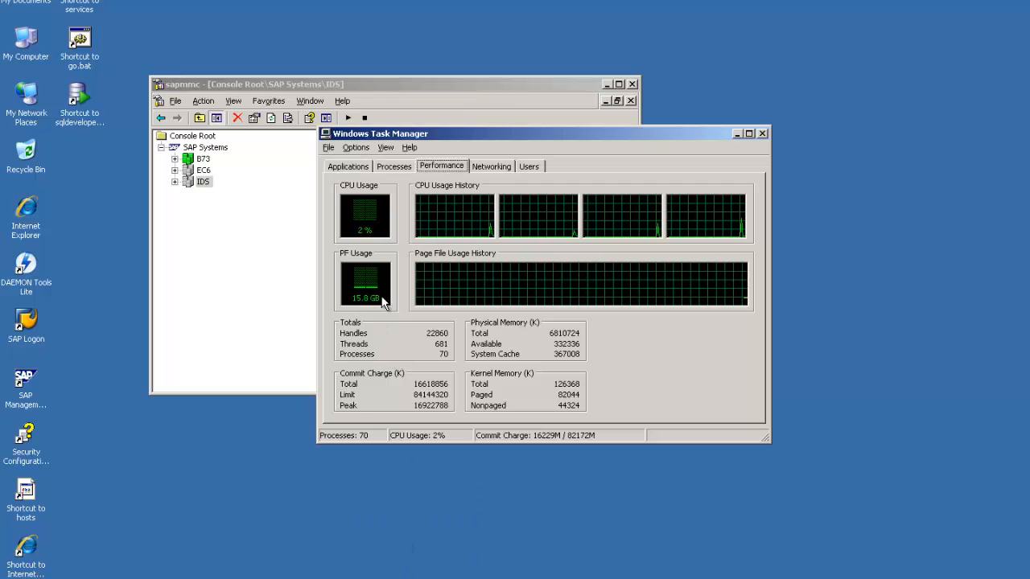
right_click(23, 59)
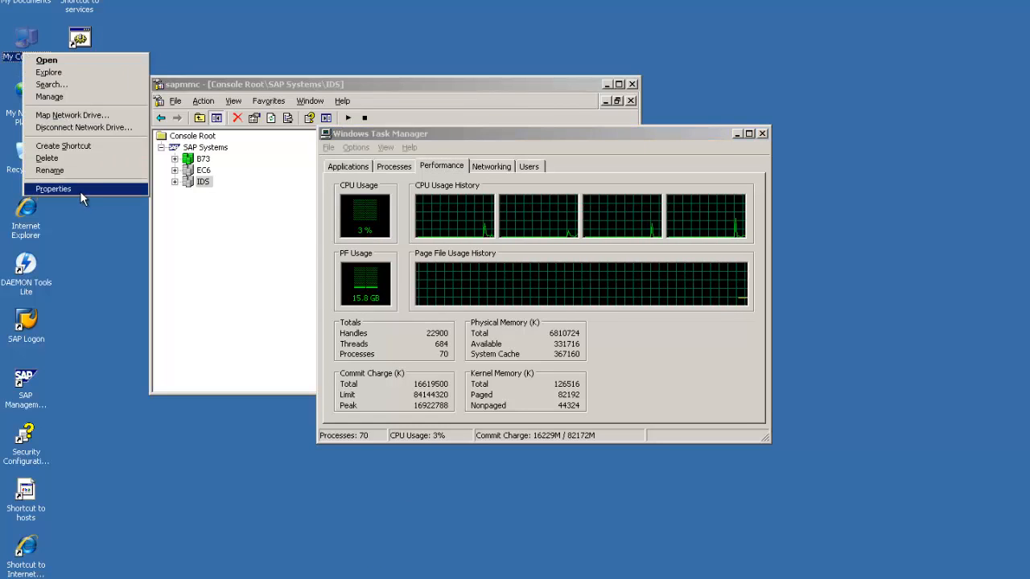
click(860, 224)
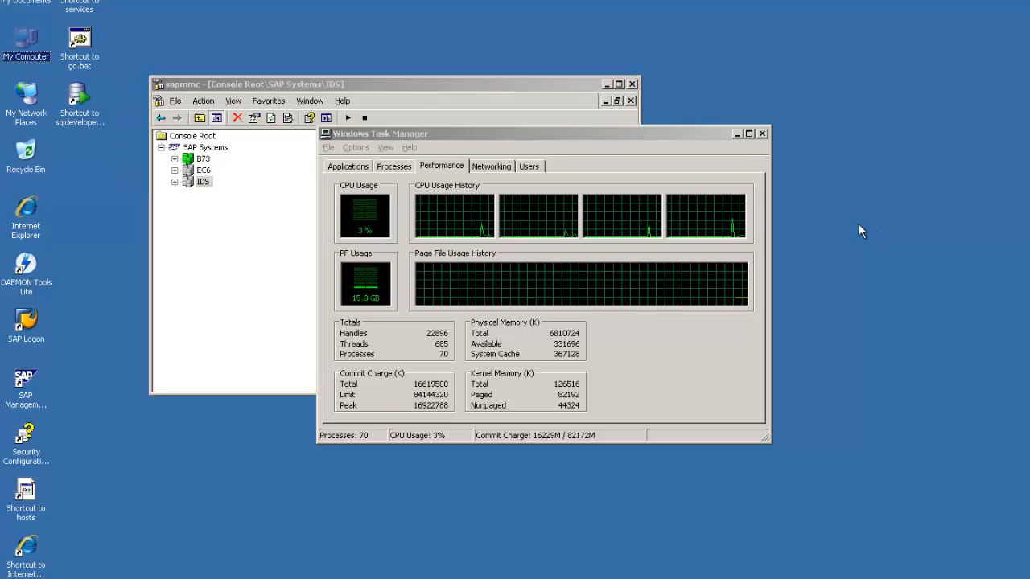
click(762, 134)
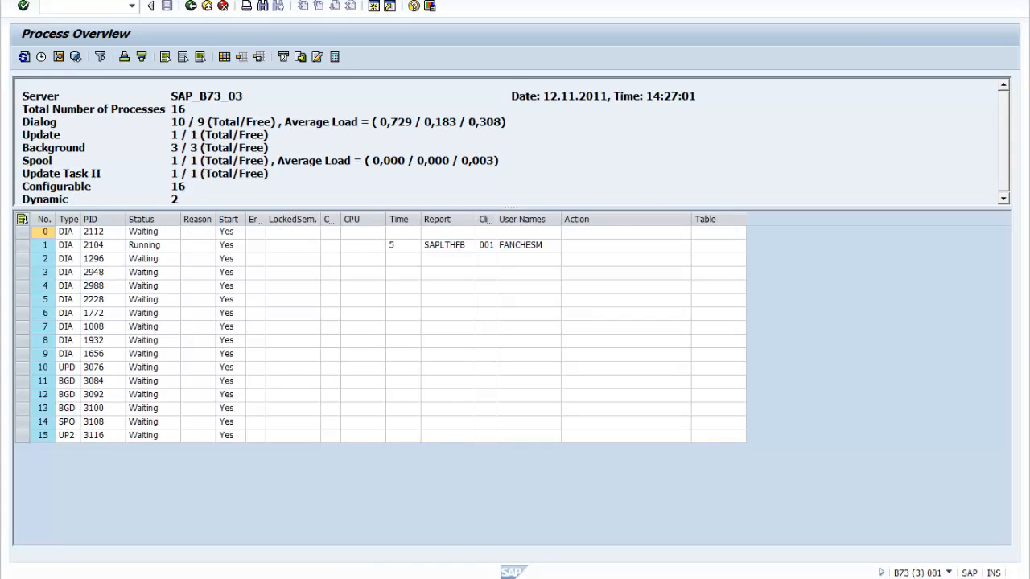
- Switch to SAP GUI, start transaction /orsa1 in a new session, and collapse the Environment Shell InfoArea
mouse_move(405, 578)
click(714, 519)
text(/orsa1)
key(Return)
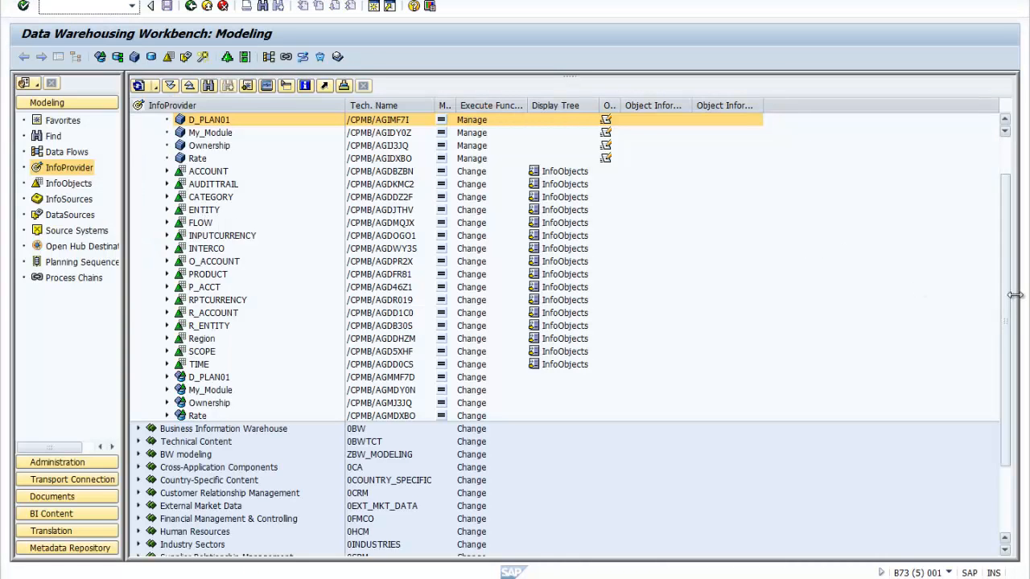
scroll(1009, 303, up, 2)
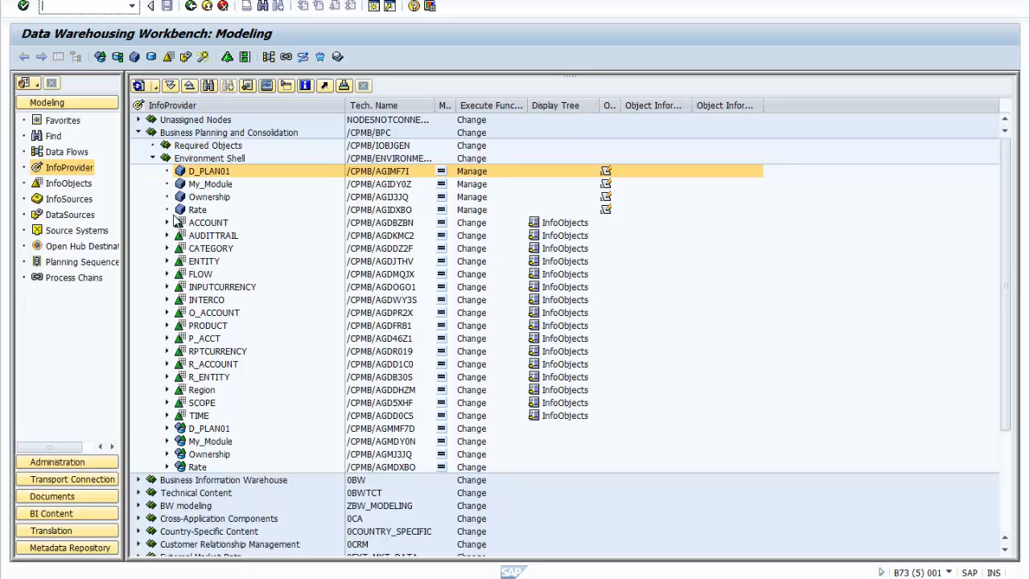
click(152, 159)
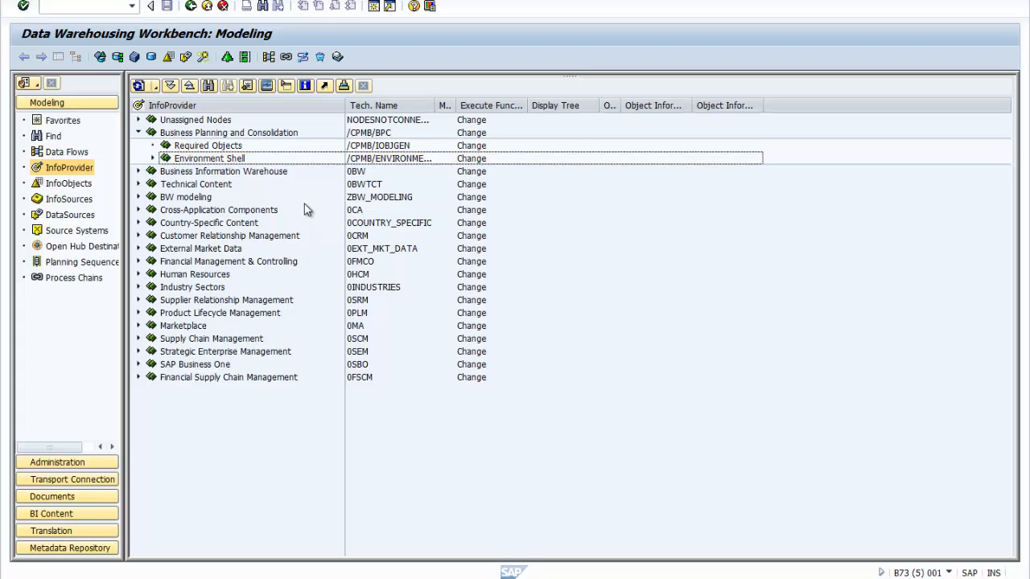
- Expand the Sales order data flow under BW modeling in the Data Flows tree and view its available actions
click(71, 155)
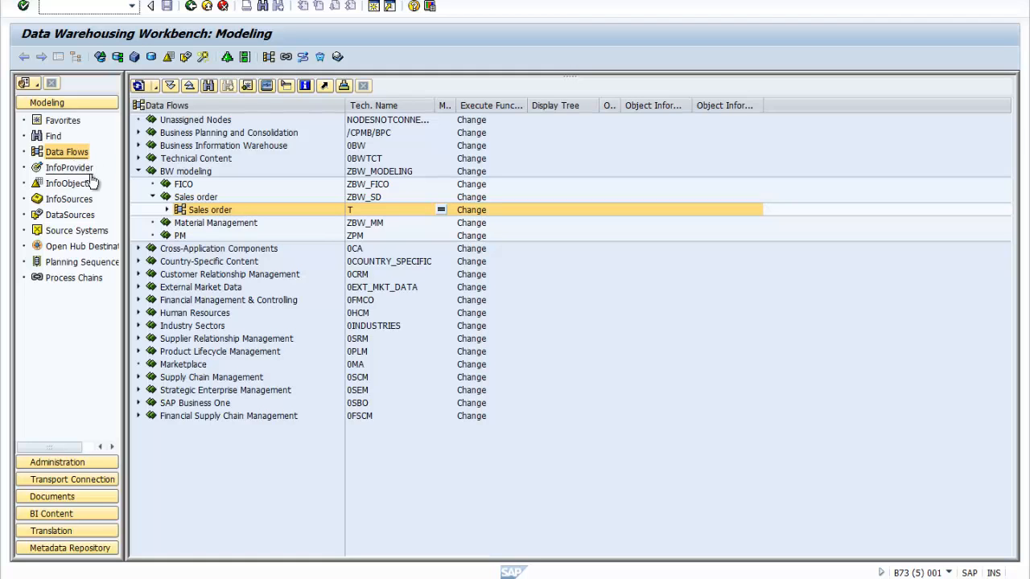
click(166, 210)
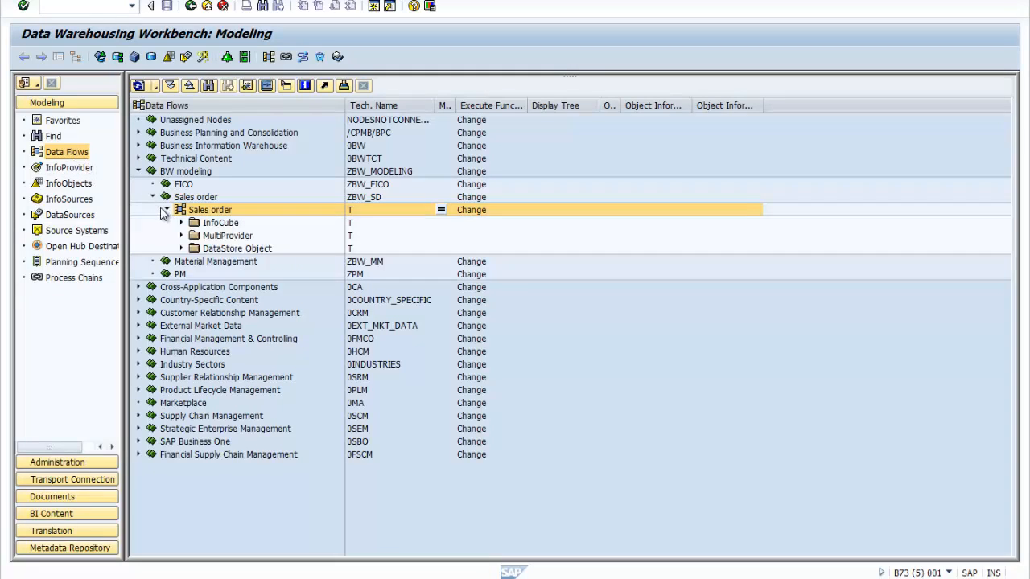
right_click(226, 211)
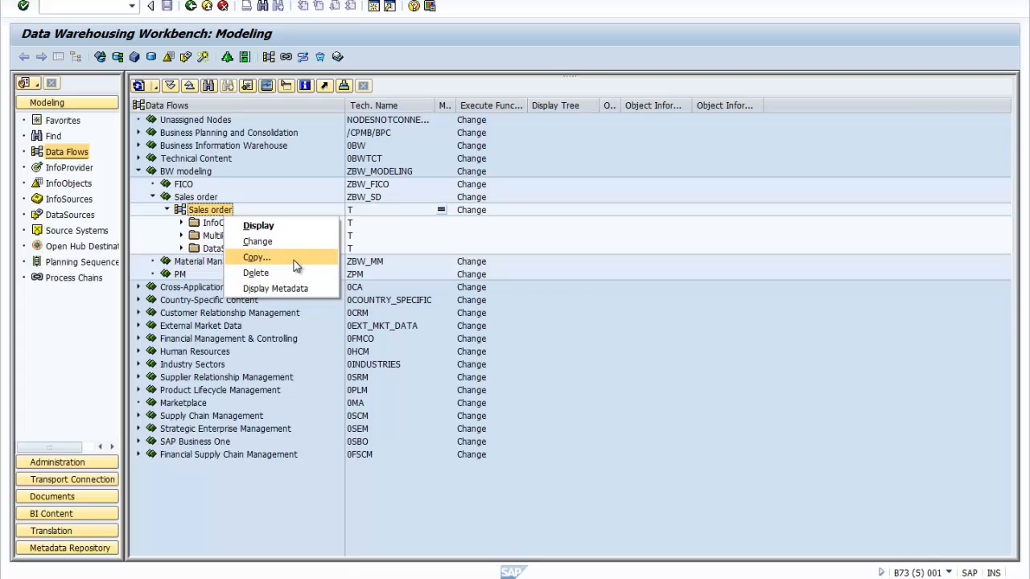
click(595, 325)
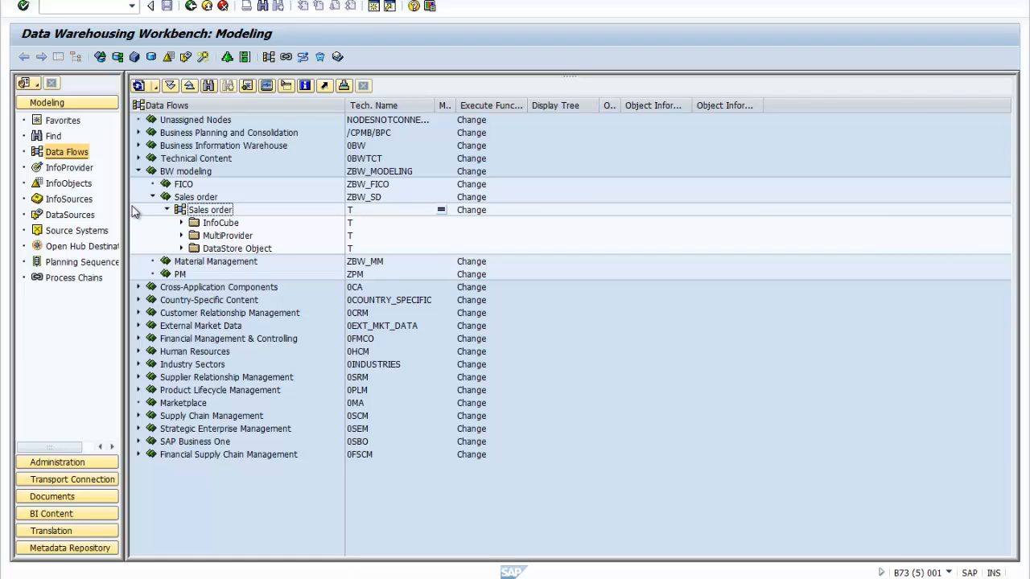
- Inspect the HybridProvider creation options for the Business Planning and Consolidation InfoArea without creating one
click(69, 167)
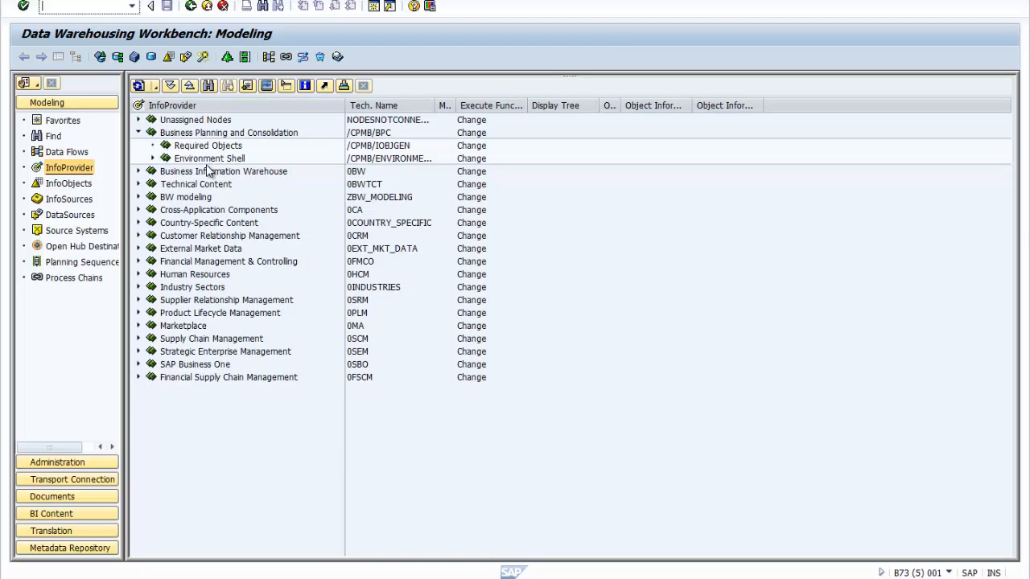
right_click(223, 135)
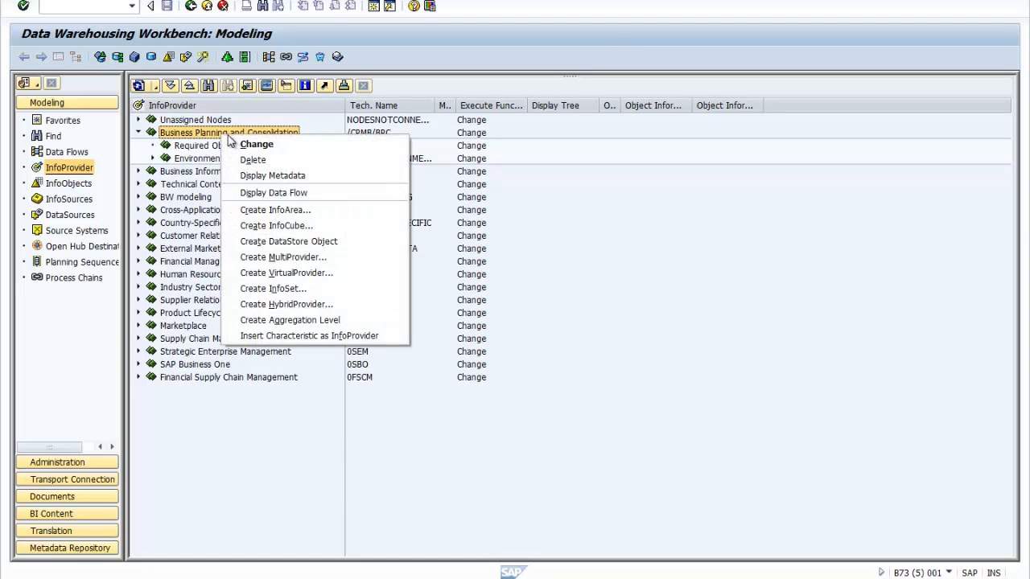
click(334, 306)
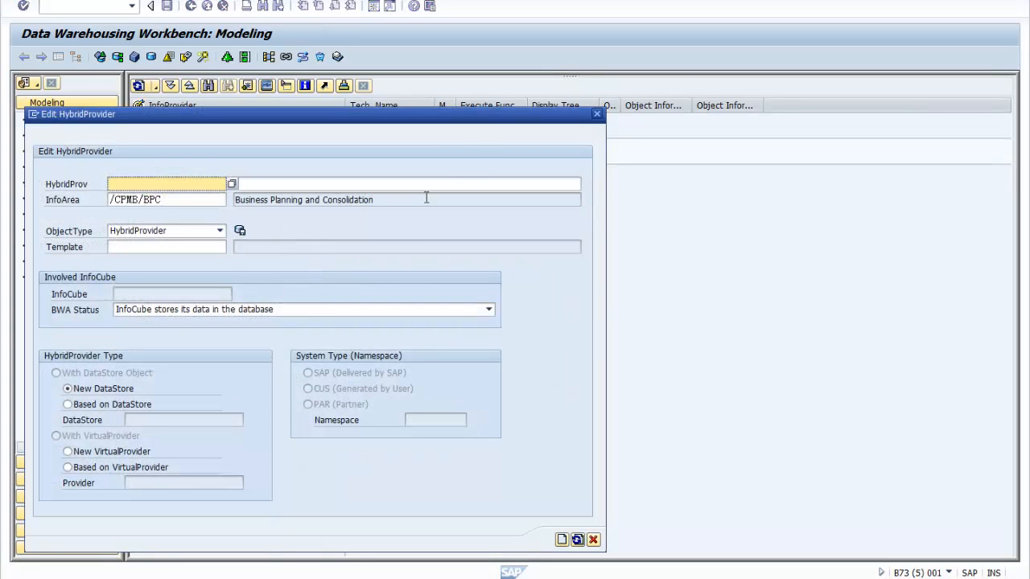
drag(474, 118, 579, 78)
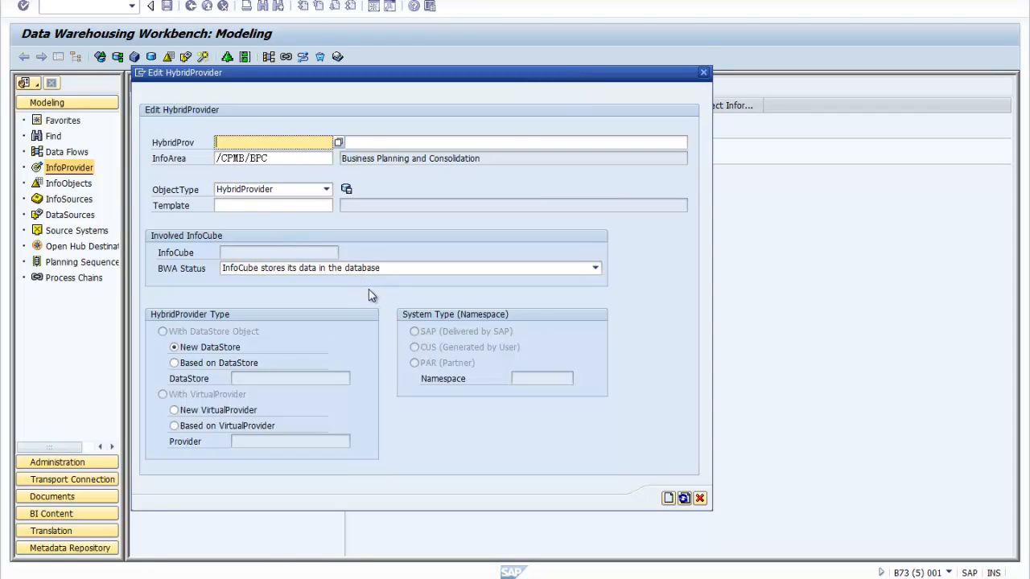
click(700, 499)
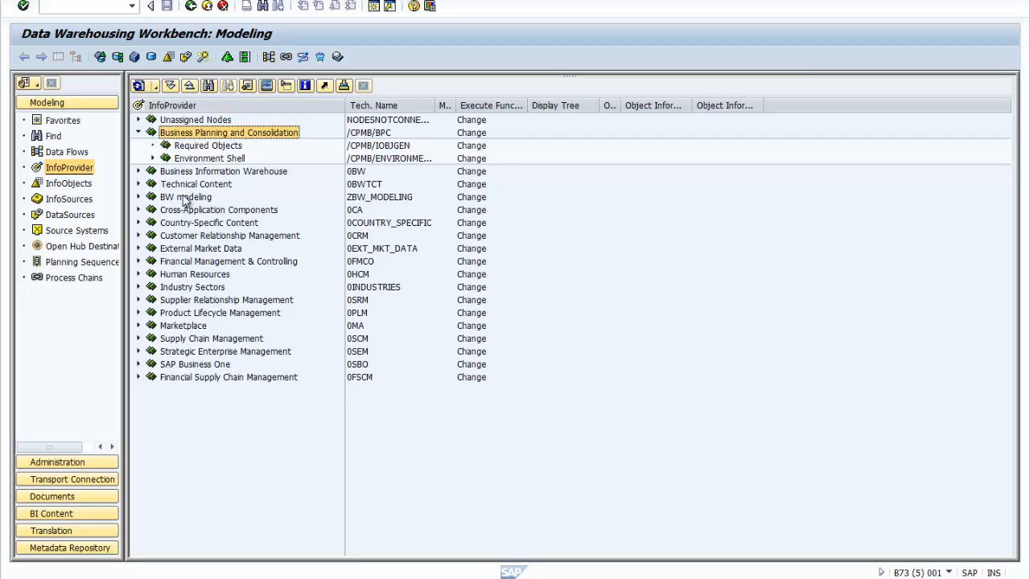
- Inspect the InfoCube creation options for the FICO InfoArea under BW modeling, including the BWA Status choices, and cancel
click(137, 199)
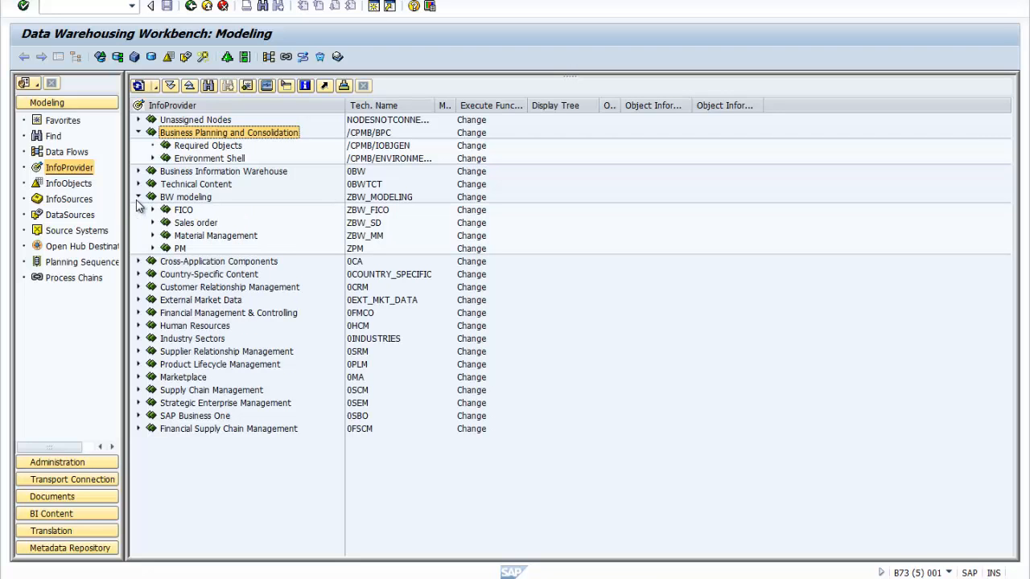
right_click(183, 211)
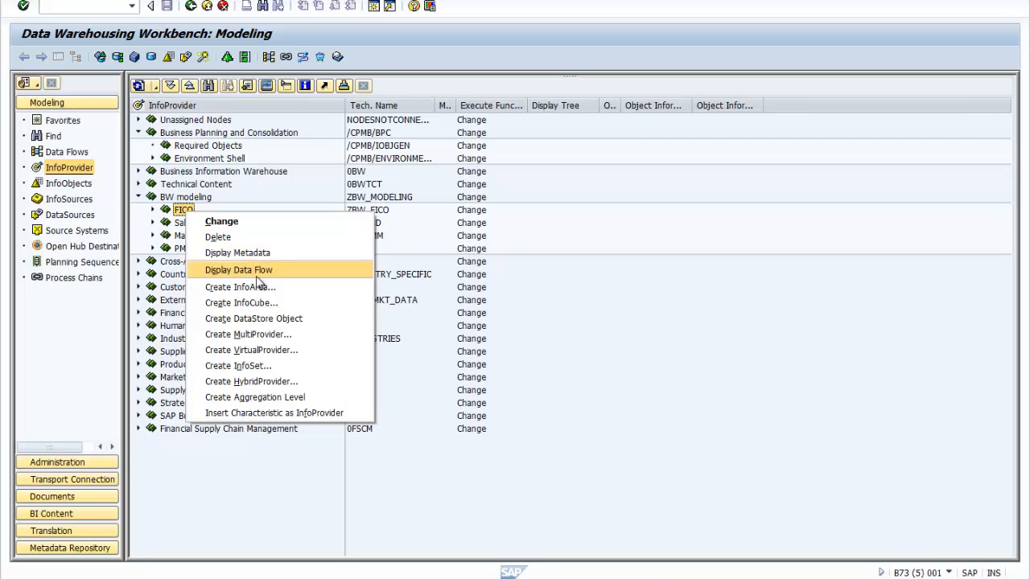
click(300, 307)
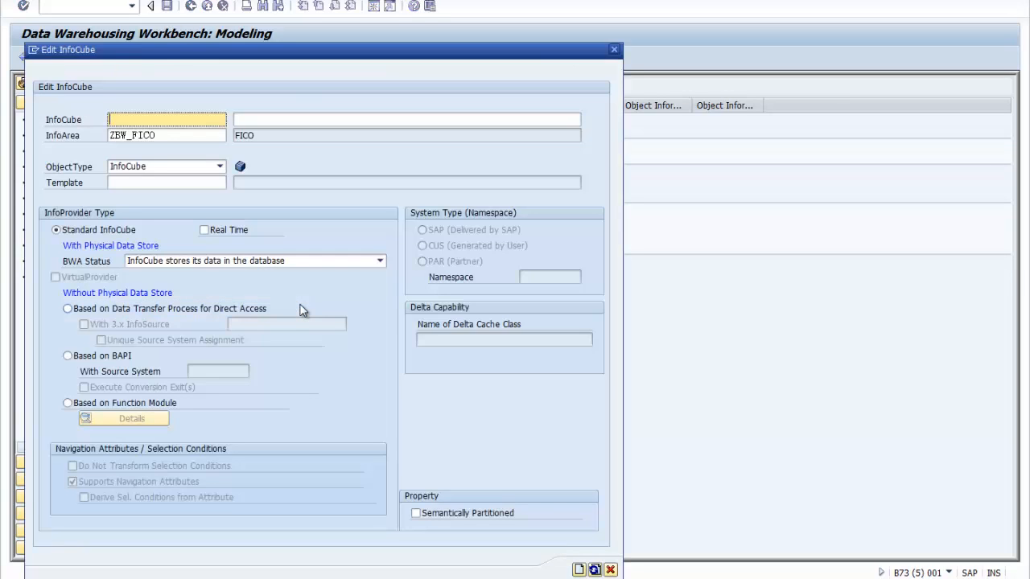
click(230, 262)
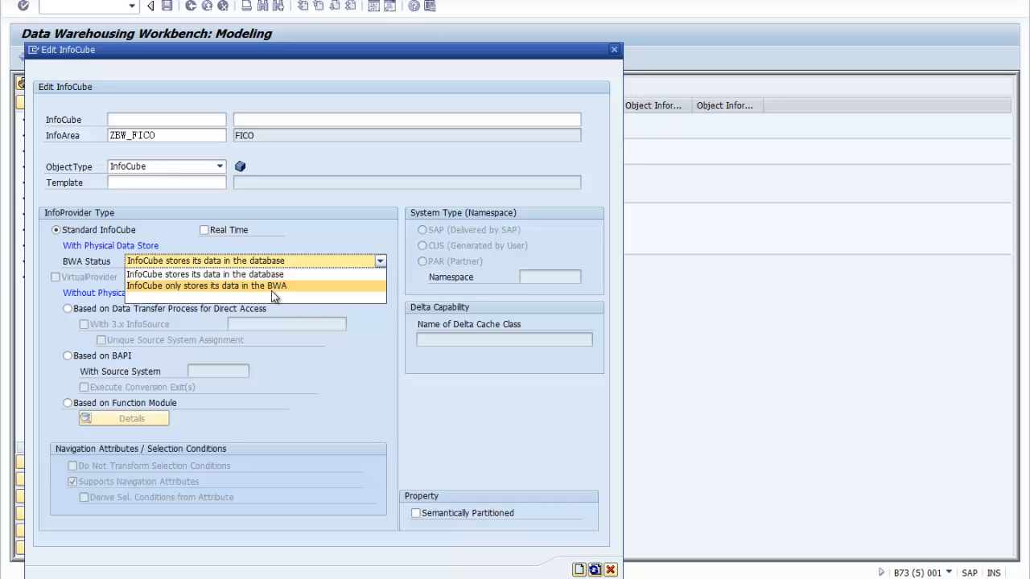
click(612, 572)
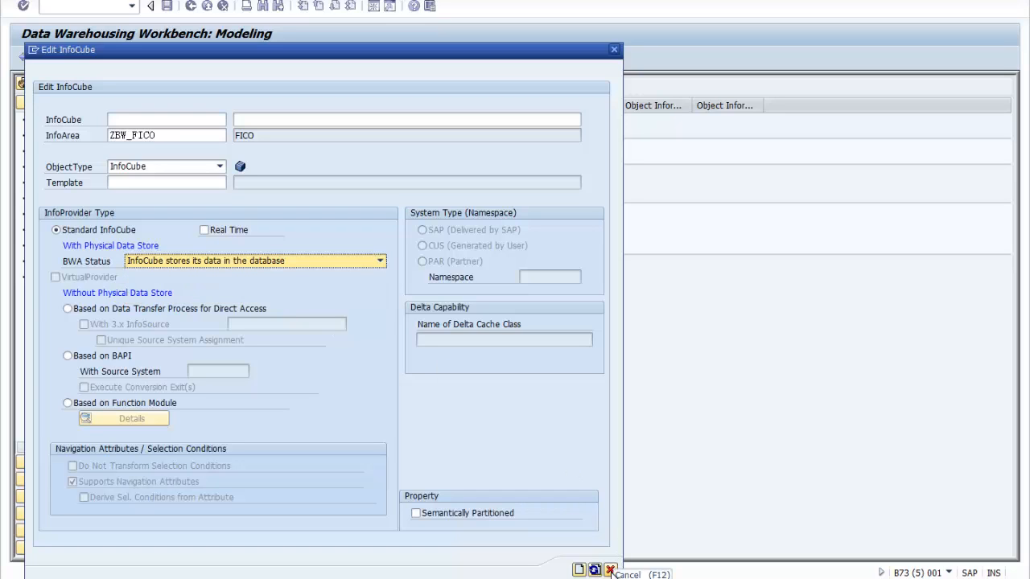
- Close the InfoCube creation dialog, collapse BW modeling, and expand Environment Shell under Business Planning and Consolidation
click(612, 572)
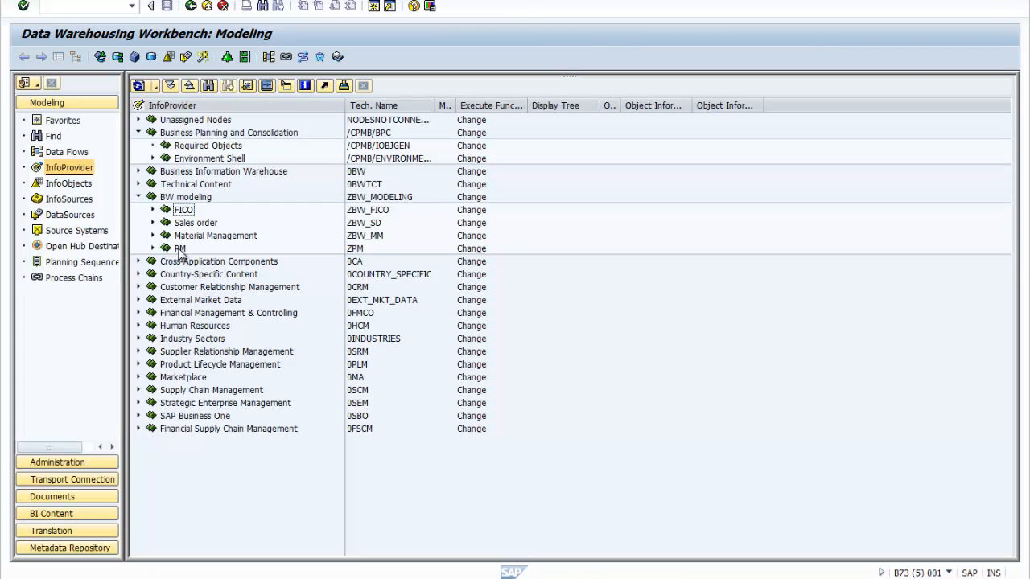
click(138, 198)
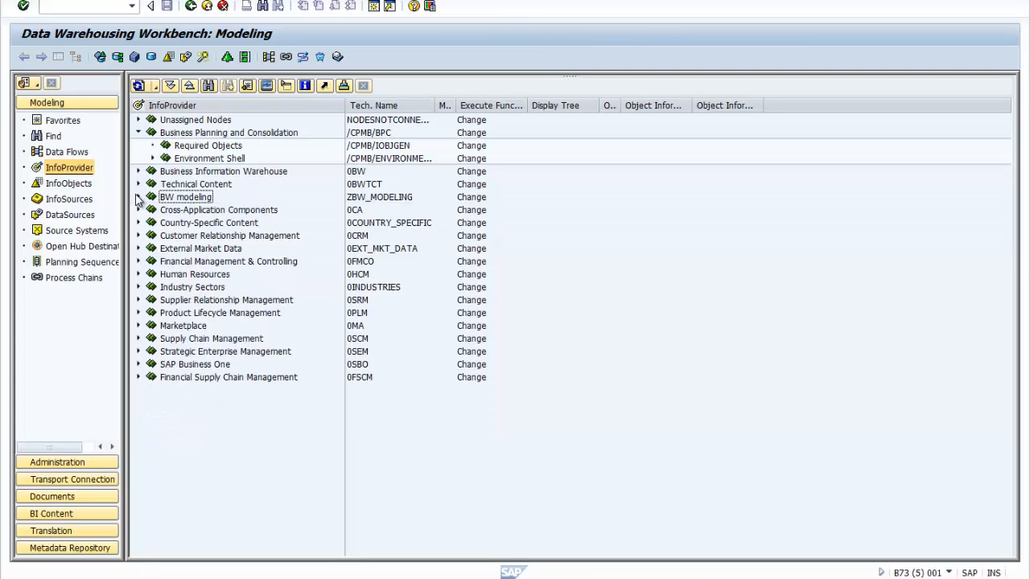
click(214, 135)
click(153, 159)
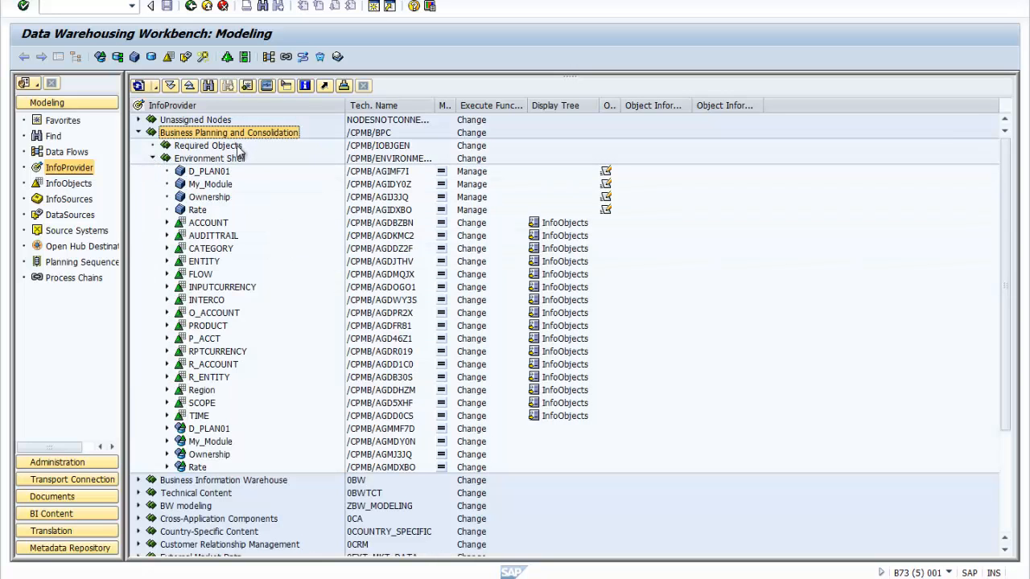
- View the component information in the system status and examine the release and level of SAP_BASIS, SAP_ABA and PI_BASIS
click(378, 1)
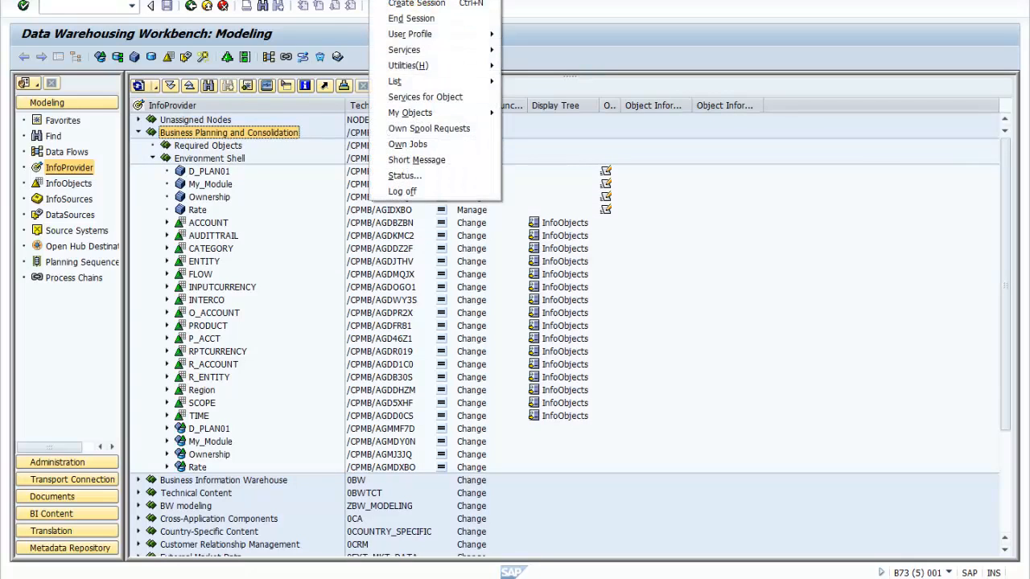
click(410, 174)
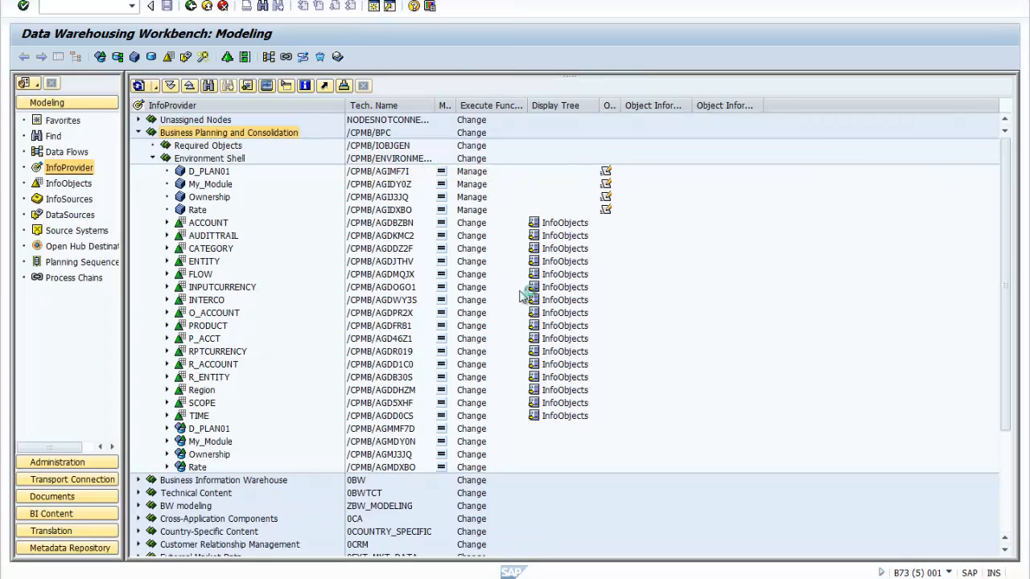
click(426, 248)
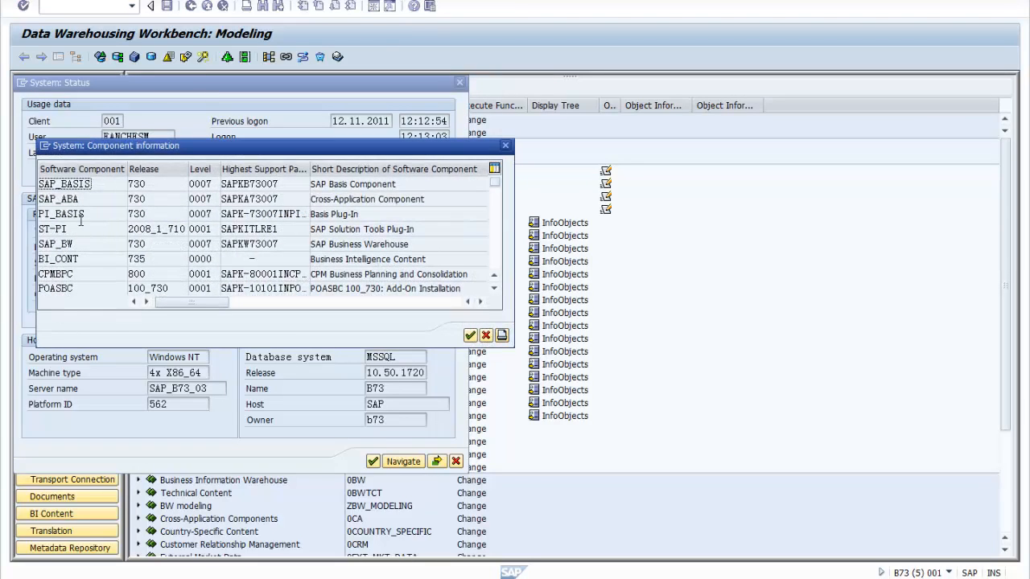
double_click(137, 184)
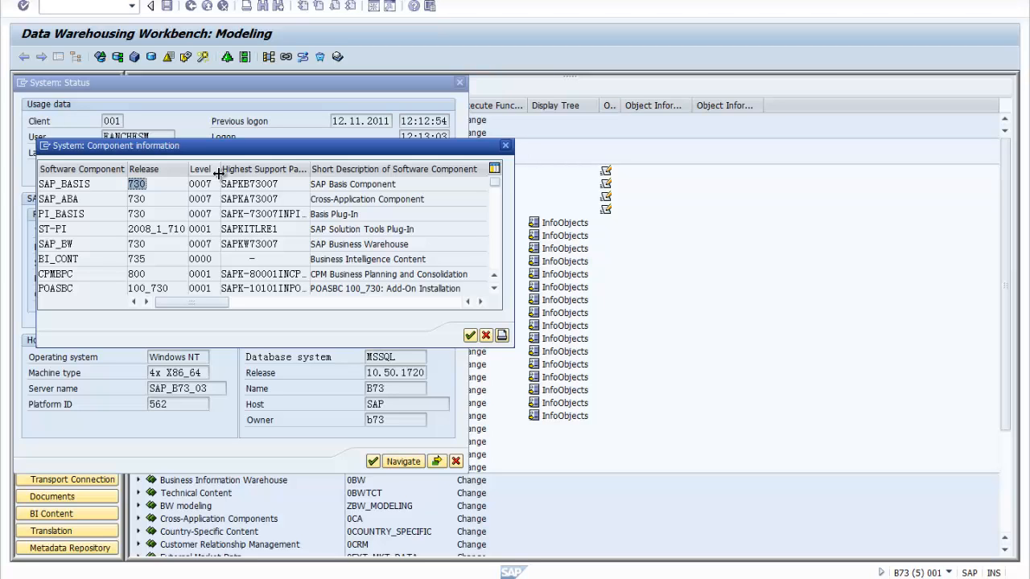
click(169, 214)
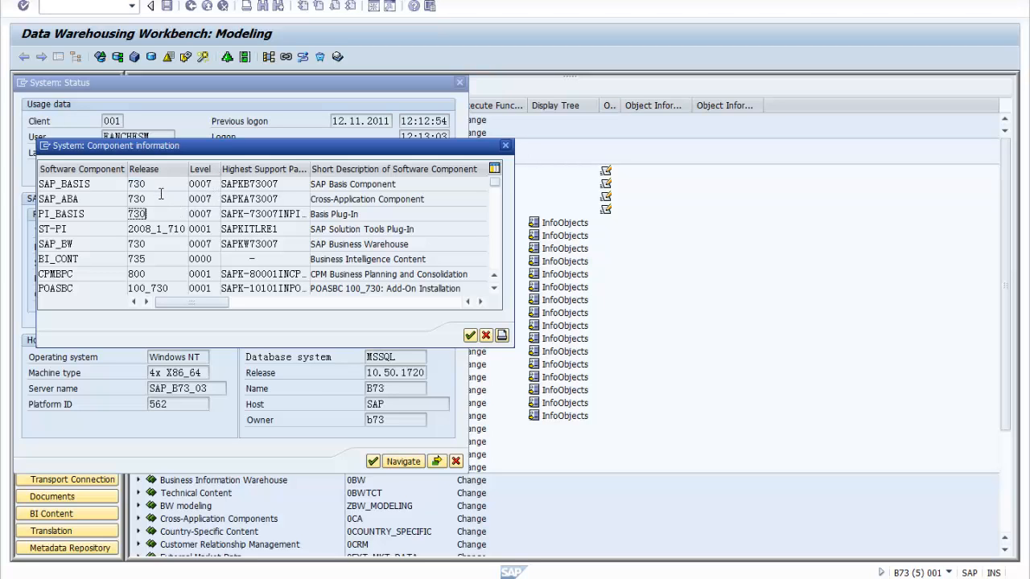
click(162, 184)
click(206, 183)
click(212, 202)
click(212, 216)
- Examine the descriptions and levels of the CPMBPC and POASBC components, and close the component information and system status
click(495, 288)
click(495, 287)
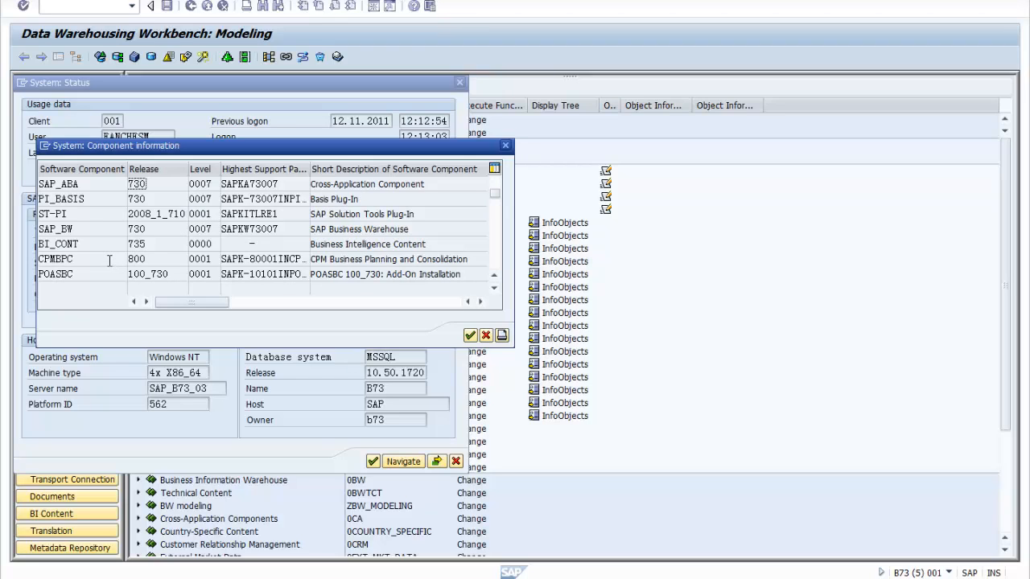
click(330, 259)
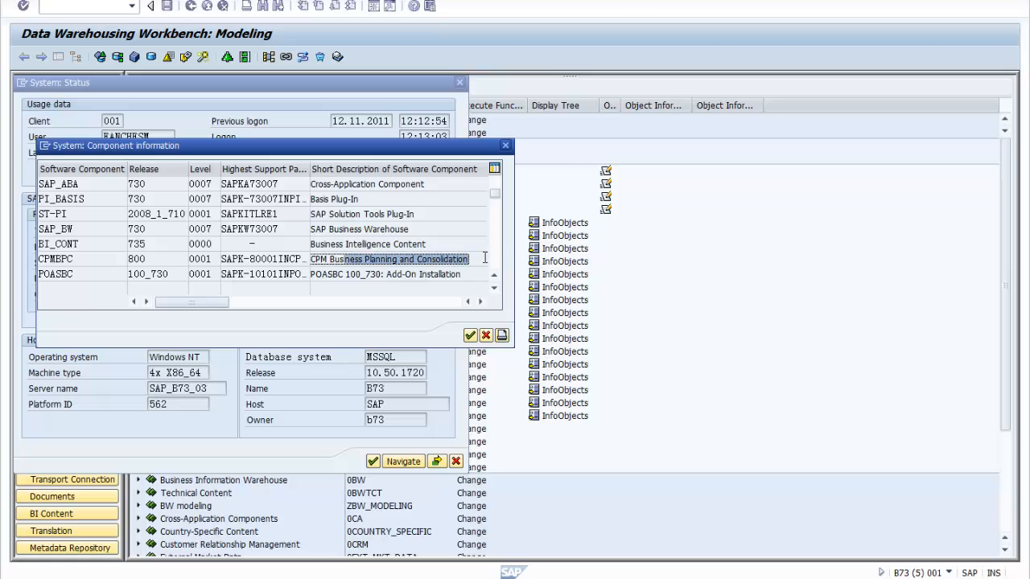
click(406, 274)
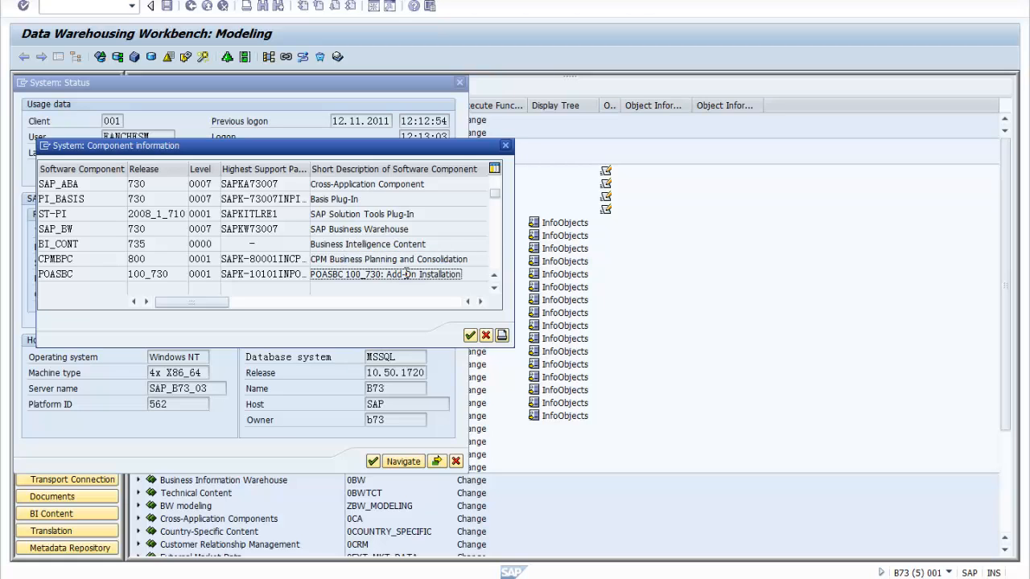
click(199, 259)
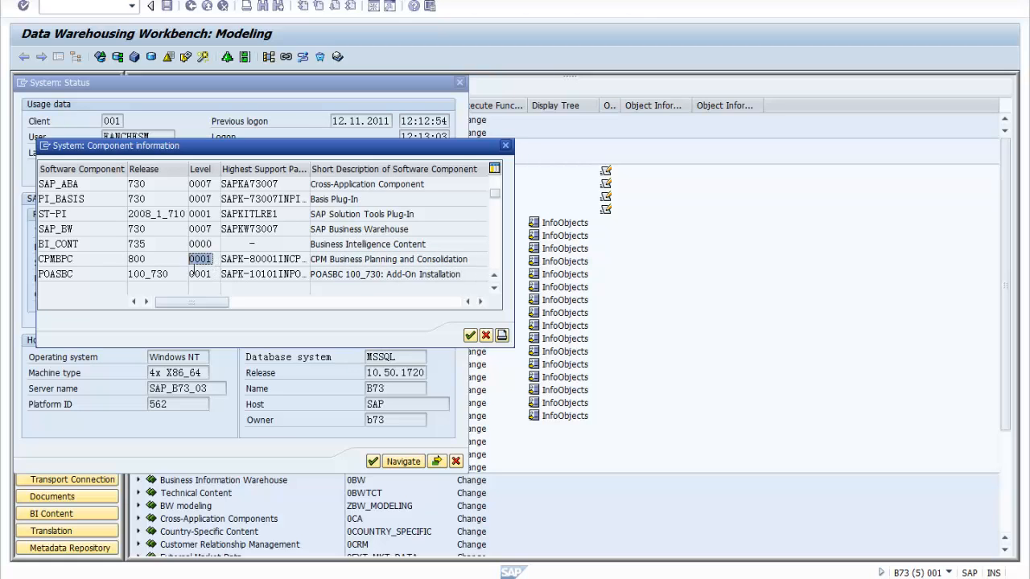
click(196, 274)
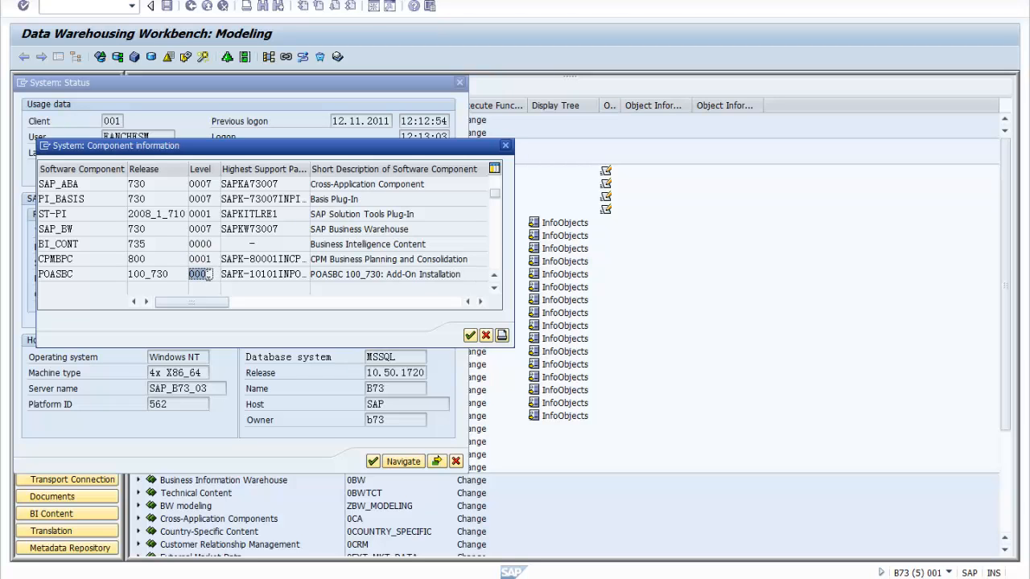
click(471, 334)
click(372, 461)
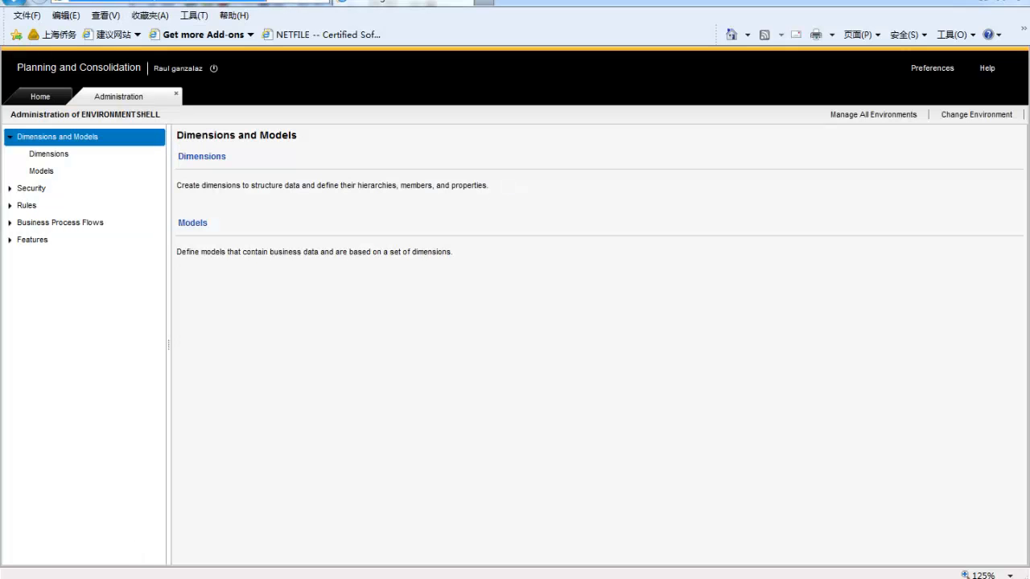
- Switch to the Planning and Consolidation web client, check its address, and expand Consolidation Central on the Home start page
click(112, 2)
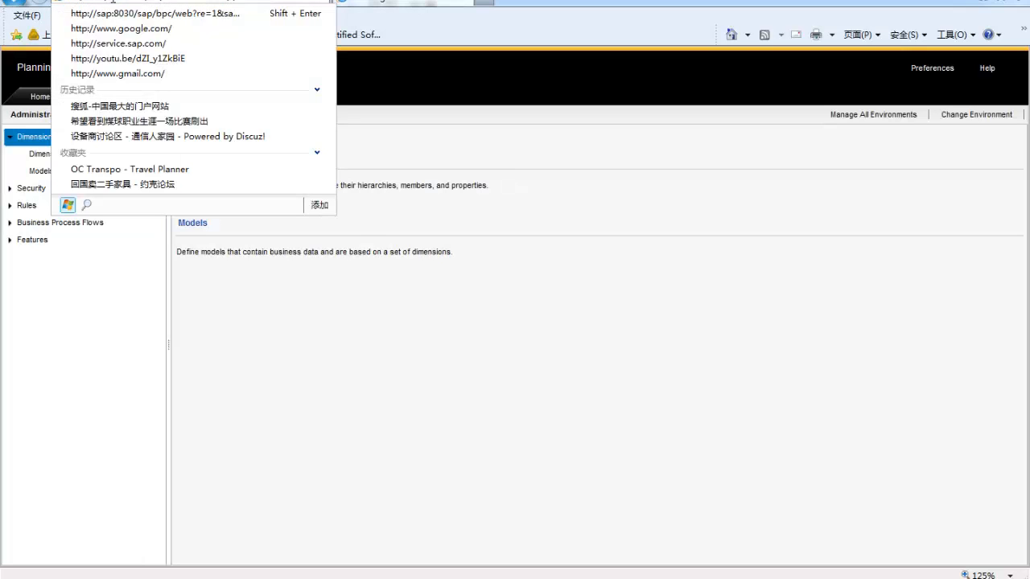
key(Escape)
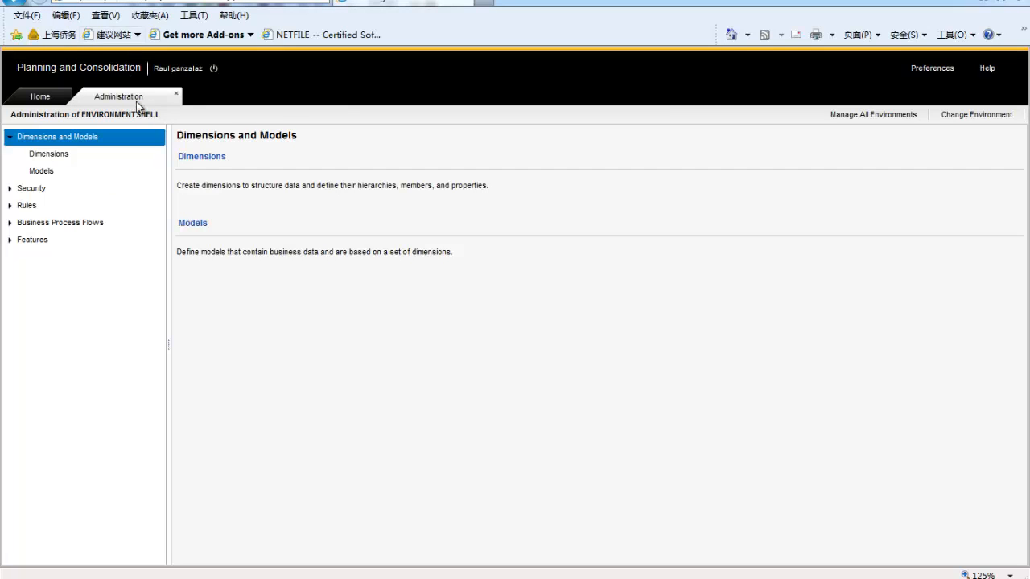
click(48, 101)
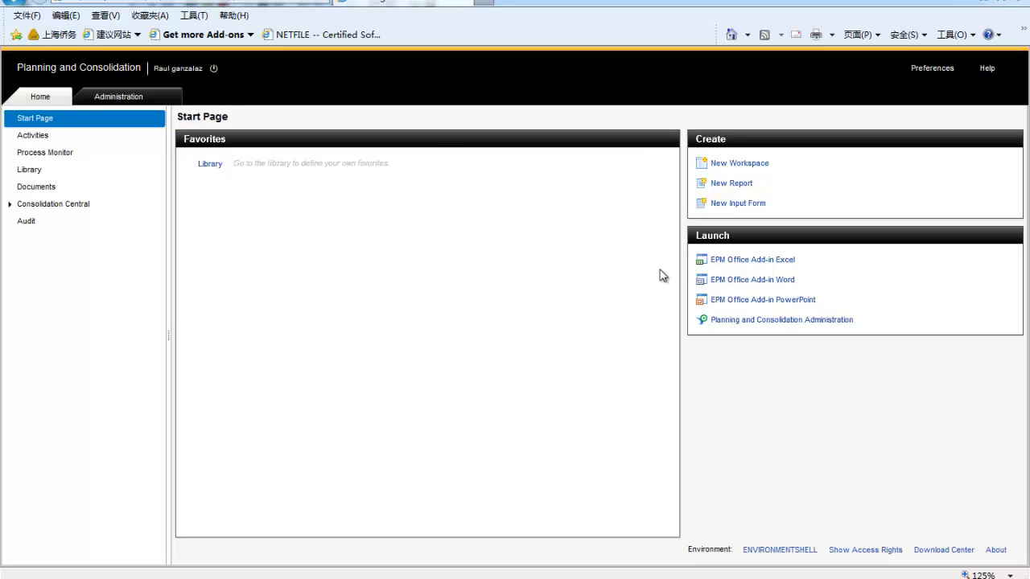
click(11, 204)
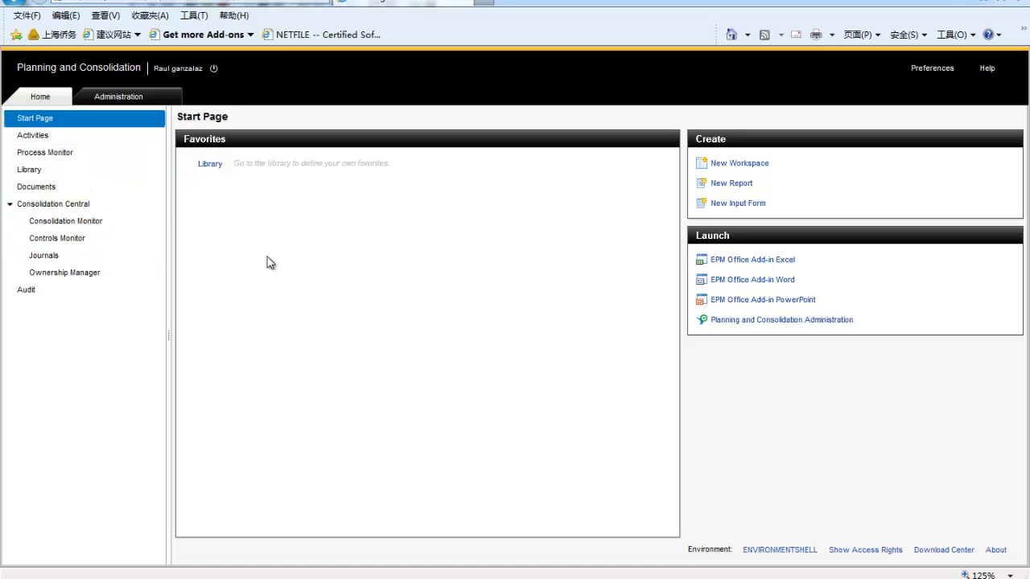
- Launch Planning and Consolidation Administration and expand the Rules and Features groups to view their entries
click(739, 322)
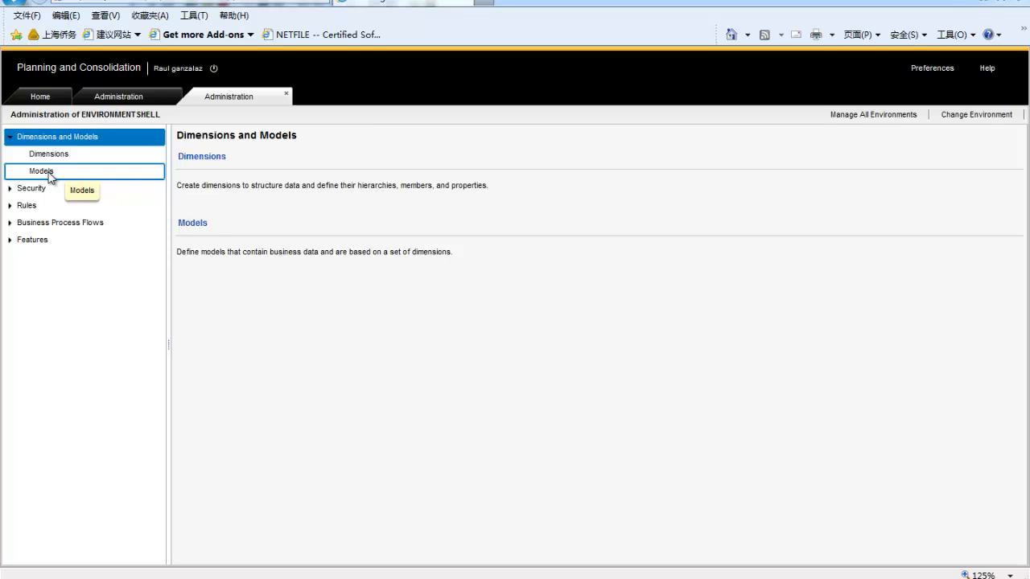
click(11, 208)
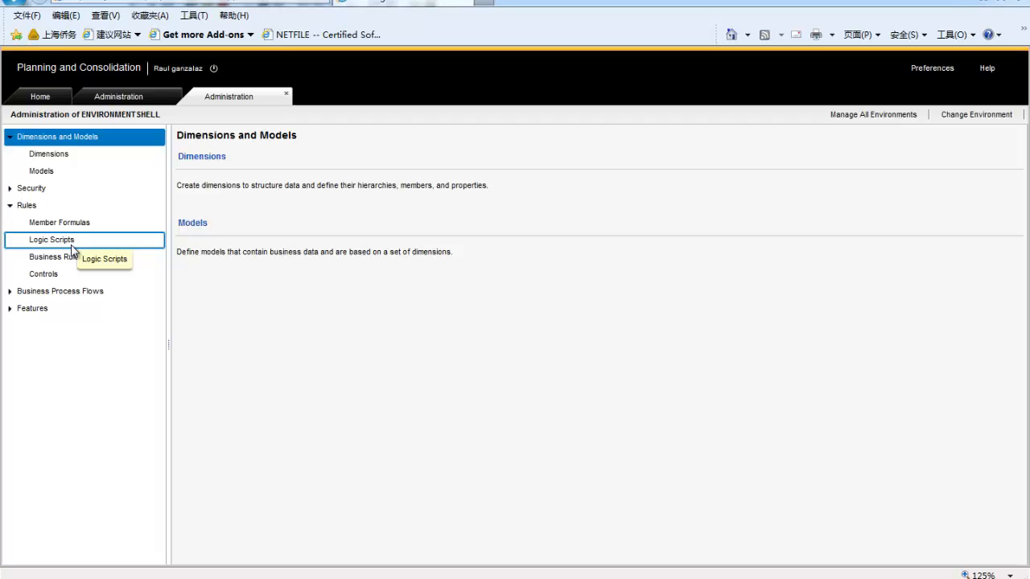
click(10, 309)
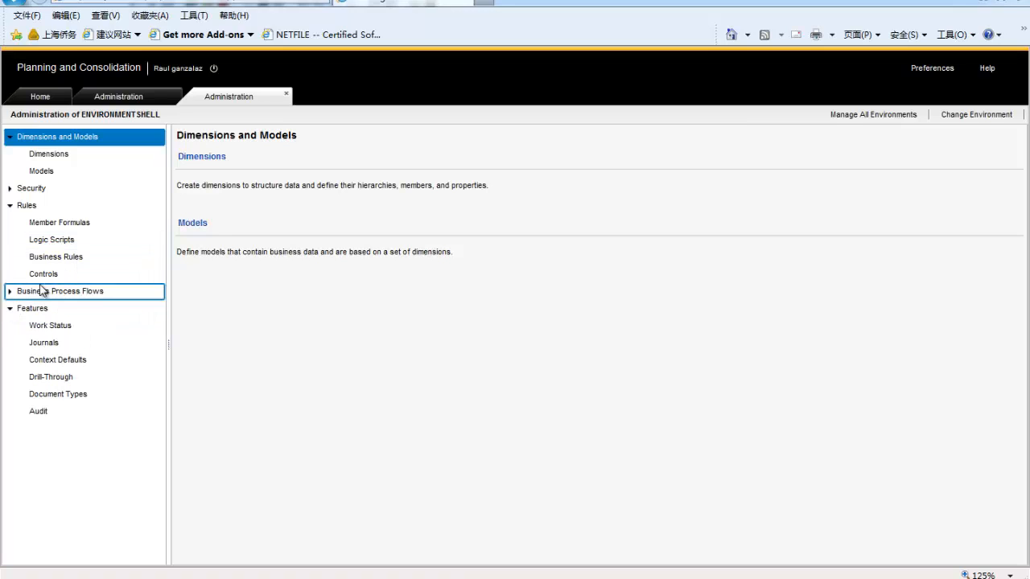
- Review the members of the ENTITY dimension, close them, and select the ACCOUNT dimension in the Dimensions list
click(55, 161)
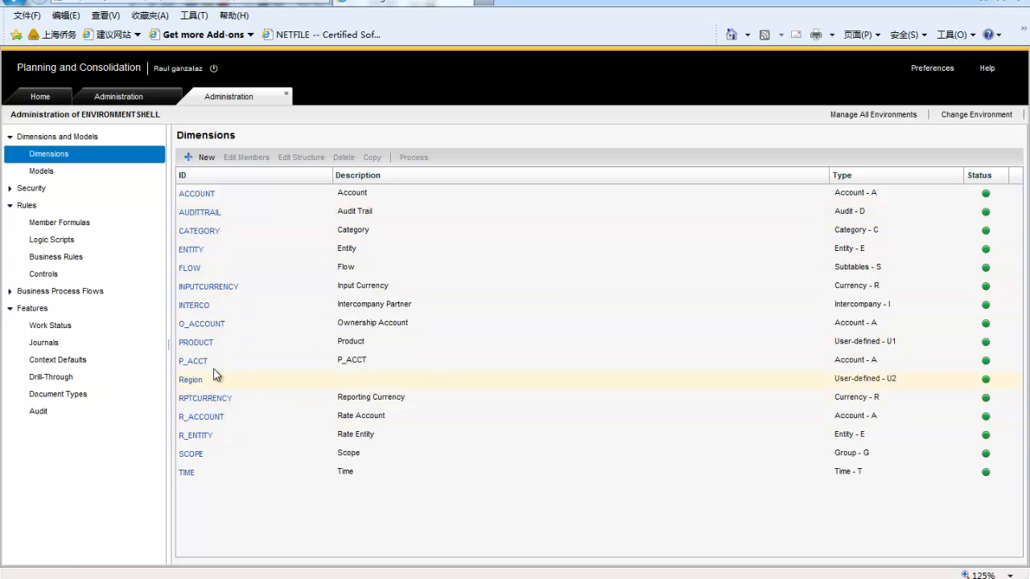
click(191, 251)
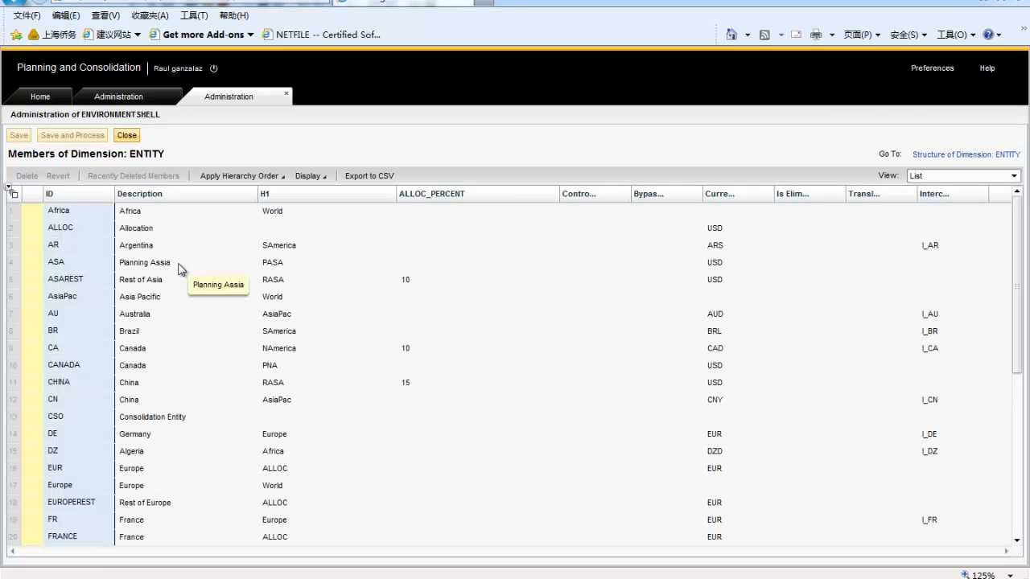
click(193, 269)
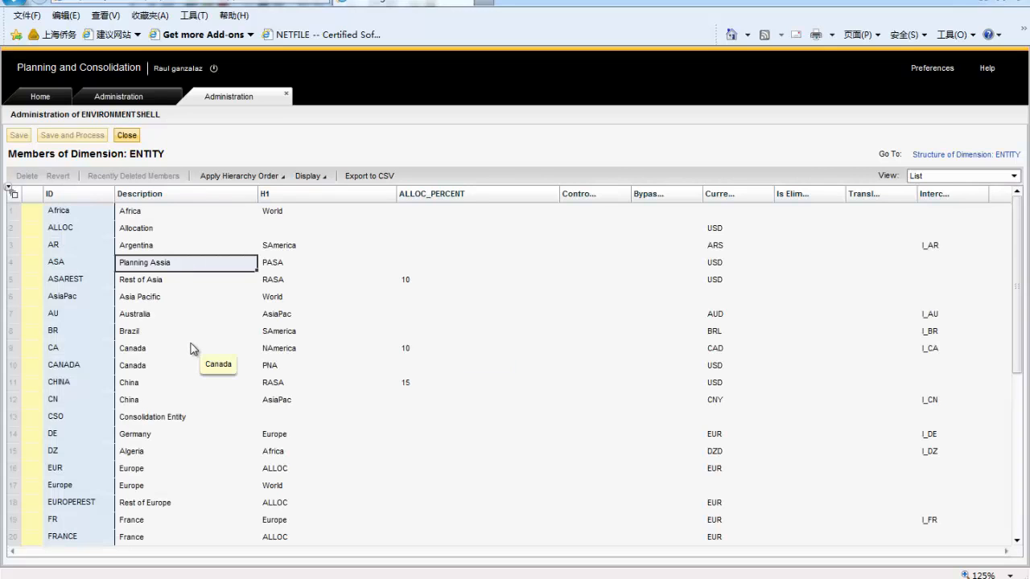
scroll(190, 349, down, 6)
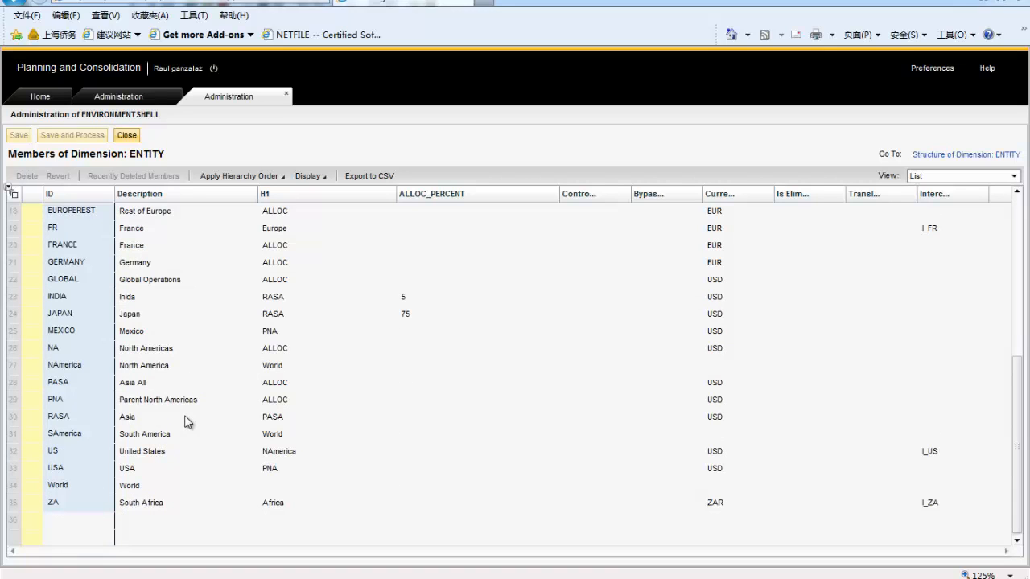
click(127, 135)
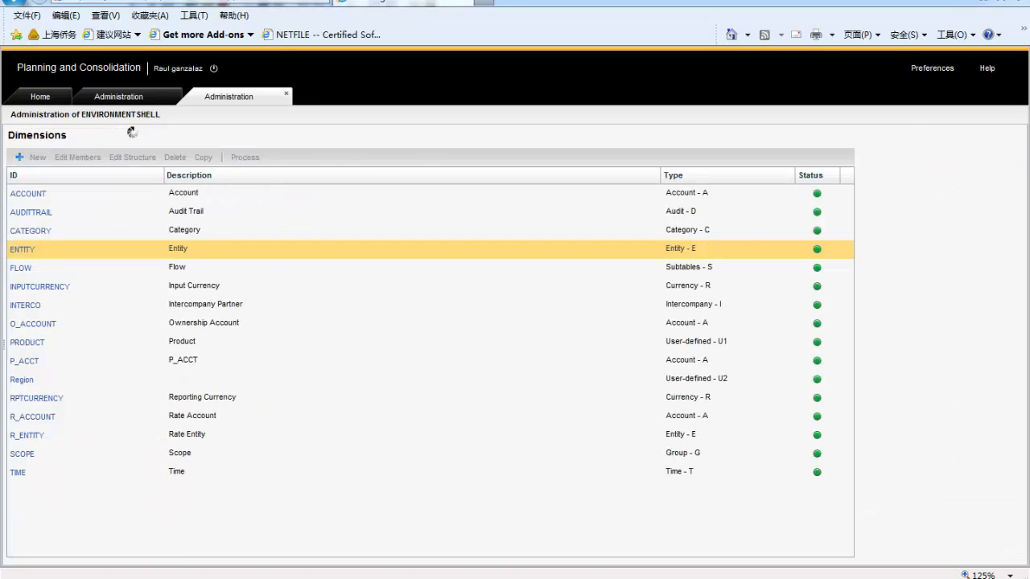
click(260, 202)
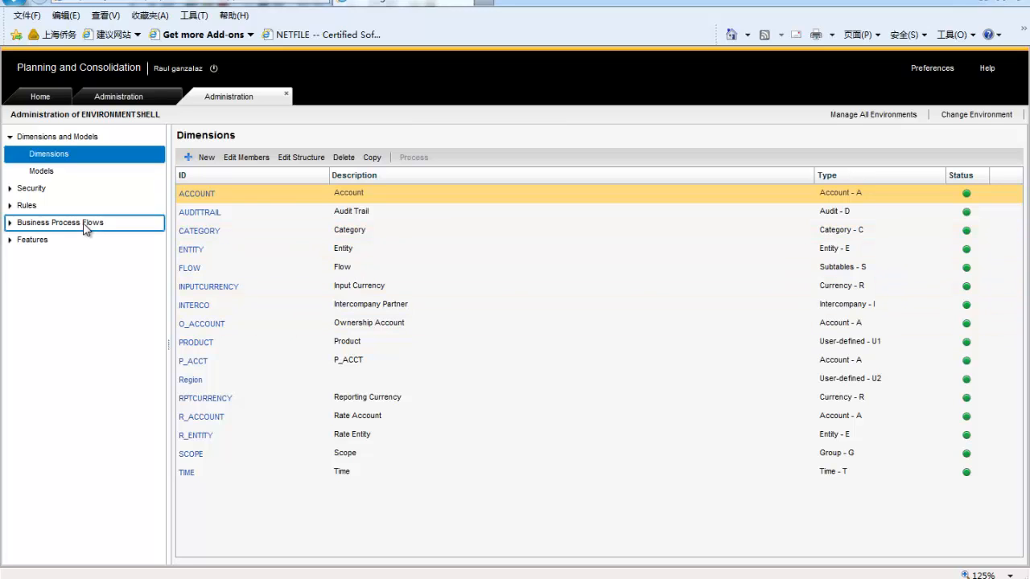
- View the Models list, switch to SAP GUI, and compare it with the InfoCubes D_PLAN01, My_Module, Ownership and Rate under Environment Shell
click(46, 172)
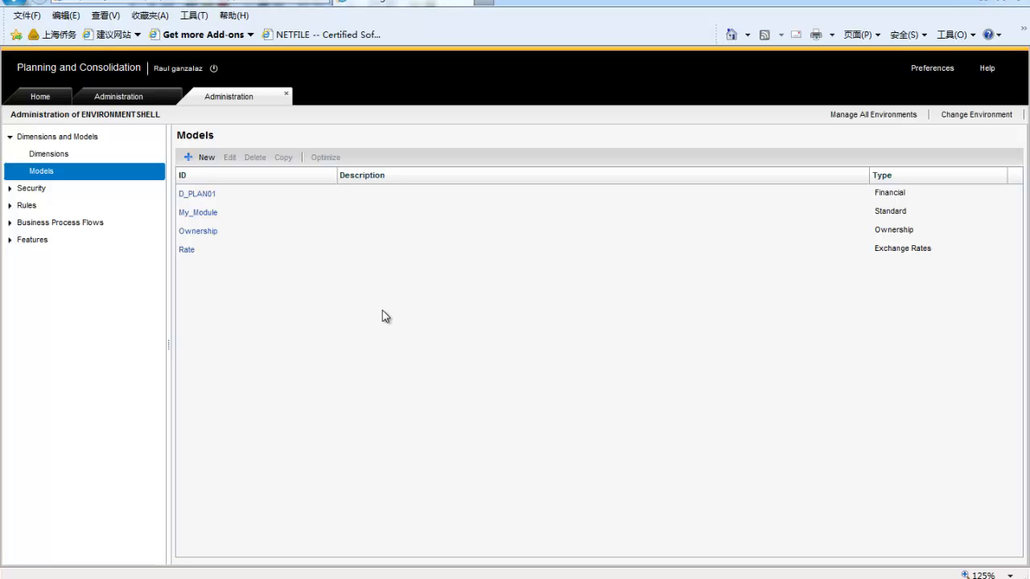
mouse_move(407, 578)
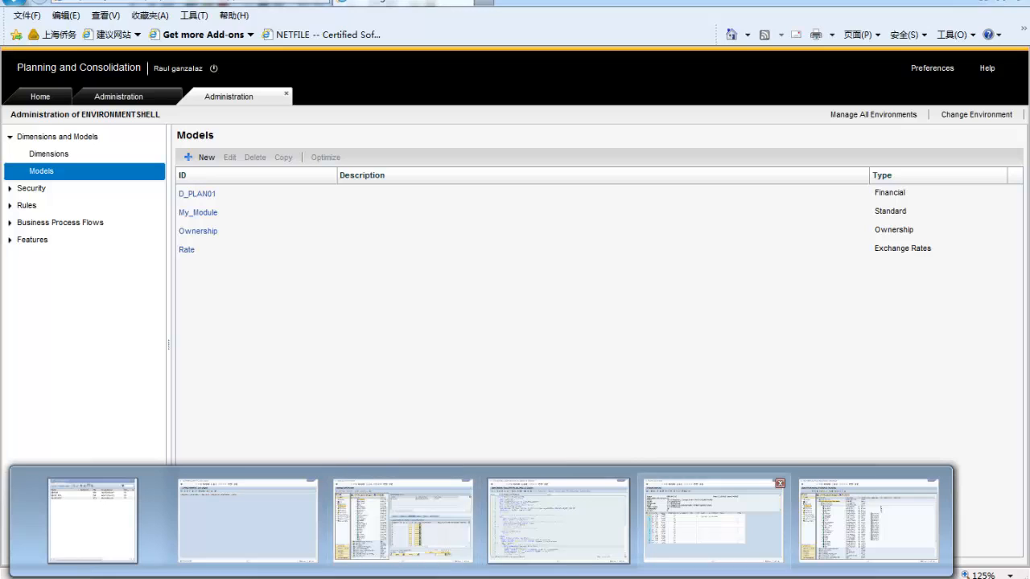
click(869, 528)
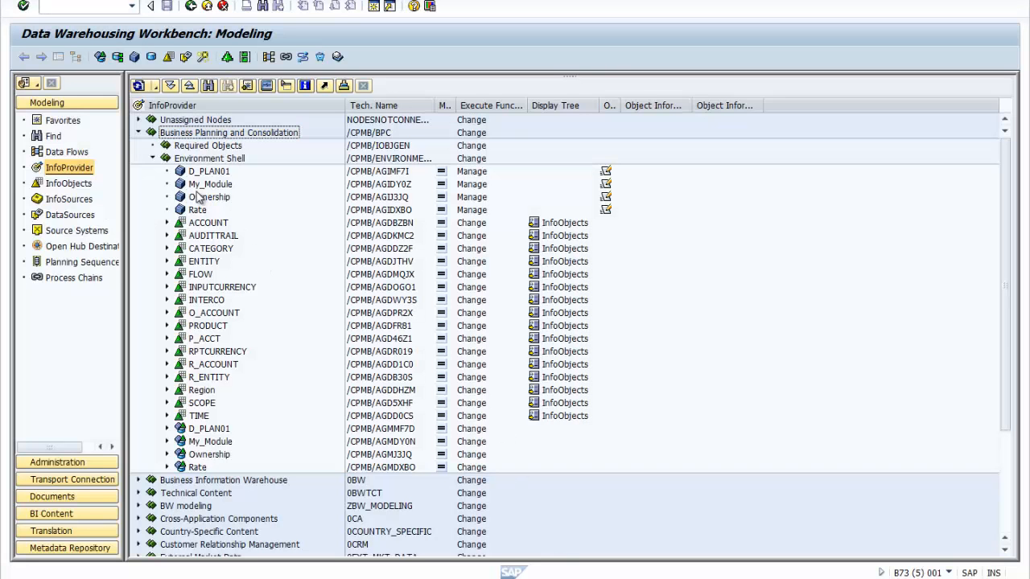
click(202, 174)
key(Down)
key(Down)
key(Down)
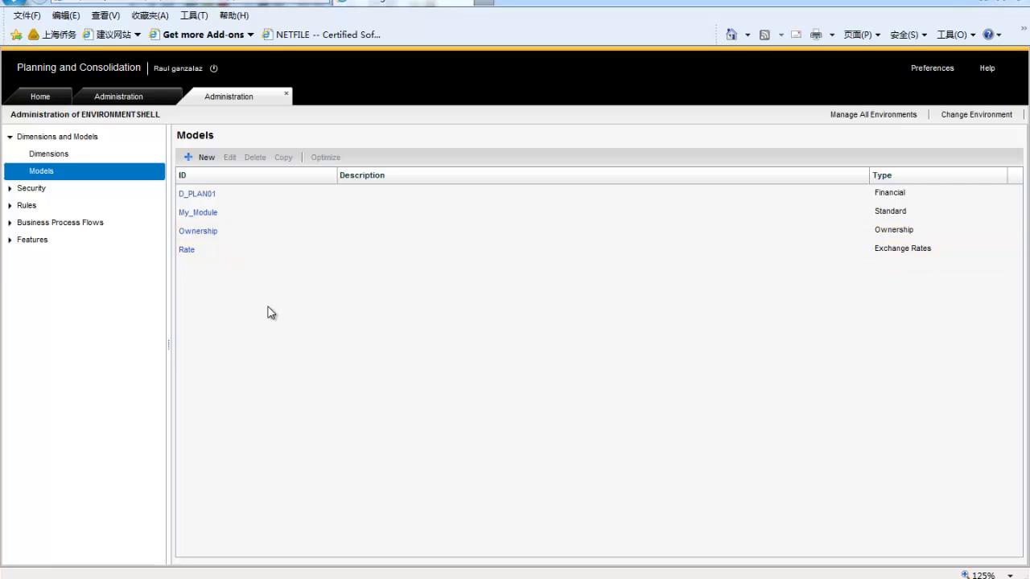
- Switch to the web client, open the D_PLAN01 model, and go through its CATEGORY, ENTITY, INPUTCURRENCY and P_ACCT dimensions
click(207, 195)
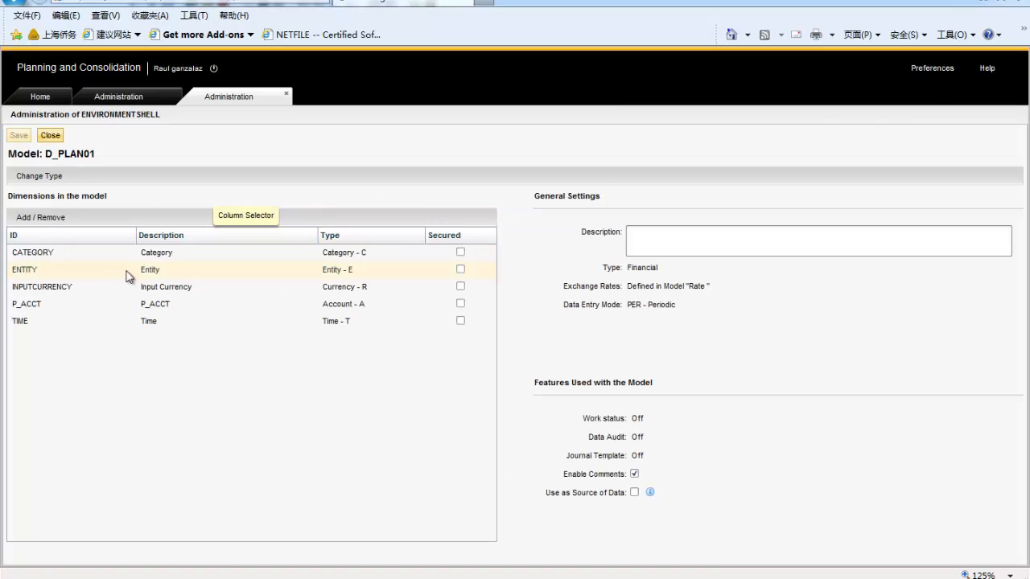
click(47, 256)
click(43, 274)
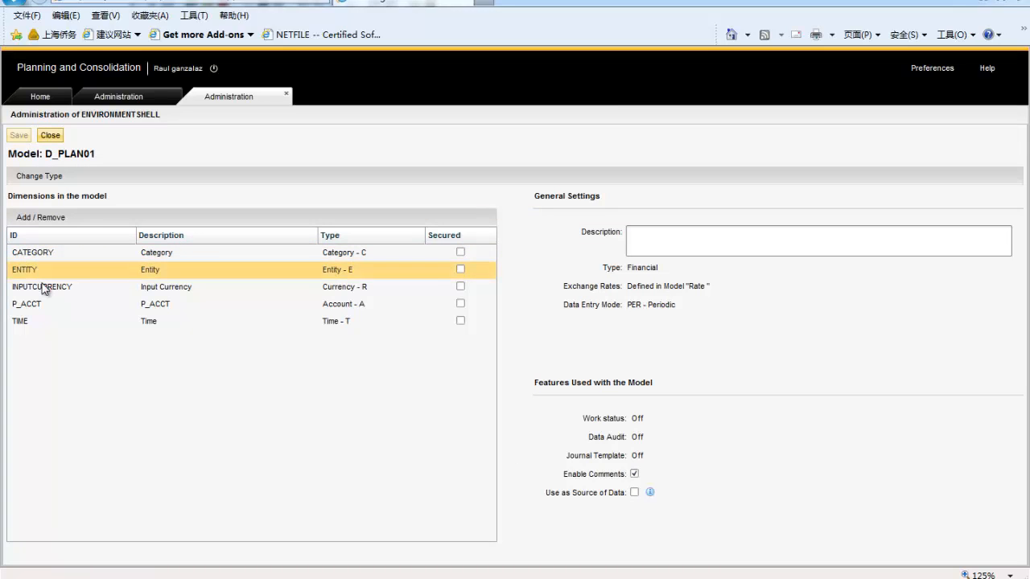
click(45, 289)
click(46, 305)
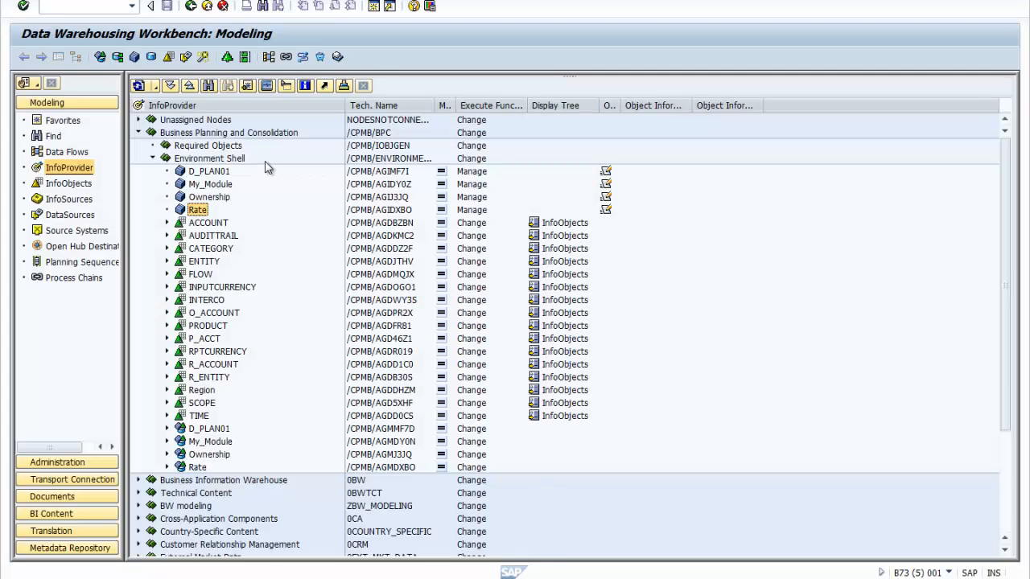
- Open the D_PLAN01 InfoCube under Environment Shell, then switch to the web client and close the D_PLAN01 model and extra Administration page
double_click(223, 172)
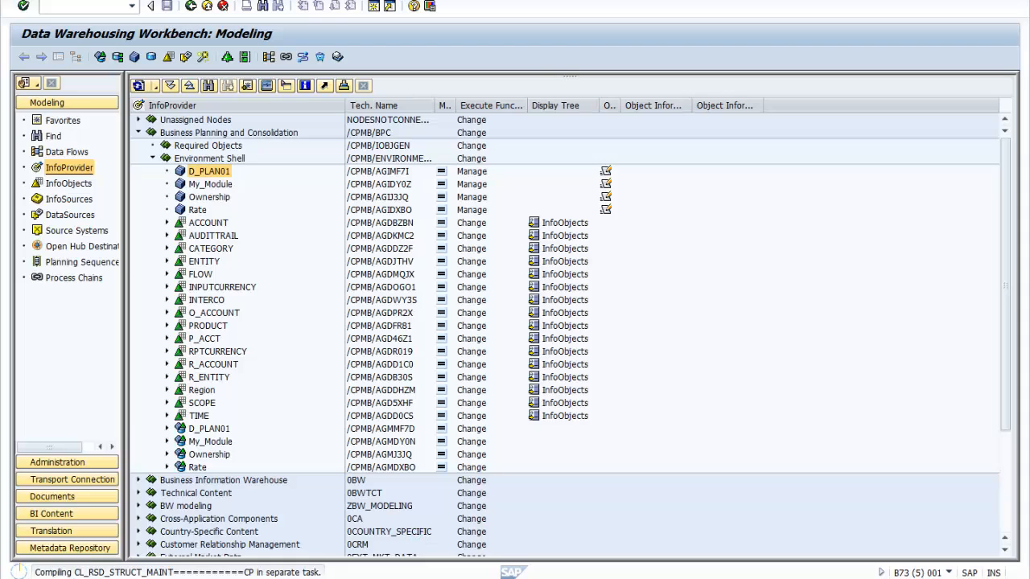
click(61, 578)
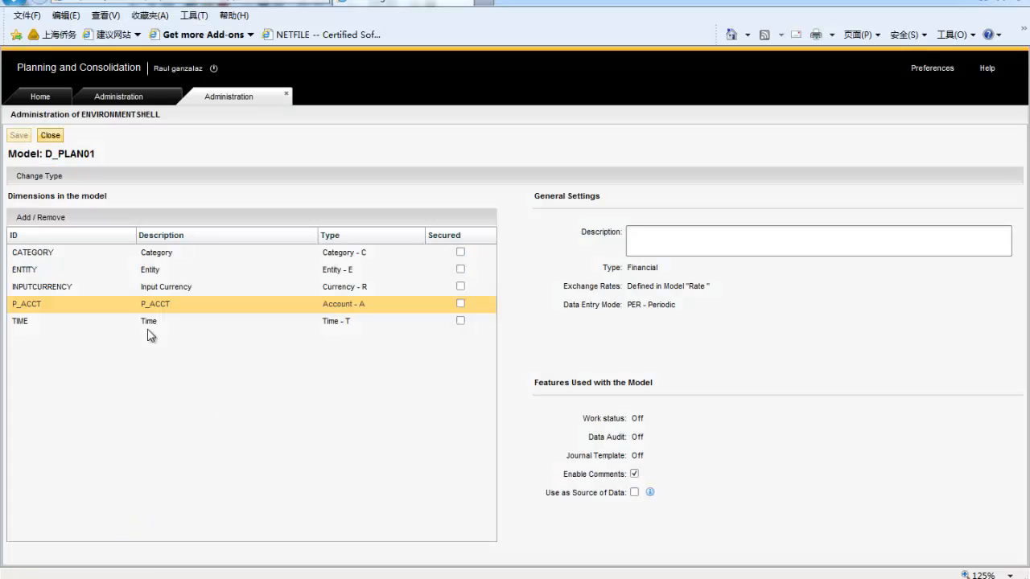
click(55, 135)
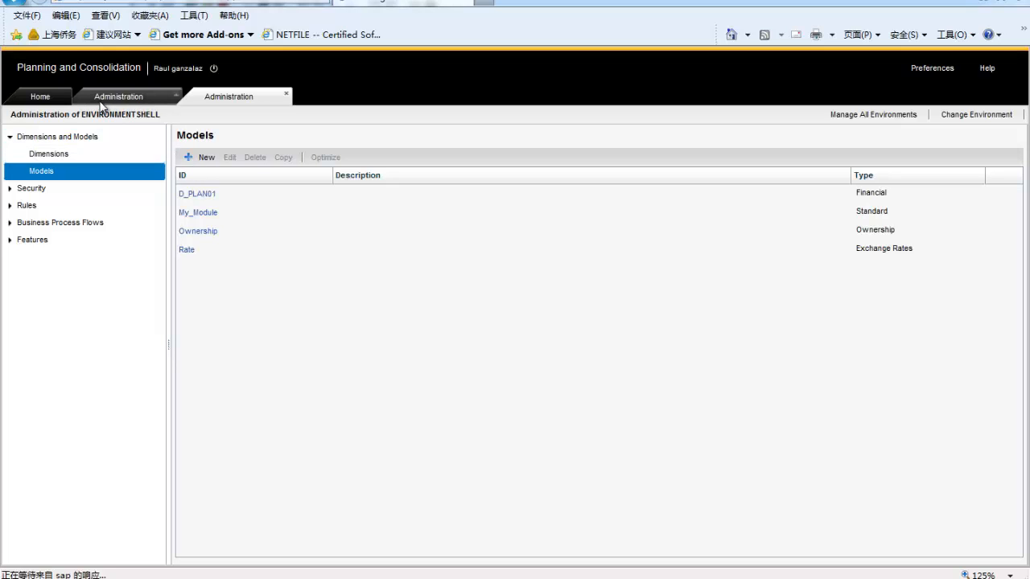
click(156, 101)
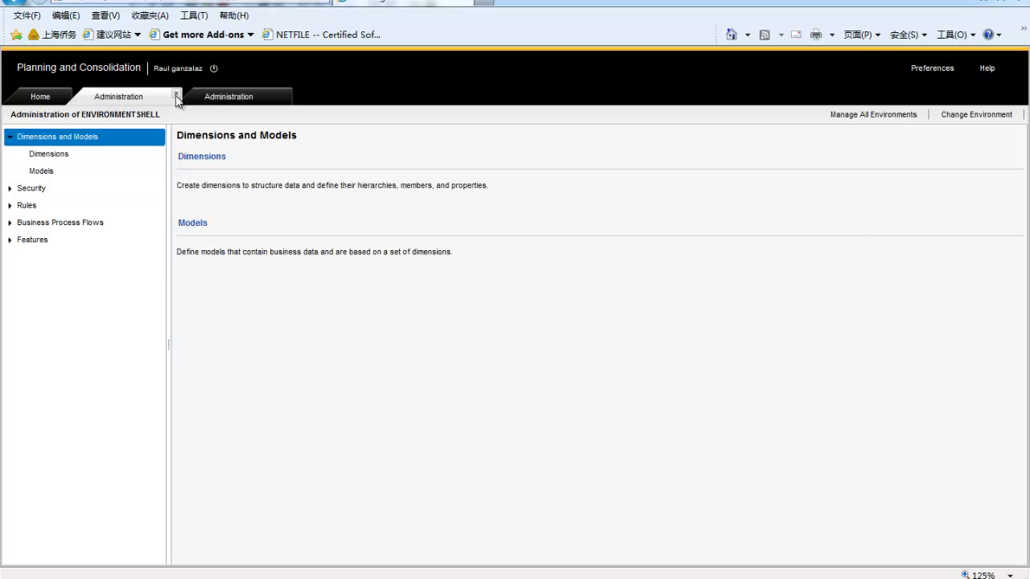
- Review the details of posted journal 1 in My_Module, and view a blank new journal, discarding it without saving
click(41, 98)
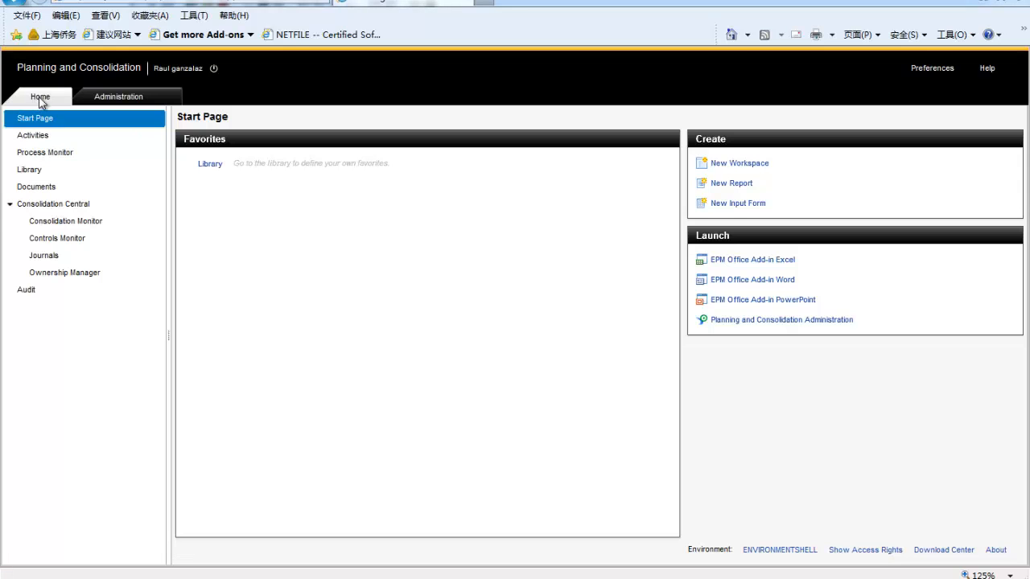
click(54, 255)
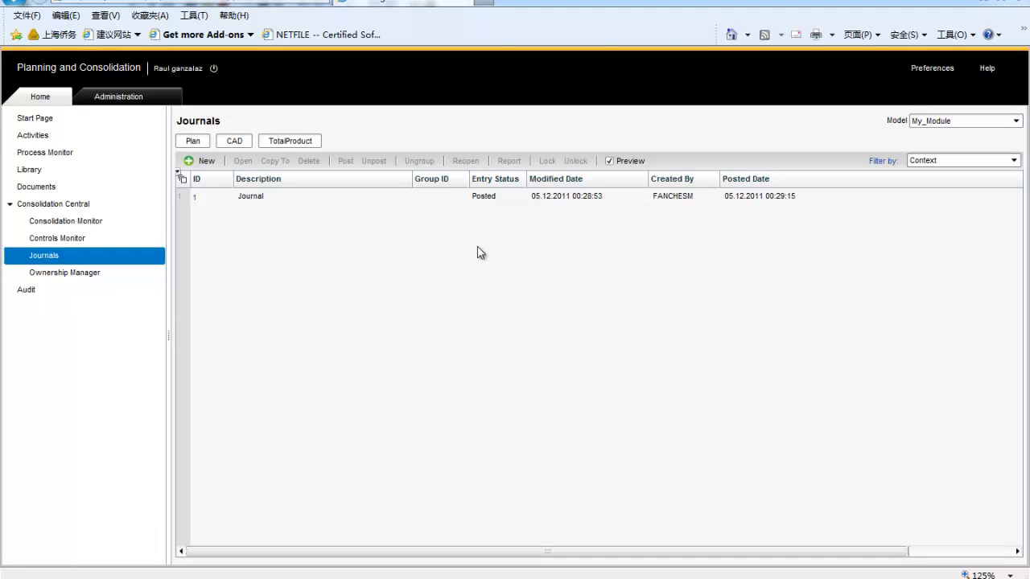
click(493, 197)
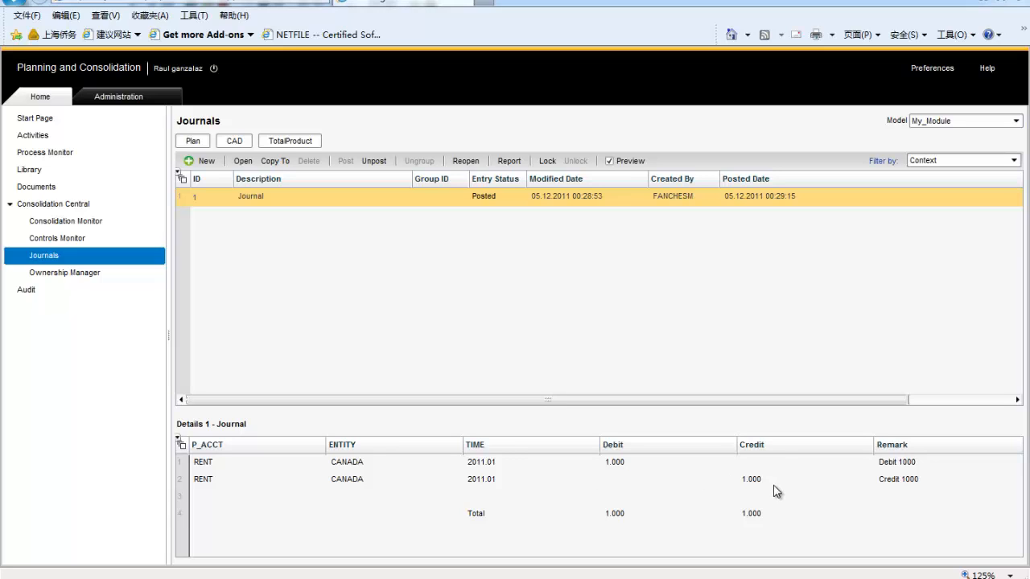
click(203, 163)
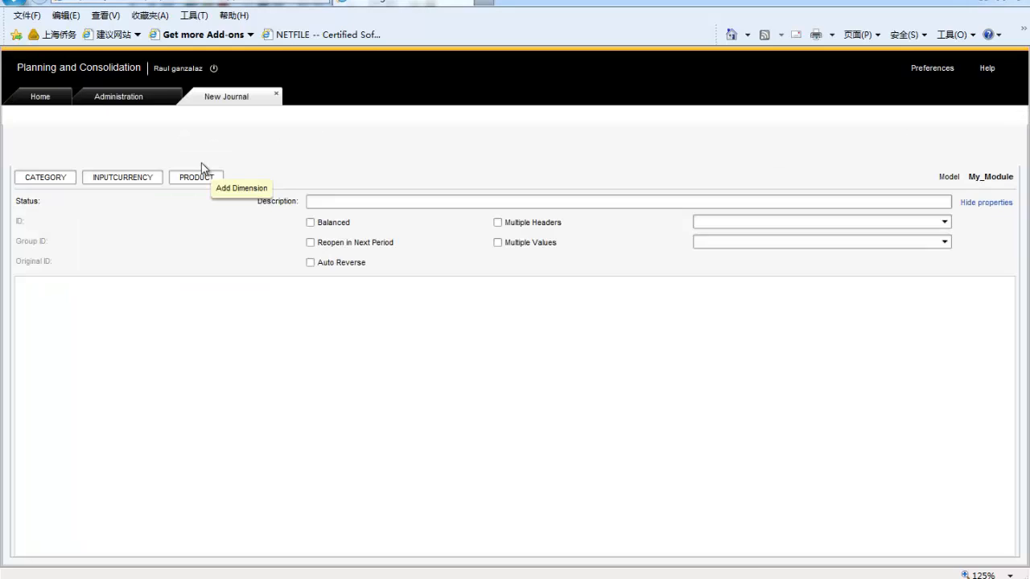
click(276, 93)
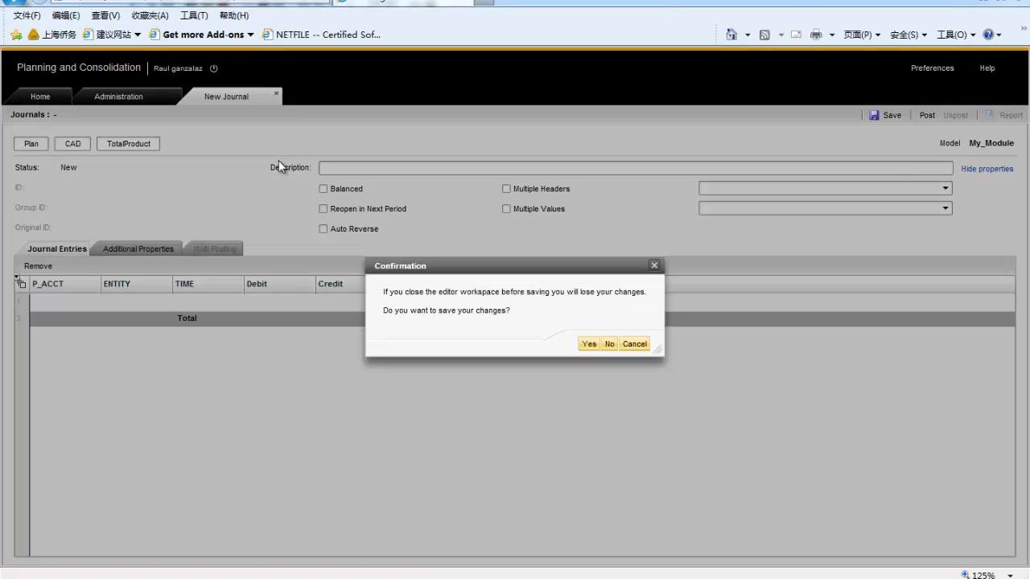
click(608, 345)
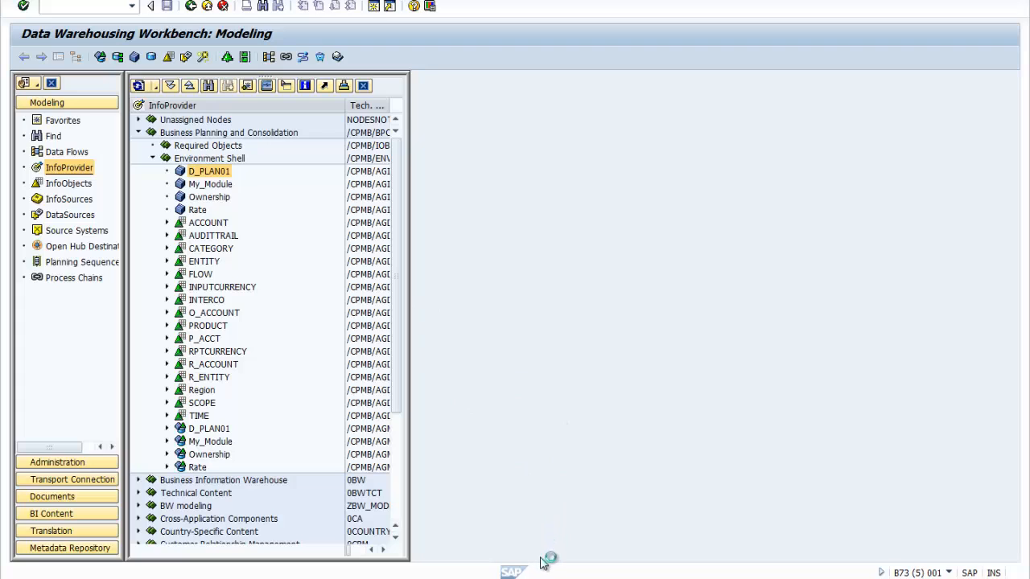
- Return to the Planning and Consolidation Start Page and launch the EPM Office Add-in for Excel
mouse_move(555, 574)
click(870, 525)
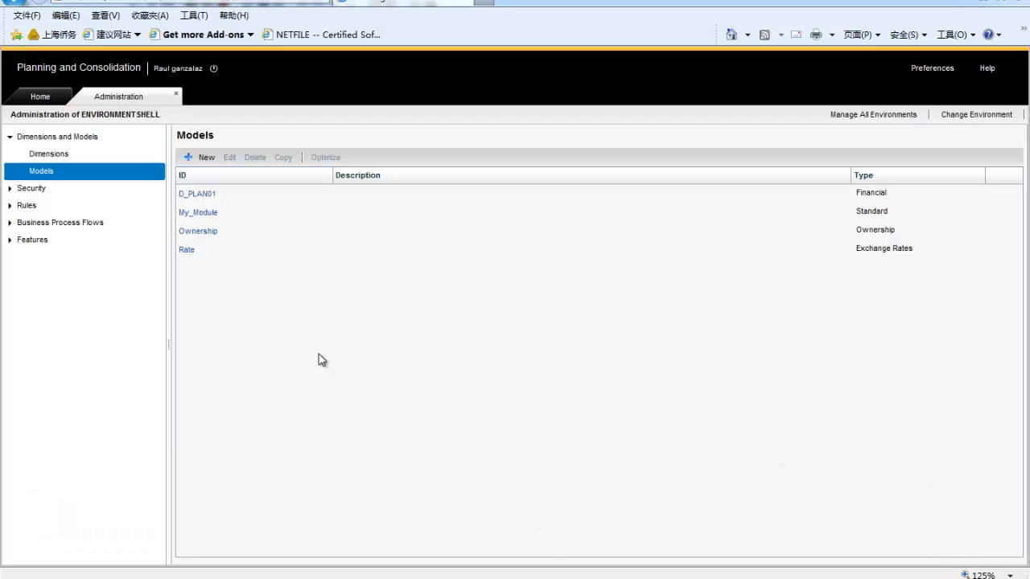
click(47, 96)
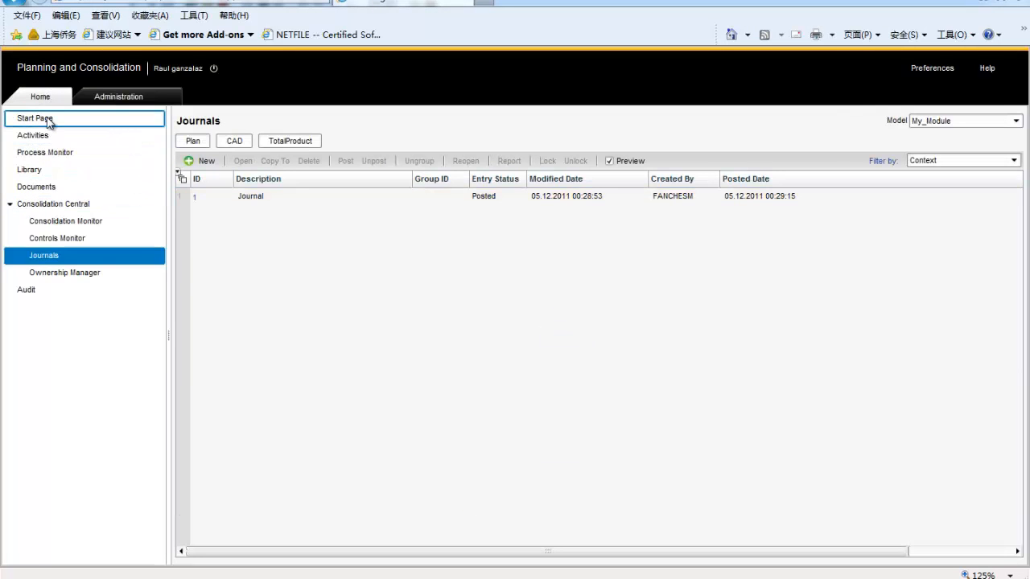
click(48, 121)
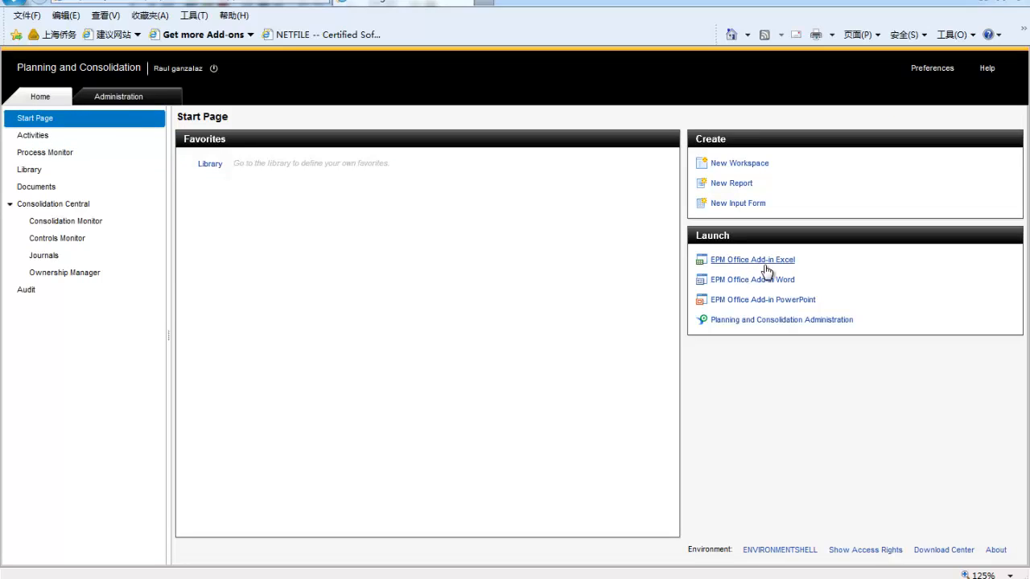
click(765, 266)
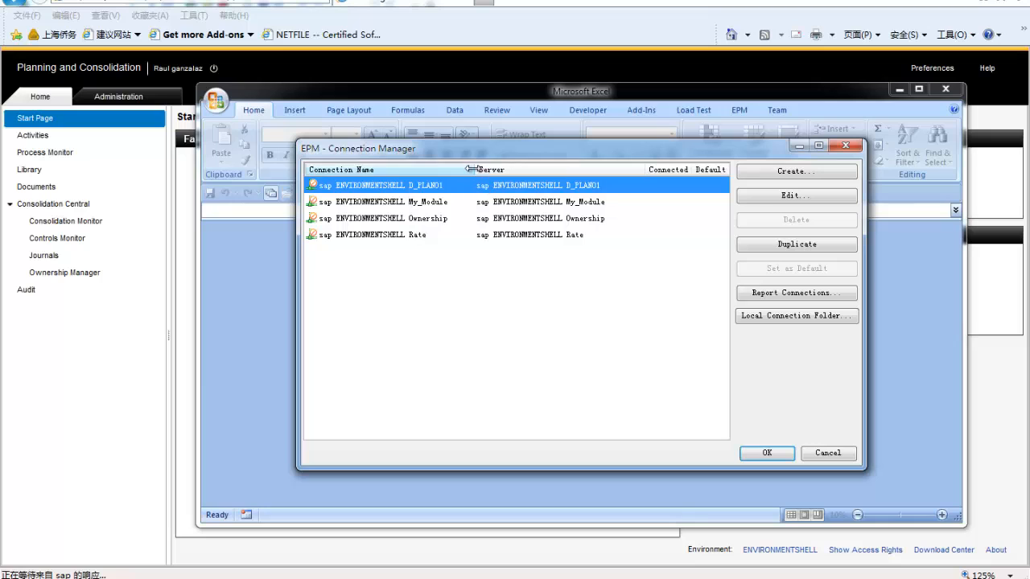
- Connect to the sap ENVIRONMENTSHELL D_PLAN01 connection and maximize the Excel window
drag(472, 168, 525, 169)
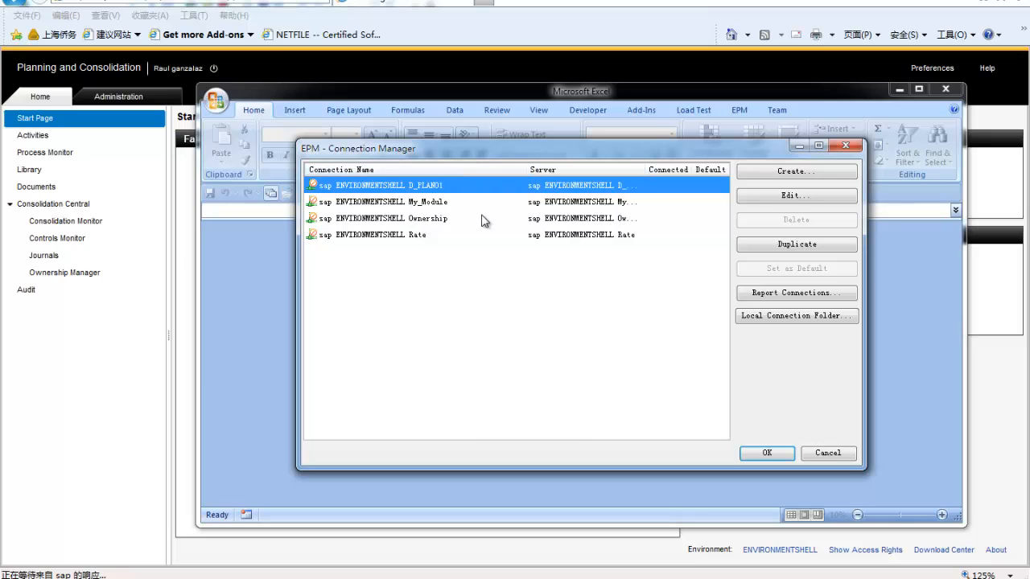
click(417, 201)
click(415, 187)
double_click(442, 191)
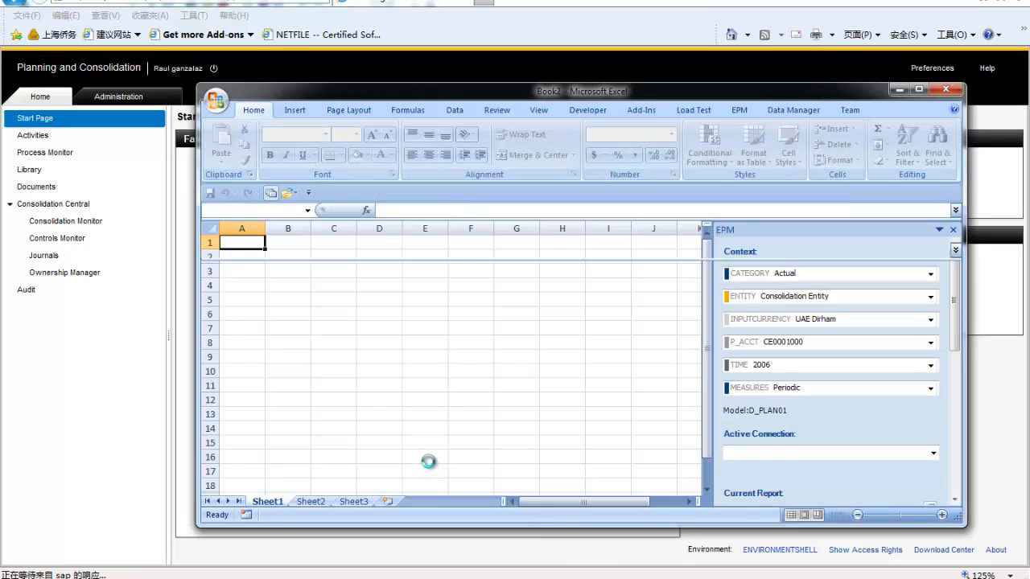
click(919, 90)
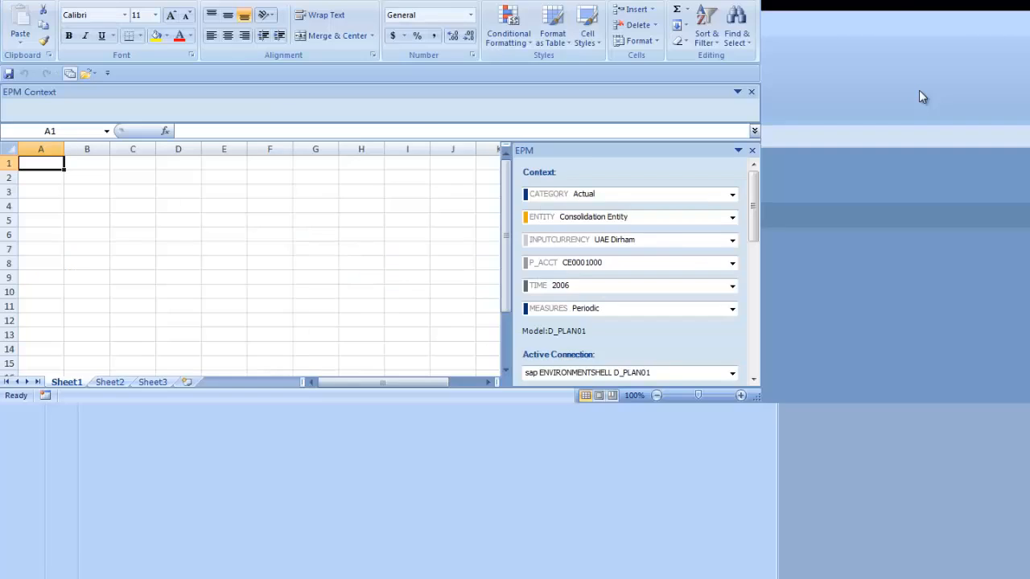
- View the EPM commands for opening reports and input forms, and switch to the workbook with the Trend by Account input form
click(425, 322)
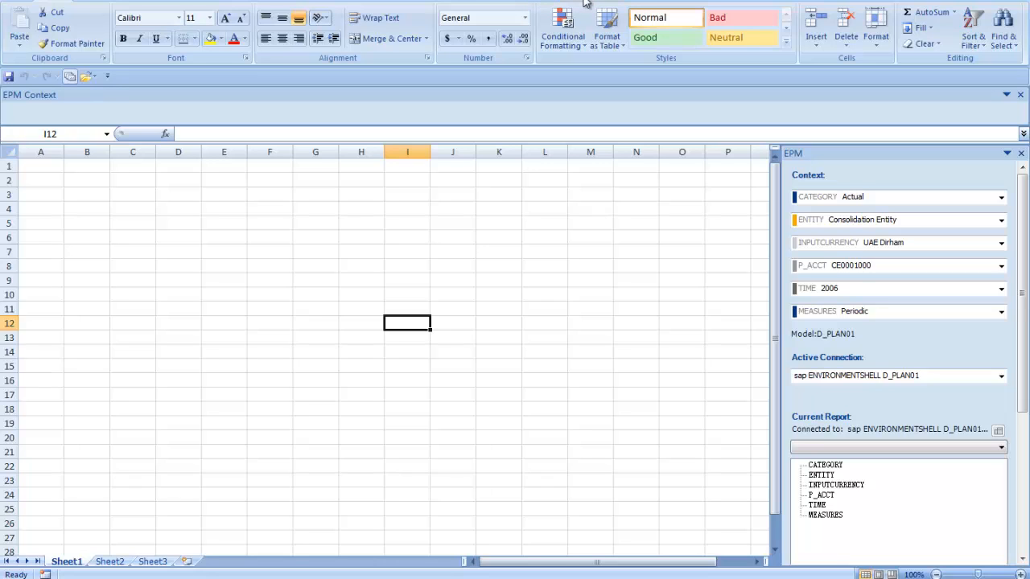
click(545, 1)
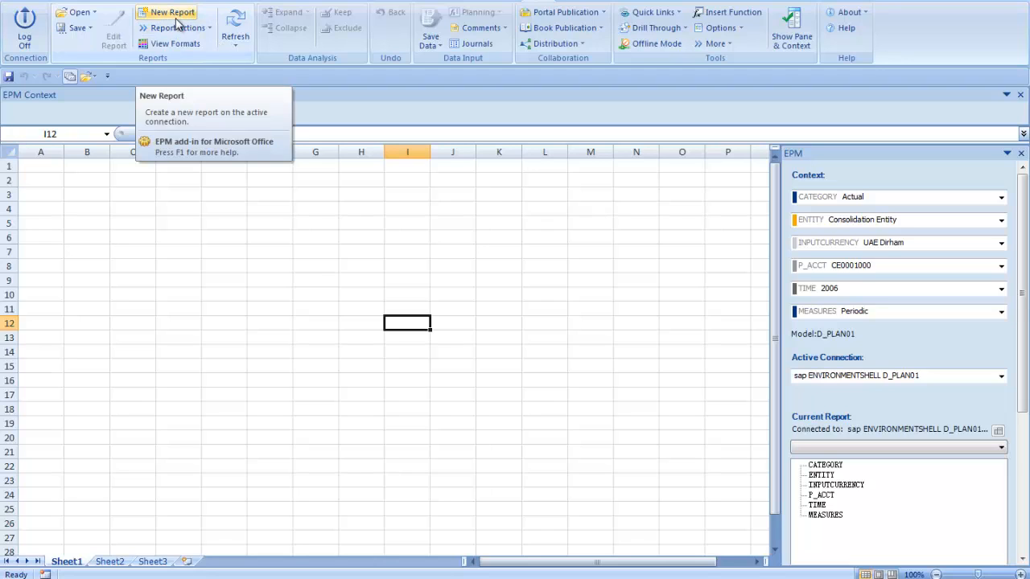
click(95, 16)
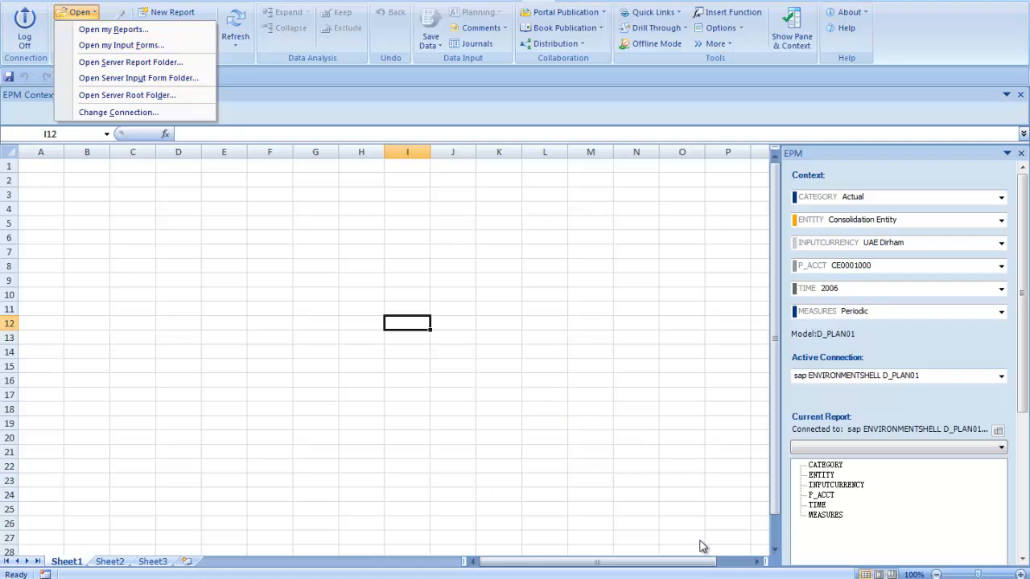
click(661, 471)
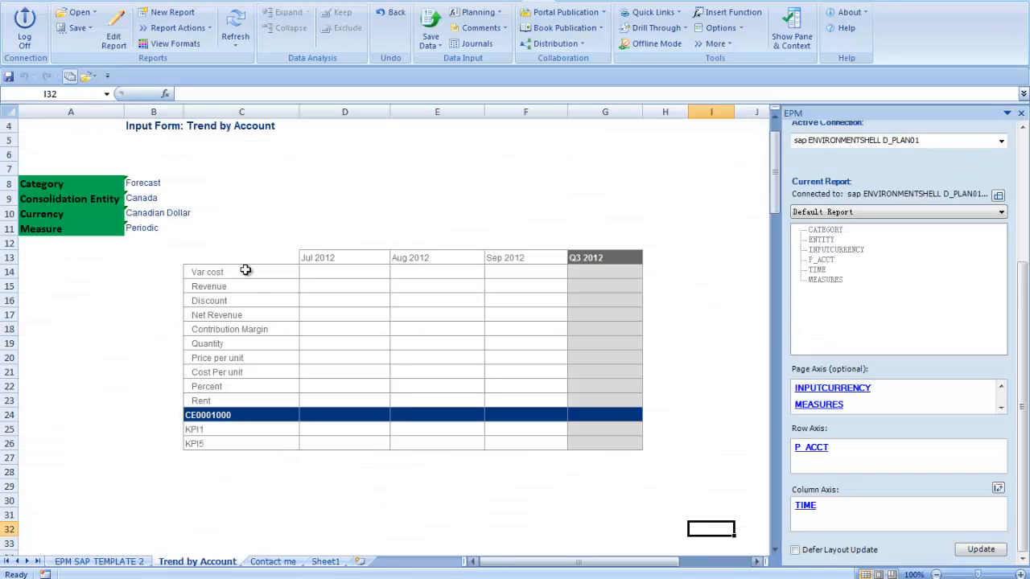
click(250, 227)
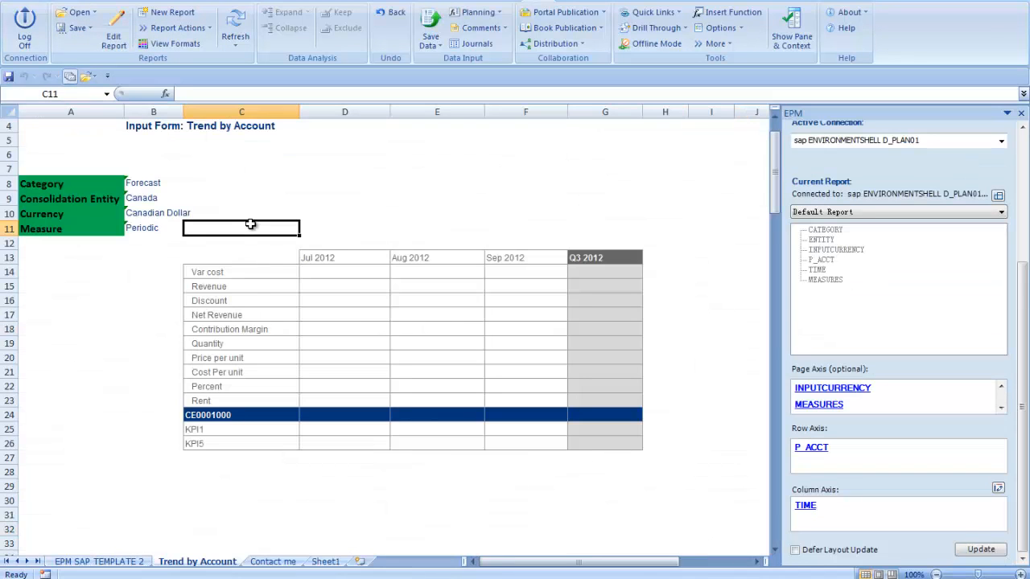
- Browse the server root folder to My Report, select My Trend.xlsx, and return to the Trend by Account input form
click(79, 13)
click(145, 95)
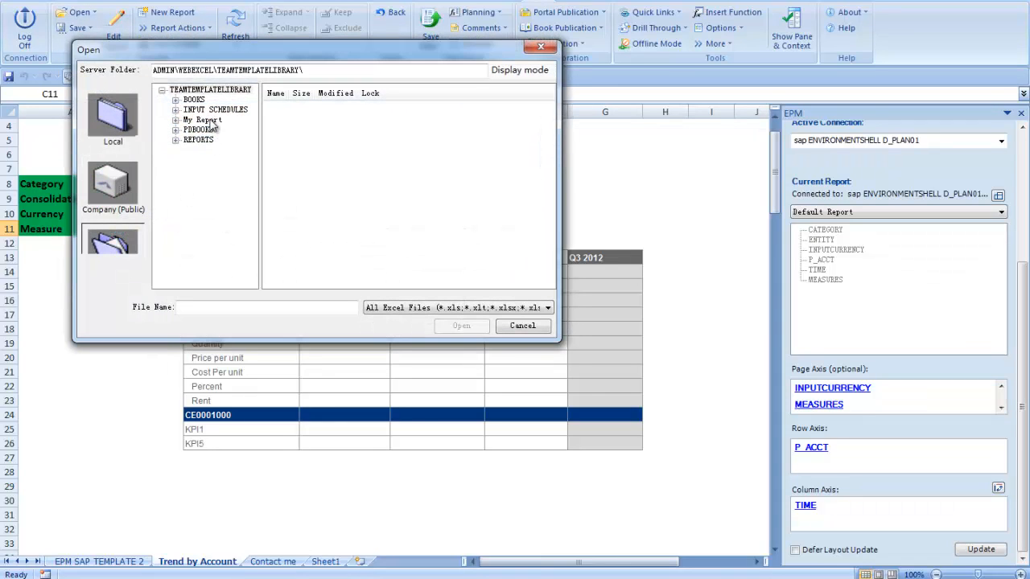
click(208, 120)
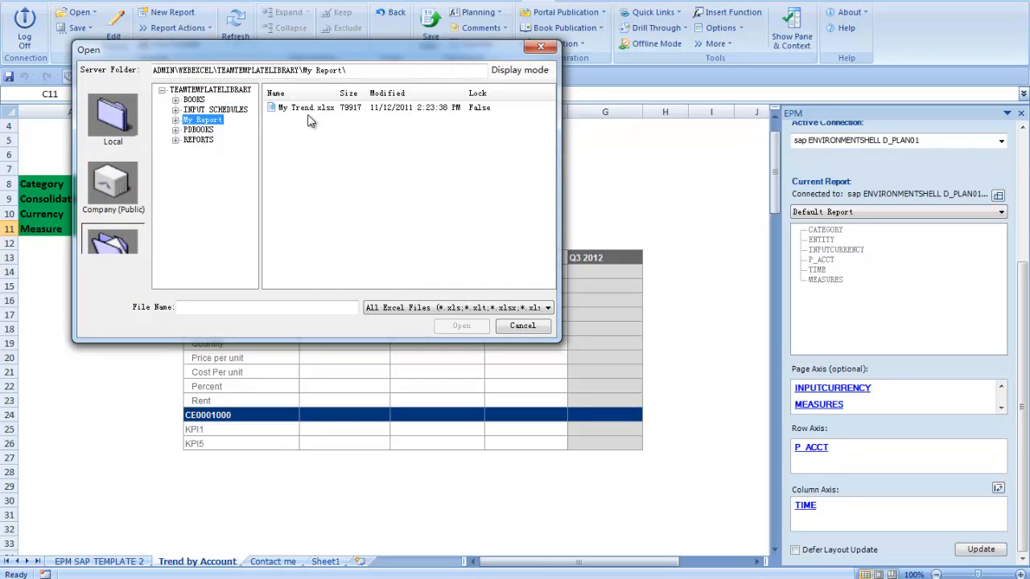
click(312, 113)
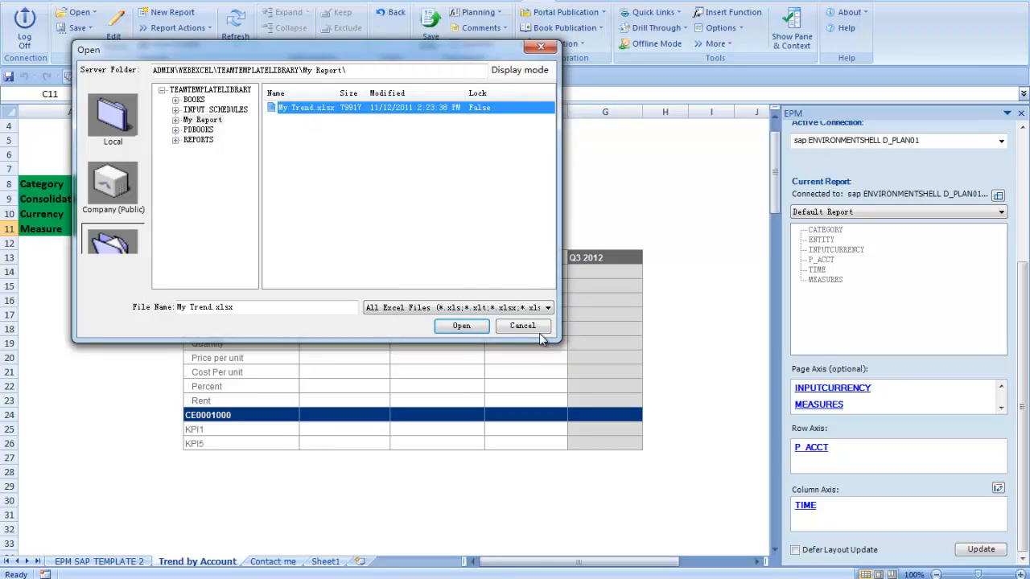
click(461, 326)
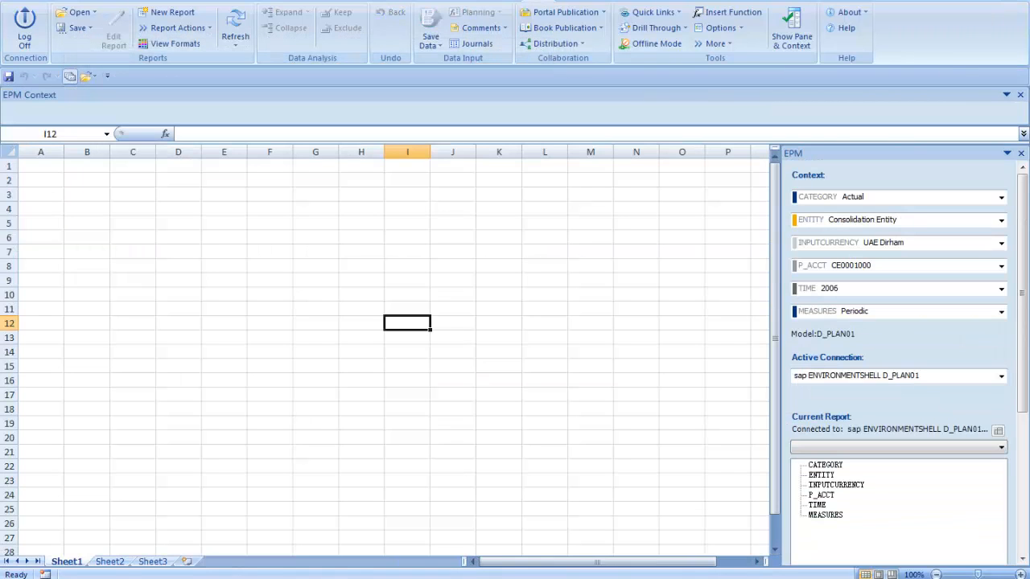
click(1023, 1)
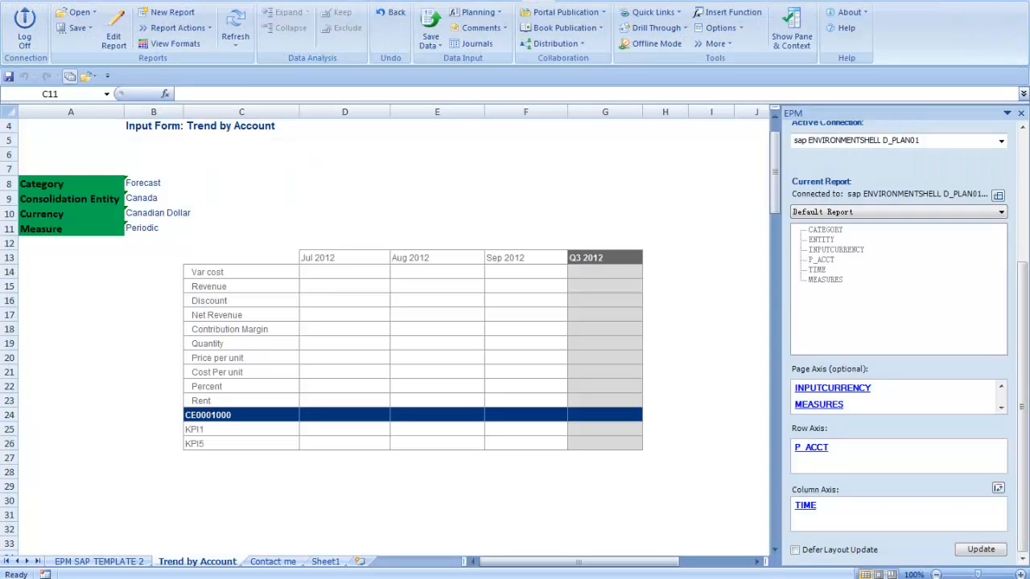
- Switch to SAP GUI and go through the TIME, INPUTCURRENCY, ENTITY, P_ACCT and CATEGORY dimensions of the D_PLAN01 InfoCube
mouse_move(483, 578)
click(872, 527)
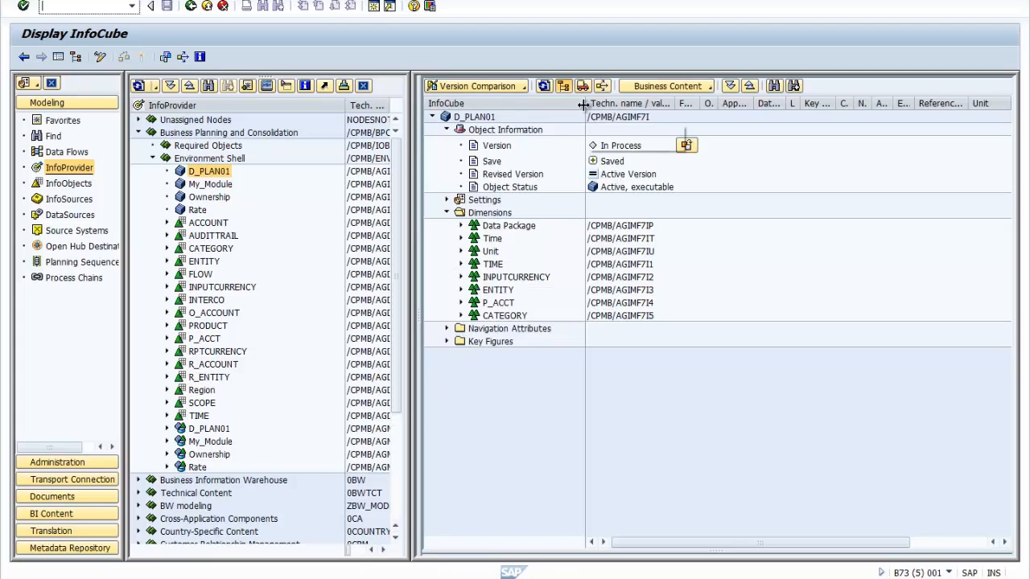
drag(585, 104, 626, 104)
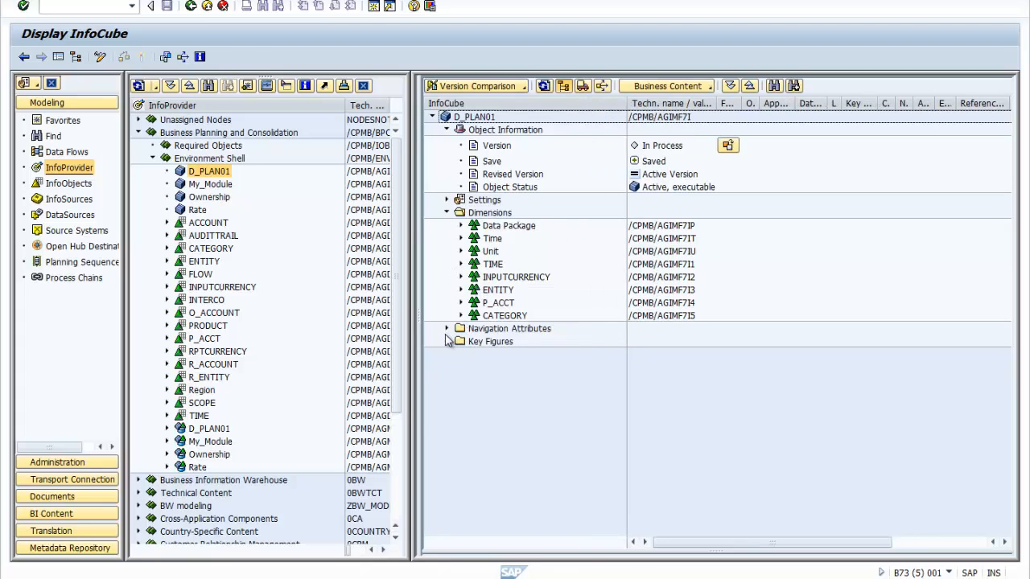
click(494, 266)
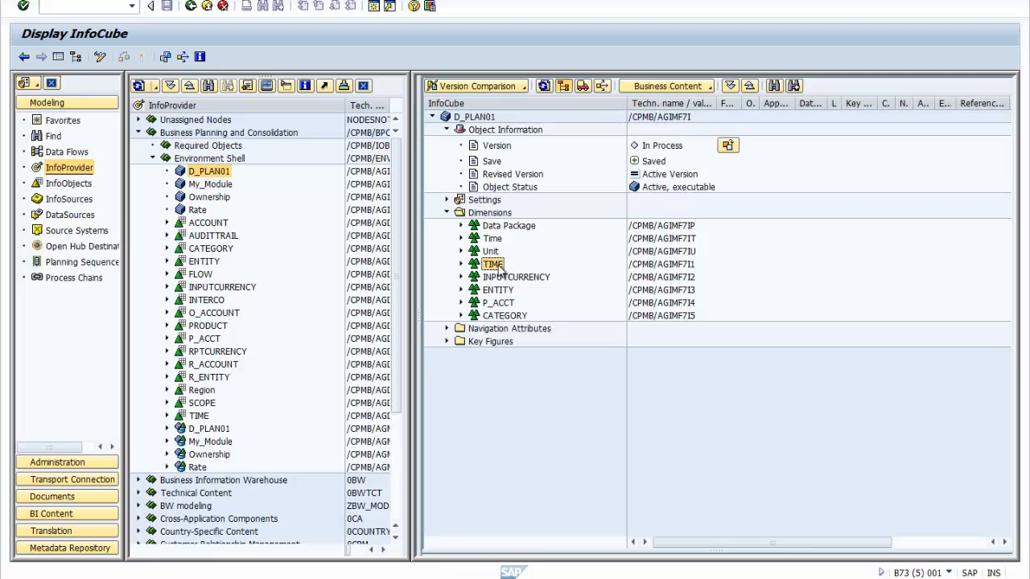
click(523, 278)
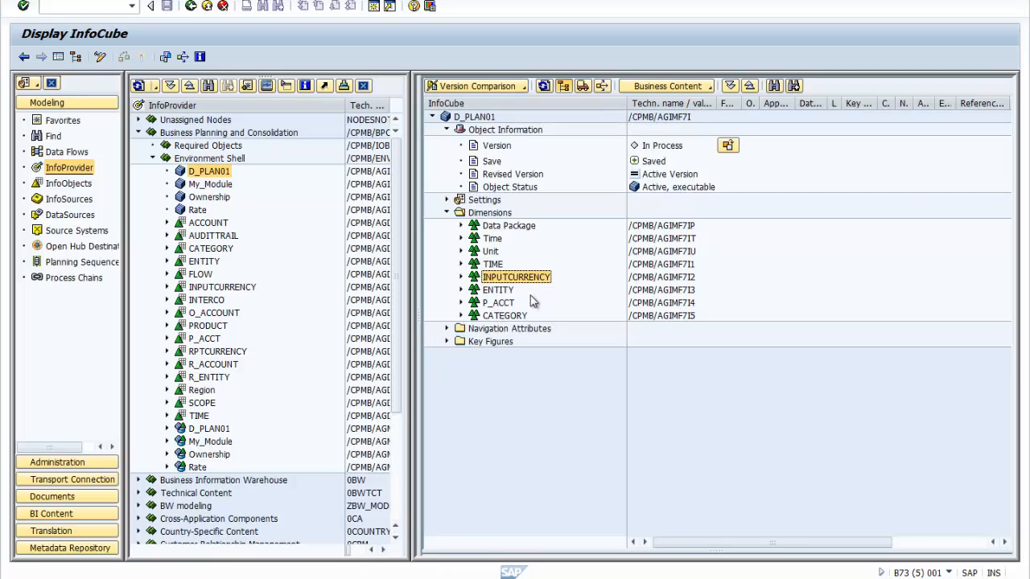
click(503, 291)
click(505, 304)
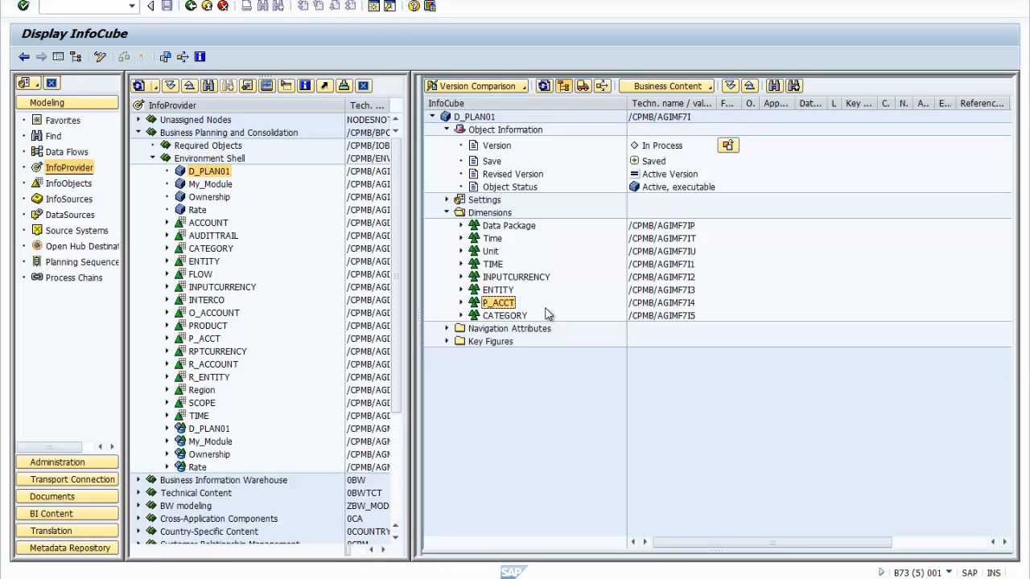
click(519, 316)
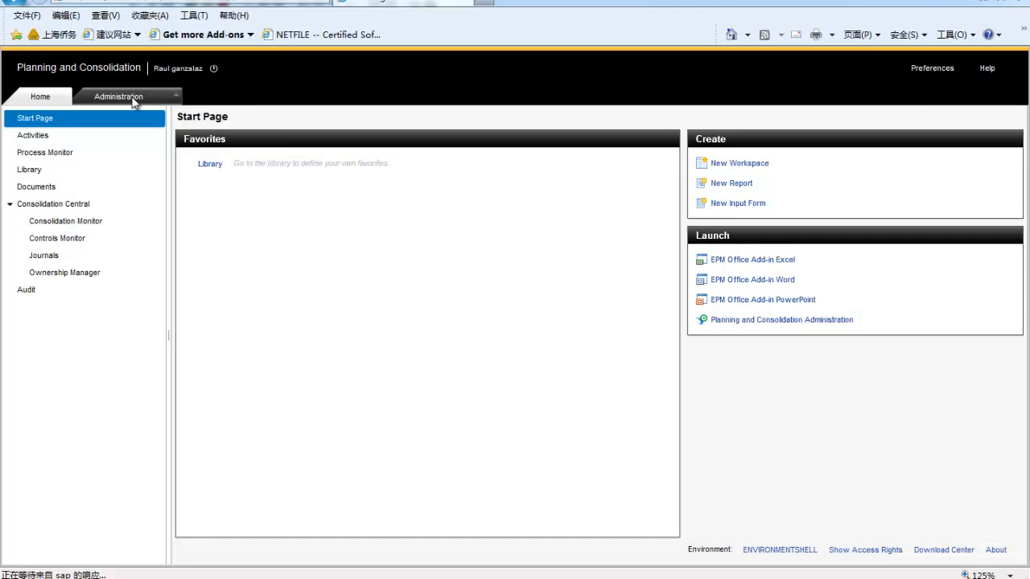
- Switch to the web client's Administration page and open the D_PLAN01 model to review its dimensions
click(133, 97)
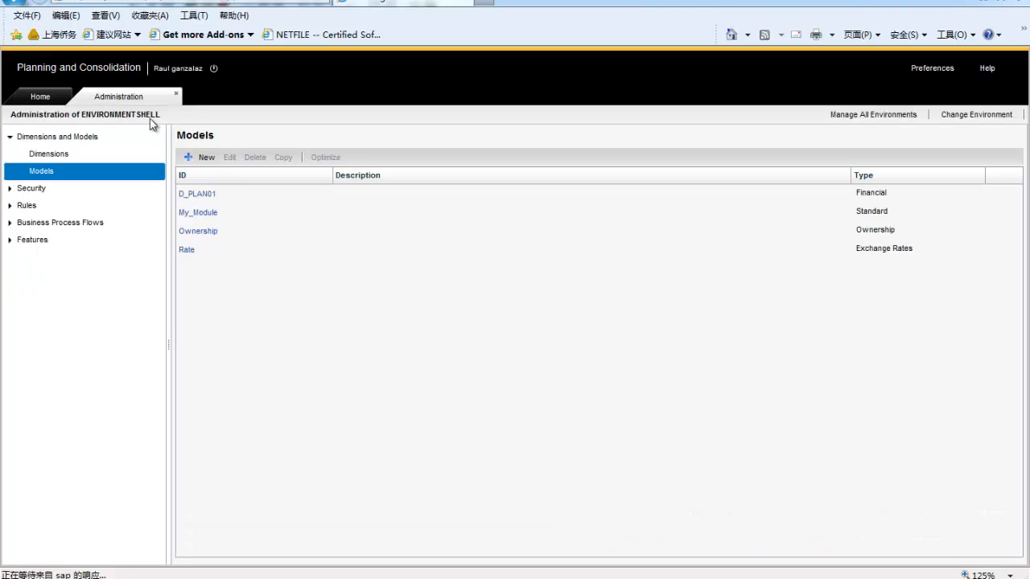
click(211, 198)
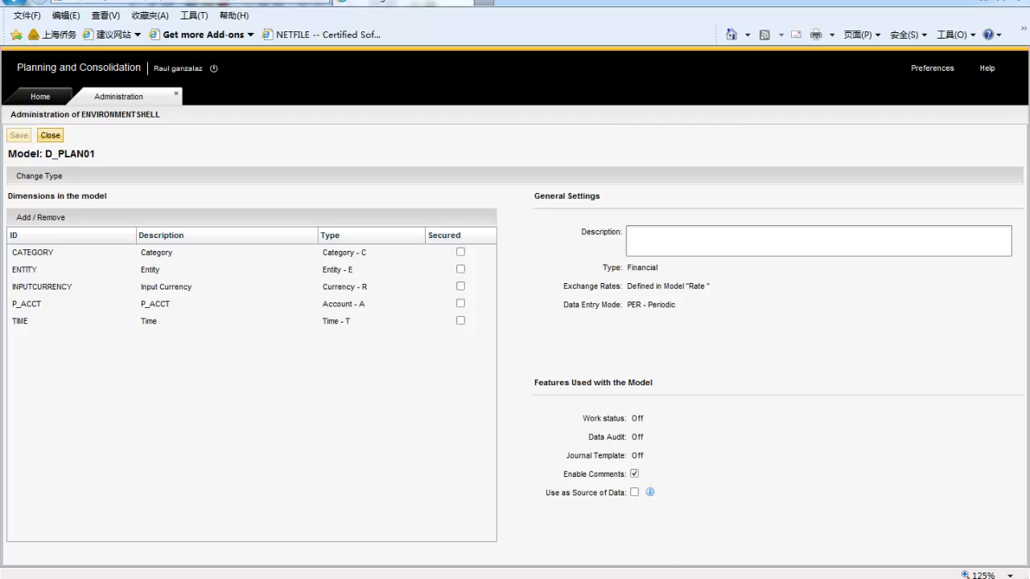
- Switch to the Trend by Account input form in Excel and inspect account rows including Var cost, Contribution Margin, Cost Per unit and KPI1
mouse_move(481, 578)
click(49, 135)
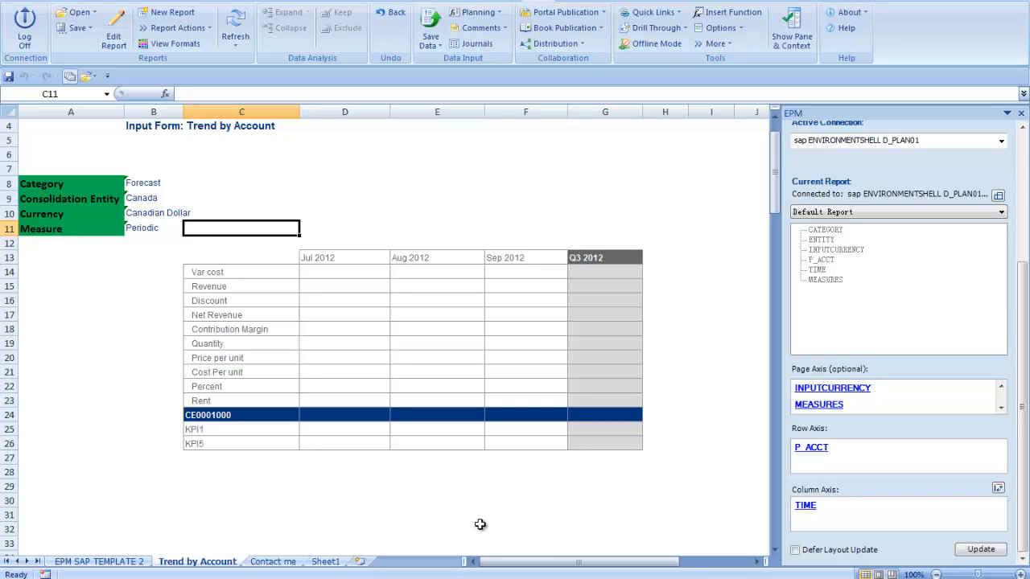
click(521, 512)
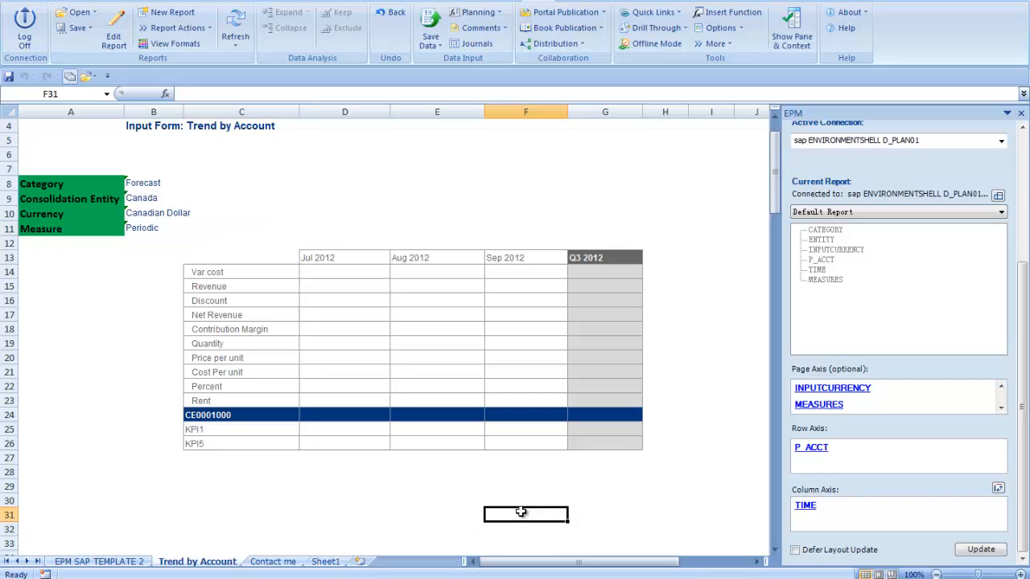
click(560, 475)
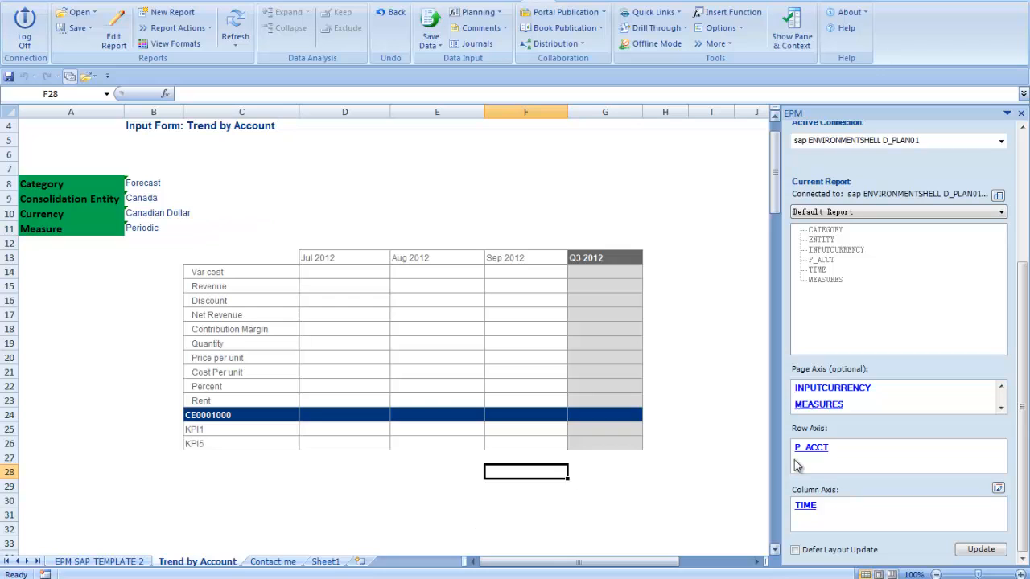
click(282, 273)
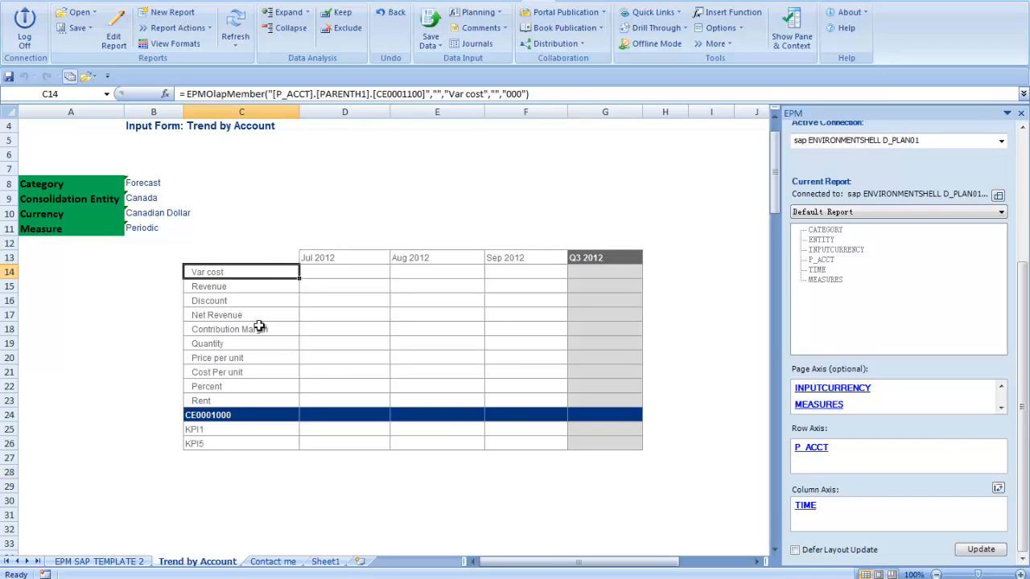
click(265, 329)
click(260, 371)
click(239, 430)
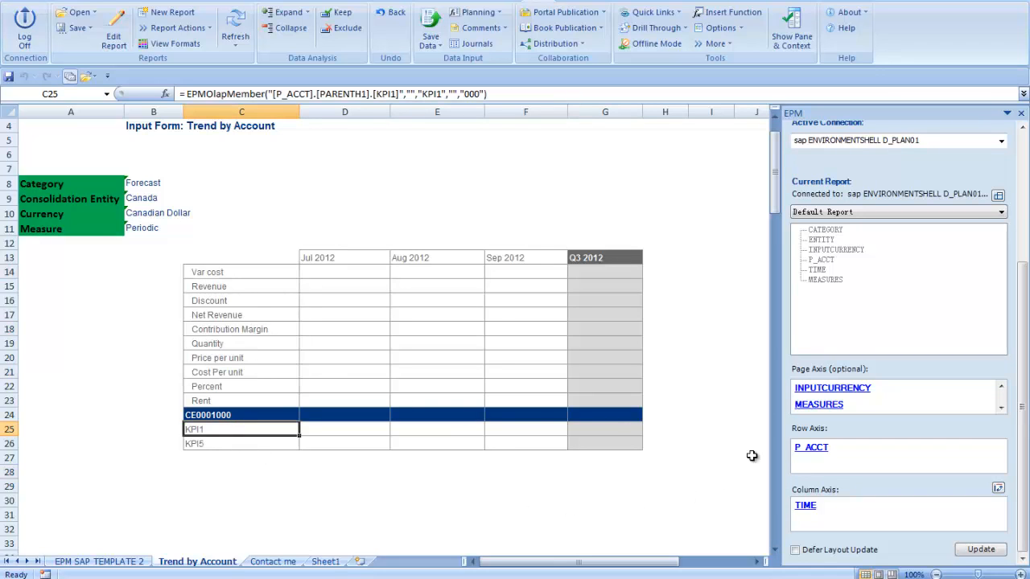
- Go through the current report's dimensions in the EPM pane, including CATEGORY, INPUTCURRENCY, P_ACCT and MEASURES
click(829, 232)
click(827, 248)
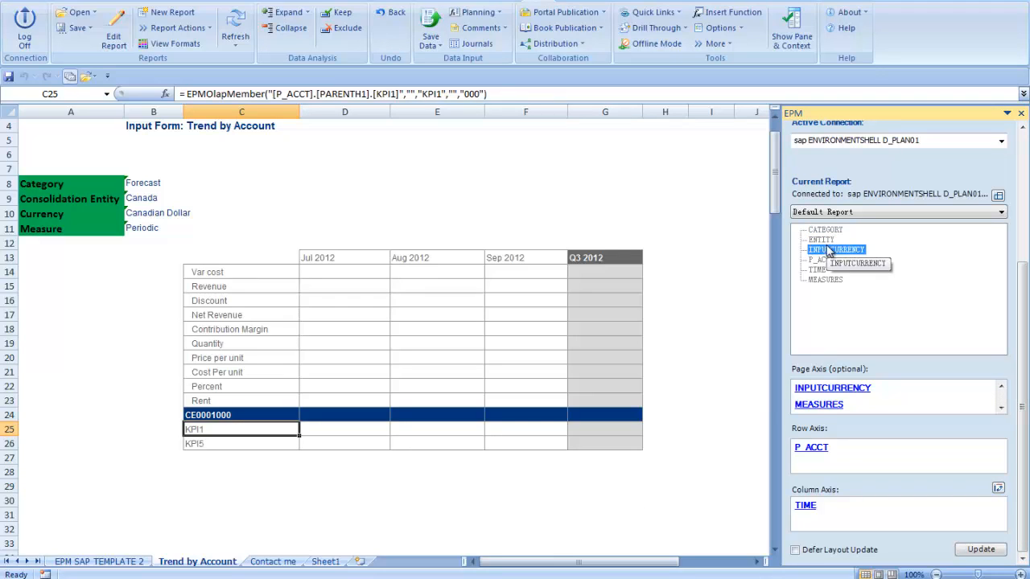
click(824, 259)
click(822, 277)
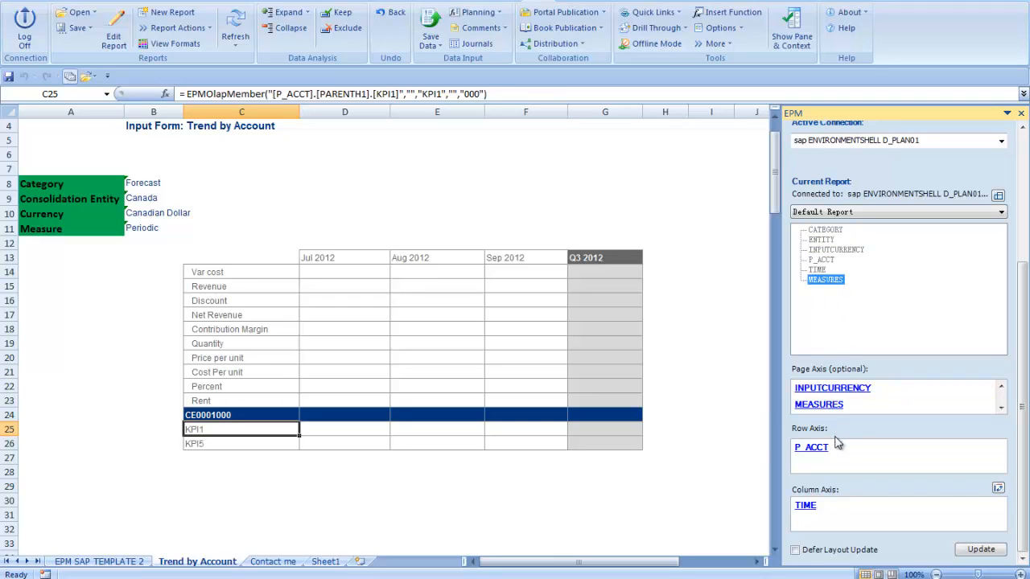
- Review the report's page axis dimensions and view the ENTITY members in the Member Selector, accepting Canada
scroll(1022, 492, up, 2)
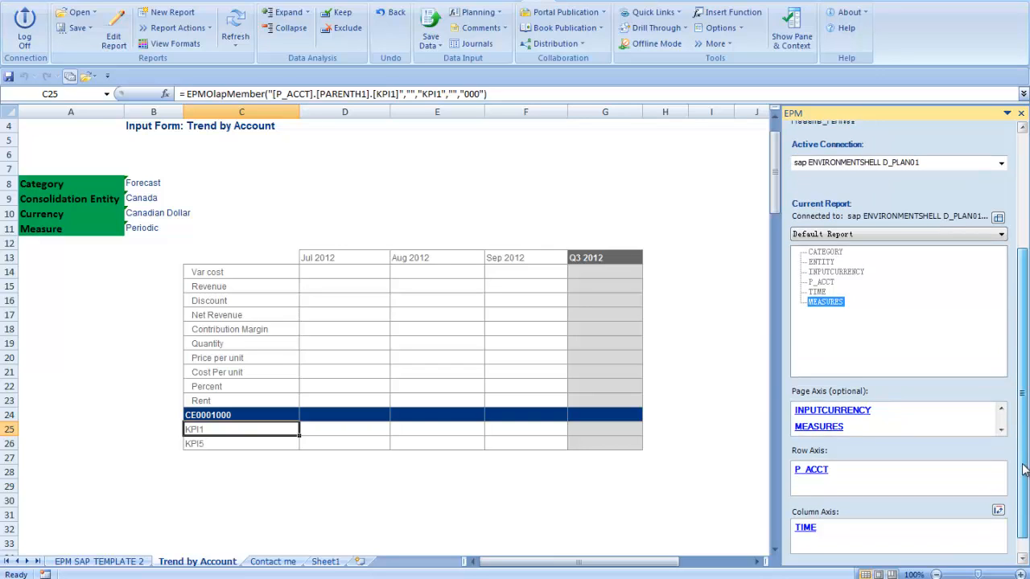
click(1001, 409)
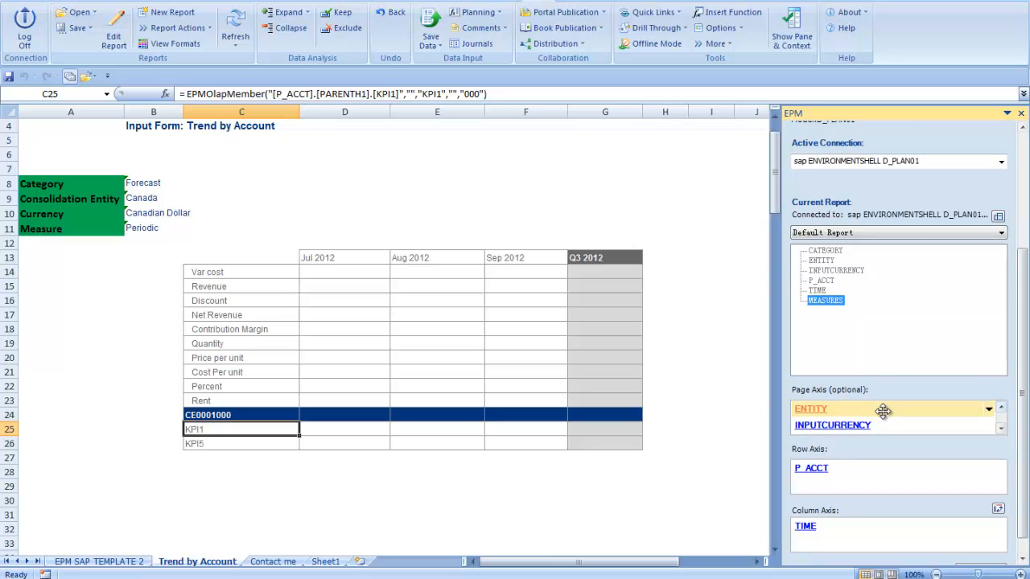
click(819, 418)
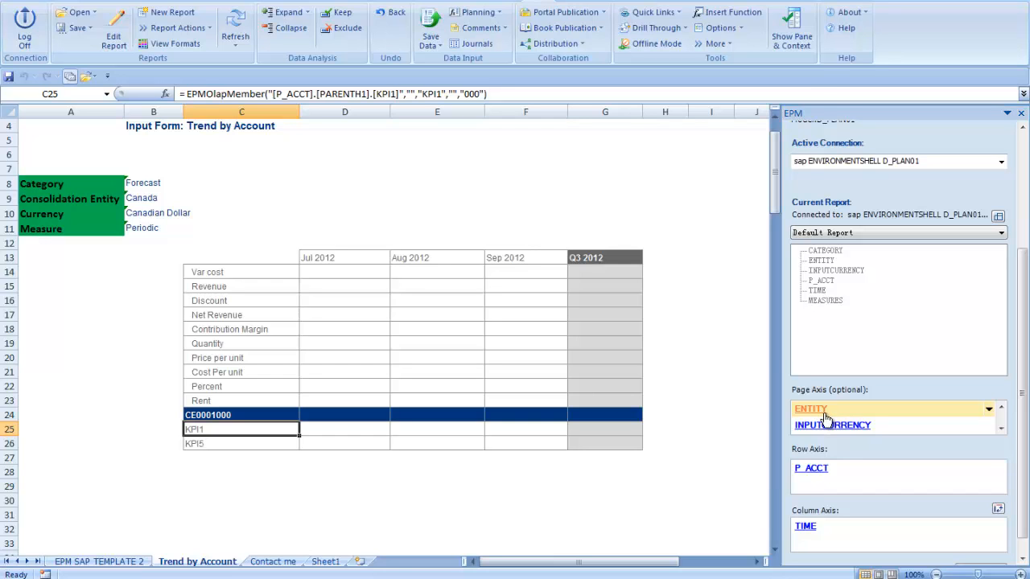
click(826, 417)
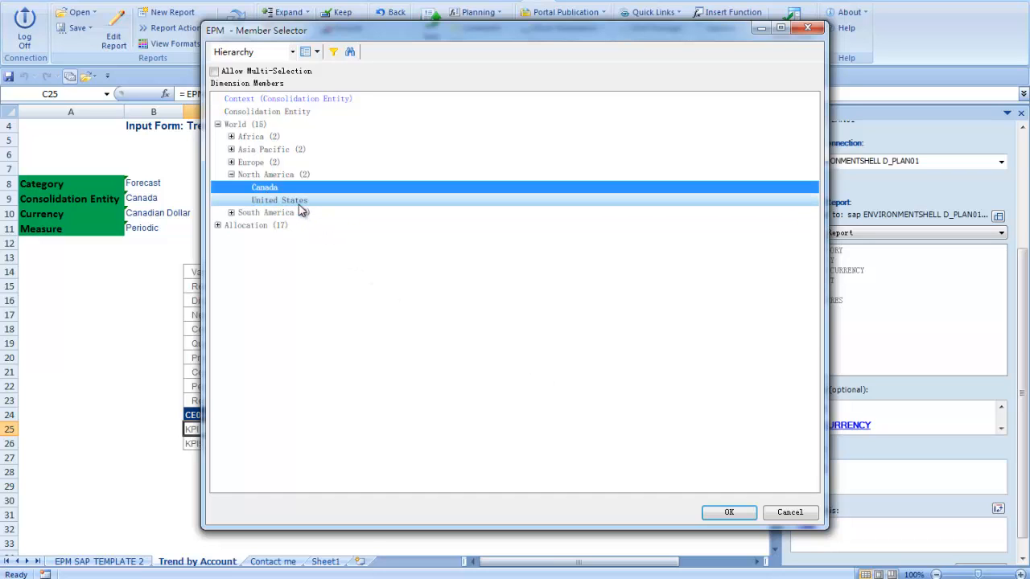
click(729, 513)
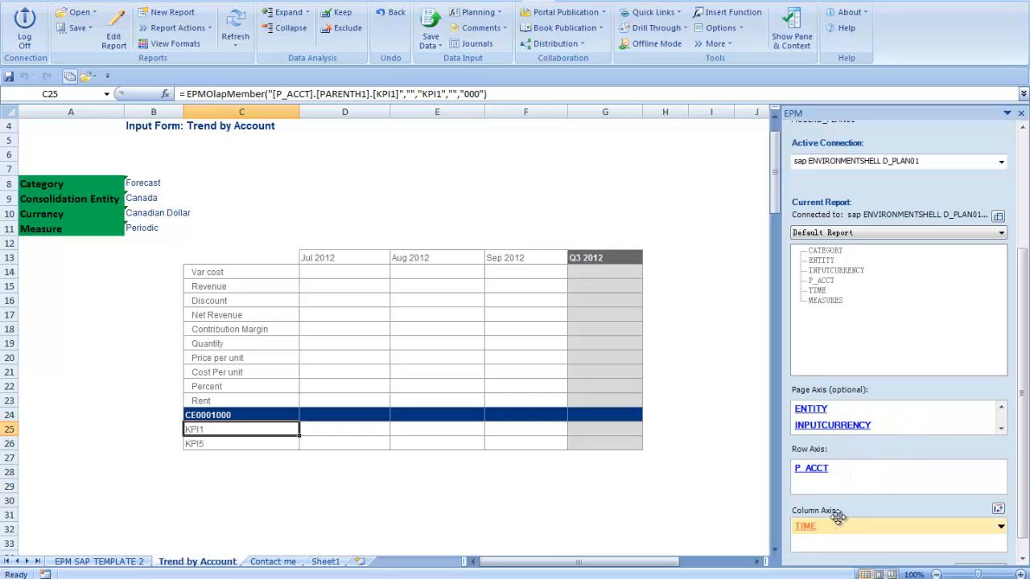
scroll(1026, 444, down, 1)
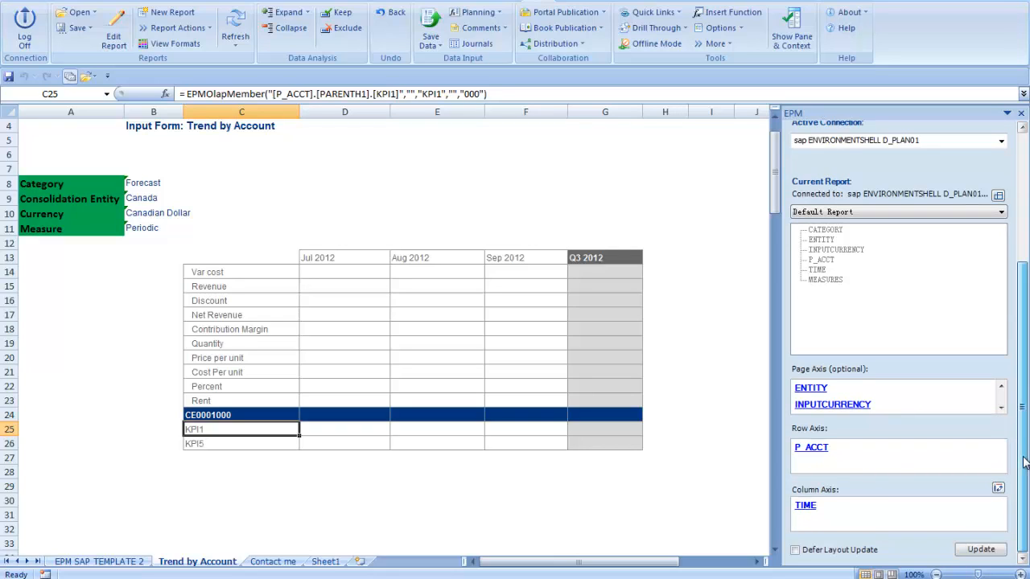
- Switch to SAP GUI, open the data display for the D_PLAN01 InfoCube, and acknowledge the preselection notice
click(330, 424)
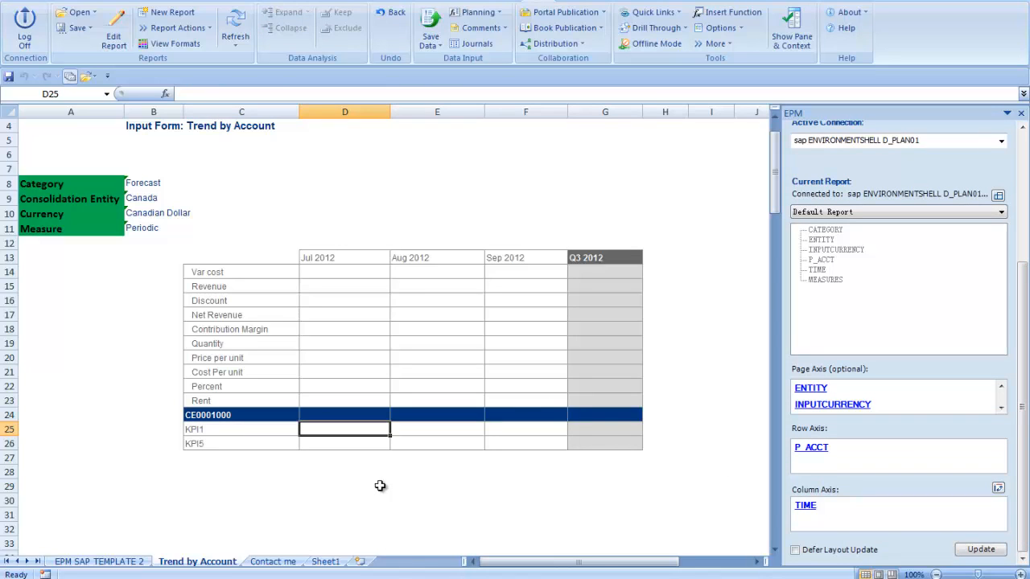
click(464, 487)
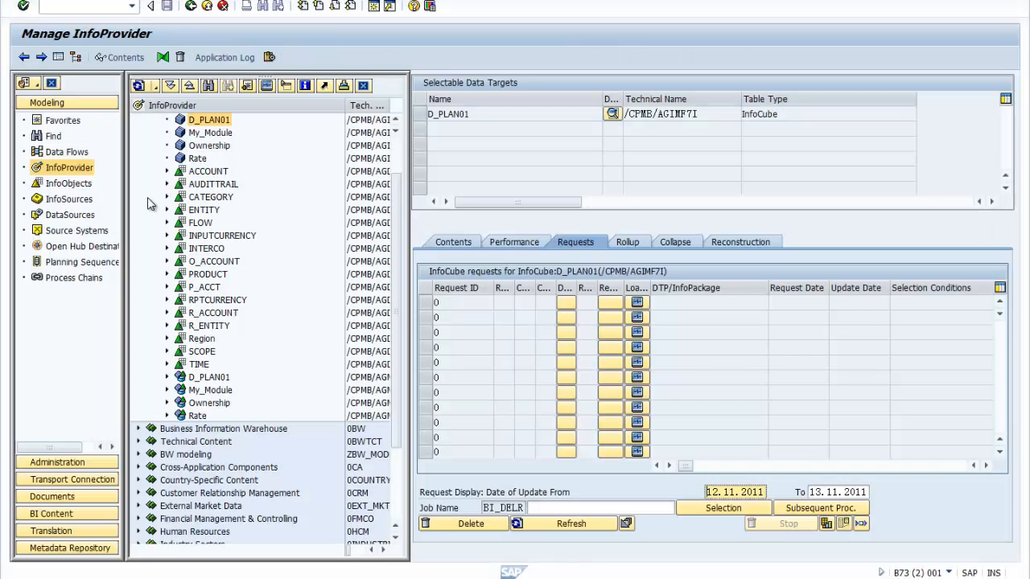
right_click(229, 123)
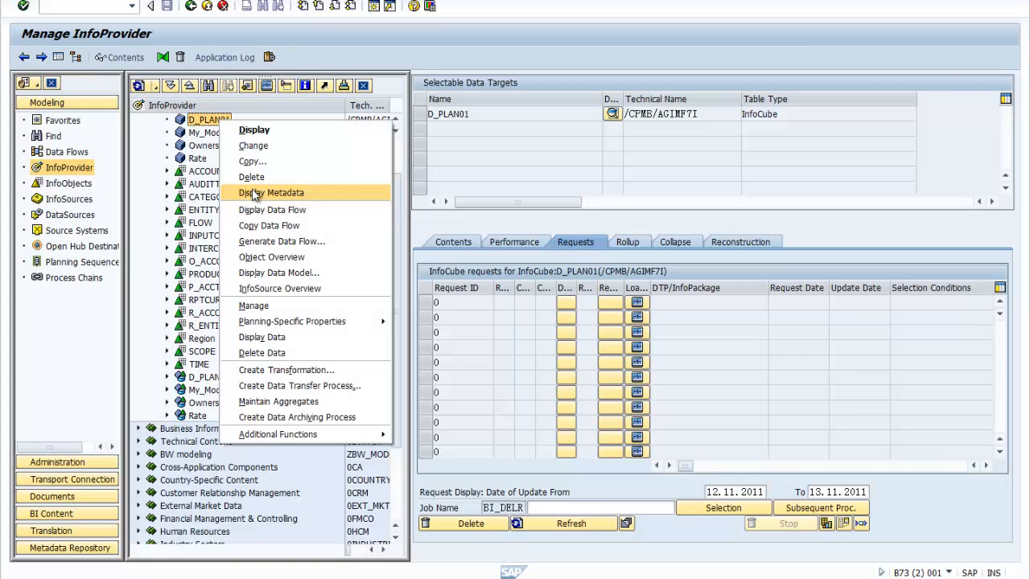
click(298, 344)
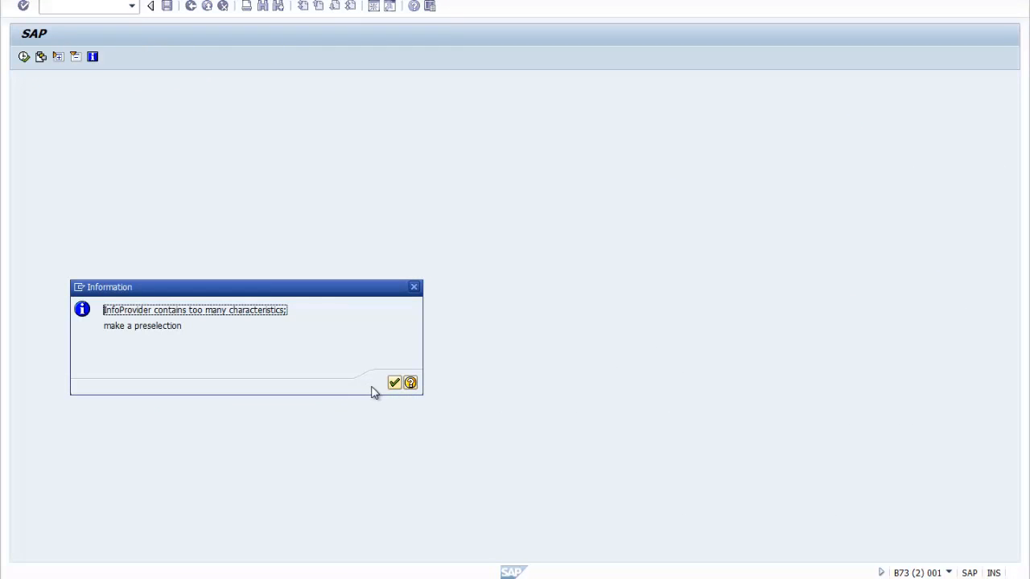
click(395, 385)
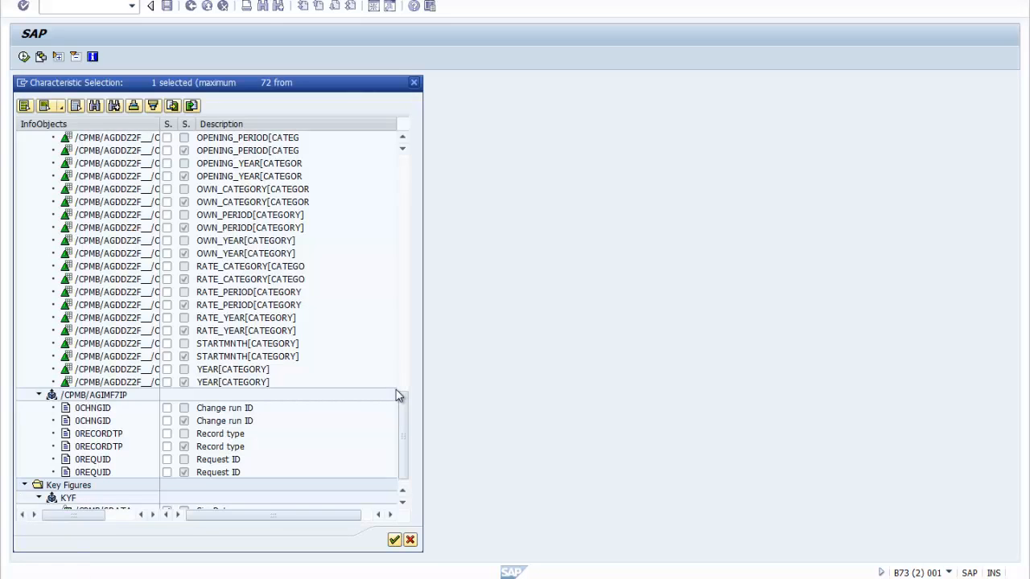
- Select the TIME, INPUTCURRENCY, ENTITY, P_ACCT and CATEGORY characteristics for the D_PLAN01 data display, and check the SignData key figure
drag(408, 434, 412, 168)
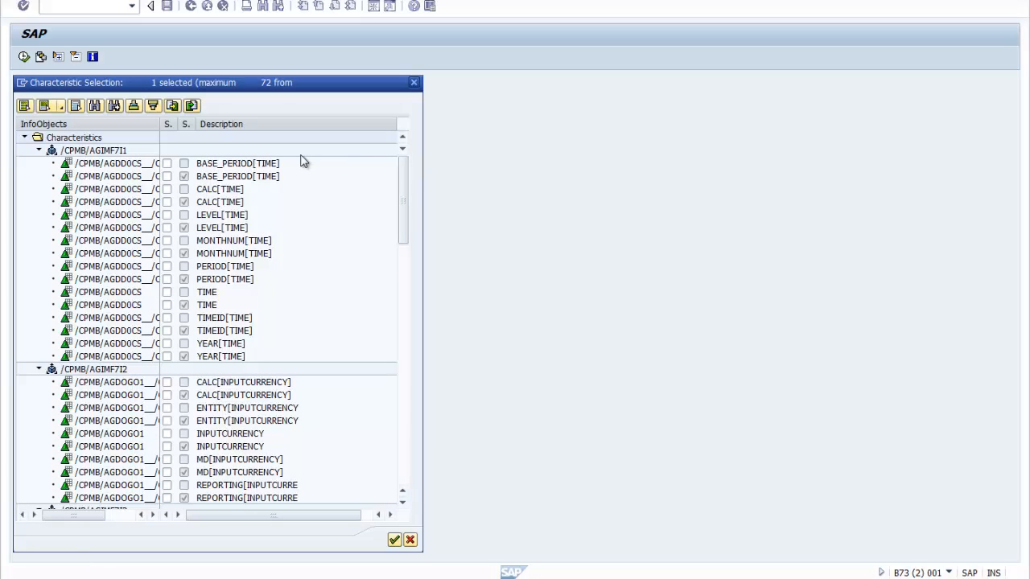
click(167, 292)
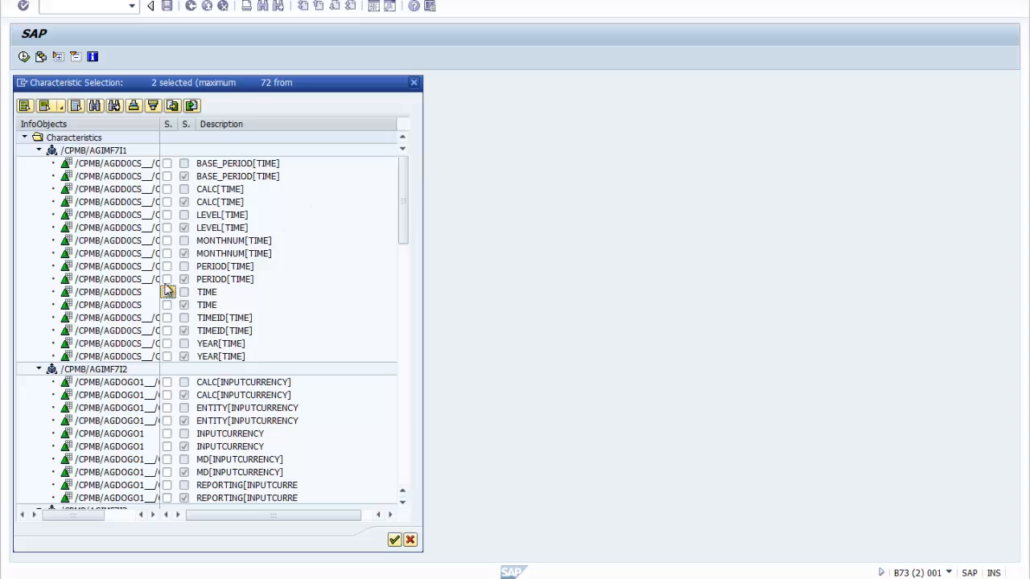
click(166, 434)
scroll(202, 425, down, 2)
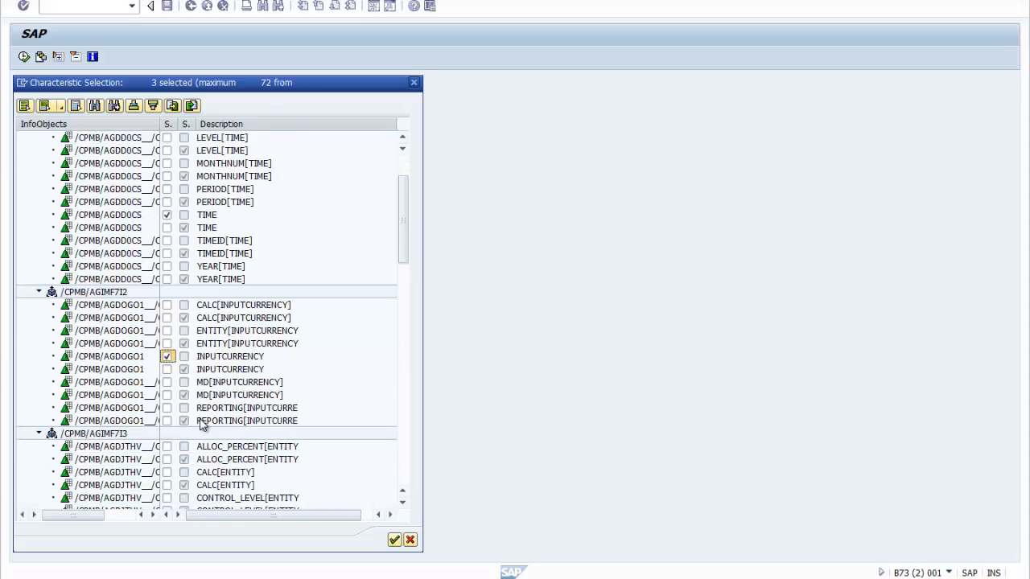
scroll(201, 425, down, 1)
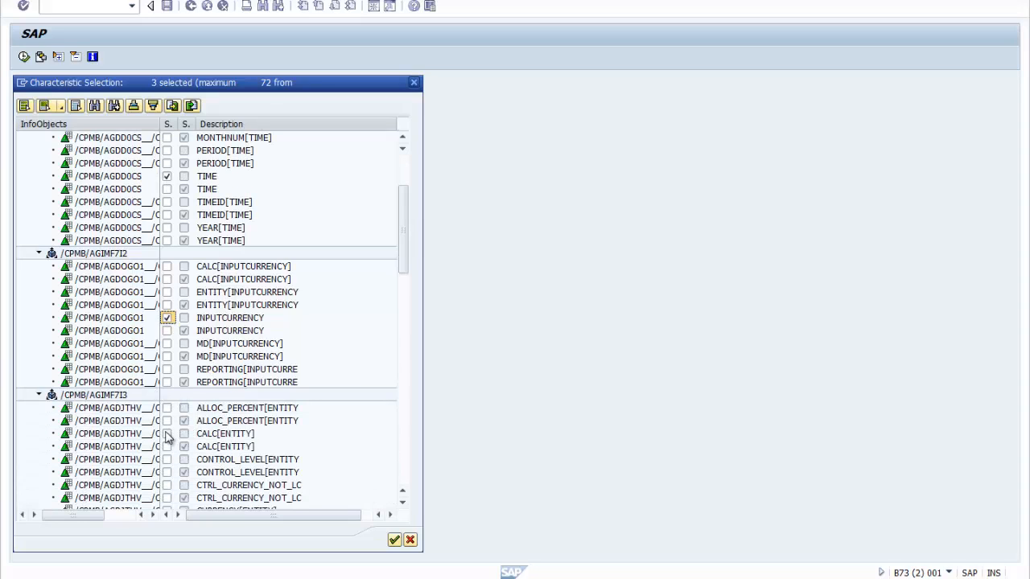
scroll(167, 436, down, 4)
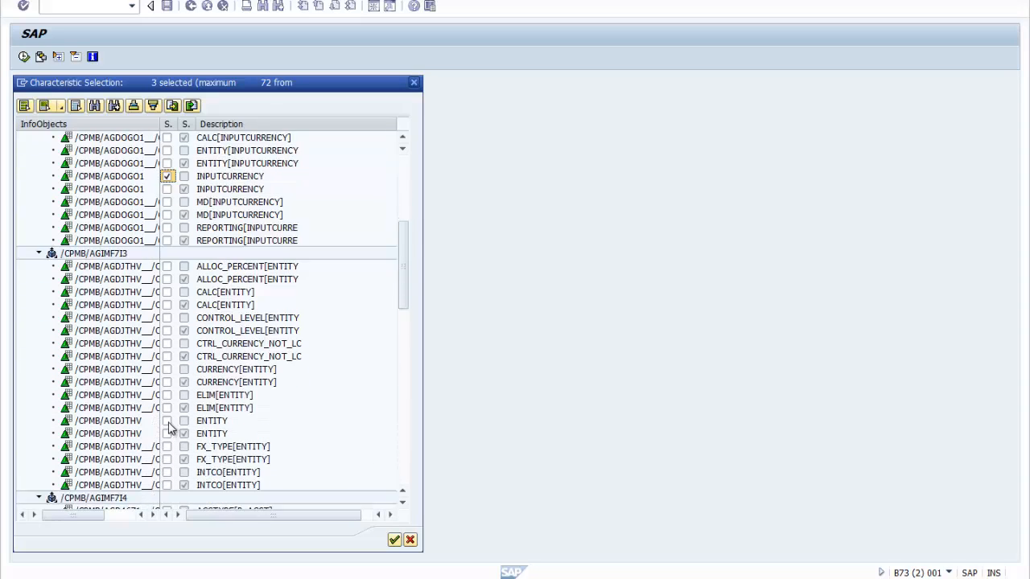
click(167, 421)
scroll(190, 432, down, 4)
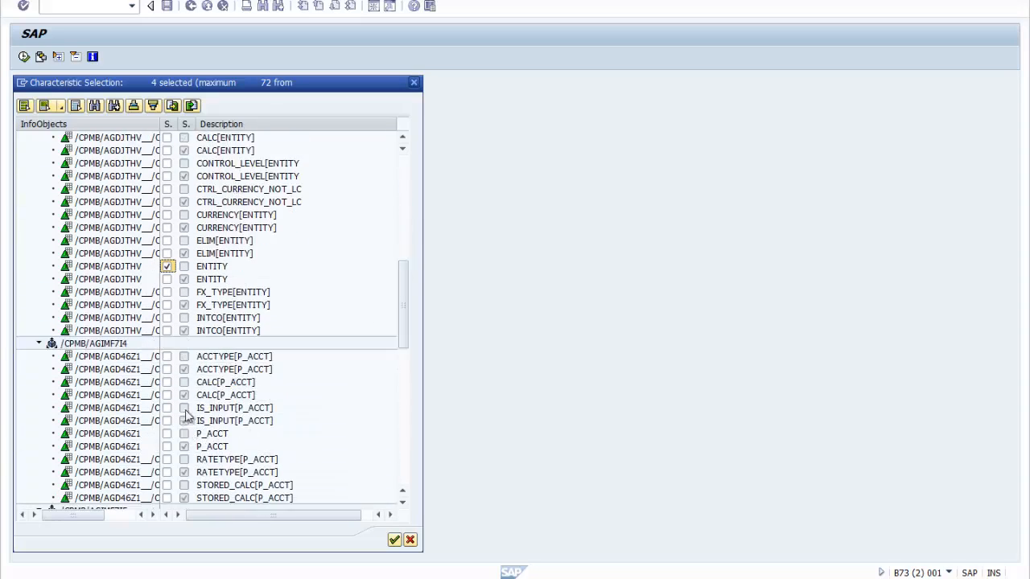
click(167, 433)
scroll(169, 435, down, 4)
click(167, 408)
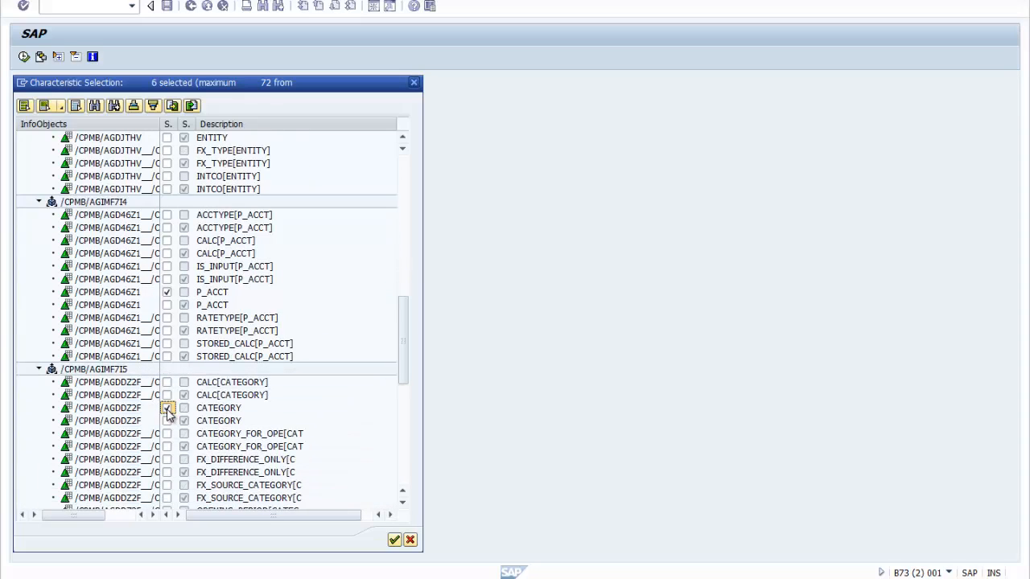
scroll(171, 419, down, 7)
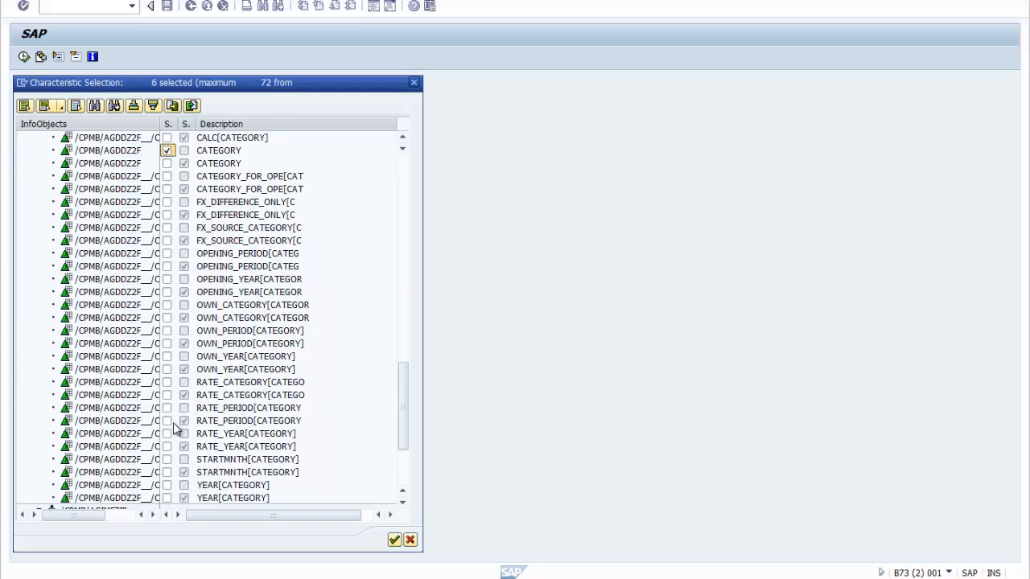
scroll(173, 422, down, 4)
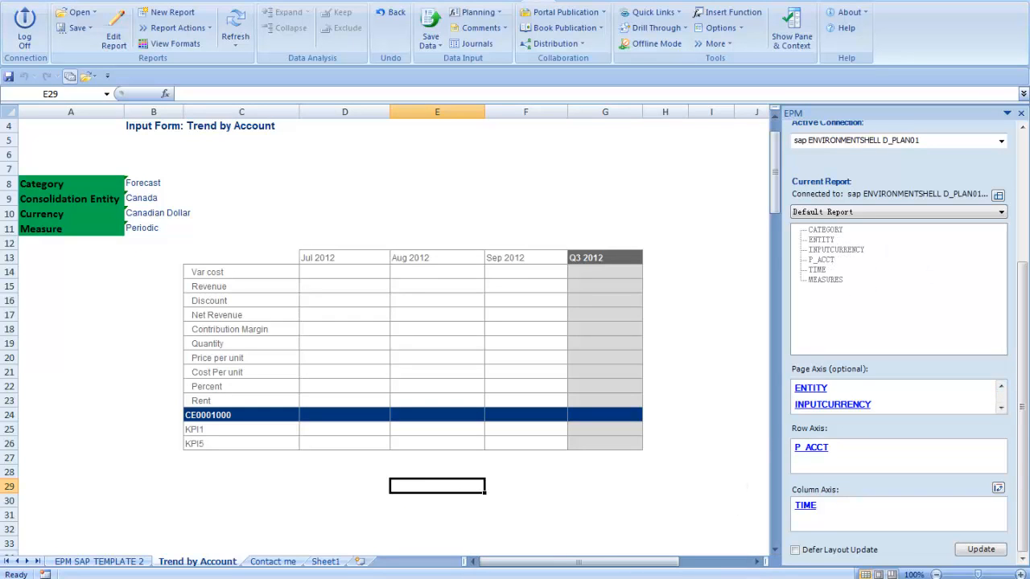
- Return to the SAP GUI window with the Characteristic Selection dialog and confirm the selected characteristics and SignData key figure
mouse_move(494, 577)
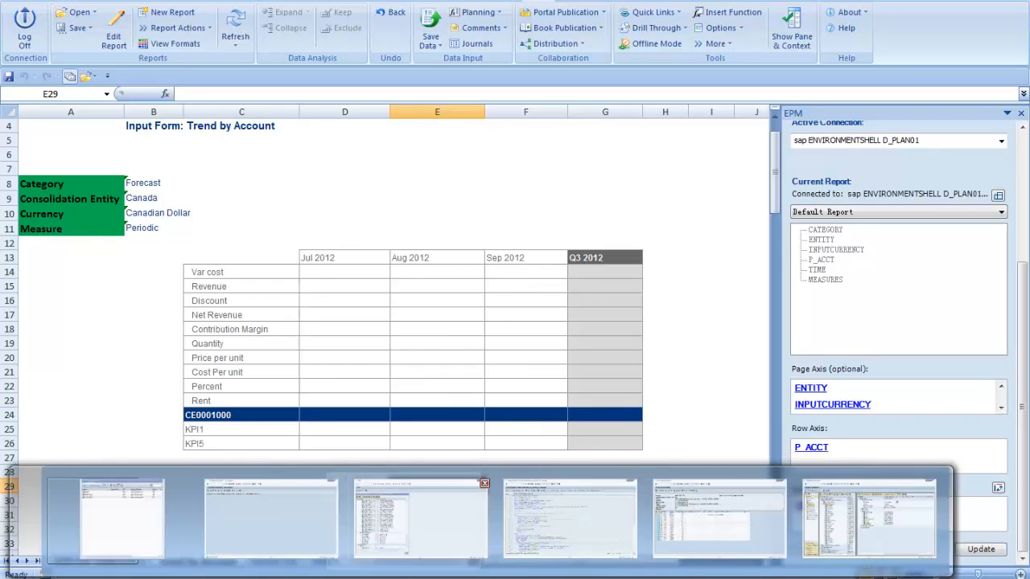
click(421, 517)
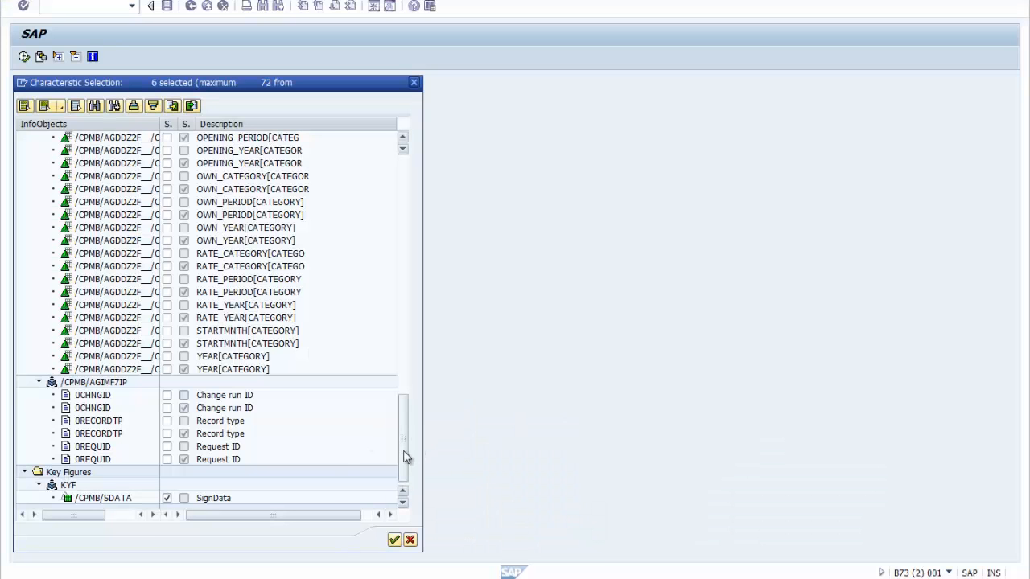
mouse_move(406, 456)
mouse_down()
mouse_move(387, 252)
mouse_move(416, 462)
mouse_up()
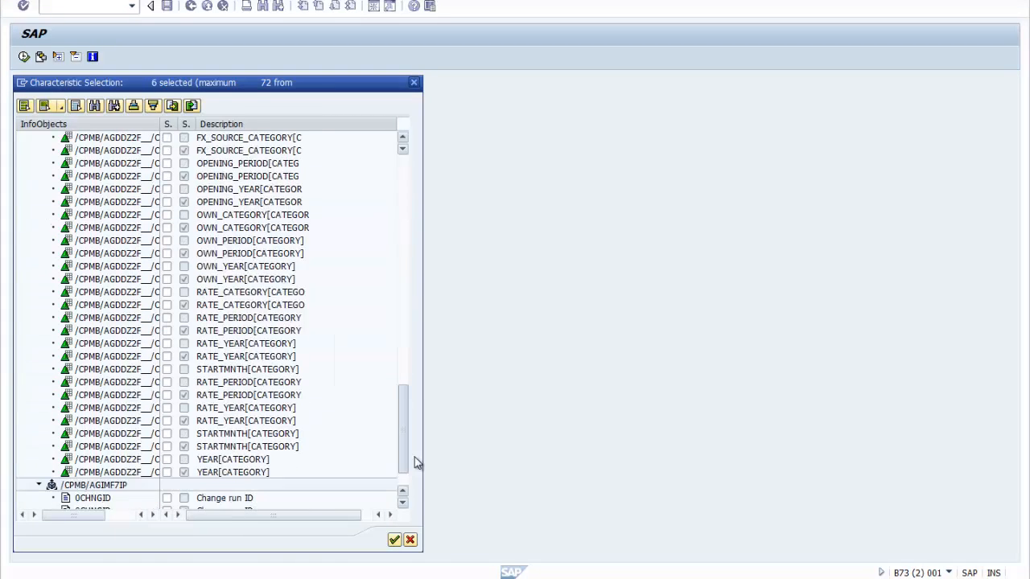
click(395, 540)
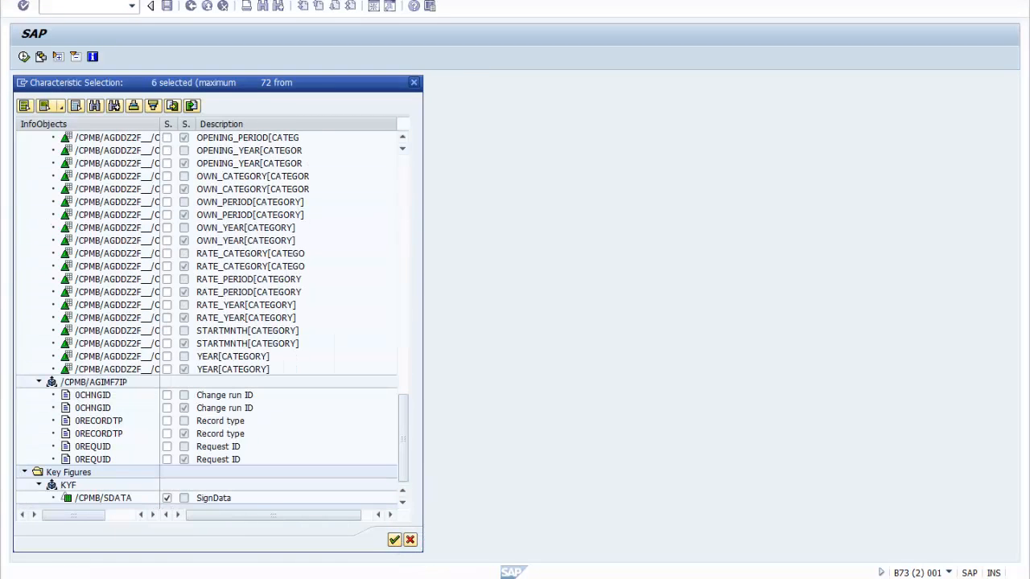
- View the other SAP GUI window with the /CPMB/AGIMF7I list output, and return to the Characteristic Selection window while it compiles
mouse_move(512, 571)
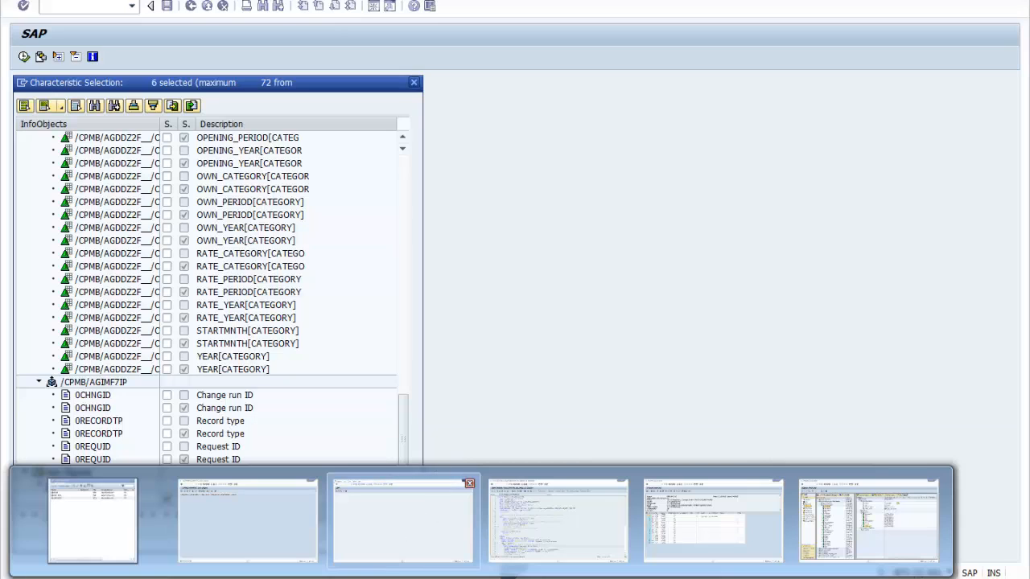
click(301, 529)
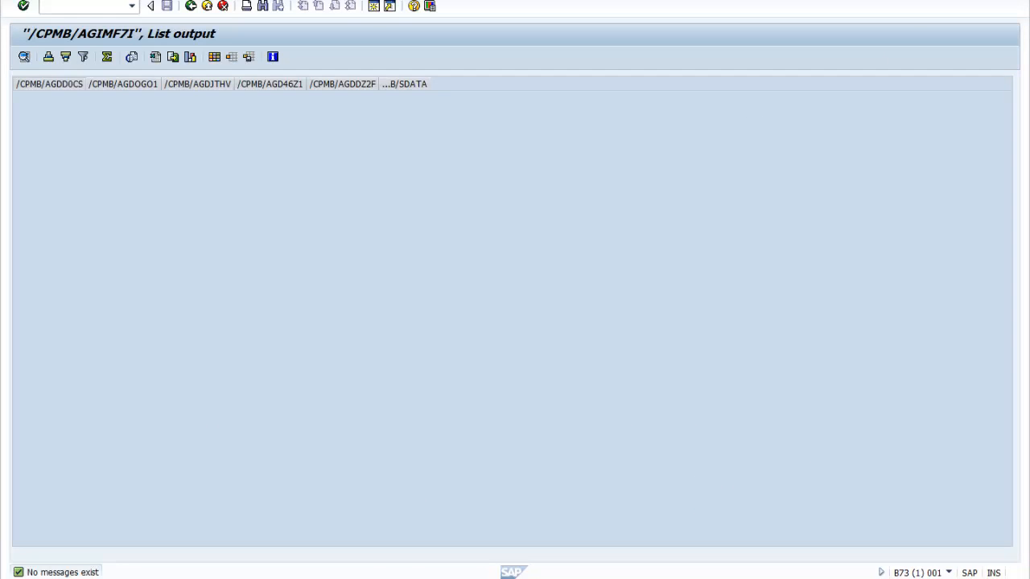
mouse_move(512, 571)
click(451, 528)
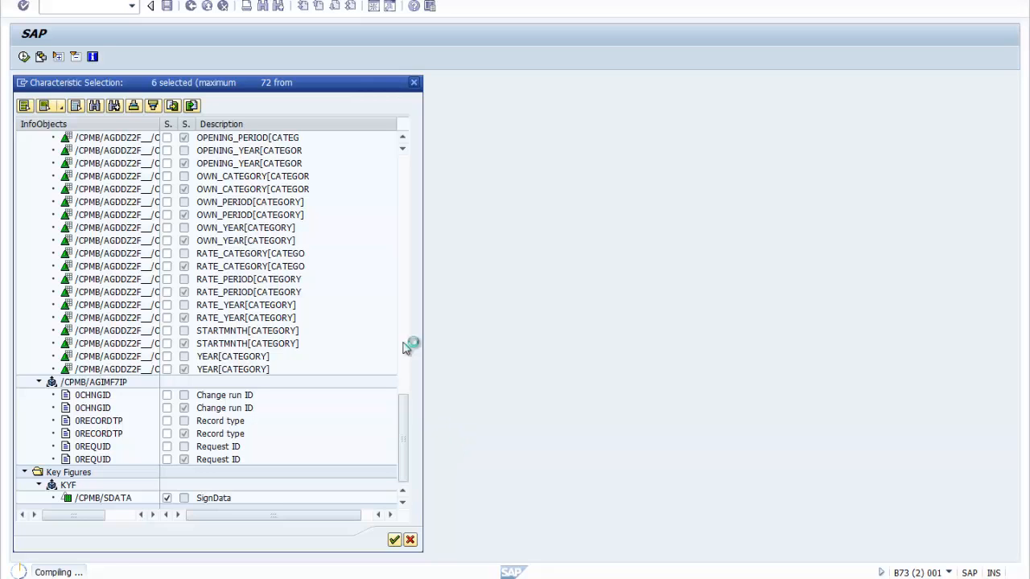
drag(309, 89, 384, 76)
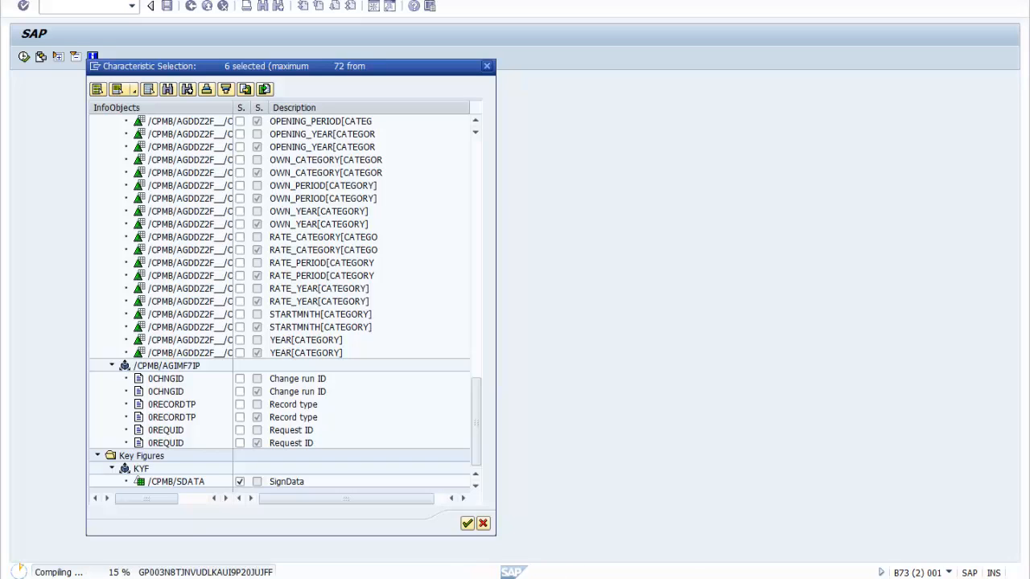
drag(427, 66, 494, 55)
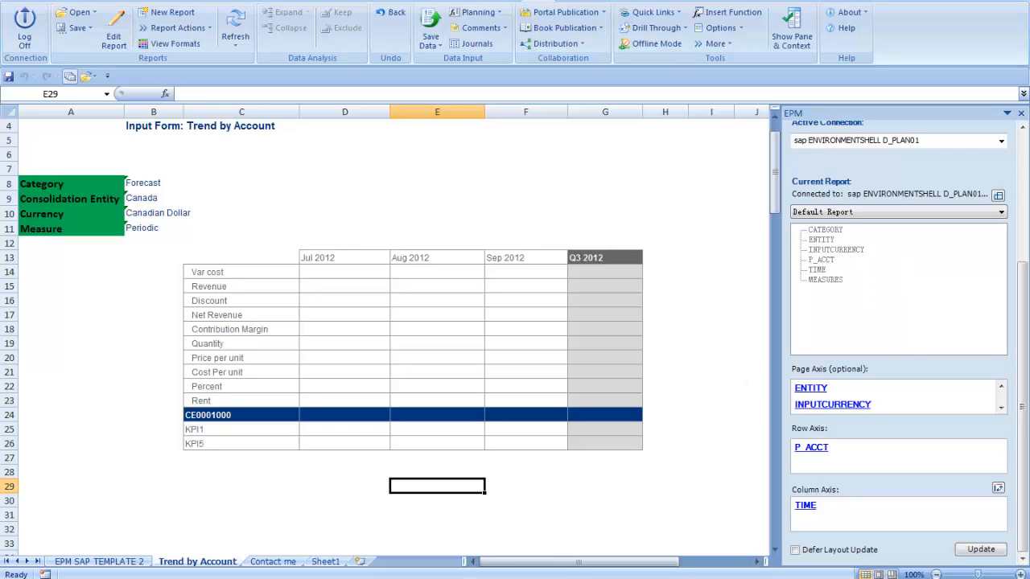
key(alt+Tab)
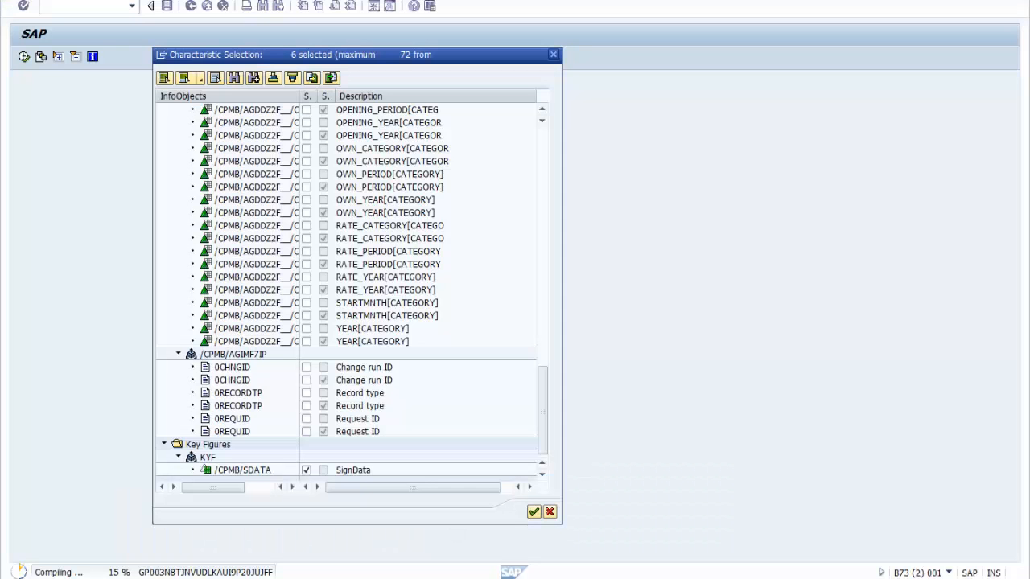
drag(383, 54, 438, 40)
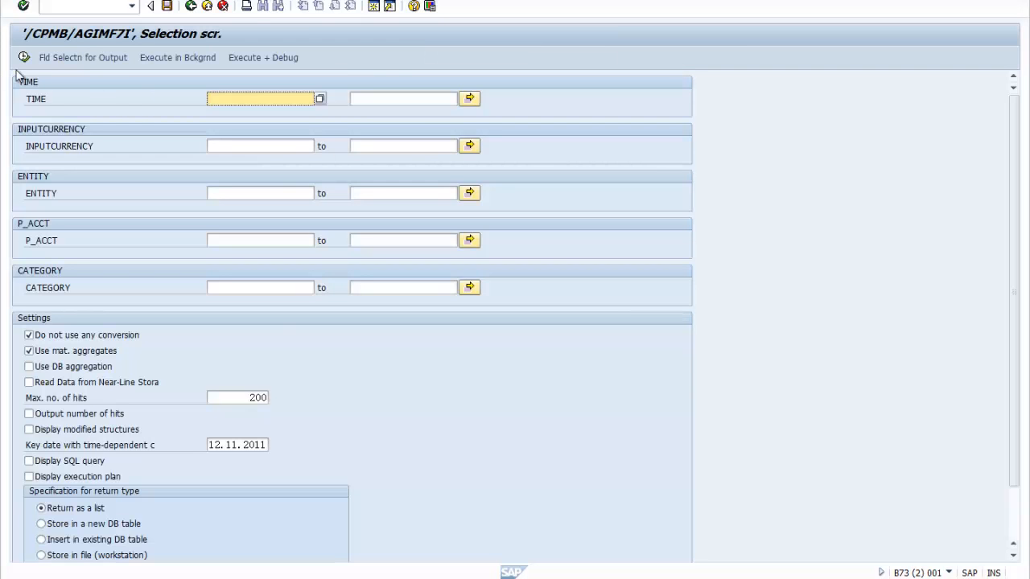
- Select all fields for output on the /CPMB/AGIMF7I selection screen and execute the data display
click(74, 61)
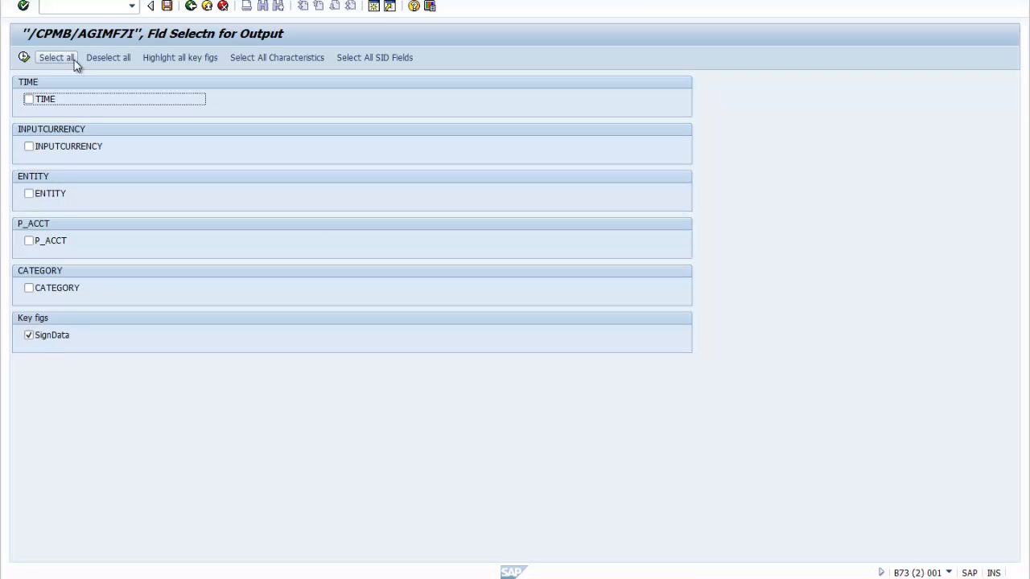
click(57, 60)
click(24, 60)
click(24, 58)
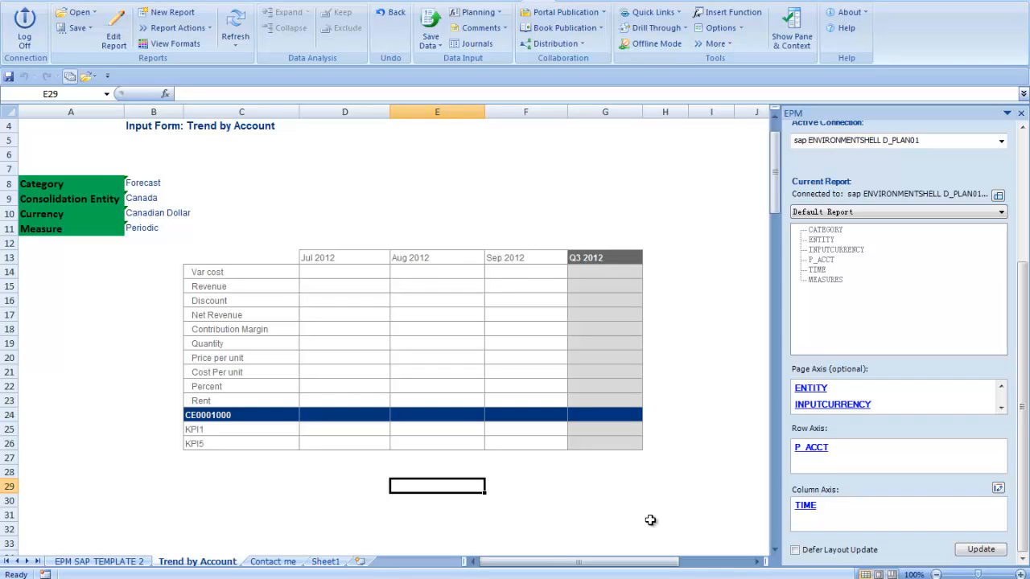
- Switch to the Trend by Account input form in Excel and inspect the Jul 2012 cells for KPI1 and KPI5
click(574, 485)
click(418, 489)
click(339, 430)
click(340, 445)
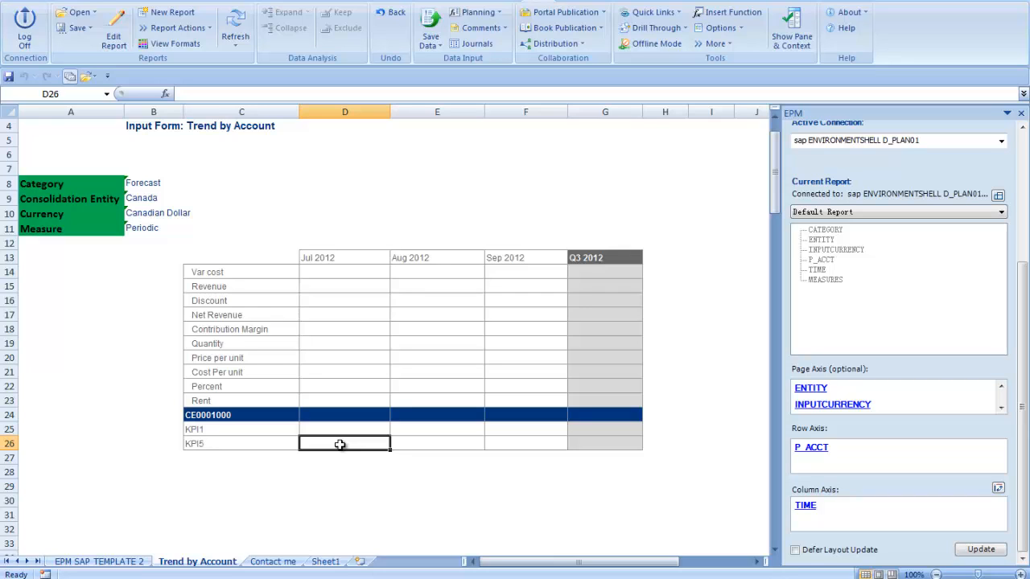
click(338, 486)
- Switch to Planning and Consolidation administration in the browser and open the DEFAULT.LGF logic script of model D_PLAN01
click(153, 578)
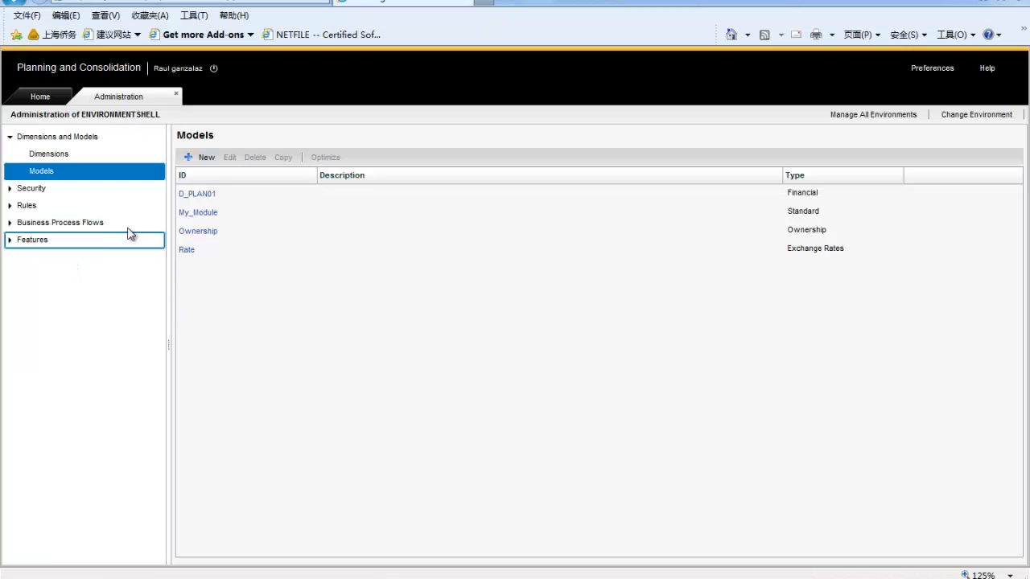
click(9, 206)
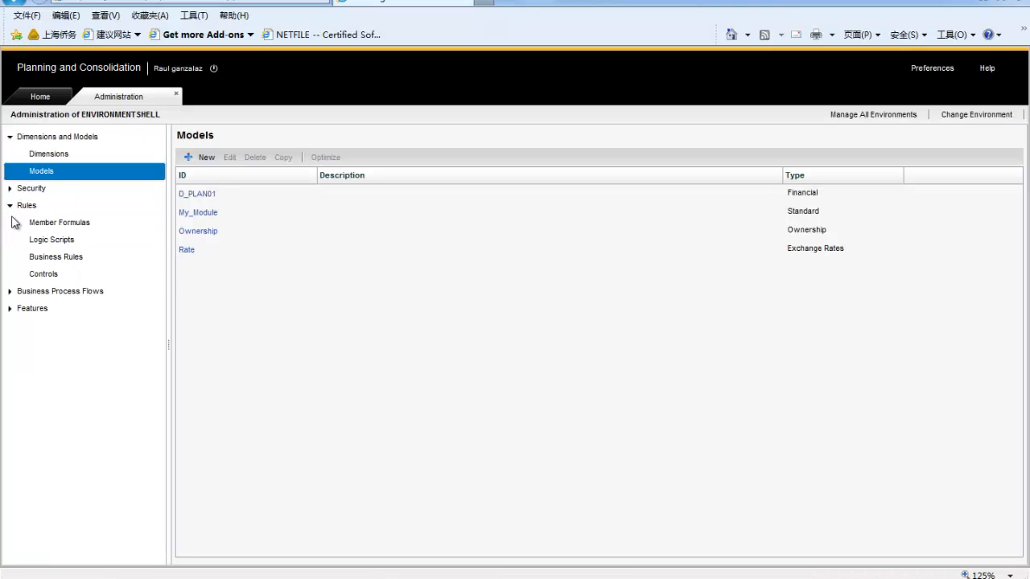
click(71, 239)
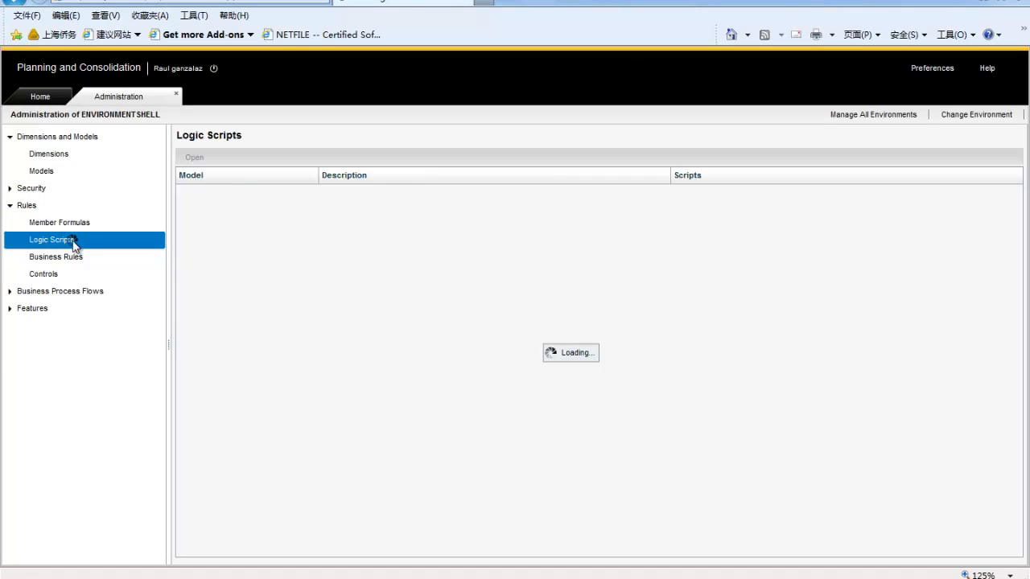
click(231, 195)
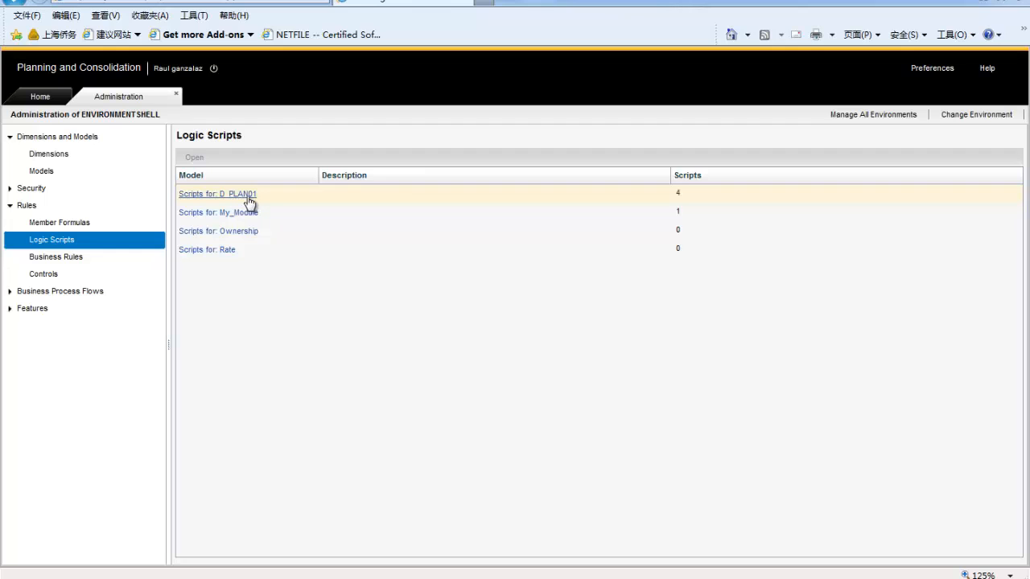
click(250, 202)
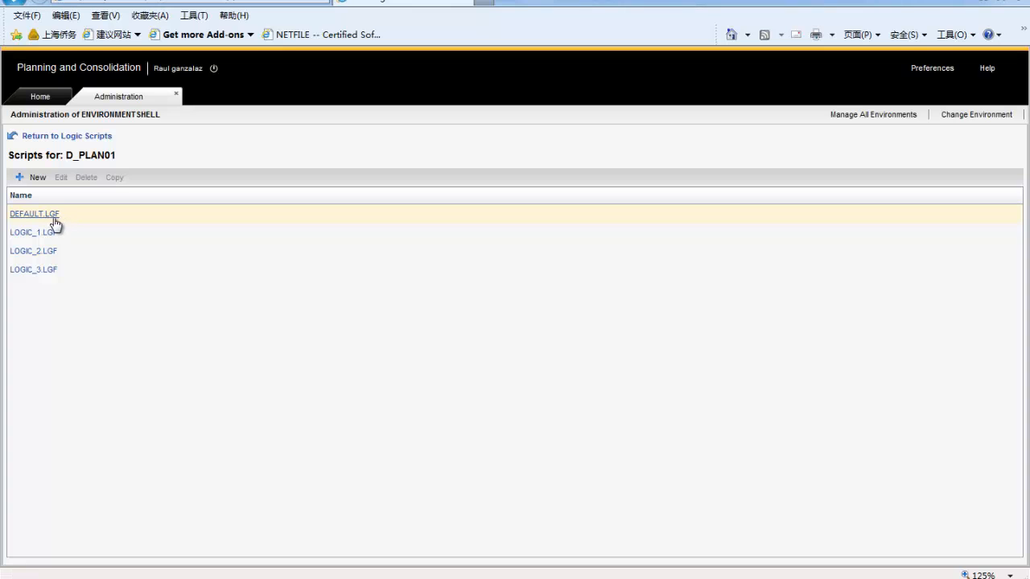
click(52, 216)
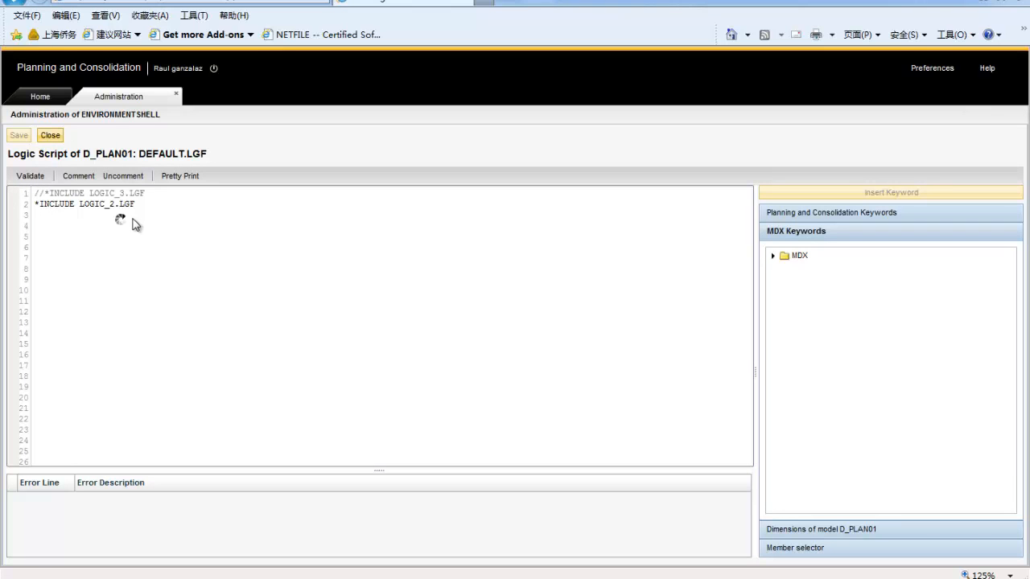
- Examine the INCLUDE LOGIC_2.LGF line in the DEFAULT.LGF script and close the script
click(149, 206)
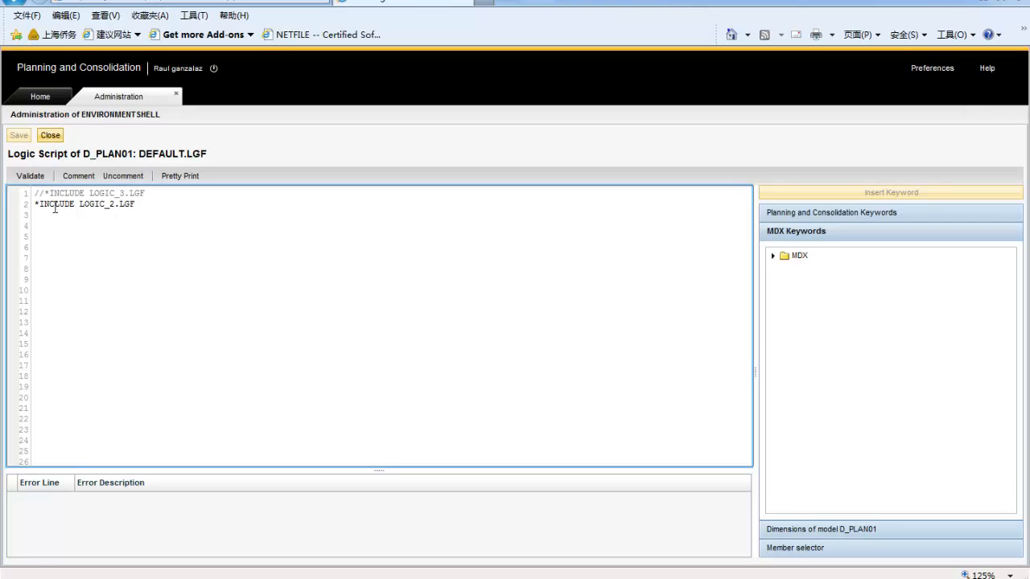
drag(187, 207, 4, 198)
click(162, 245)
drag(158, 209, 20, 203)
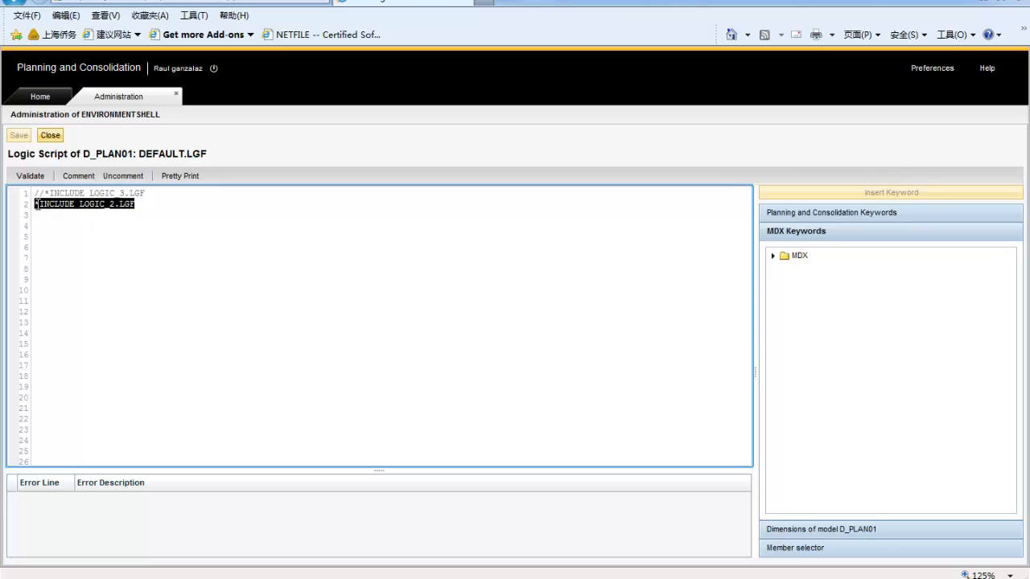
click(76, 215)
triple_click(83, 208)
click(115, 215)
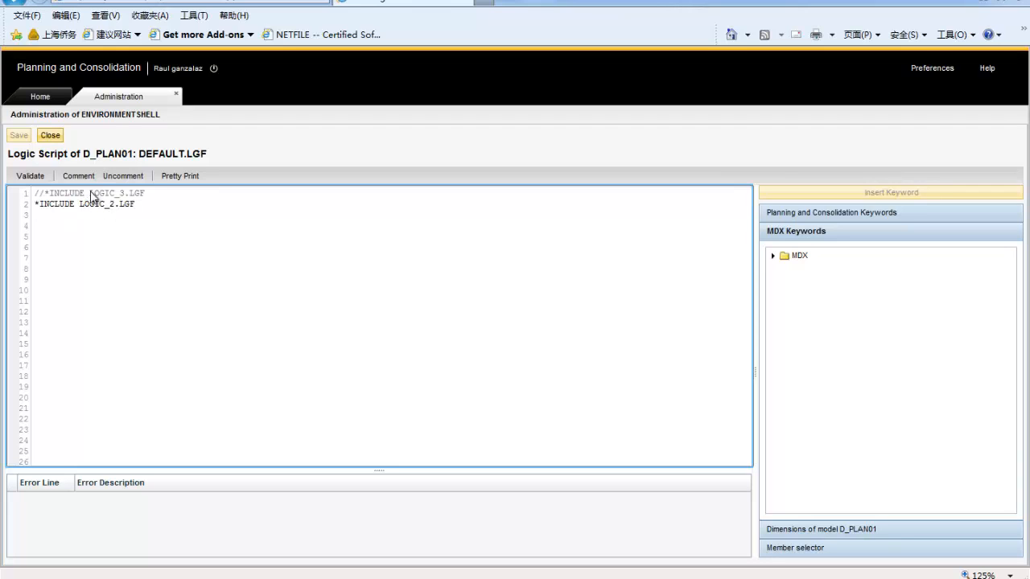
click(50, 138)
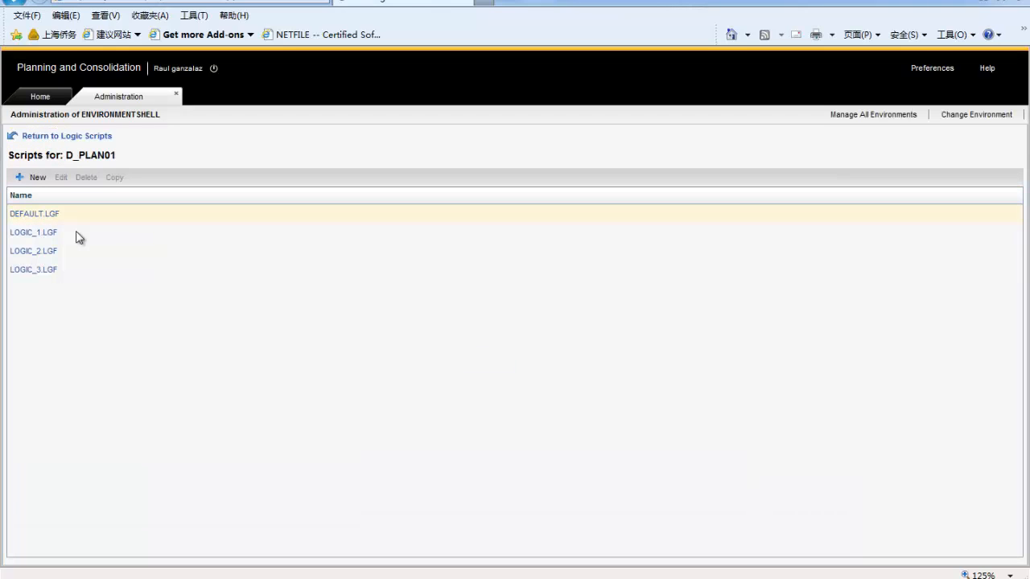
- Open the LOGIC_2.LGF script and examine its REC statement and the KPI5 formula comment
click(38, 252)
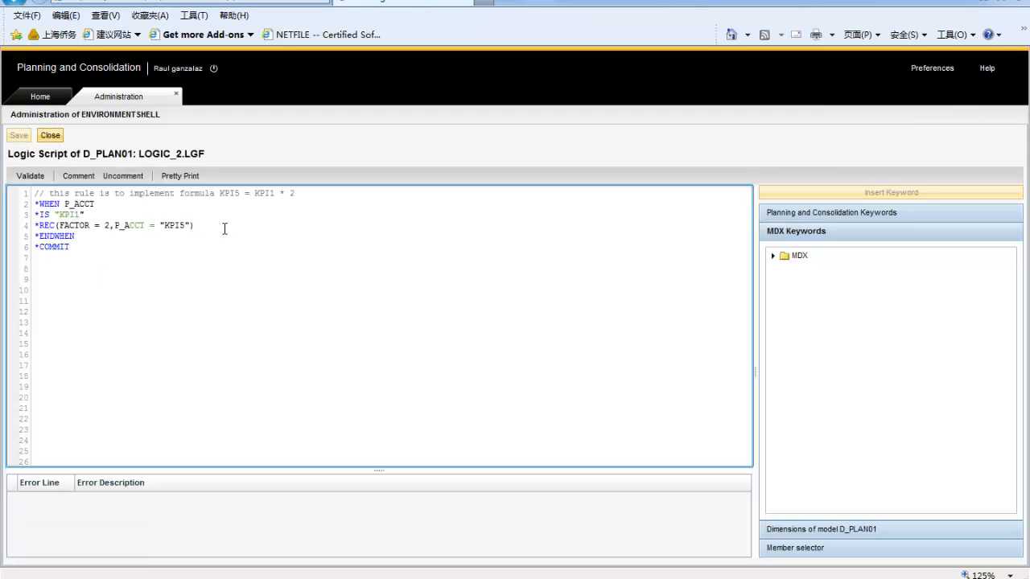
drag(224, 229, 62, 226)
click(110, 257)
drag(219, 194, 246, 194)
click(271, 214)
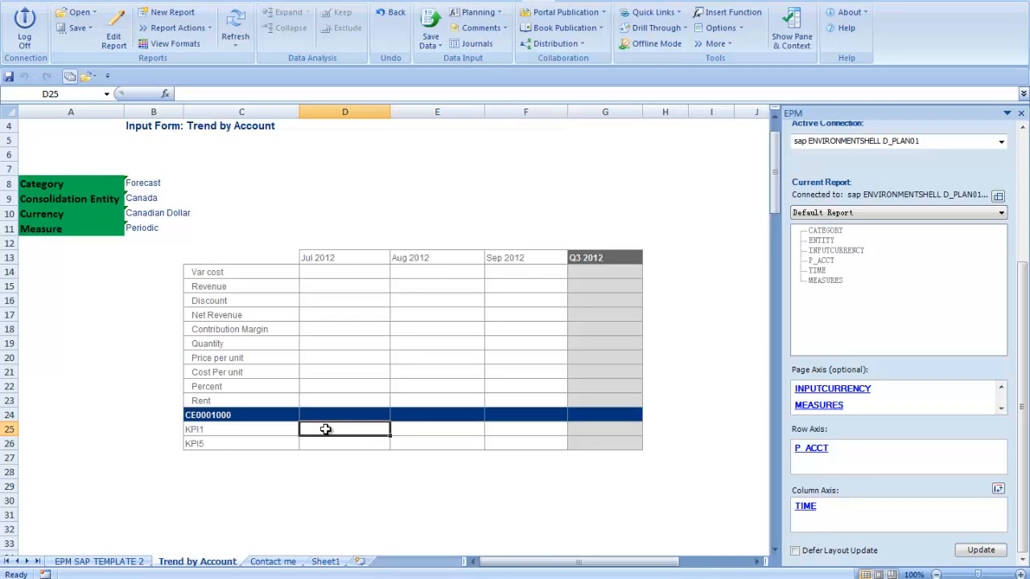
- Compare the KPI5 cell in the Excel input form with the IS and REC lines of LOGIC_2.LGF, and close the script
click(324, 443)
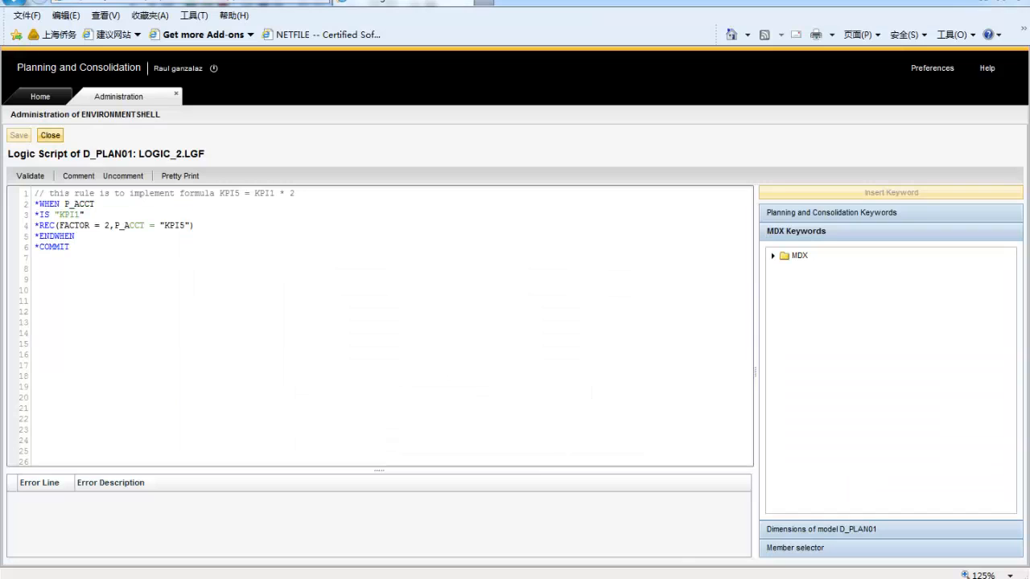
click(191, 291)
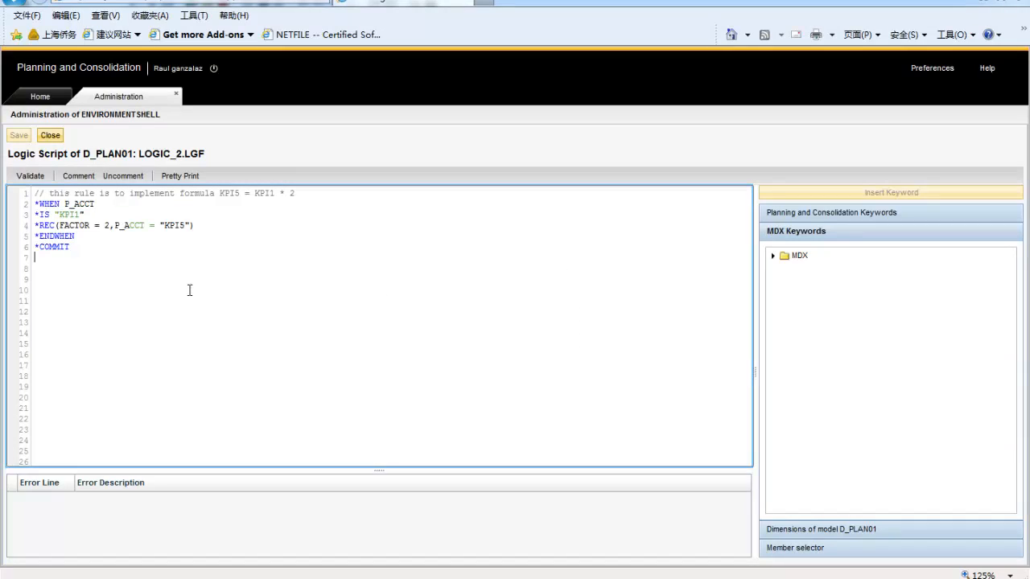
drag(213, 228, 35, 215)
click(171, 258)
click(53, 136)
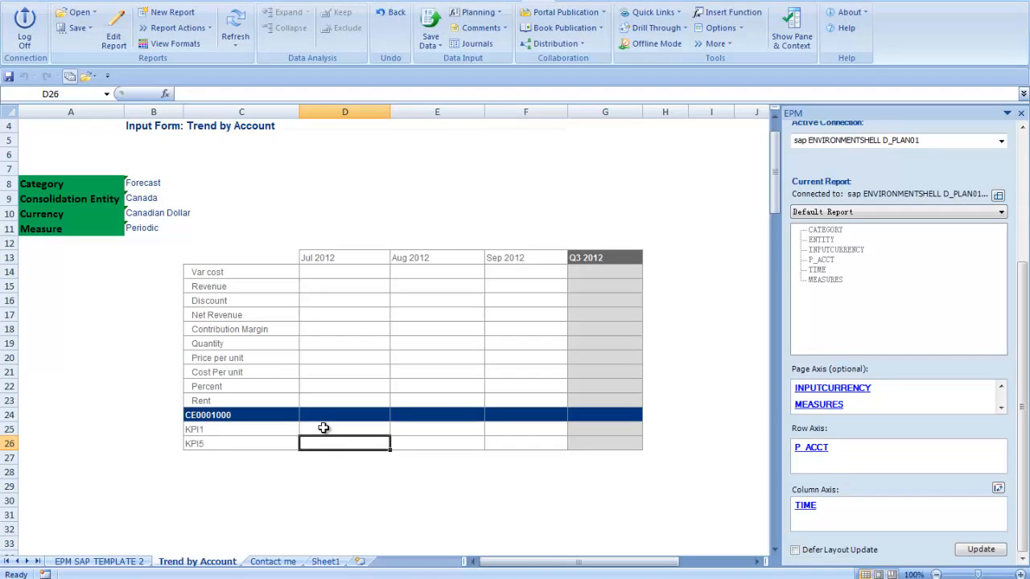
- Enter 100 for KPI1 in Jul 2012 on the Excel input form, and save and refresh the worksheet data
click(323, 428)
text(100)
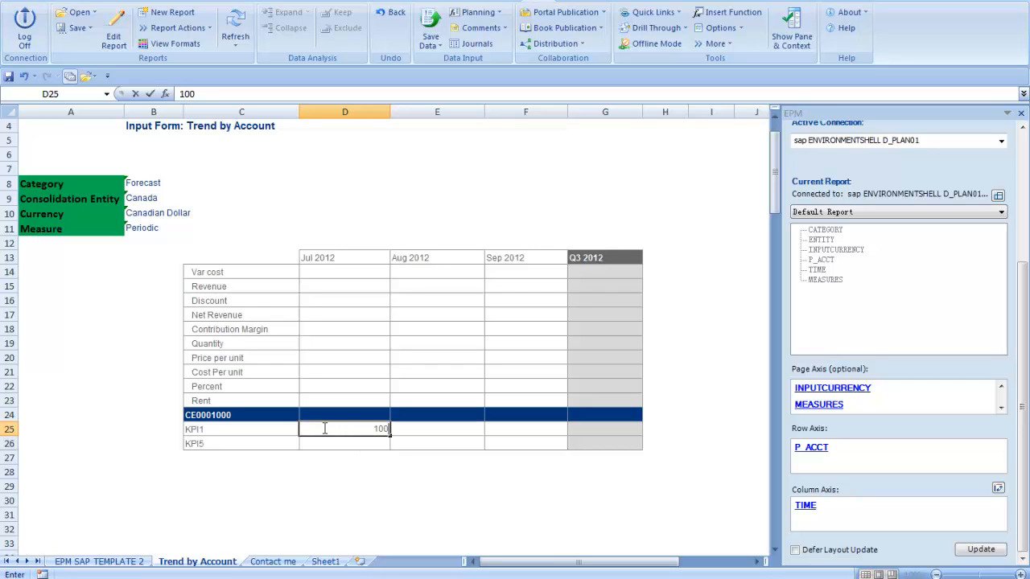
click(410, 499)
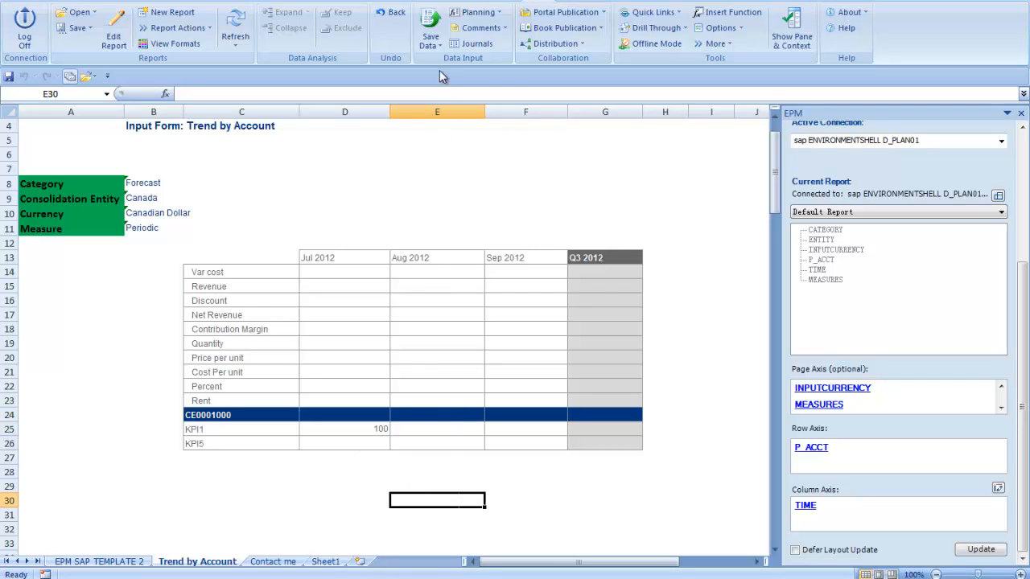
click(433, 42)
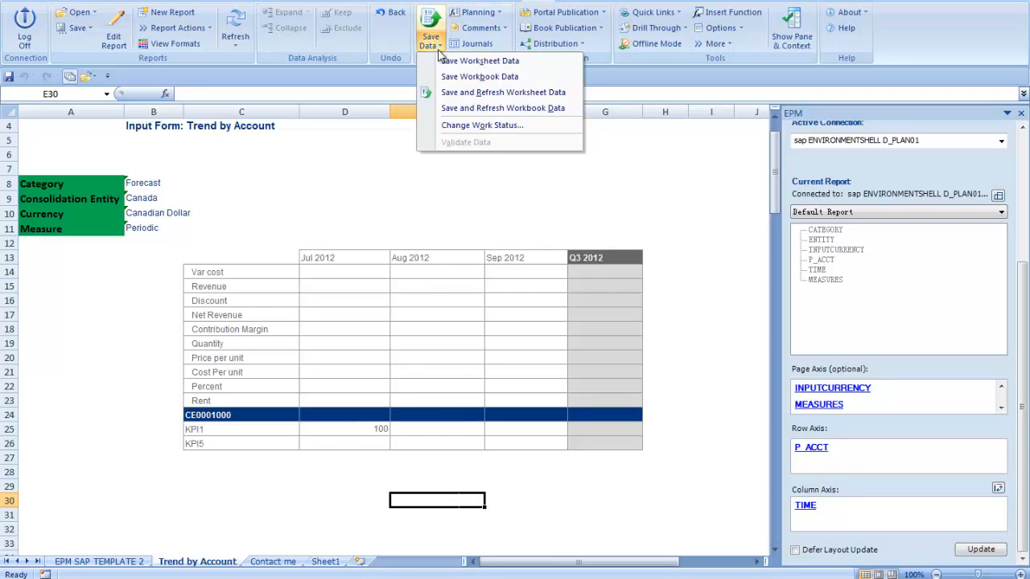
click(465, 94)
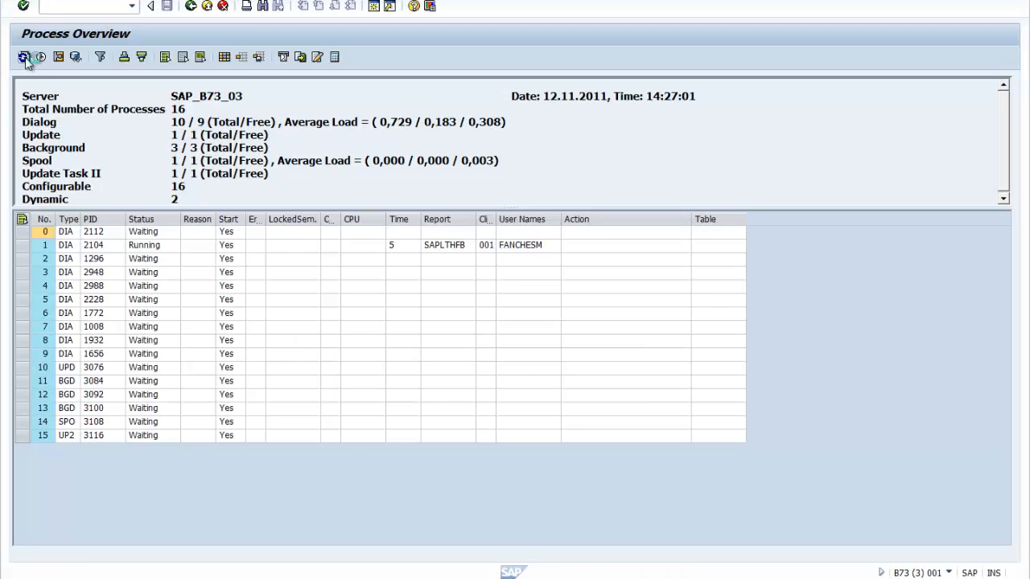
- Refresh the SAP GUI Process Overview and widen its Report column to examine the report of the running dialog process
click(25, 58)
click(25, 58)
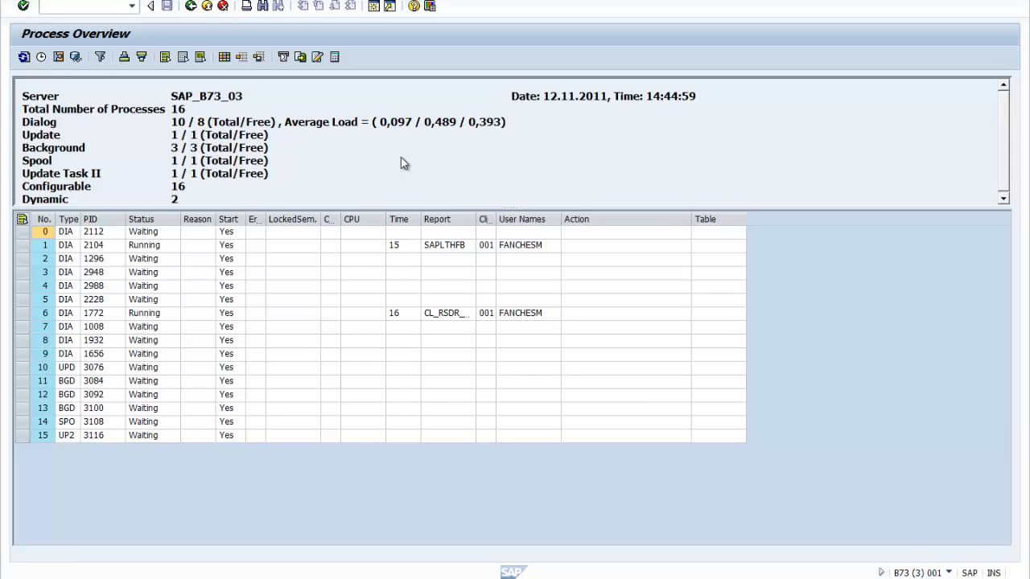
drag(474, 219, 557, 220)
click(511, 314)
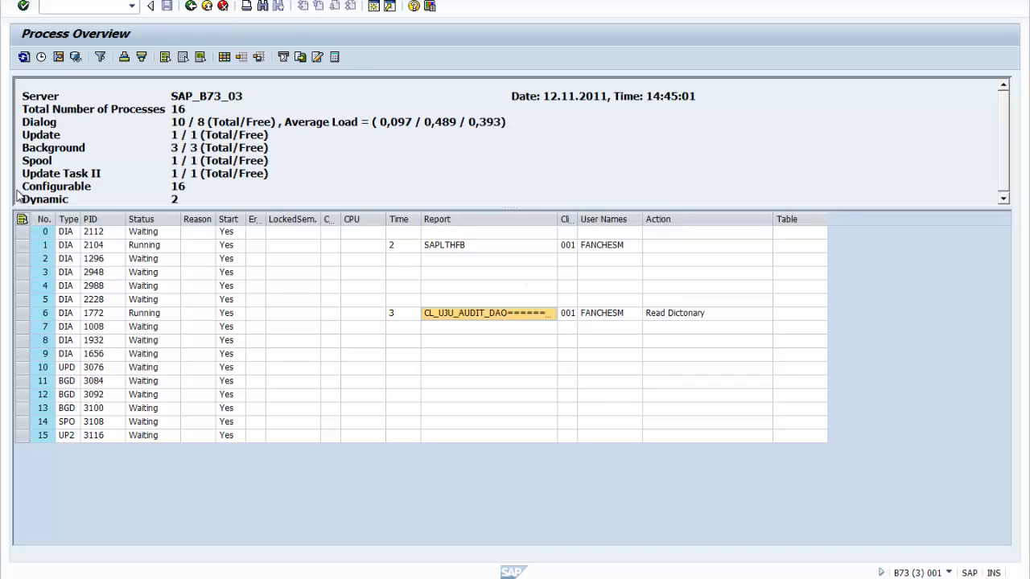
click(25, 58)
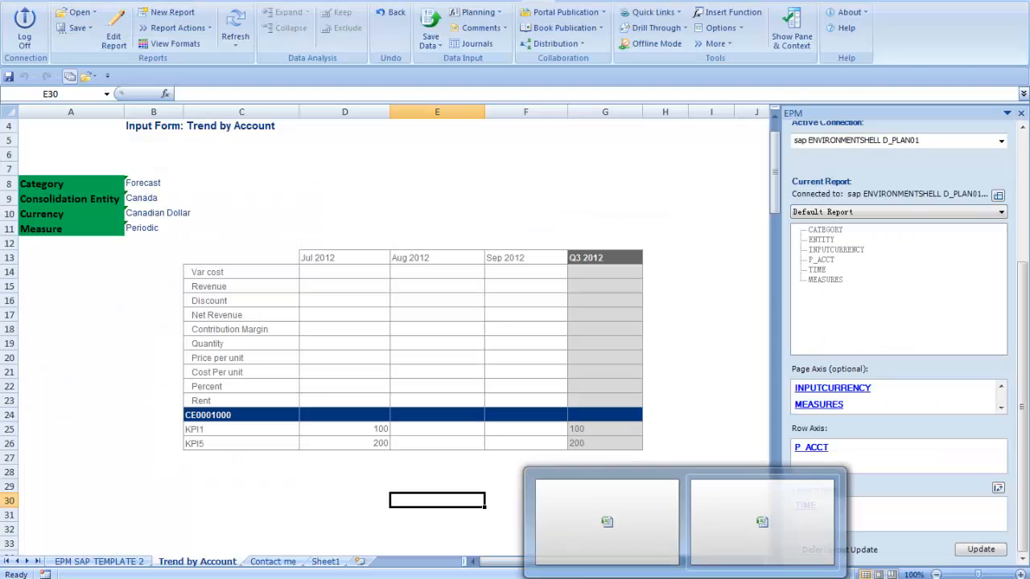
- Return to the Excel input form and check the saved Jul 2012 values of KPI1 and KPI5
click(453, 485)
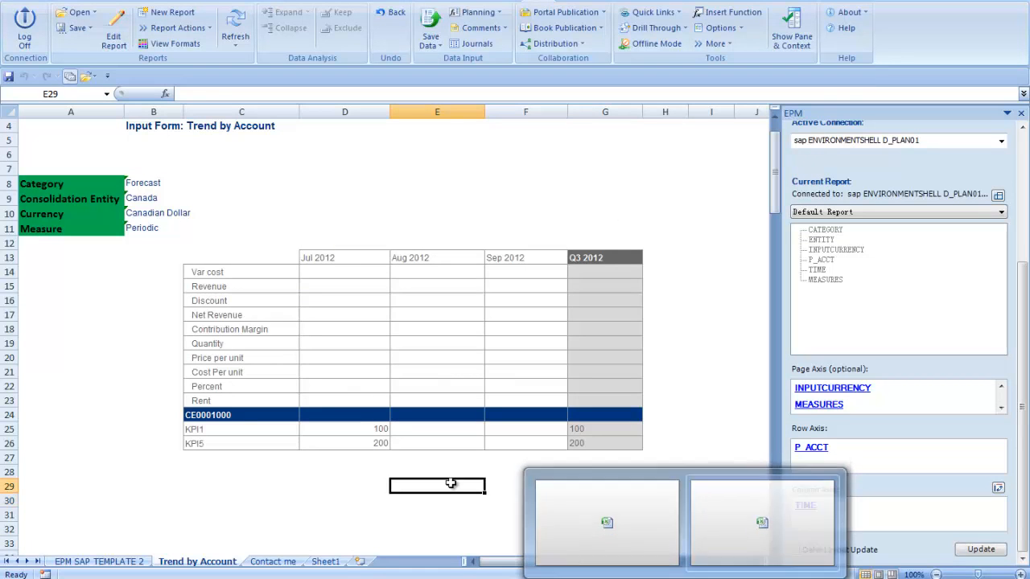
click(379, 443)
click(376, 429)
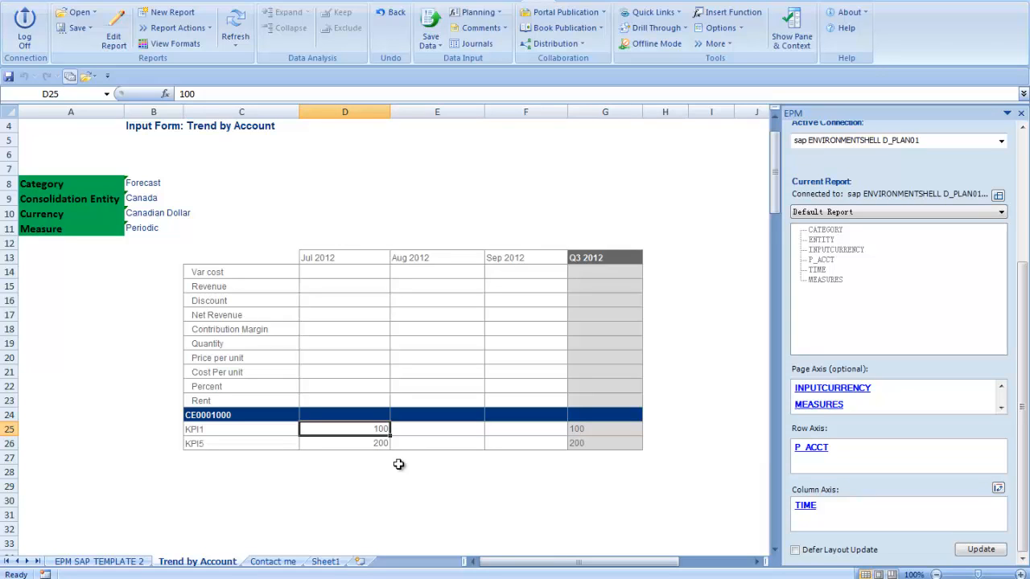
click(382, 442)
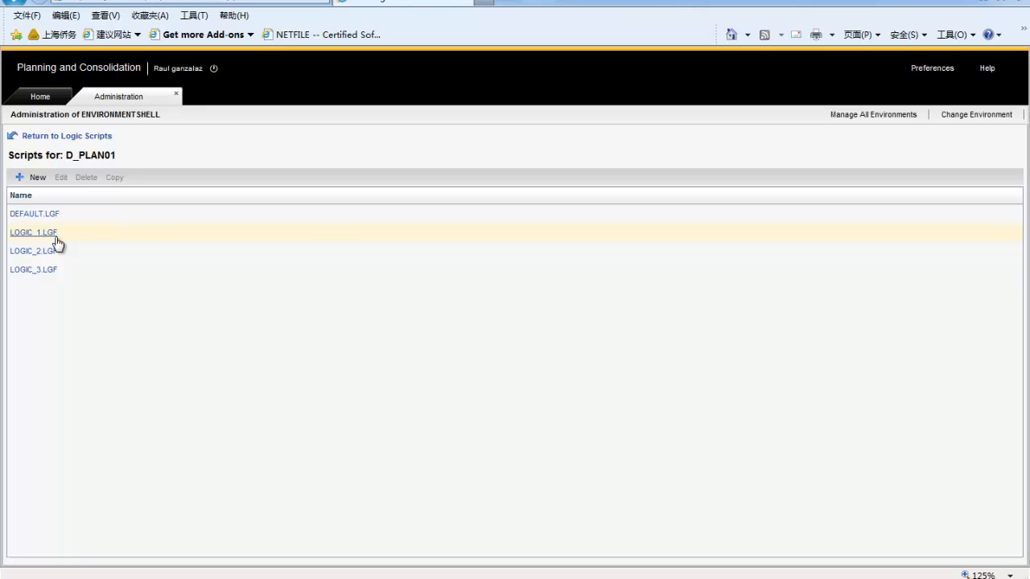
- Reopen DEFAULT.LGF in the browser, highlight its LOGIC_2.LGF reference, and close the script
click(49, 215)
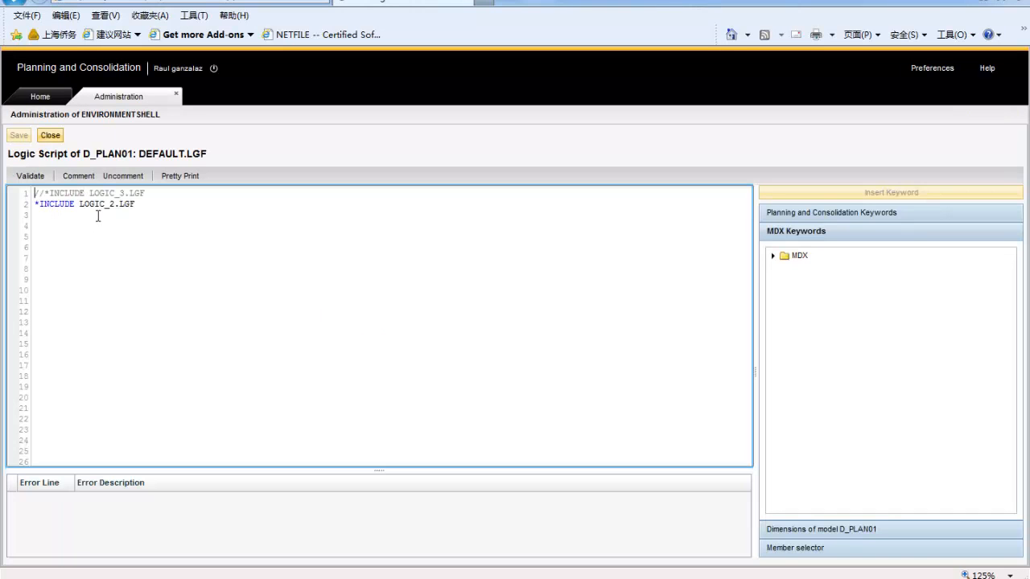
drag(81, 205, 166, 203)
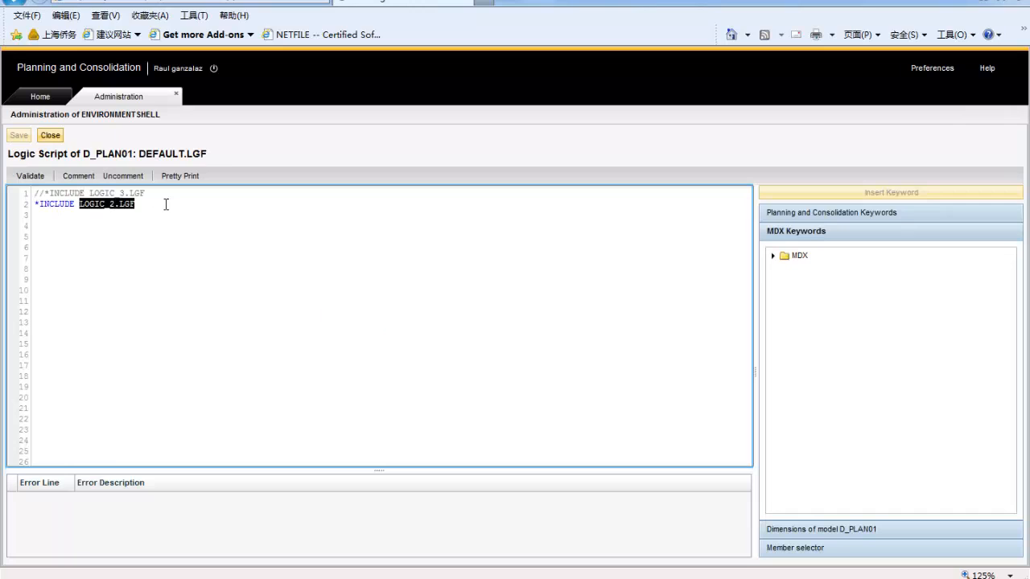
click(49, 135)
- Reopen the LOGIC_2.LGF script and review its IS "KPI1" condition
click(52, 252)
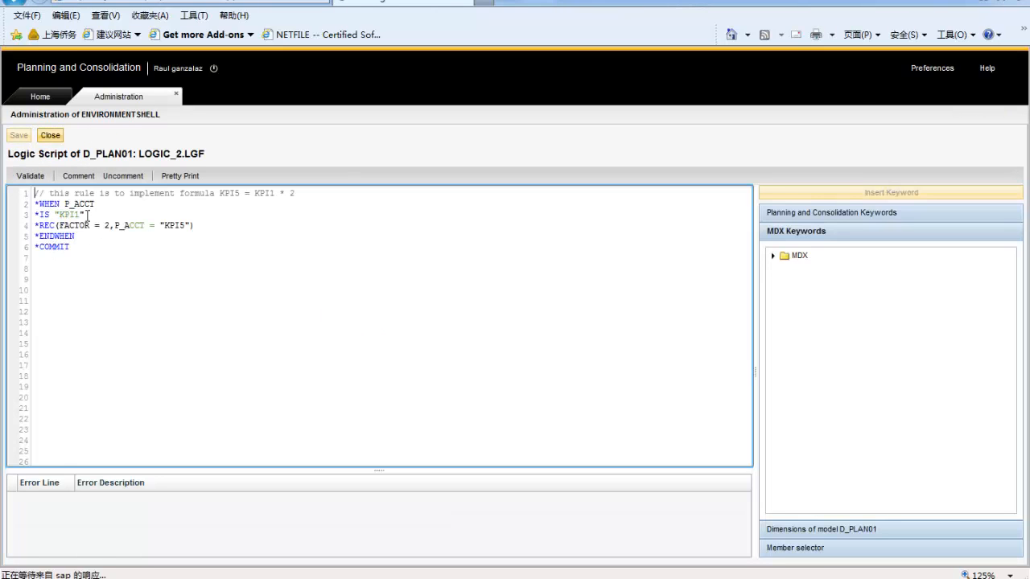
drag(84, 215, 24, 215)
click(90, 256)
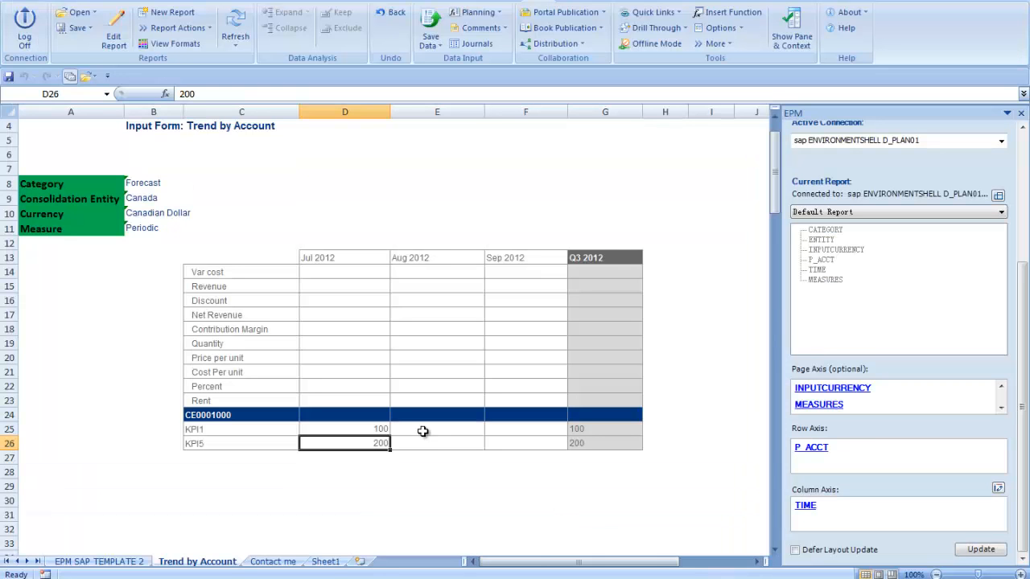
- Check the Jul 2012 values of KPI1 and KPI5 in the Trend by Account input form
click(398, 427)
click(379, 430)
click(379, 441)
click(414, 430)
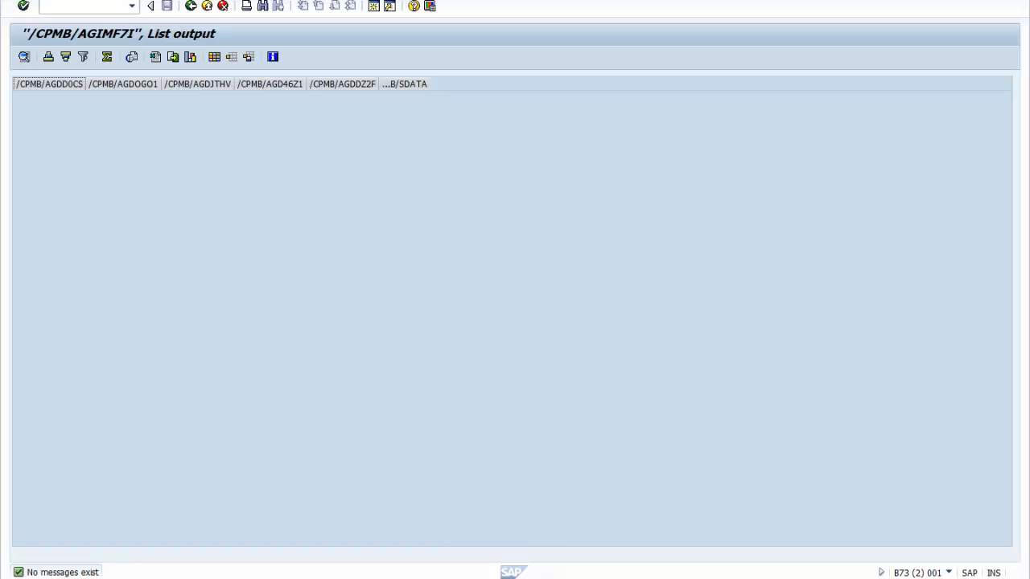
- Rerun the data listing of InfoCube /CPMB/AGIMF7I without selection values and review its KPI1 and KPI5 records
click(193, 7)
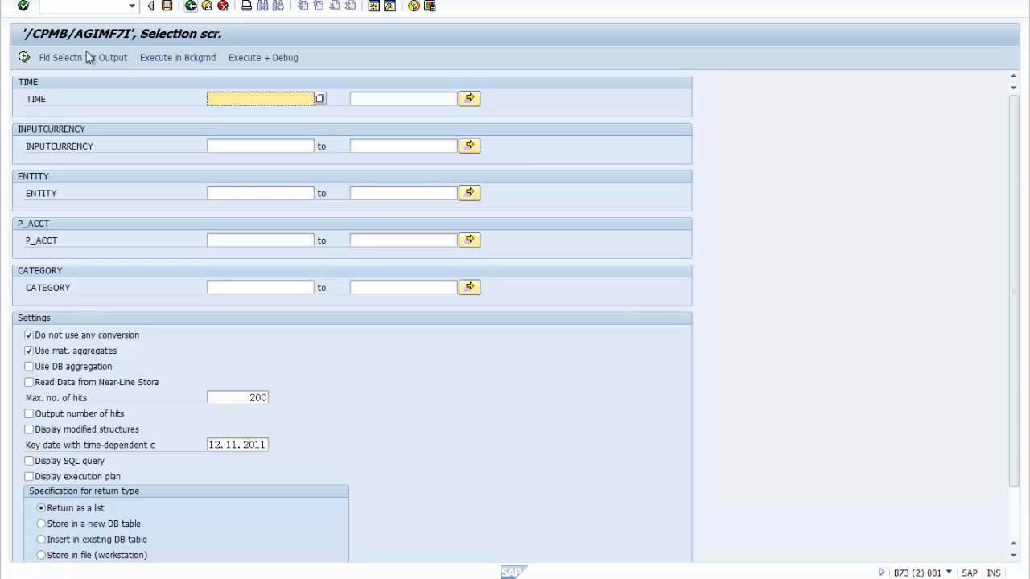
click(25, 58)
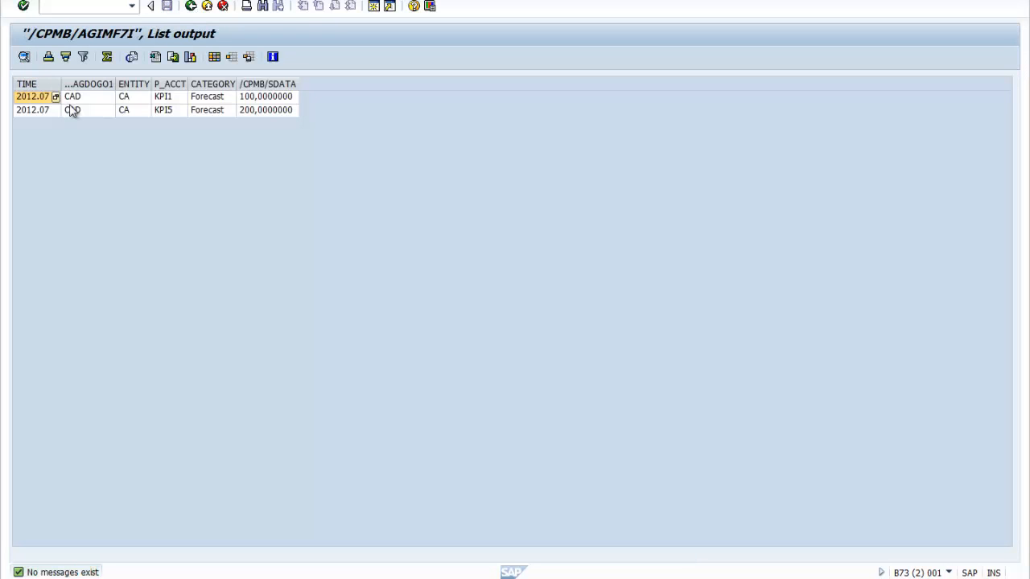
click(254, 100)
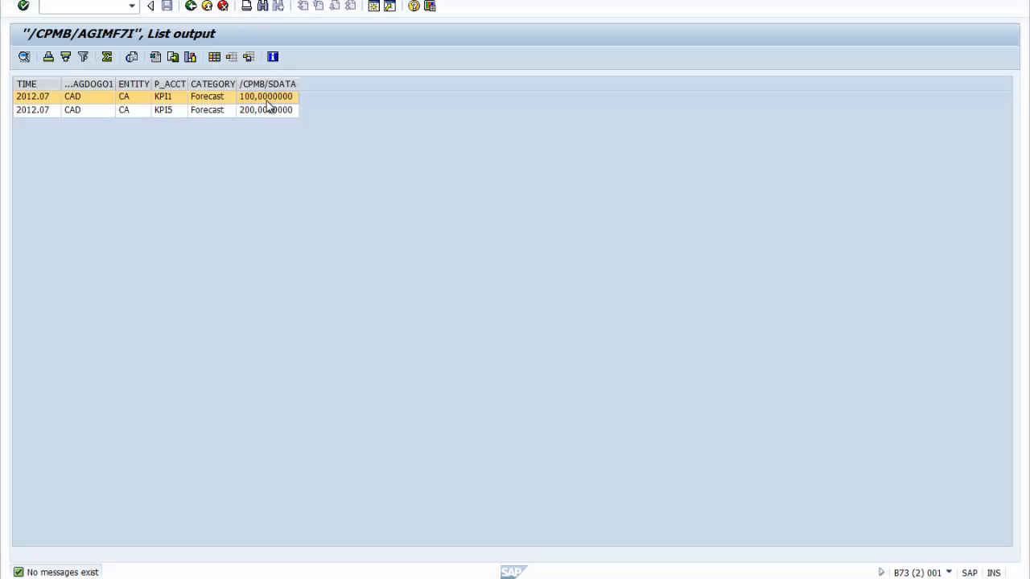
click(211, 113)
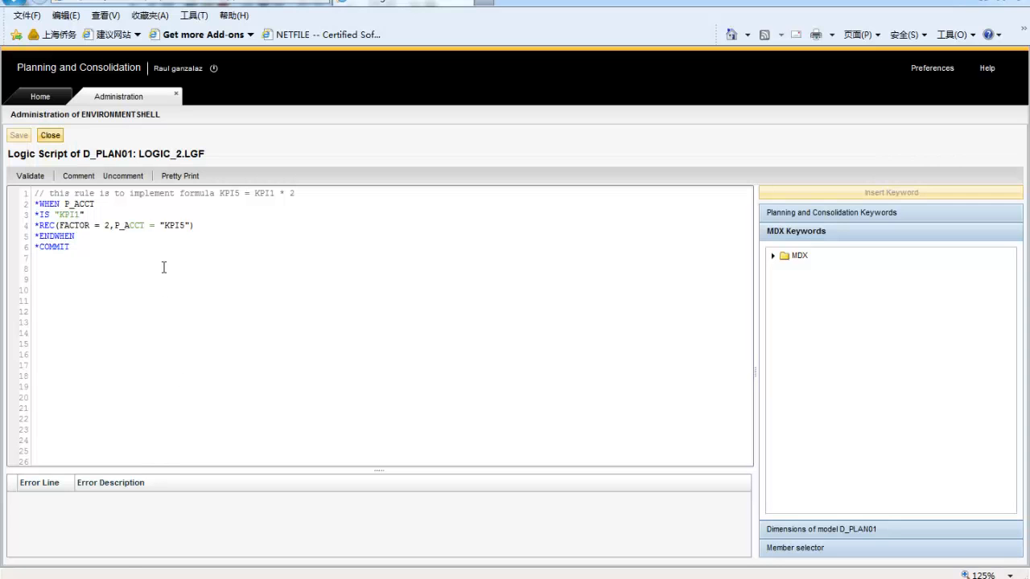
- Close the LOGIC_2.LGF script in the browser and open the BAdI Builder in a new SAP GUI session
click(50, 136)
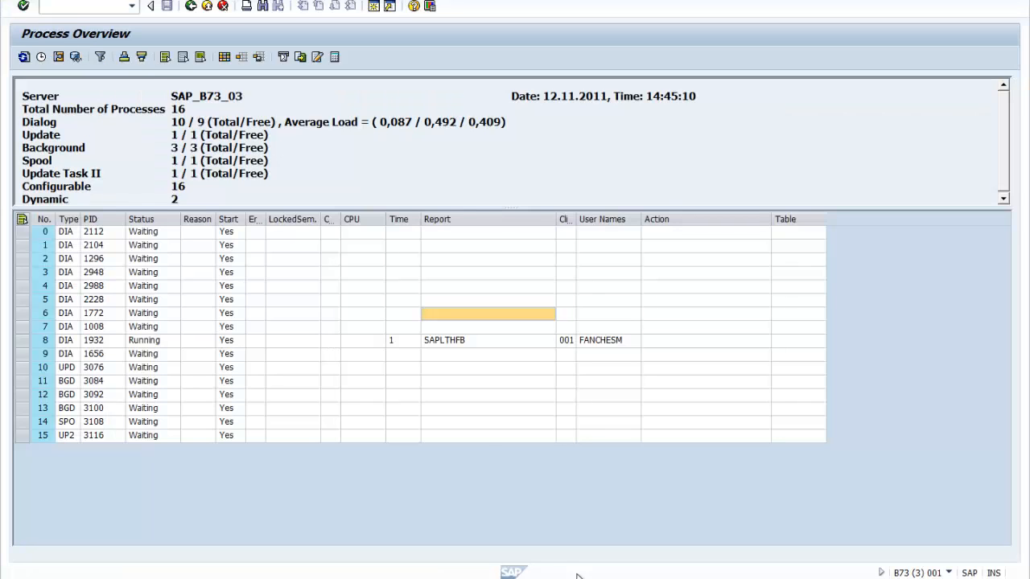
click(76, 10)
text(/ose11)
key(Return)
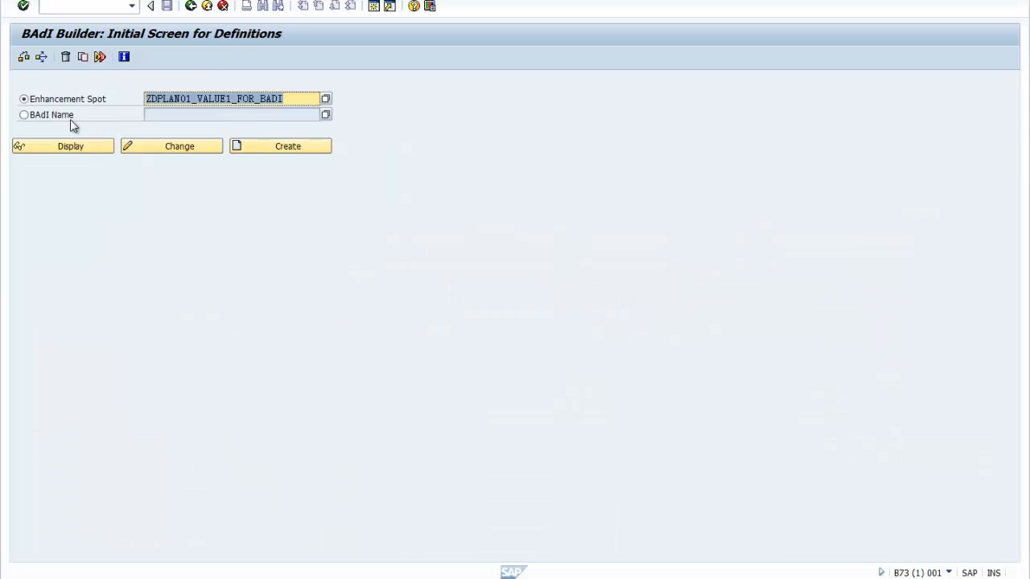
- Display the BAdI definition BADI_UJ_CUSTOM_LOGIC by BAdI name and list its implementations
click(70, 119)
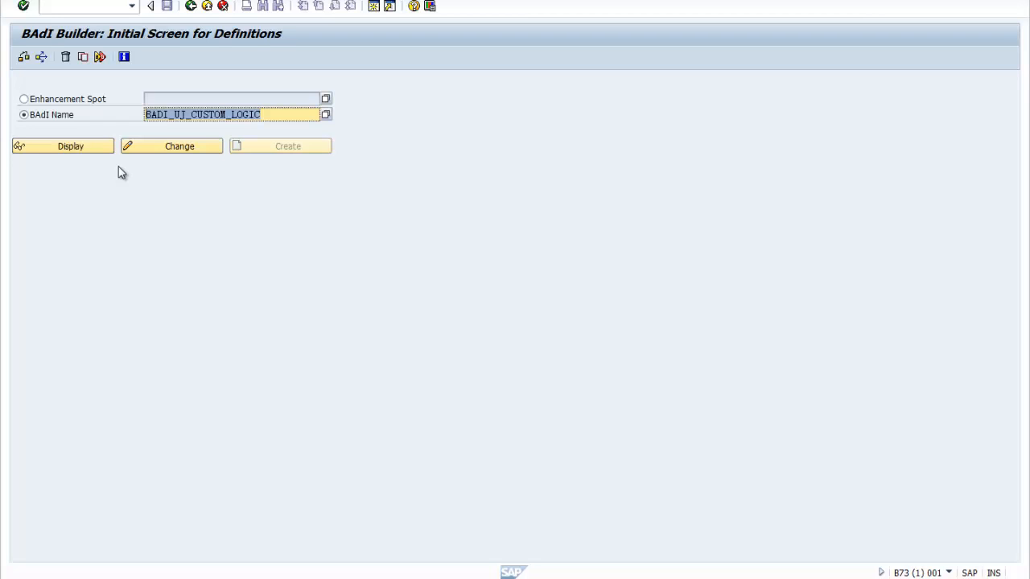
click(103, 147)
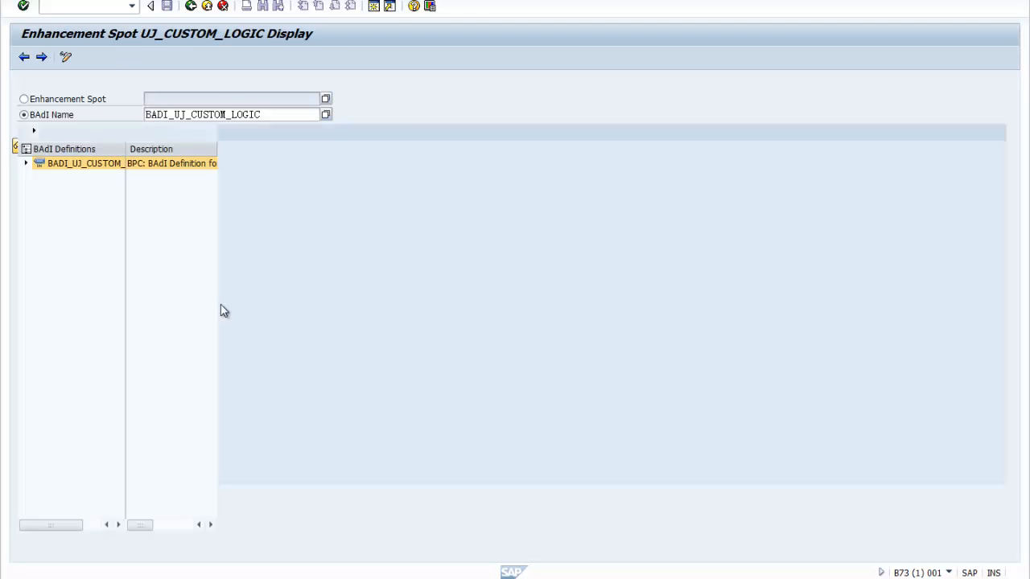
click(29, 163)
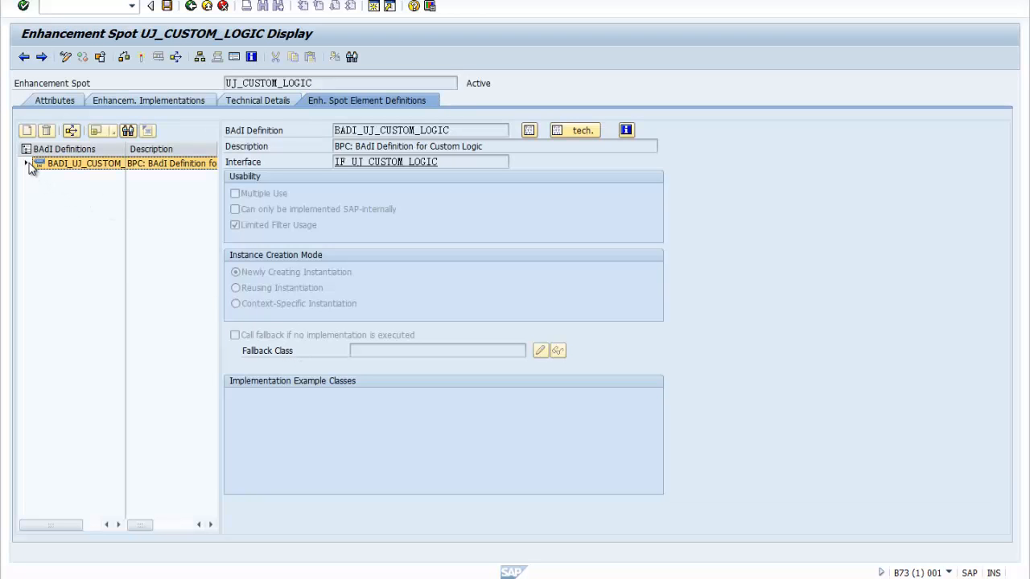
click(27, 163)
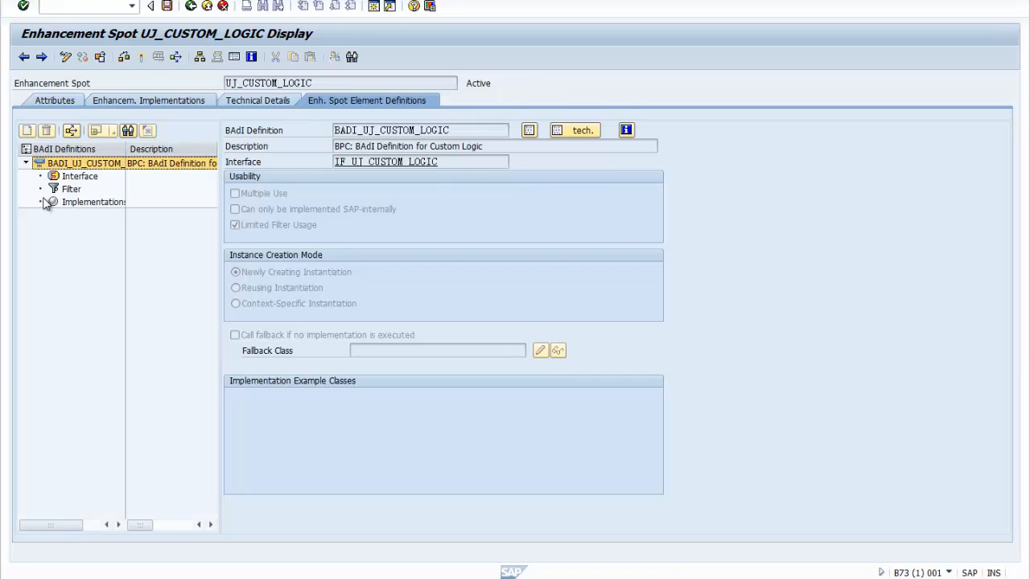
click(85, 203)
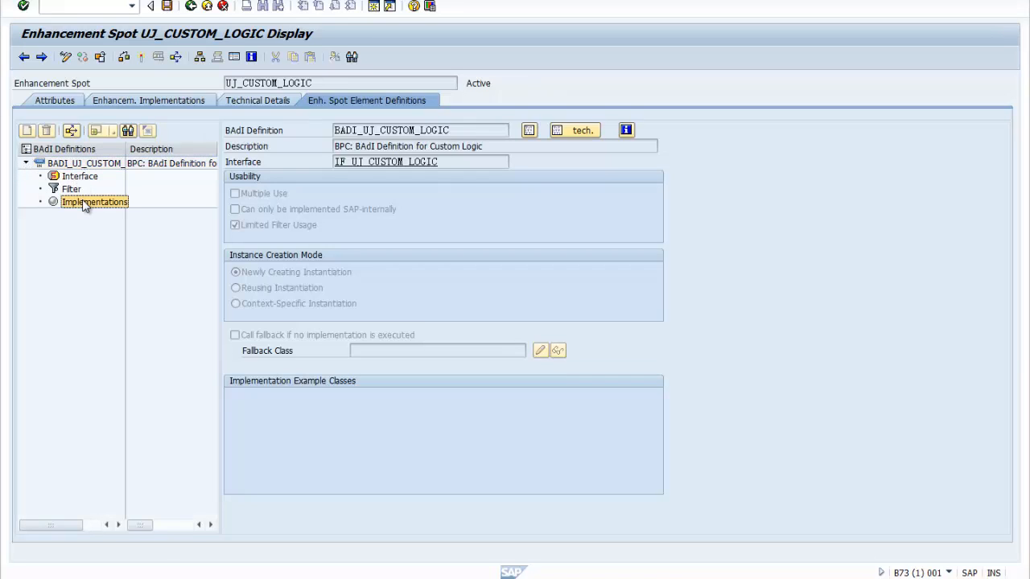
double_click(84, 202)
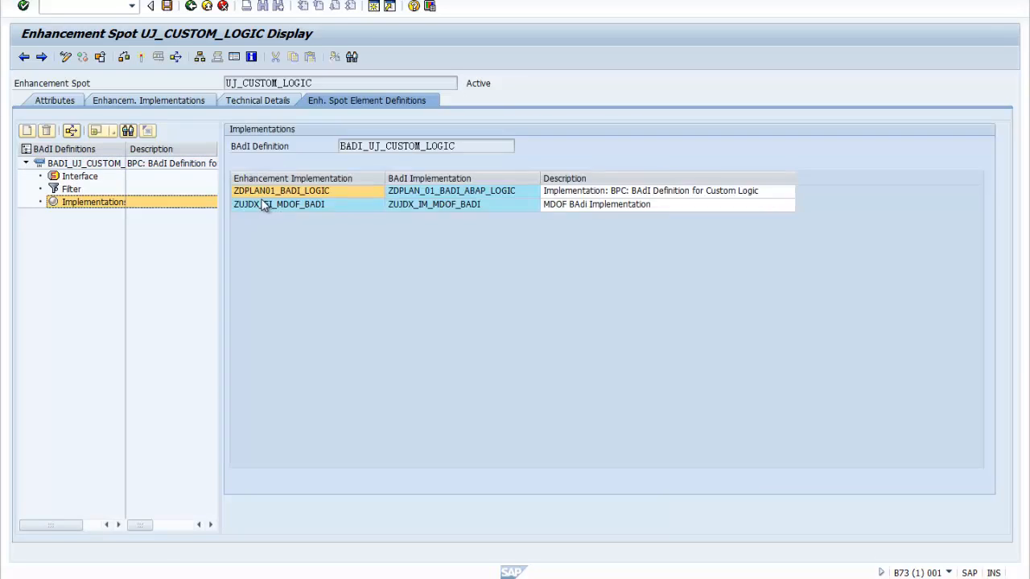
- Open the enhancement implementation ZUJDX_EI_MDOF_BADI and review its attributes and technical details
click(312, 206)
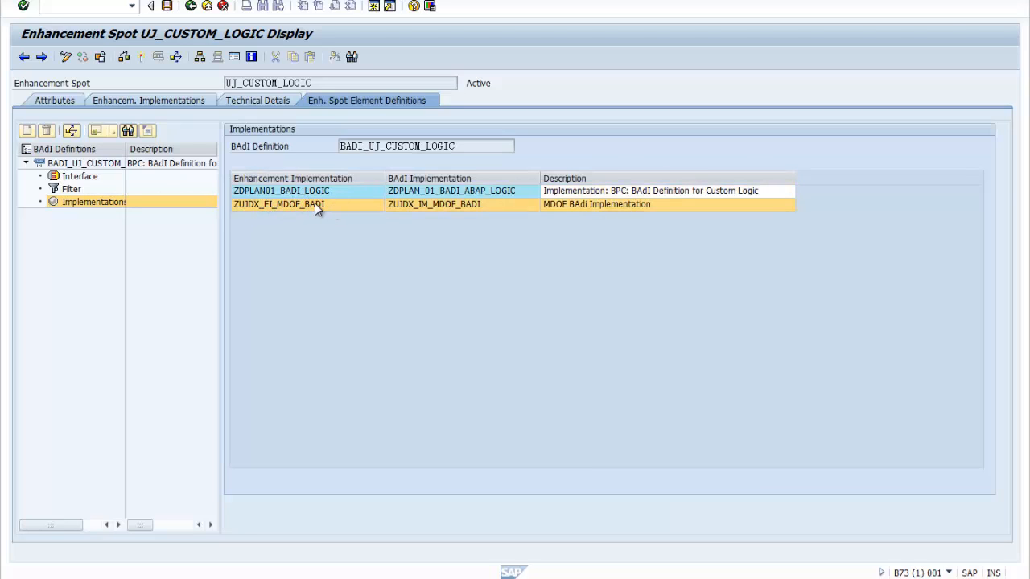
double_click(315, 205)
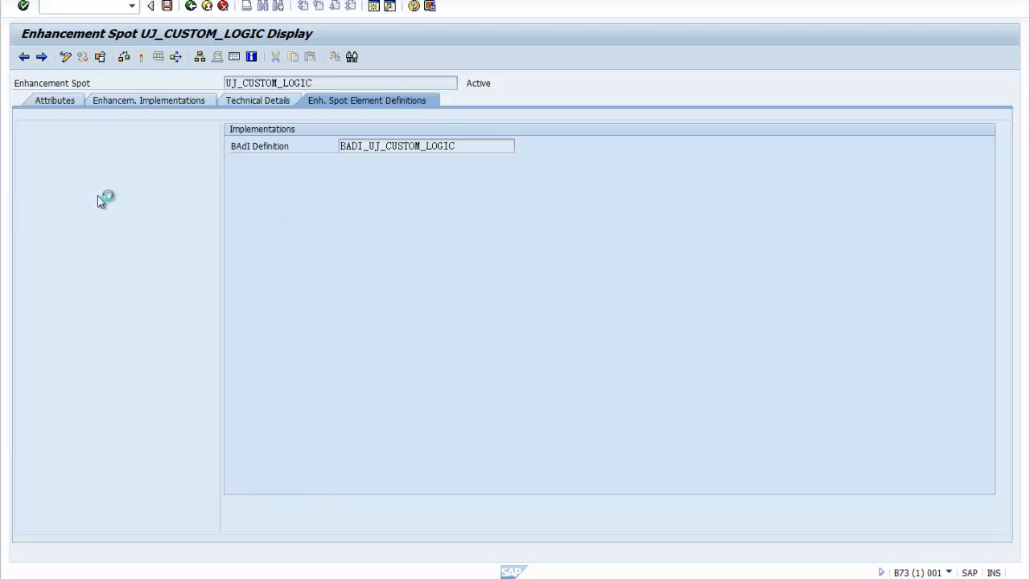
click(24, 165)
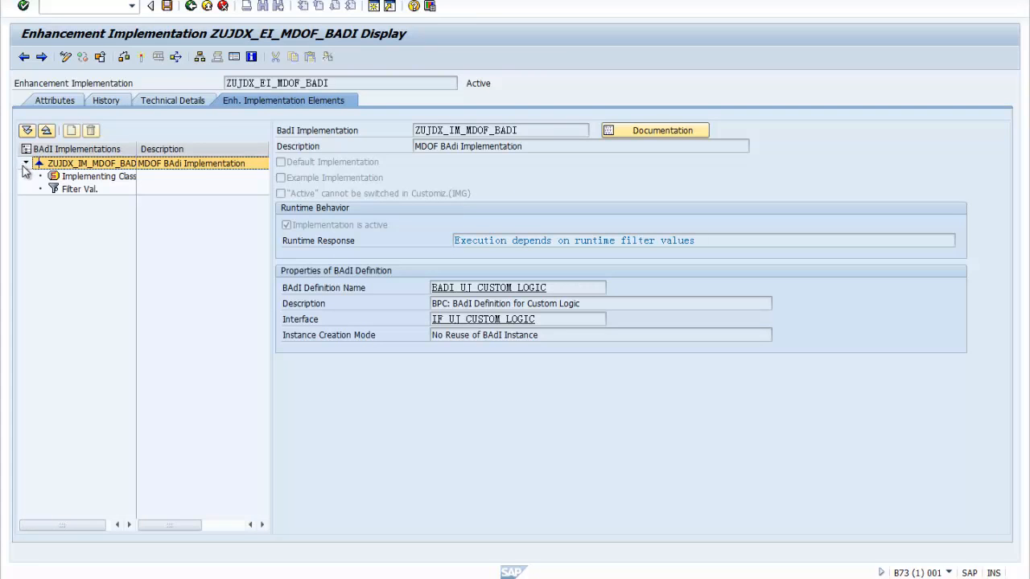
click(51, 102)
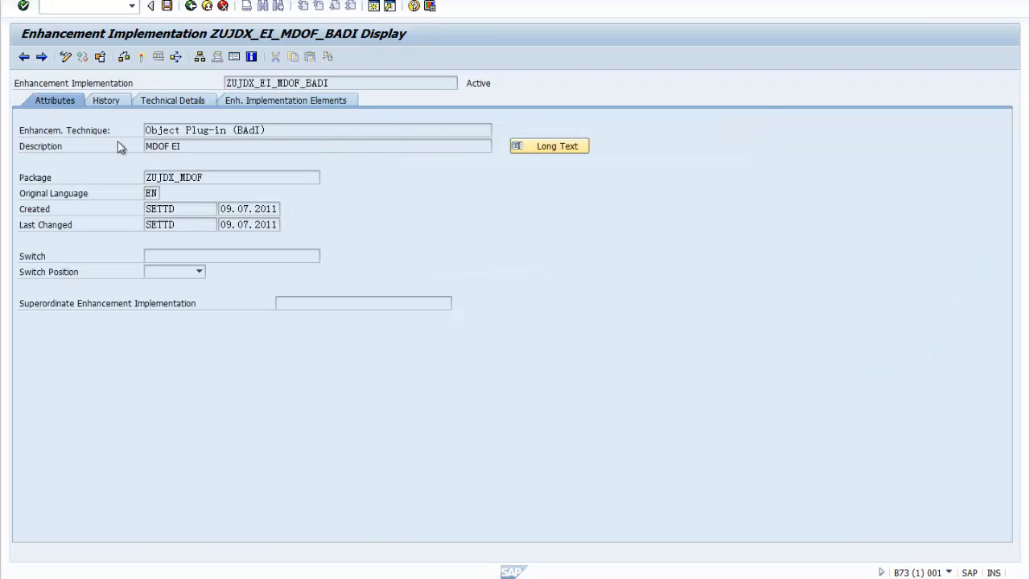
double_click(178, 208)
click(196, 107)
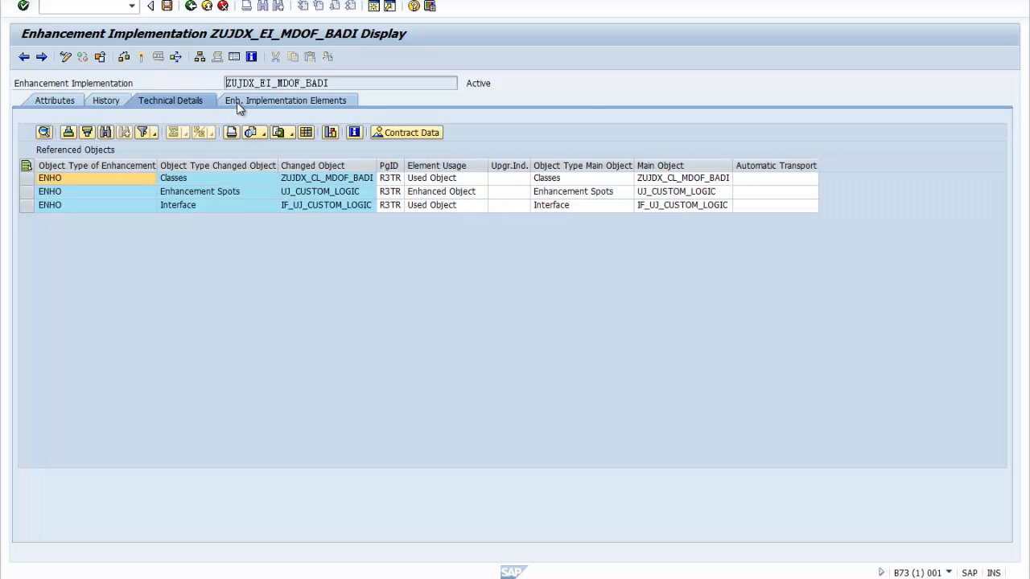
- Examine the filter value of ZUJDX_EI_MDOF_BADI with the Value 1 column widened, and return to the implementations list
click(251, 101)
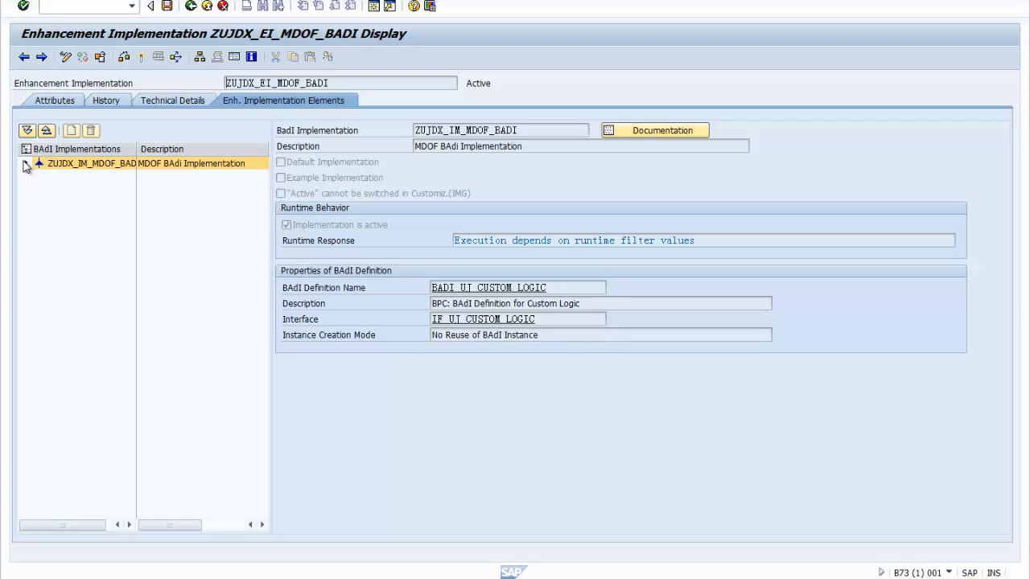
click(25, 163)
click(74, 188)
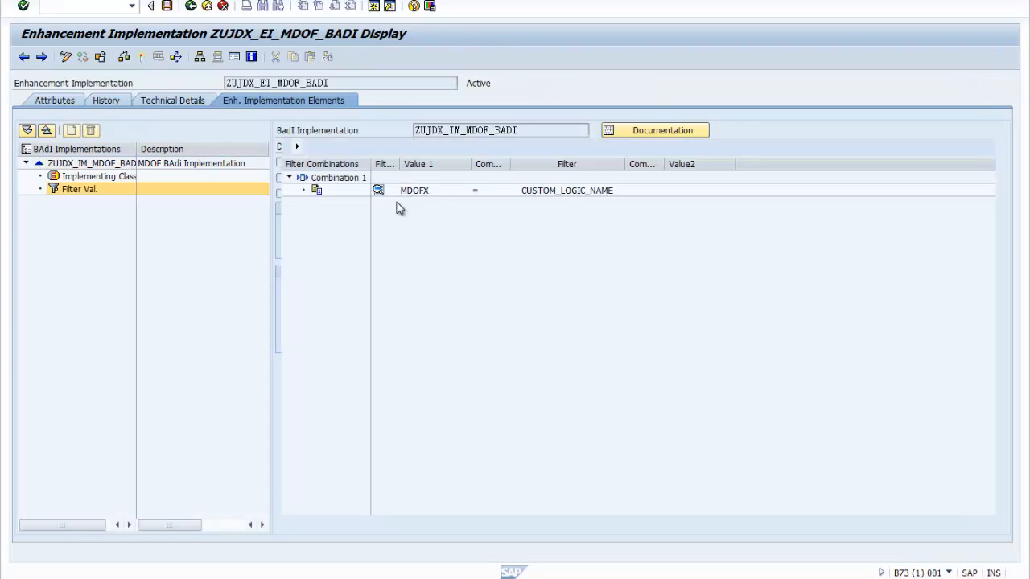
click(415, 192)
drag(470, 165, 524, 165)
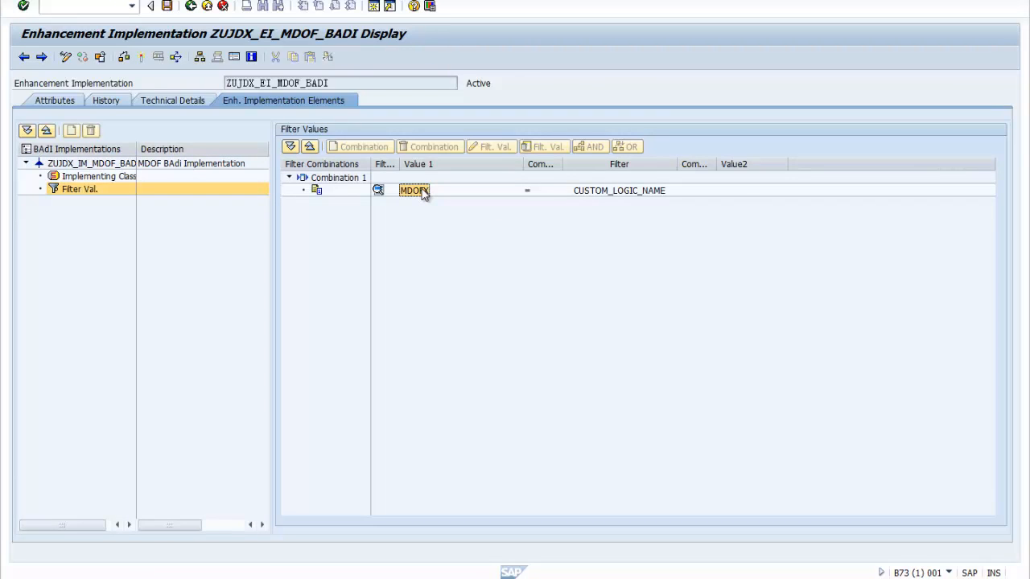
click(192, 8)
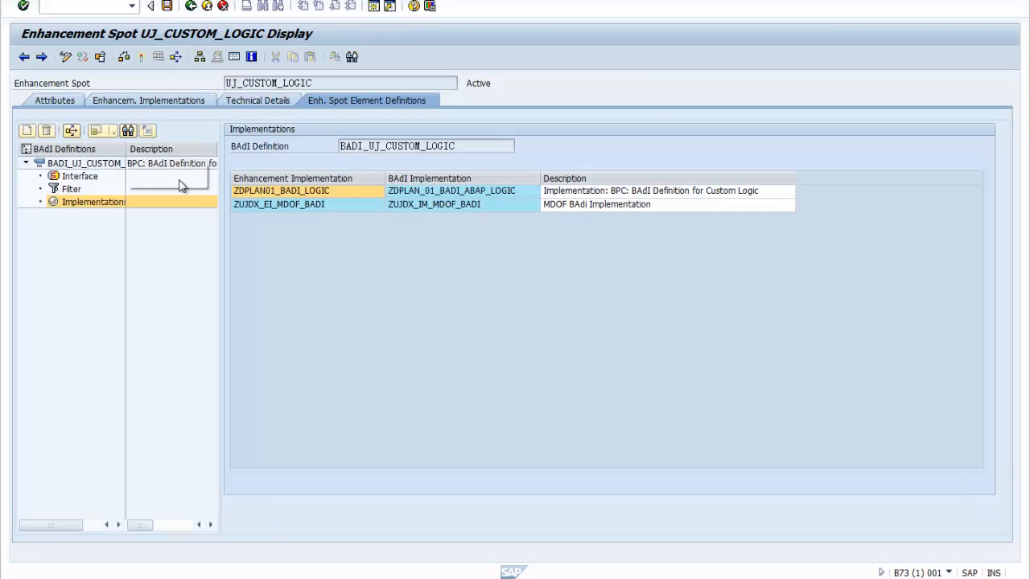
- Open the implementation ZDPLAN01_BADI_LOGIC and examine its implementing class and its filter value, widening the Value 1 column
double_click(260, 202)
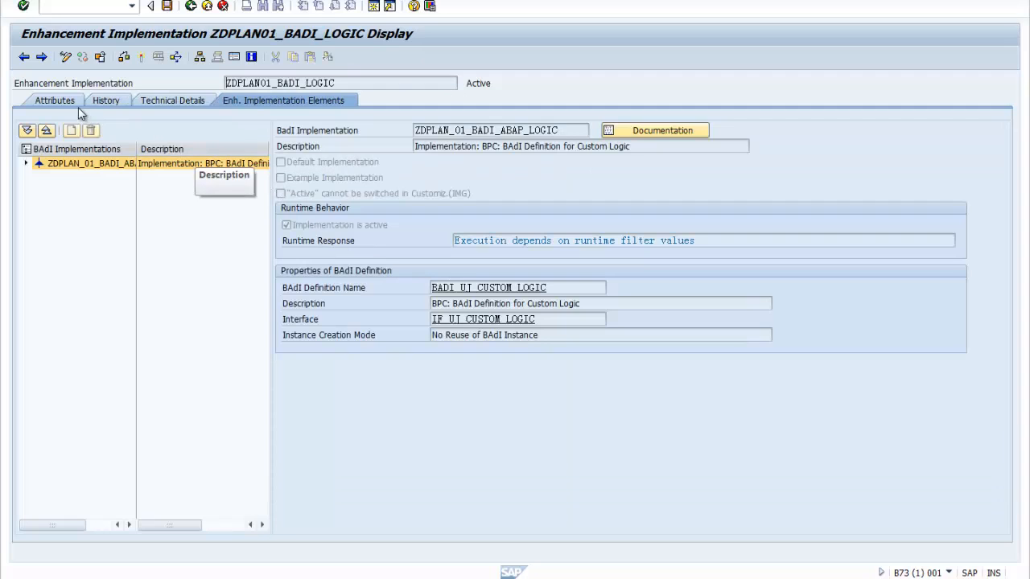
click(26, 163)
double_click(93, 176)
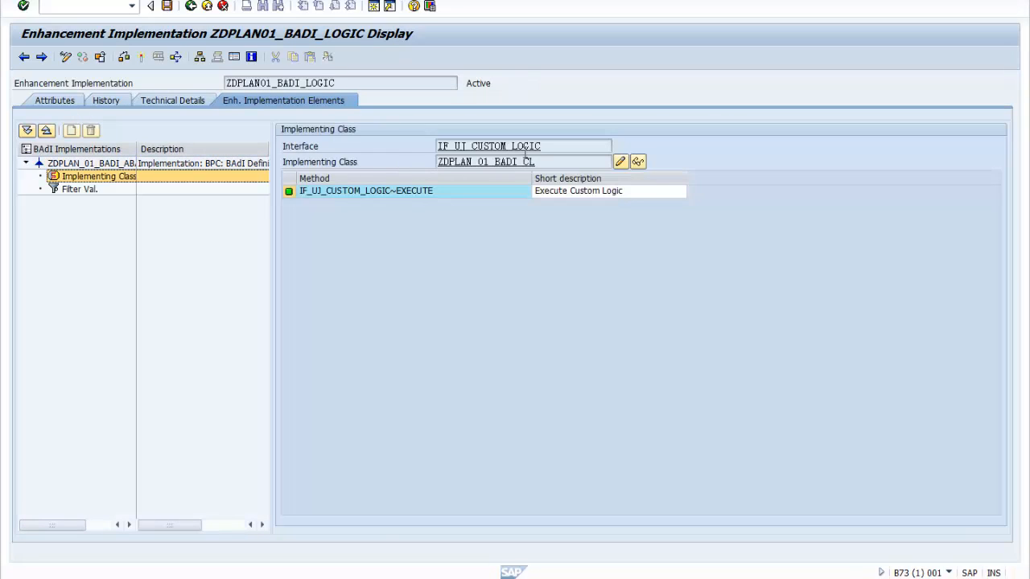
double_click(71, 191)
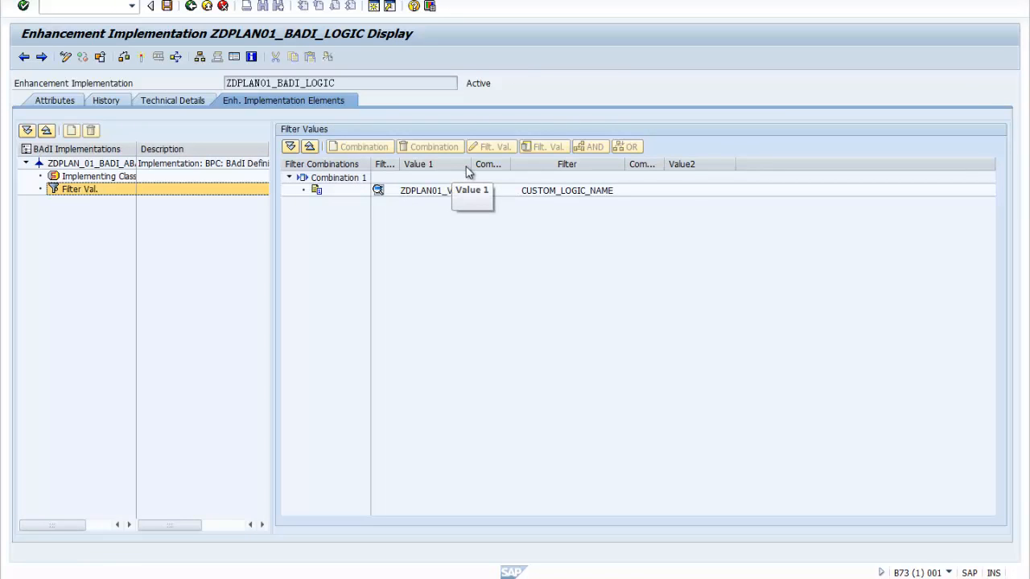
drag(471, 168, 584, 166)
click(466, 195)
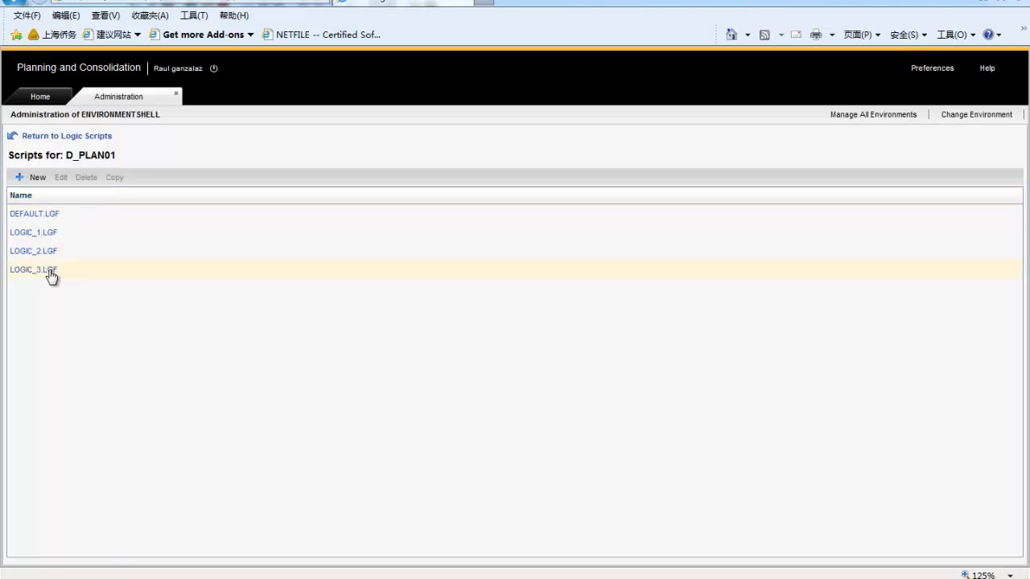
- Open the LOGIC_3.LGF script in the browser and highlight the filter name ZDPLAN01_VALUE1_FOR_BADI in its START_BADI line
click(50, 271)
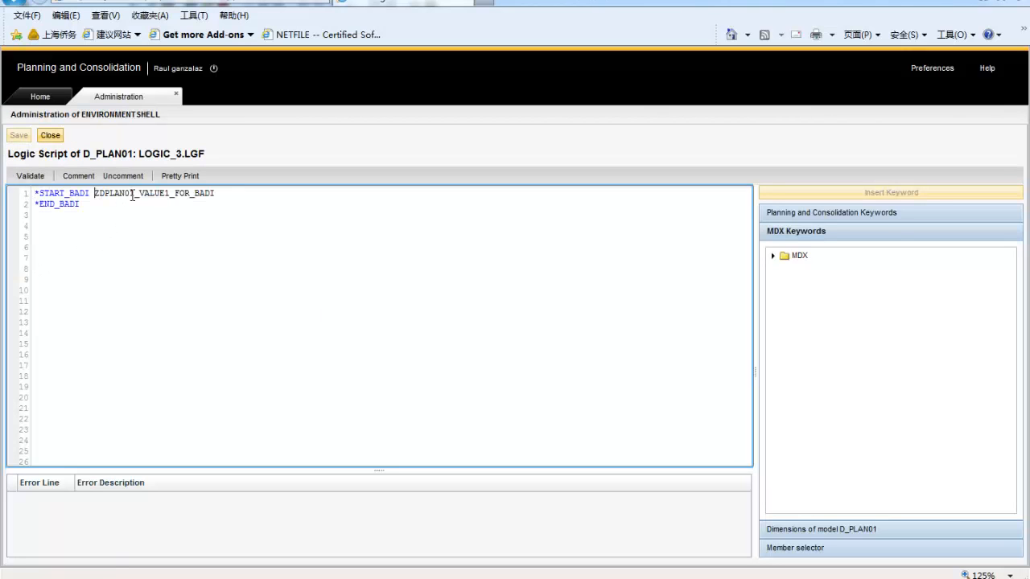
drag(95, 193, 216, 193)
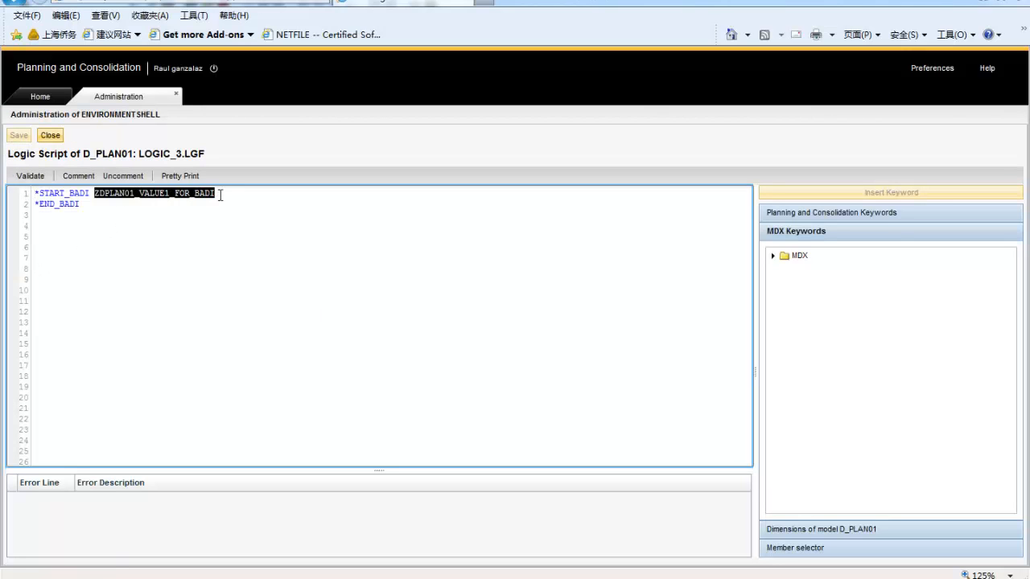
click(72, 230)
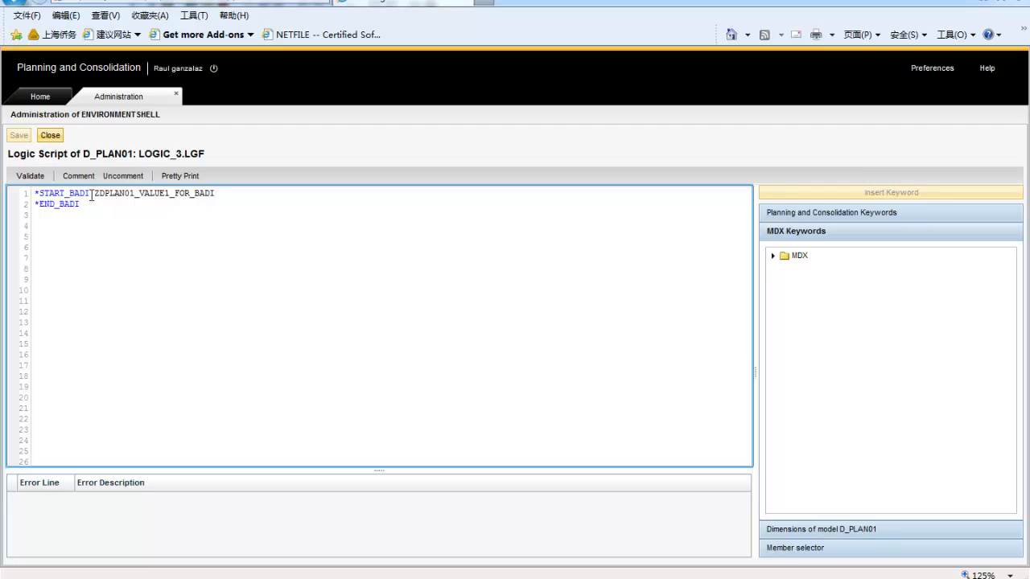
mouse_move(94, 196)
mouse_down()
mouse_move(220, 195)
mouse_move(91, 200)
mouse_up()
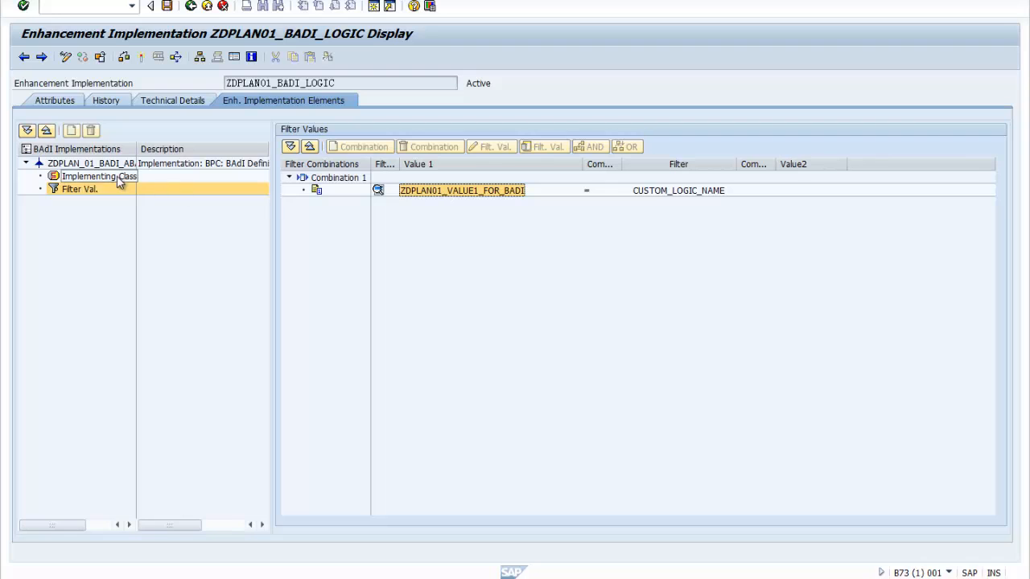
- Return to ZDPLAN01_BADI_LOGIC in SAP GUI and open its implementing class ZDPLAN_01_BADI_CL to inspect the Execute Custom Logic method
click(92, 178)
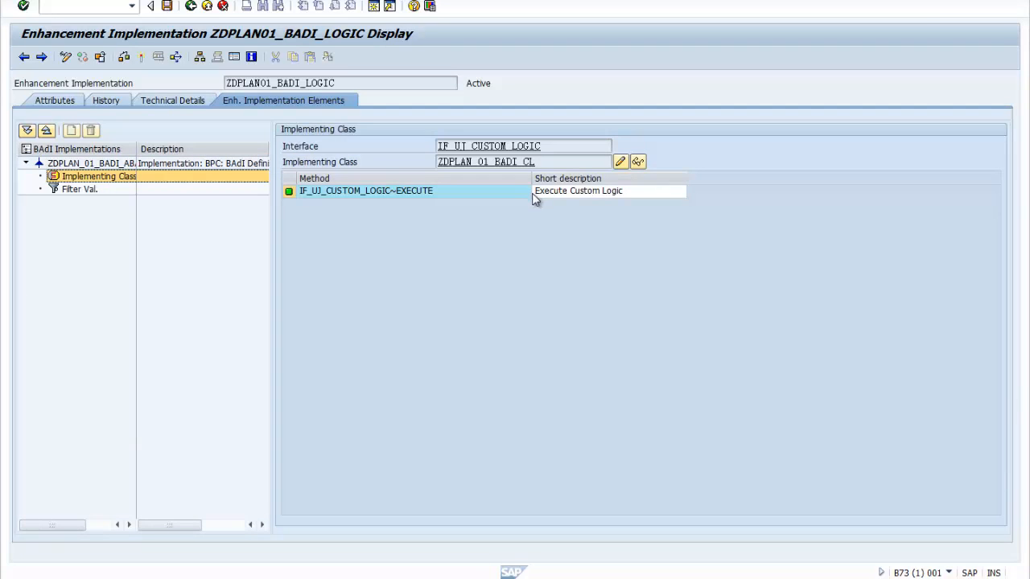
double_click(504, 161)
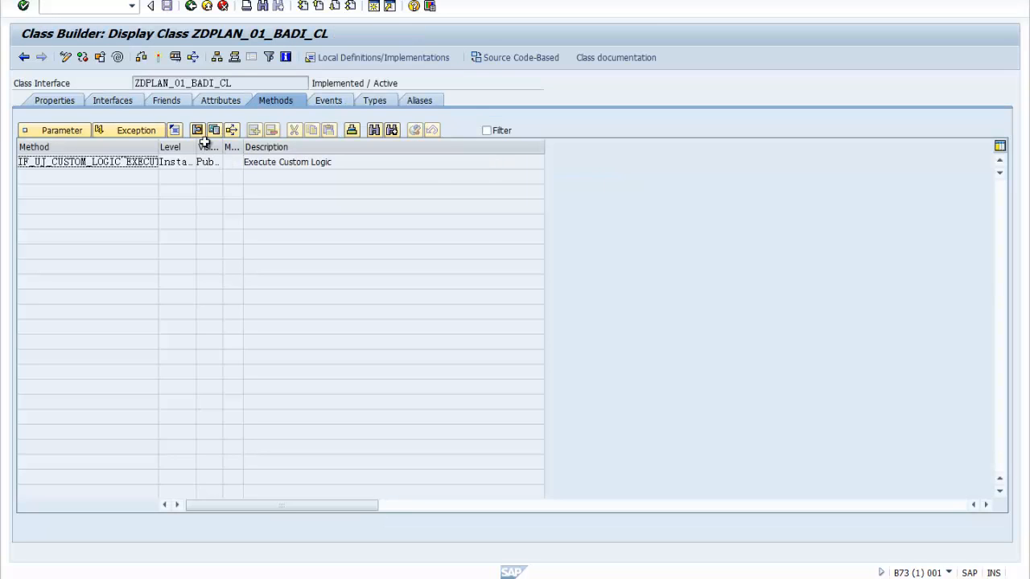
click(175, 130)
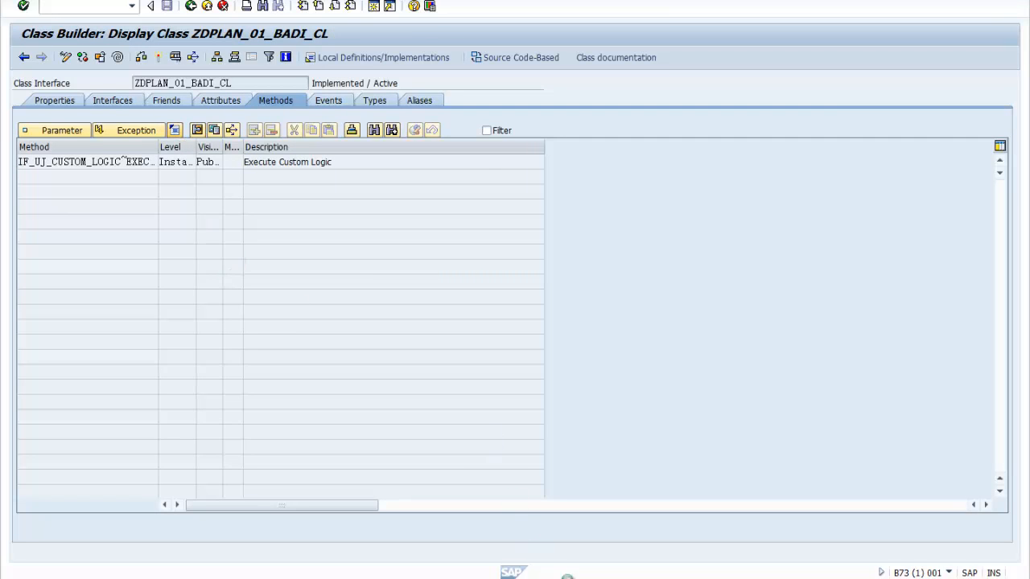
- Switch to the SAP GUI session that displays the D_PLAN01 InfoCube and its dimensions
click(556, 578)
right_click(556, 578)
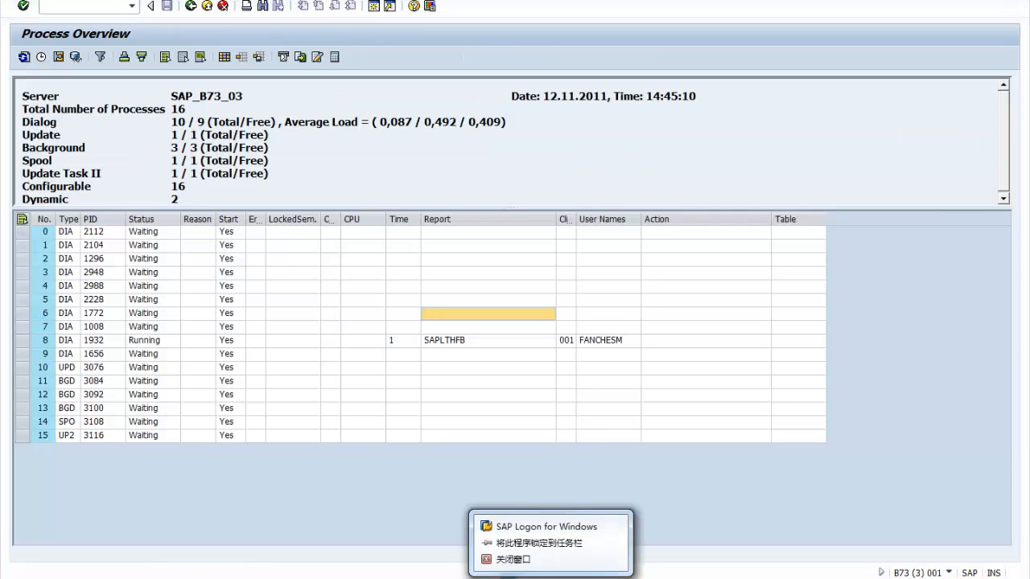
click(557, 578)
key(alt+Tab)
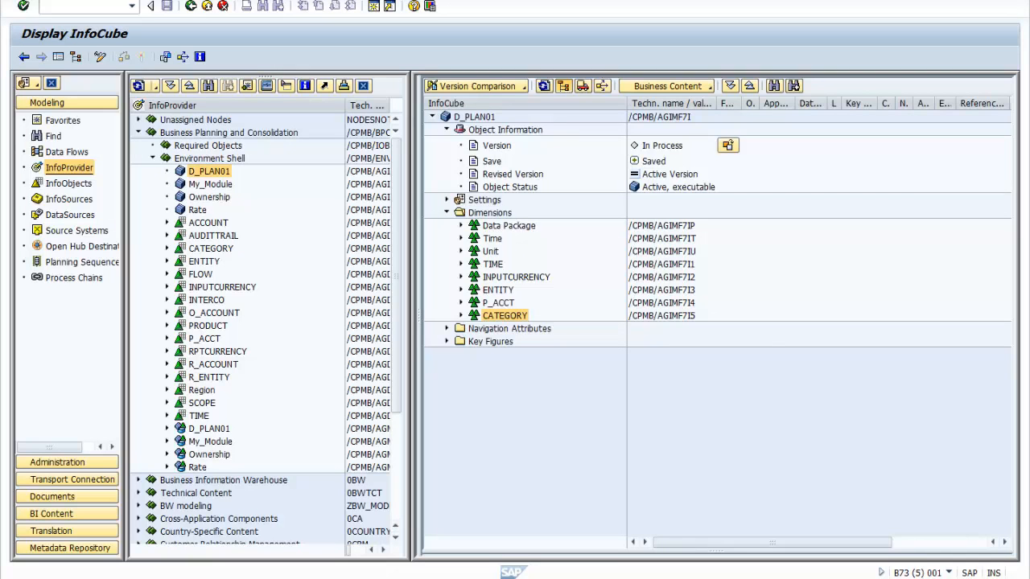
- Return to the Class Builder session and read through the Execute method code of class ZDPLAN_01_BADI_CL
key(alt+Tab)
key(alt+Tab)
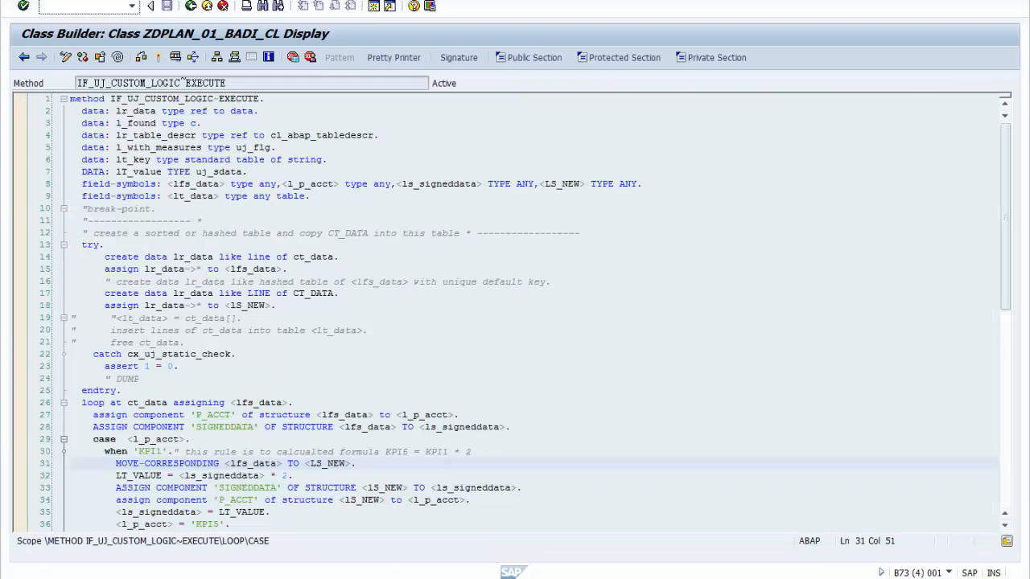
click(427, 426)
scroll(435, 451, down, 9)
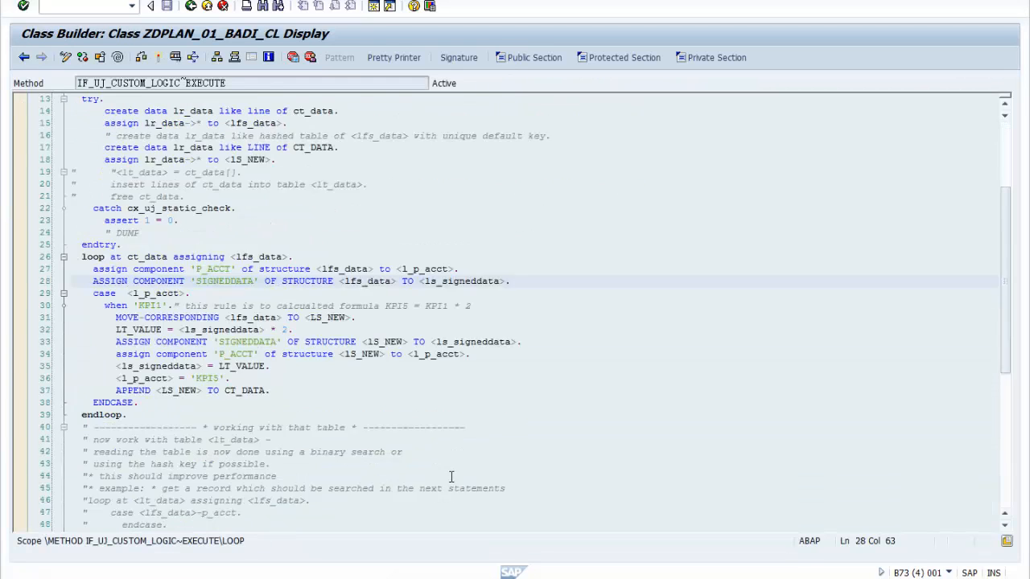
right_click(555, 578)
click(555, 565)
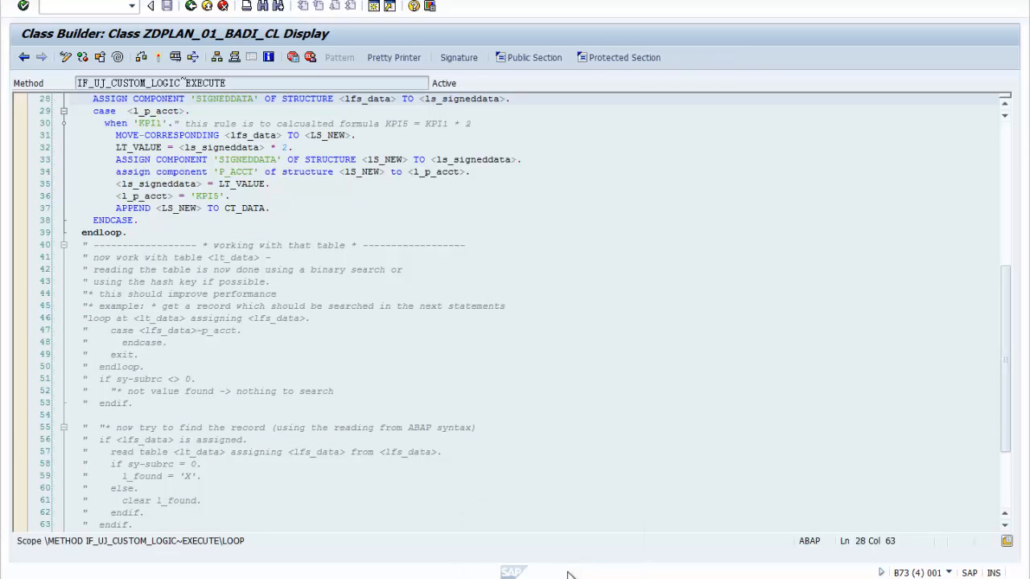
click(427, 475)
scroll(427, 475, up, 6)
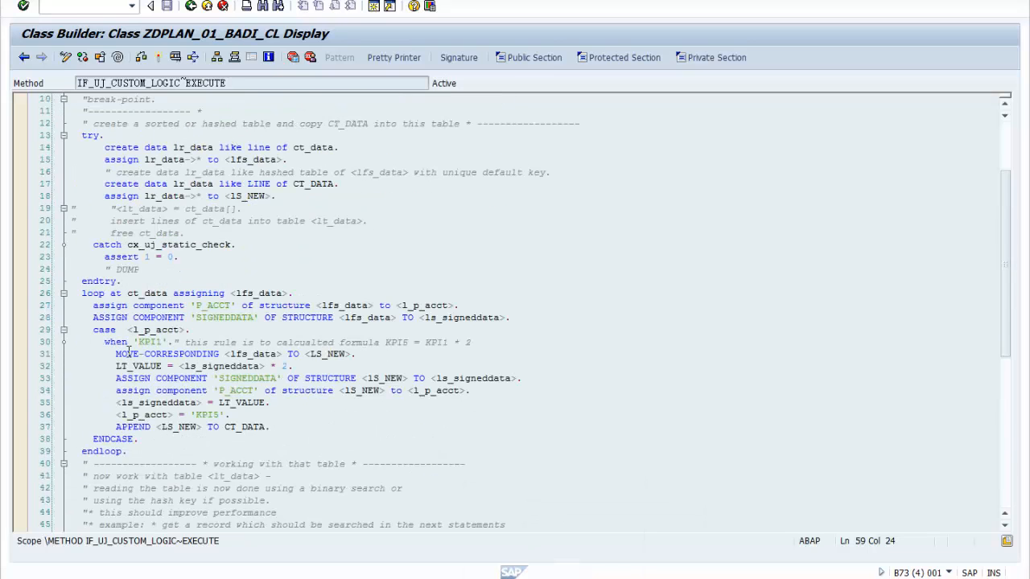
scroll(137, 351, up, 3)
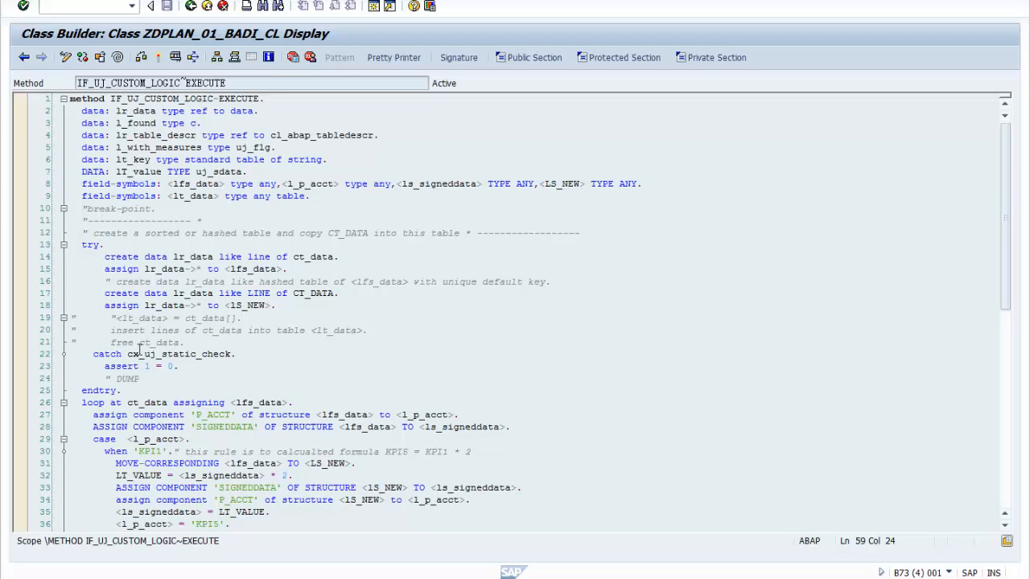
click(280, 364)
scroll(279, 367, down, 5)
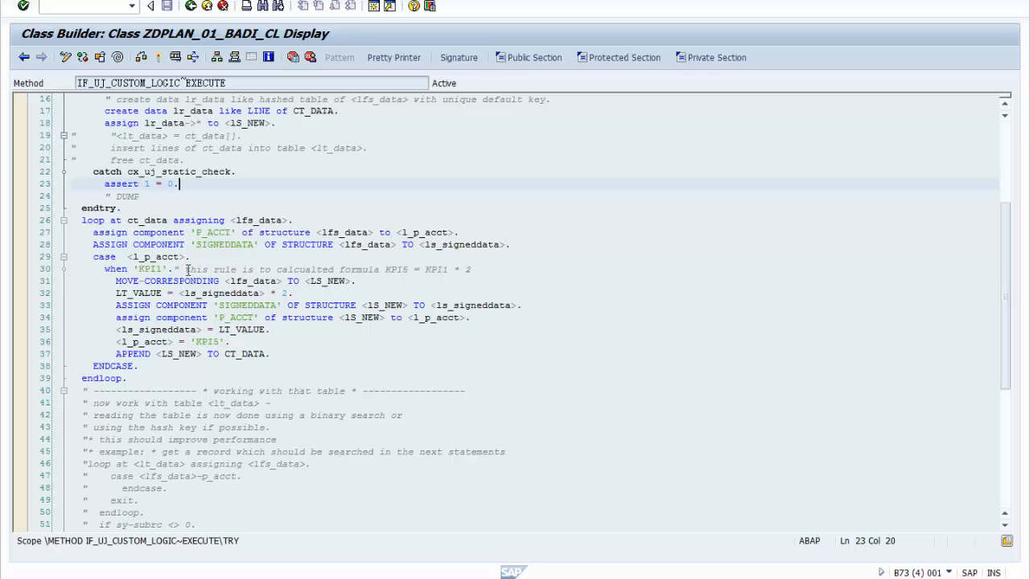
- Examine the rule KPI5 = KPI1 * 2, highlighting its comment, the KPI1 case and the statements that append the new record to CT_DATA
drag(187, 270, 320, 274)
click(310, 281)
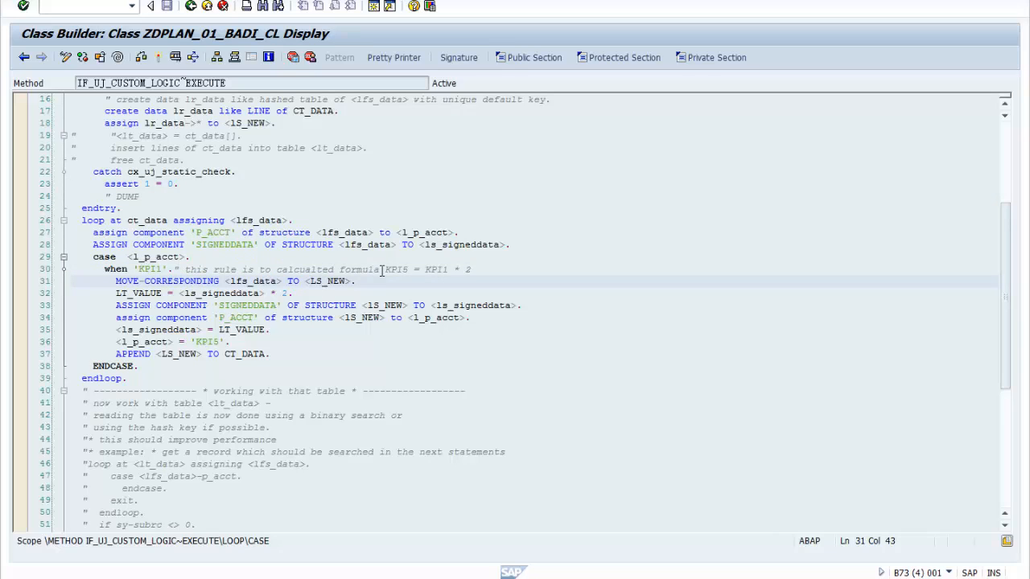
drag(385, 272, 452, 271)
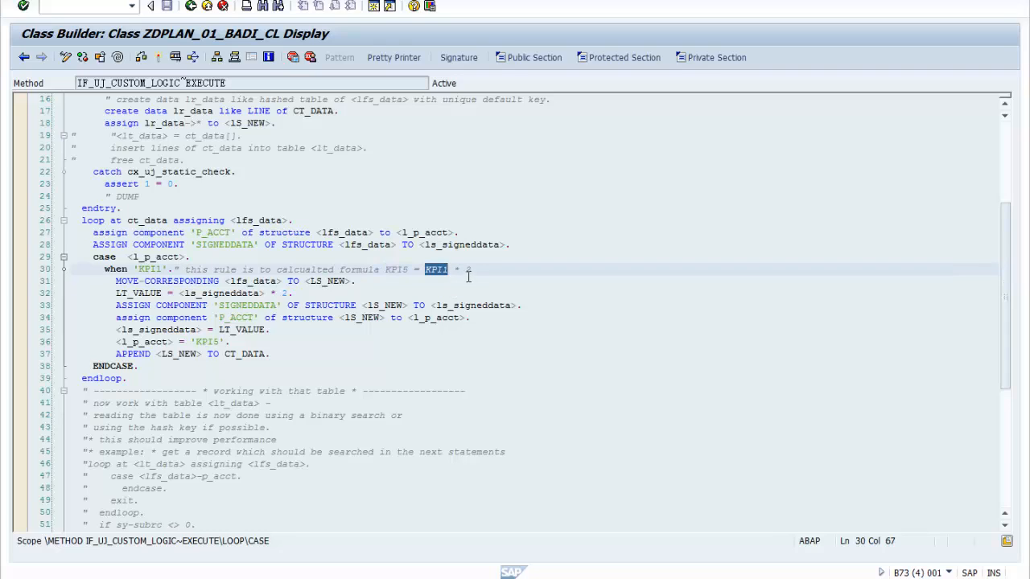
click(470, 270)
drag(312, 354, 77, 281)
click(223, 343)
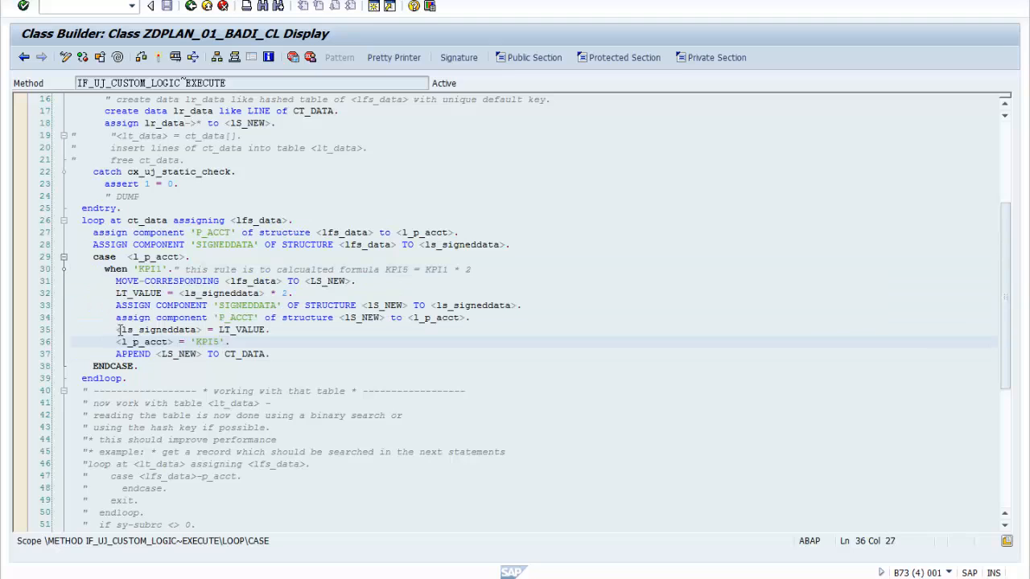
double_click(145, 269)
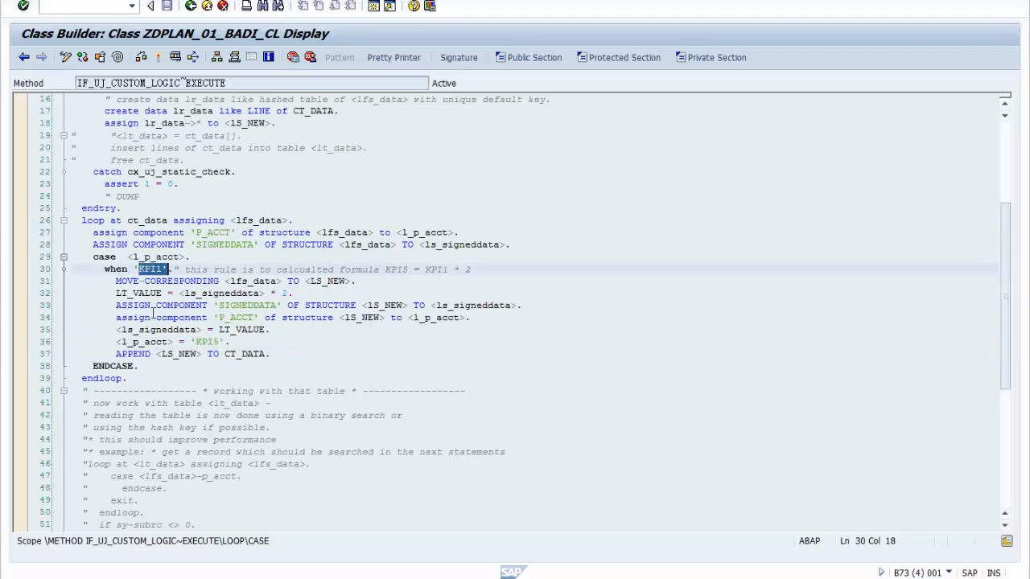
click(269, 354)
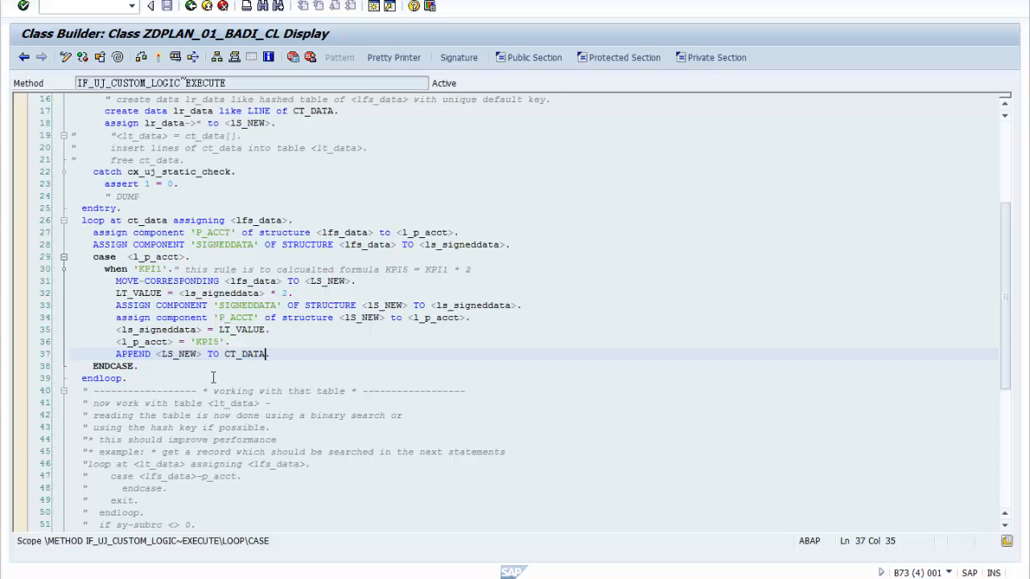
- Switch to the session showing the D_PLAN01 InfoCube and open its Manage view to inspect the requests
key(alt+Tab)
click(478, 510)
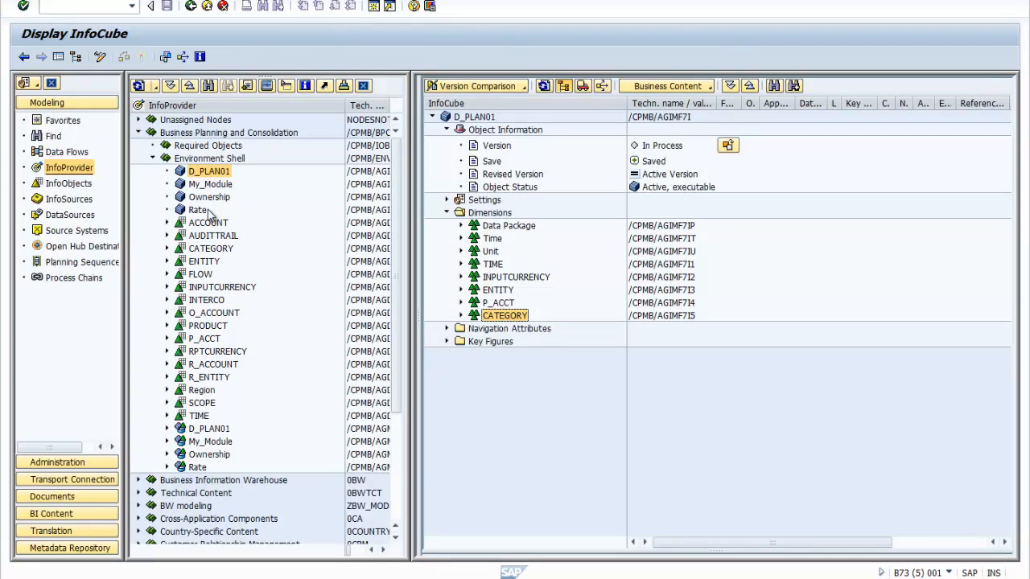
right_click(217, 176)
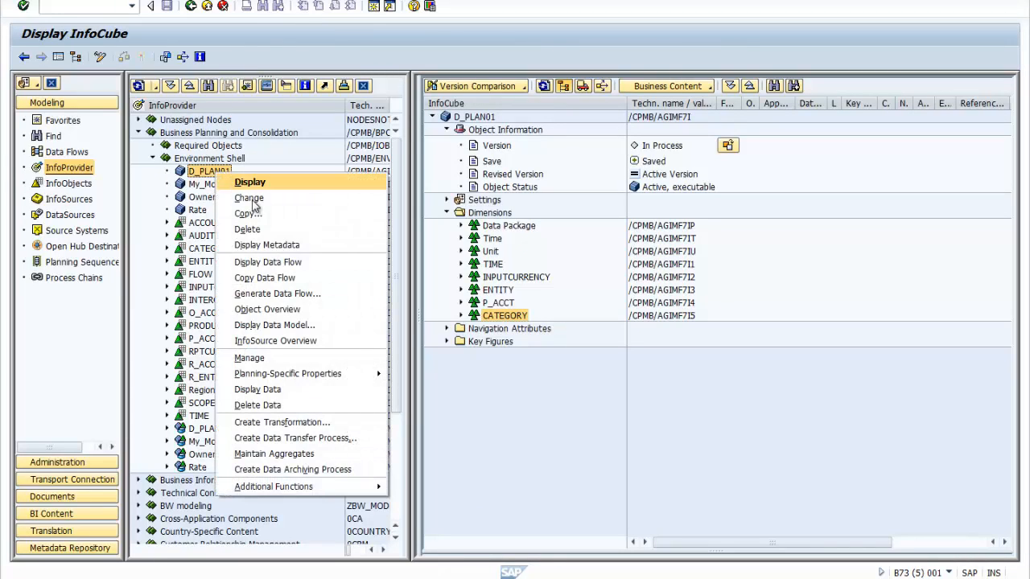
click(297, 359)
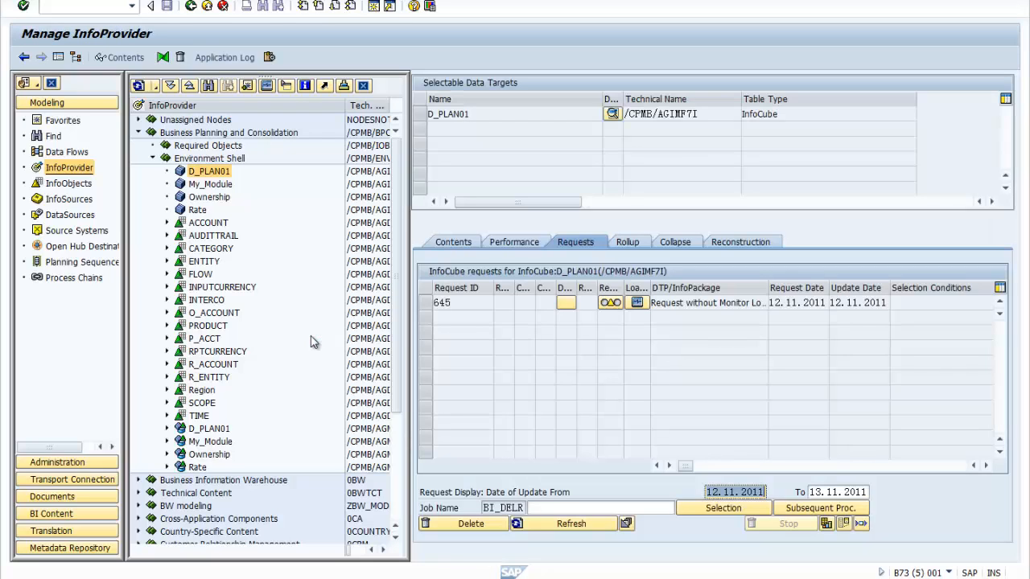
- Change D_PLAN01's real-time load behavior to allow data loading and not planning, decline the transport request, and refresh the request list
right_click(218, 176)
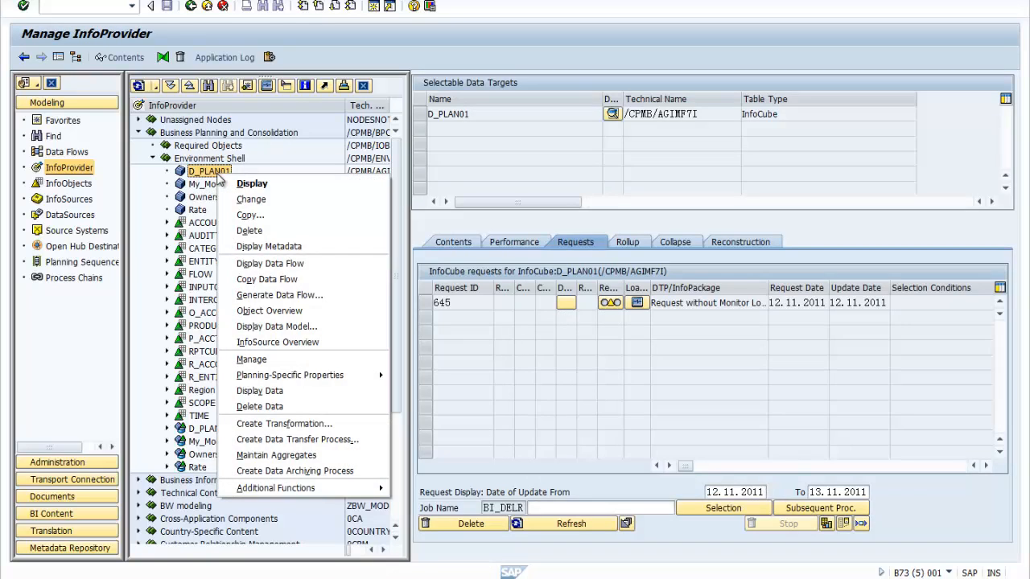
mouse_move(322, 380)
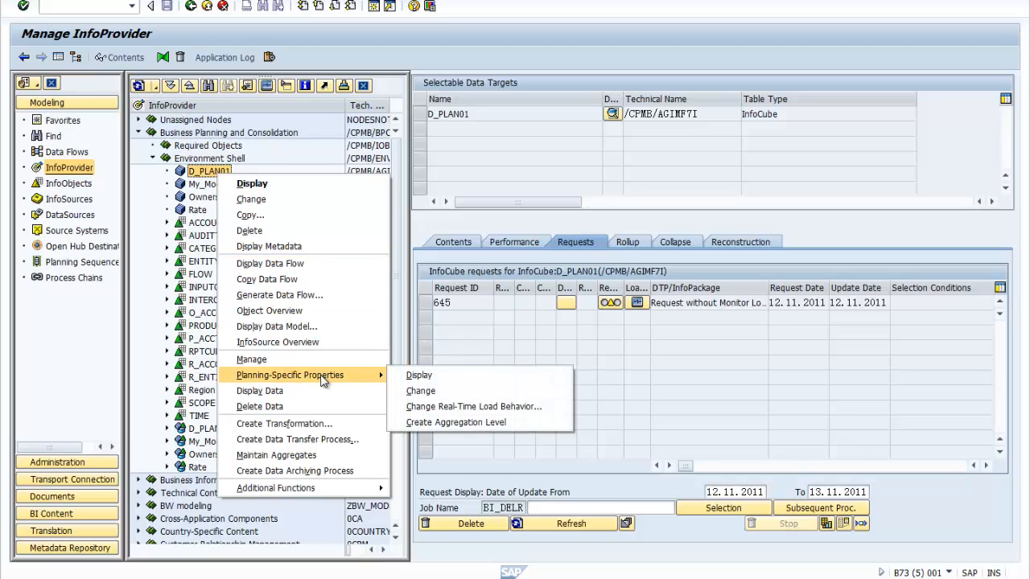
click(482, 412)
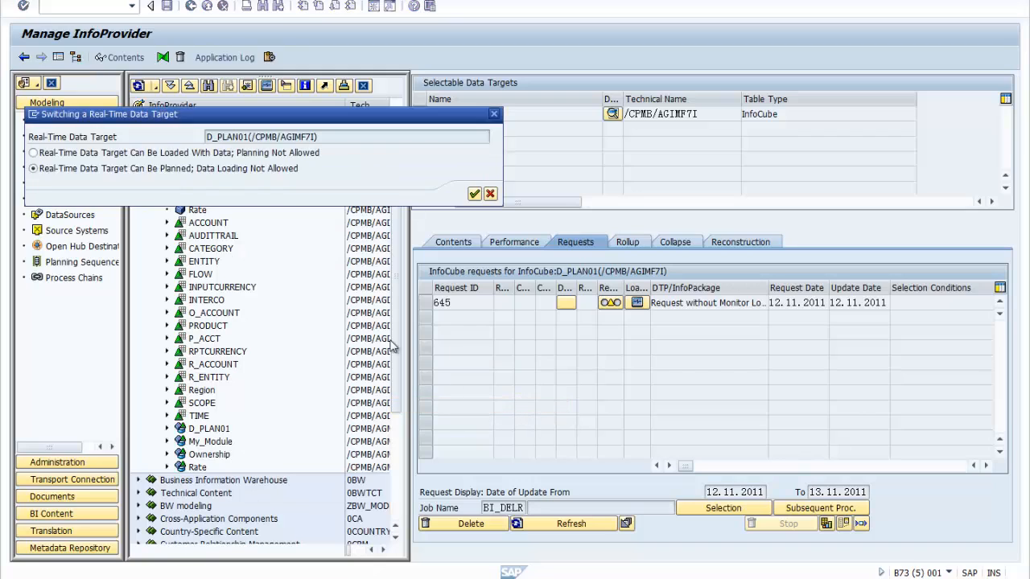
click(119, 155)
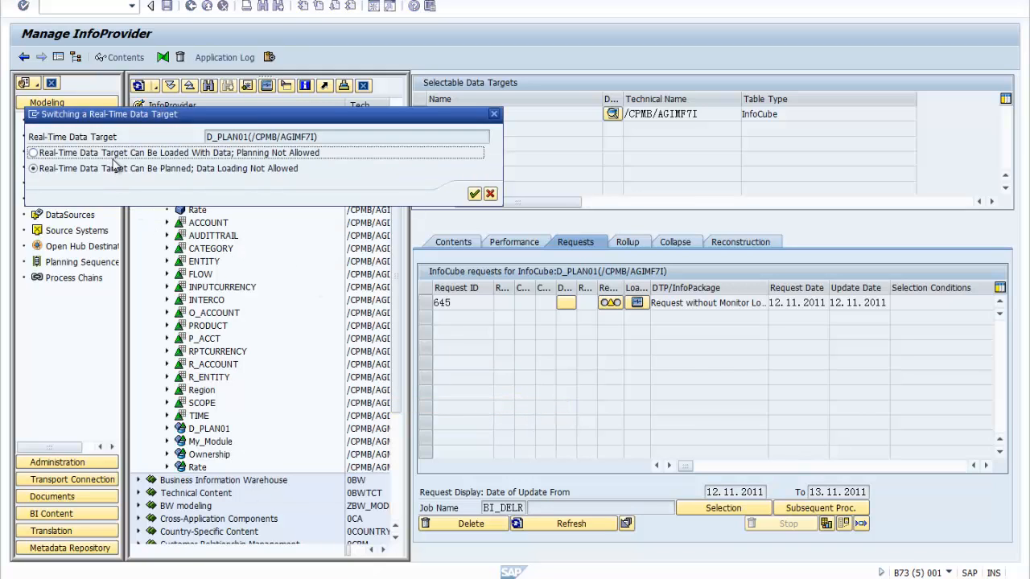
click(472, 194)
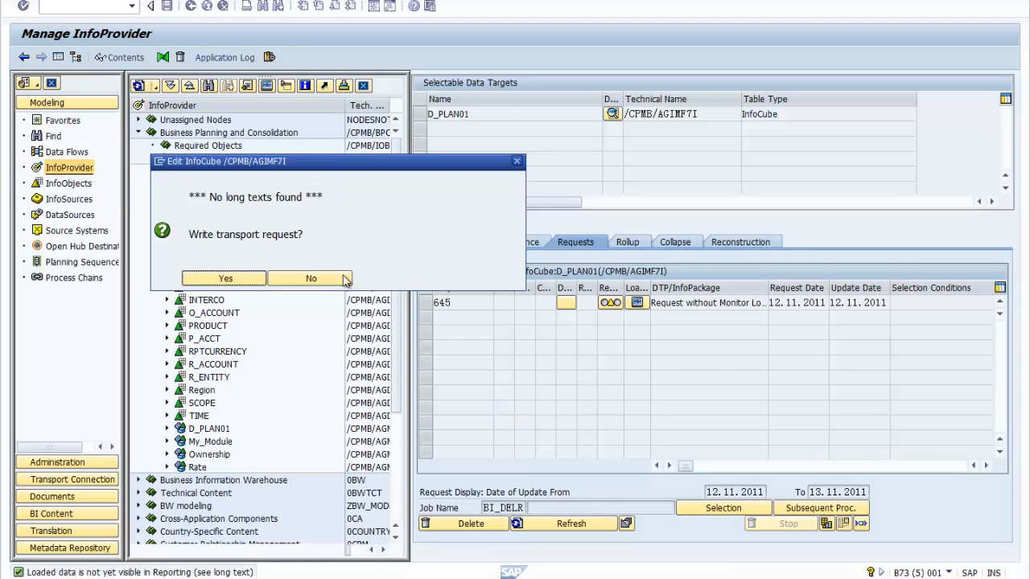
click(327, 278)
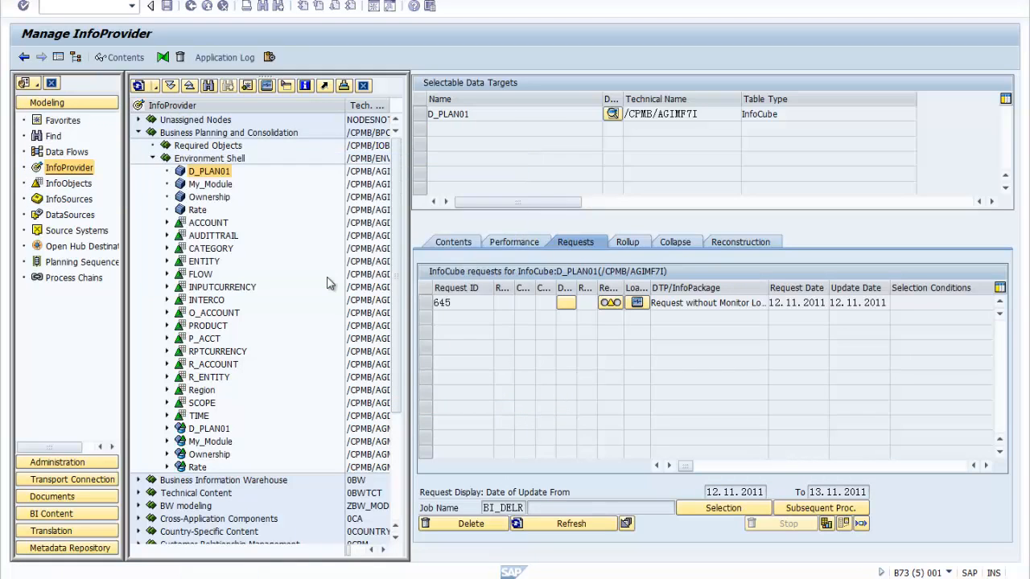
right_click(211, 172)
click(553, 412)
click(571, 524)
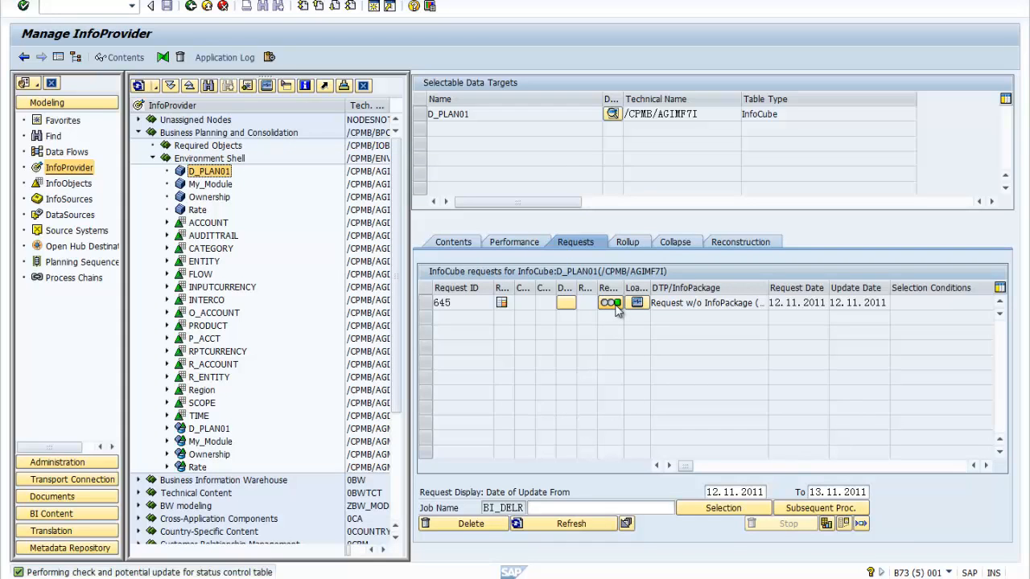
- Delete all data from the D_PLAN01 InfoCube, keeping the data in the dimension tables, and close the deletion log
right_click(211, 173)
click(282, 403)
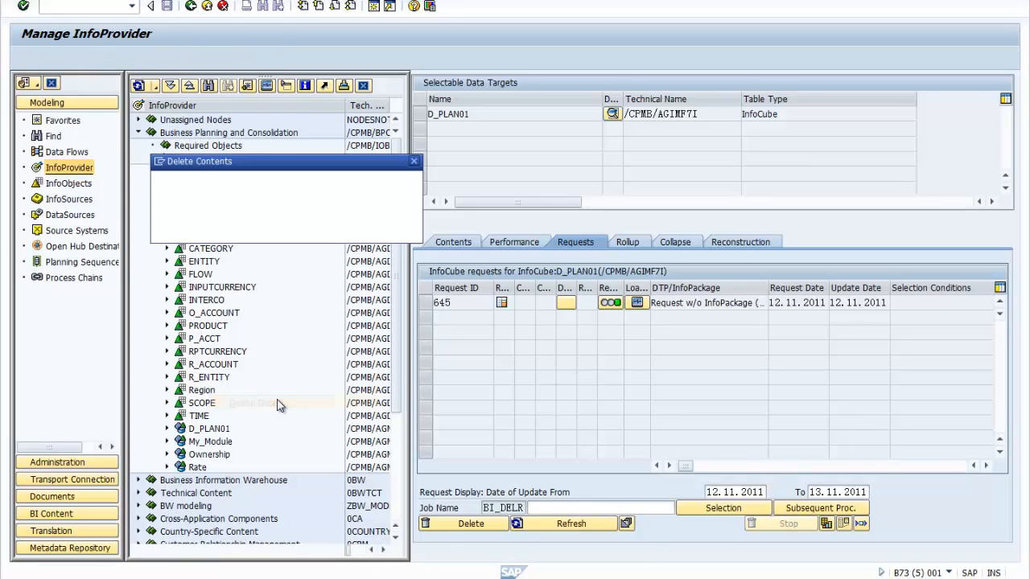
click(231, 233)
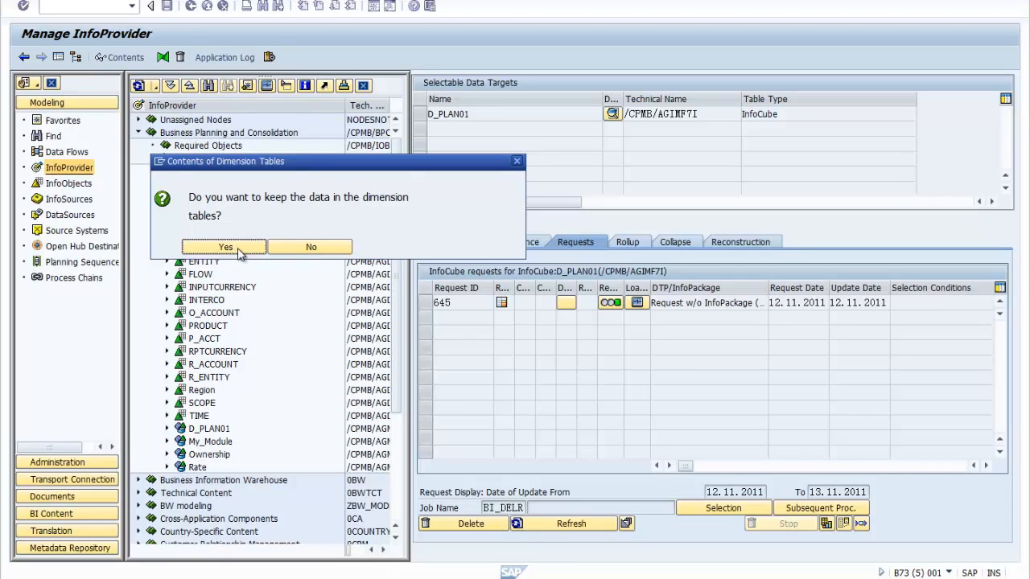
click(225, 247)
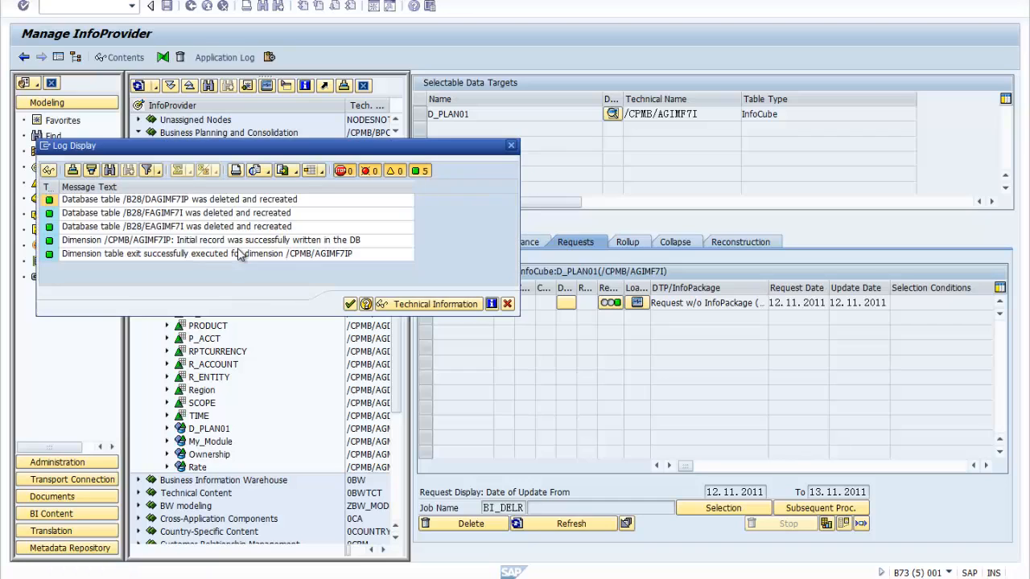
click(351, 305)
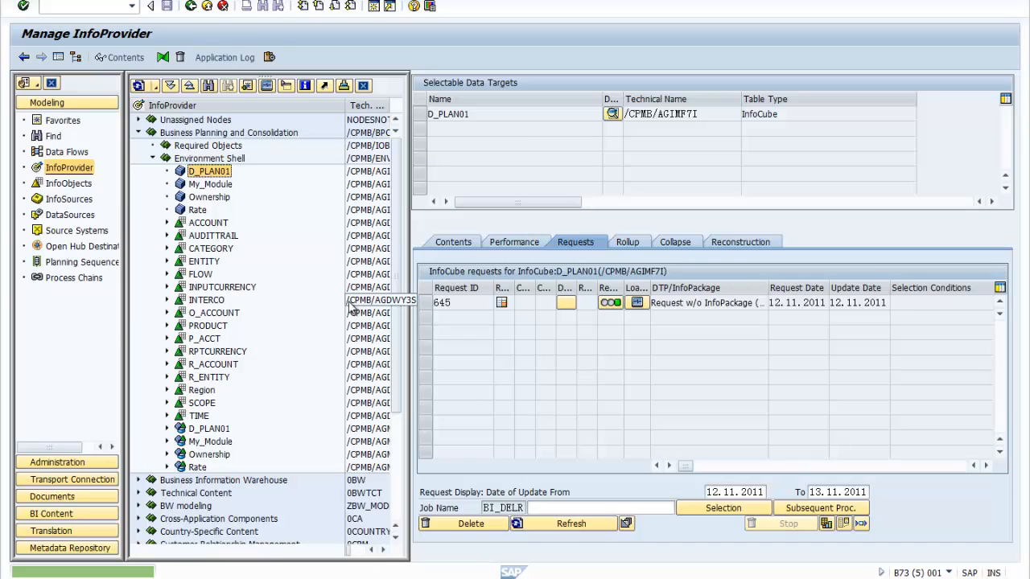
- Refresh D_PLAN01's requests and rerun the /CPMB/AGIMF7I data listing without selection restrictions to check the cube's contents
click(571, 524)
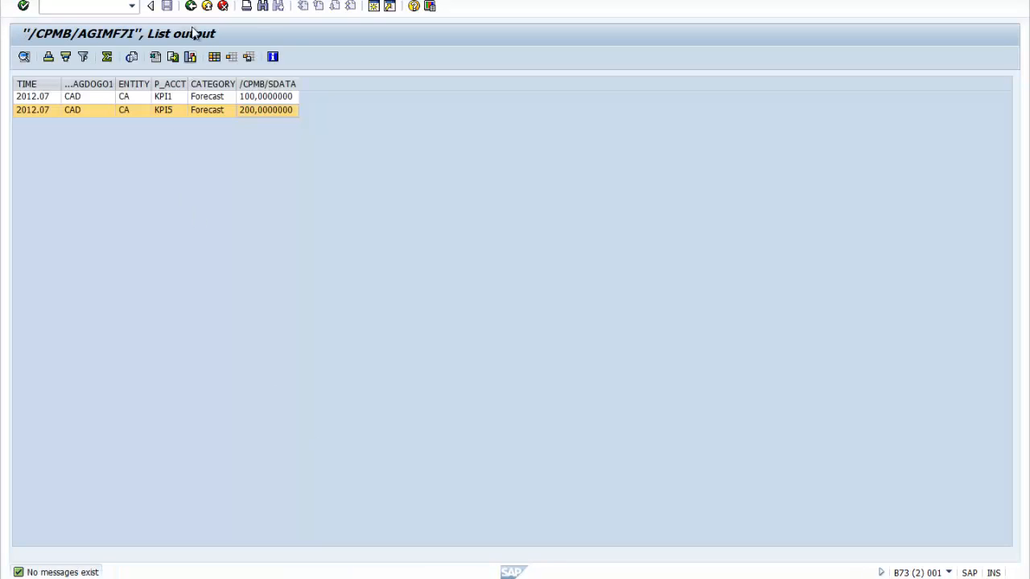
click(191, 7)
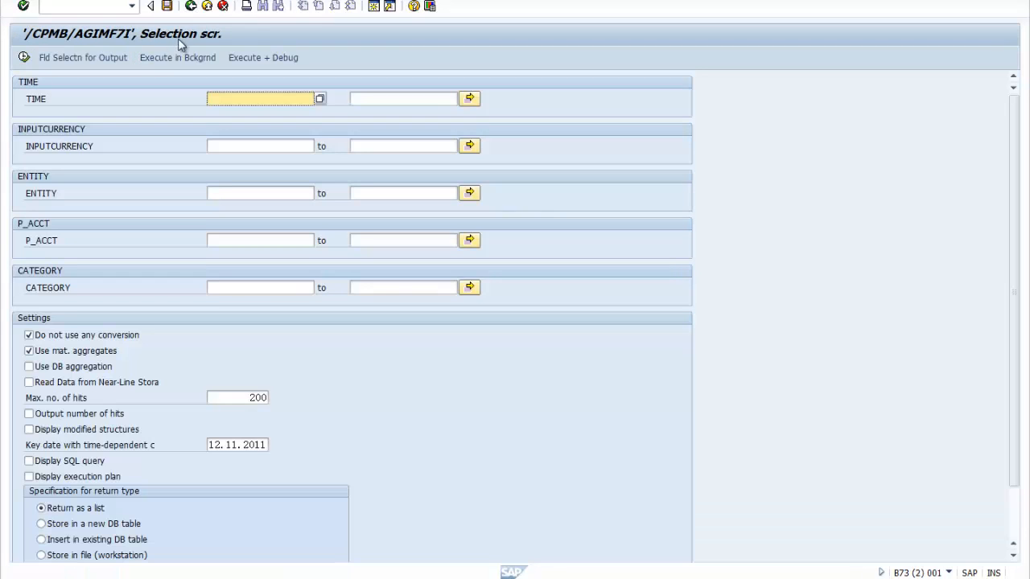
click(24, 58)
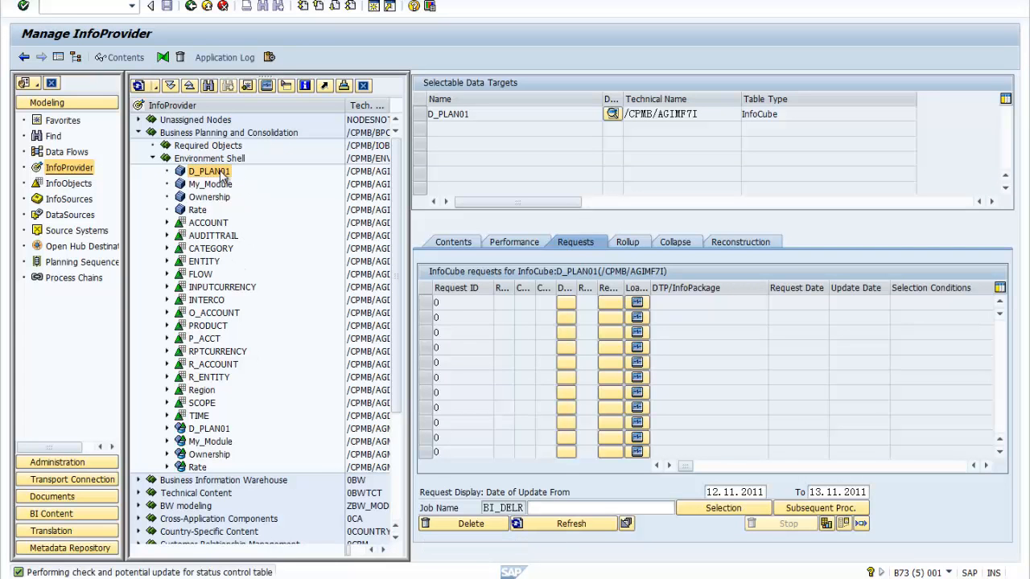
- Change D_PLAN01's real-time load behavior back to allow planning and not data loading, declining the transport request
right_click(223, 174)
mouse_move(348, 374)
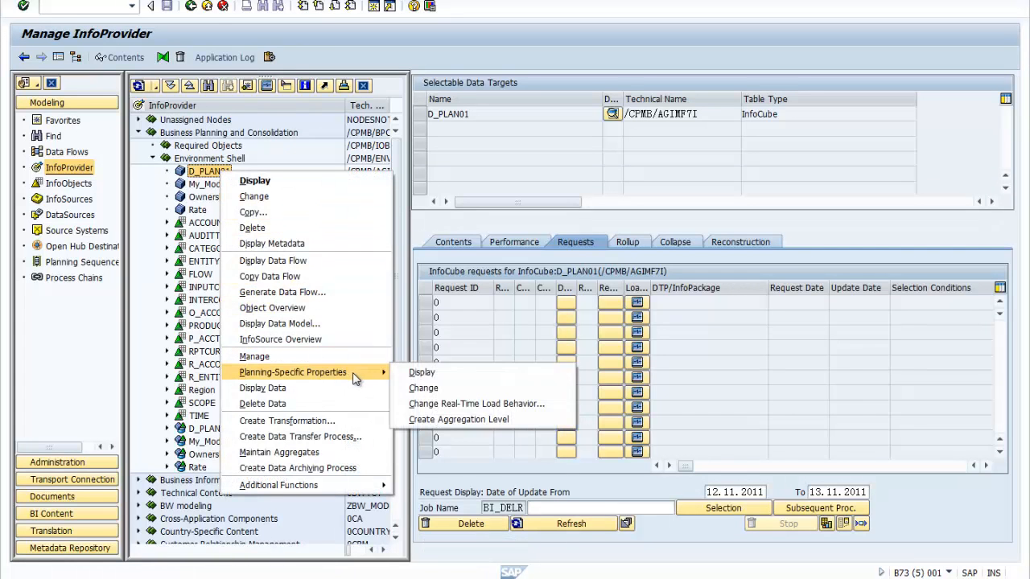
click(478, 401)
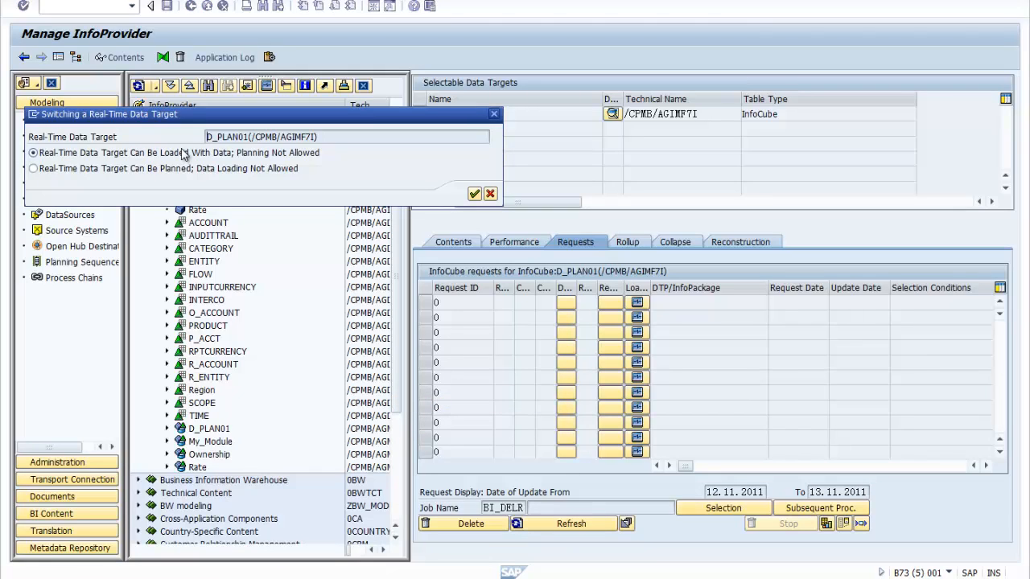
click(187, 154)
click(209, 169)
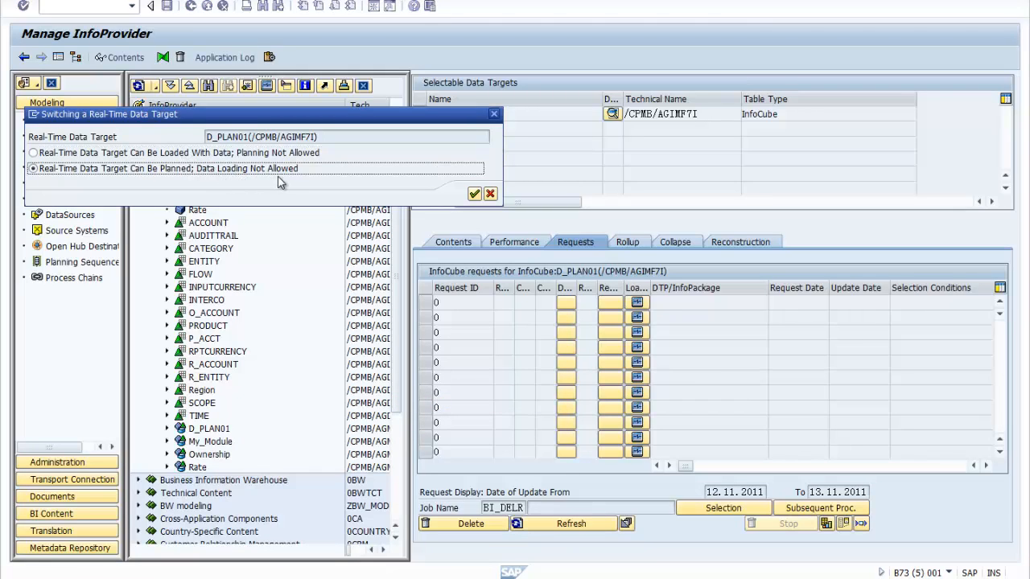
click(476, 196)
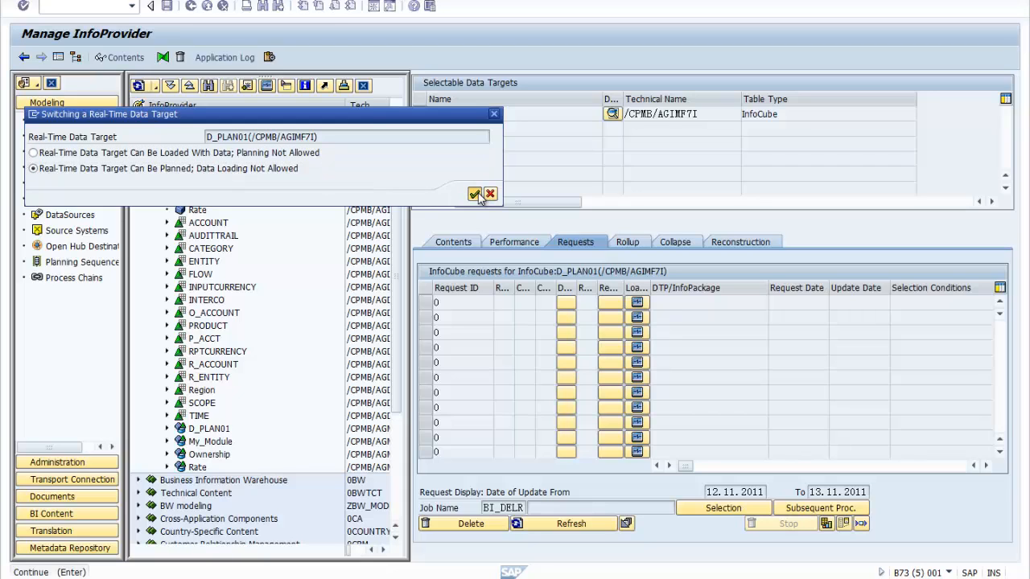
click(340, 278)
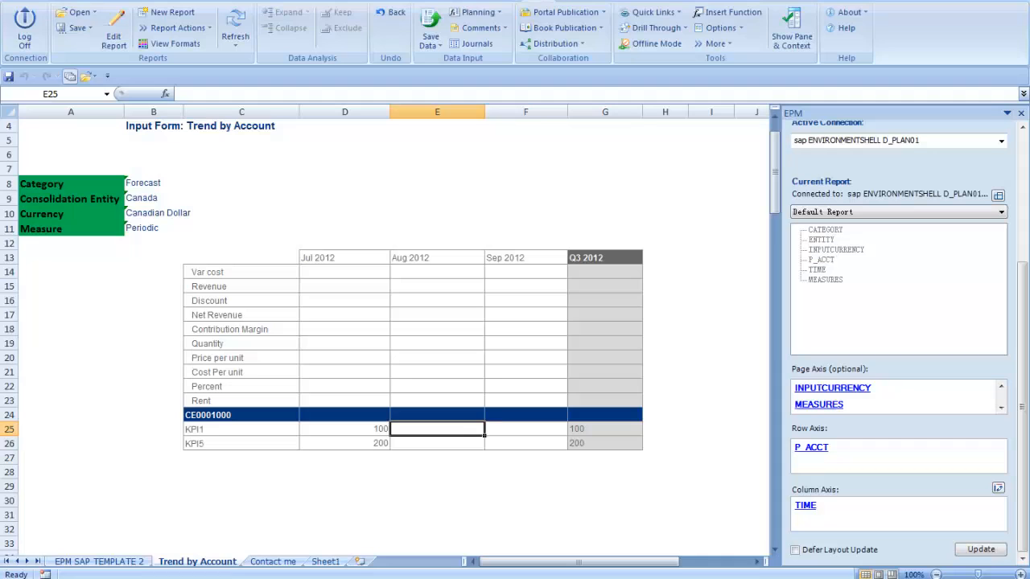
- Switch to the Trend by Account input form in Excel and update its EPM report from the D_PLAN01 model
click(655, 488)
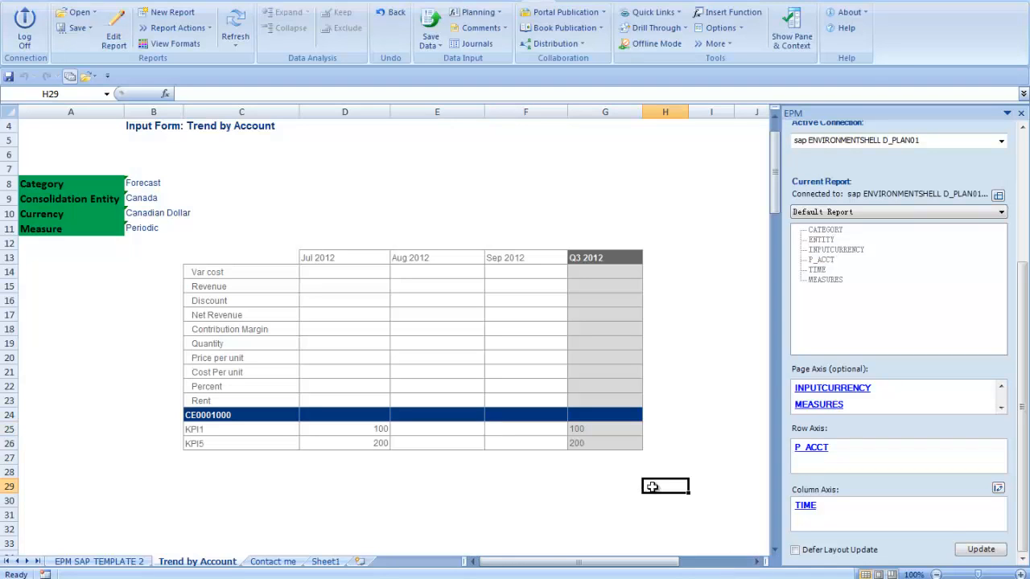
click(968, 550)
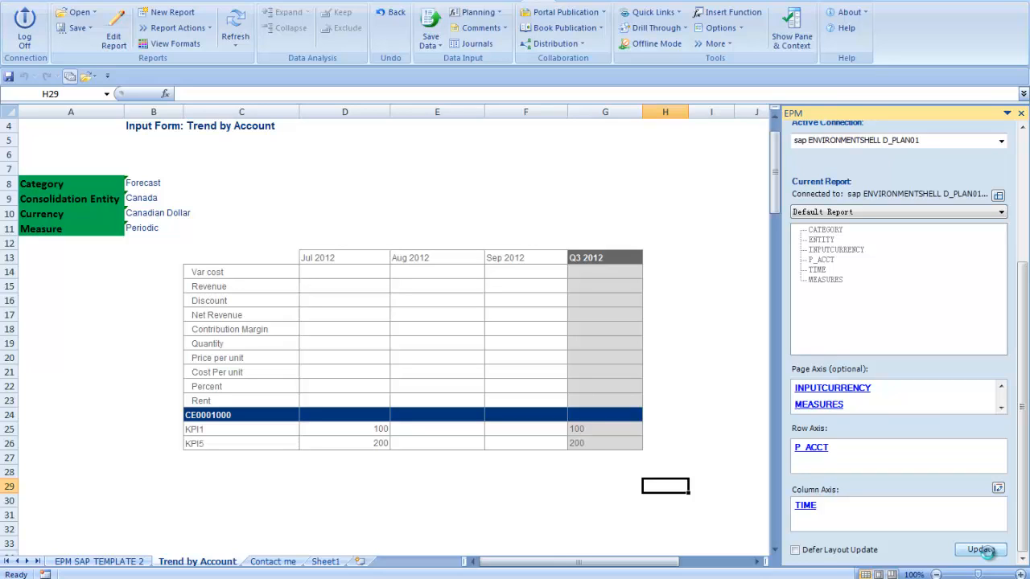
- Check the KPI1 and KPI5 cells of the Trend by Account form for existing data
click(370, 429)
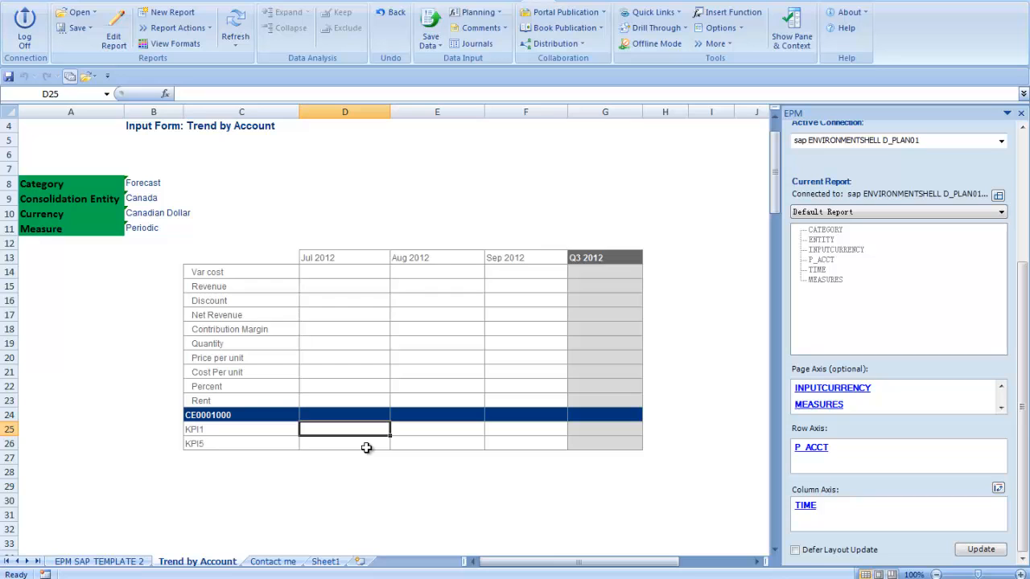
click(427, 435)
click(433, 445)
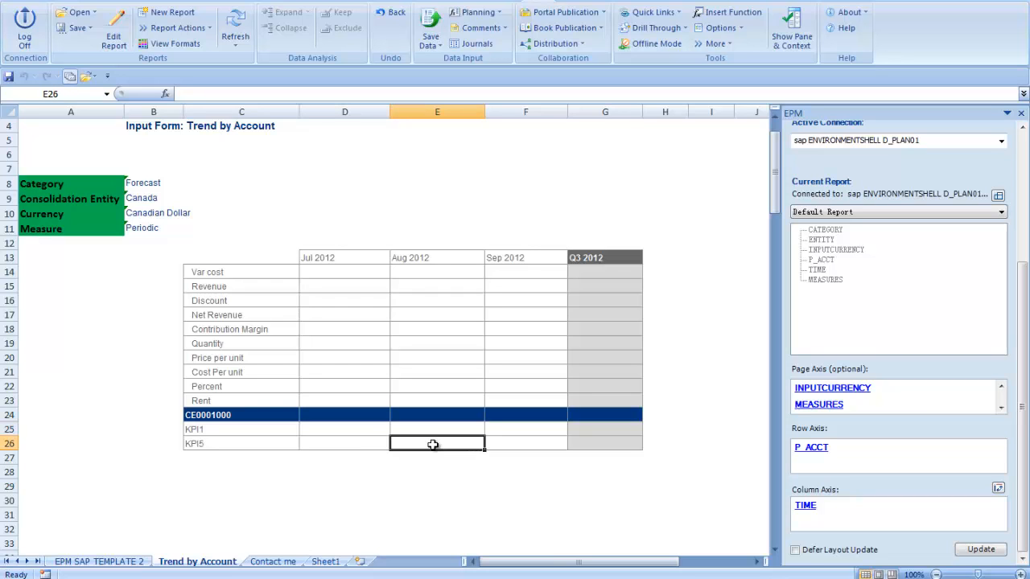
click(433, 505)
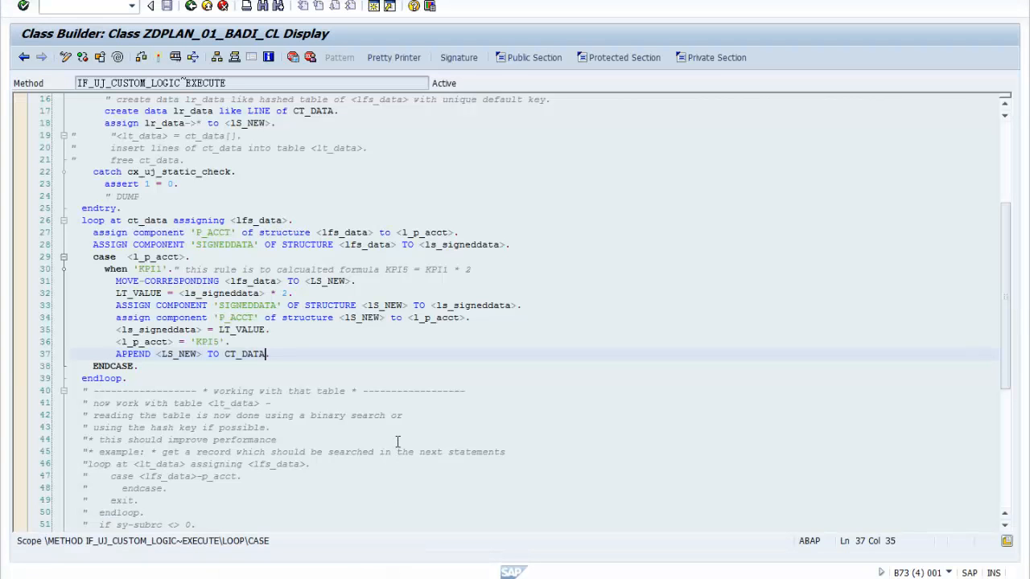
- Set an external breakpoint on the line 29 case statement of the IF_UJ_CUSTOM_LOGIC~EXECUTE method in the Class Builder
click(133, 354)
click(138, 271)
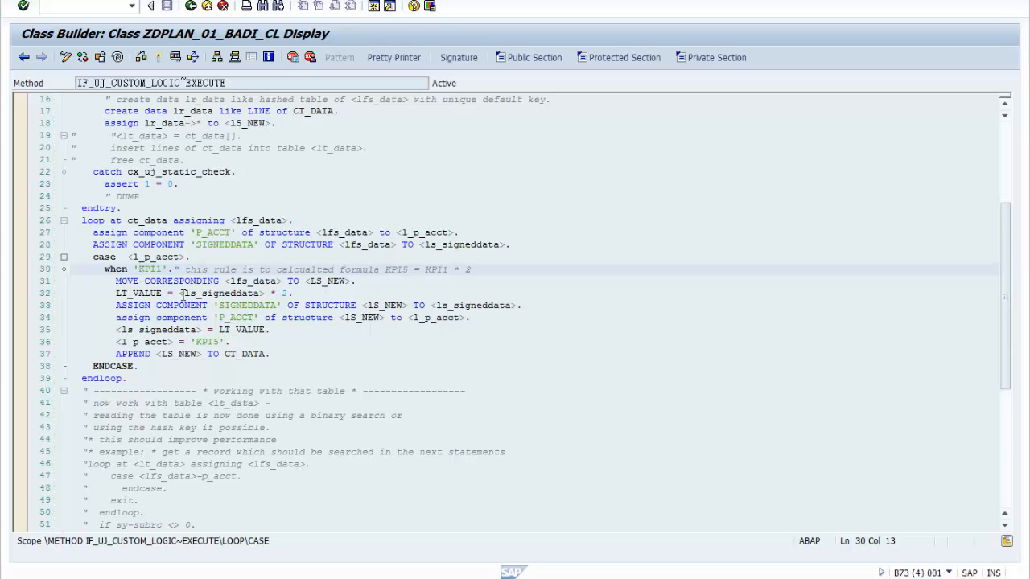
click(112, 258)
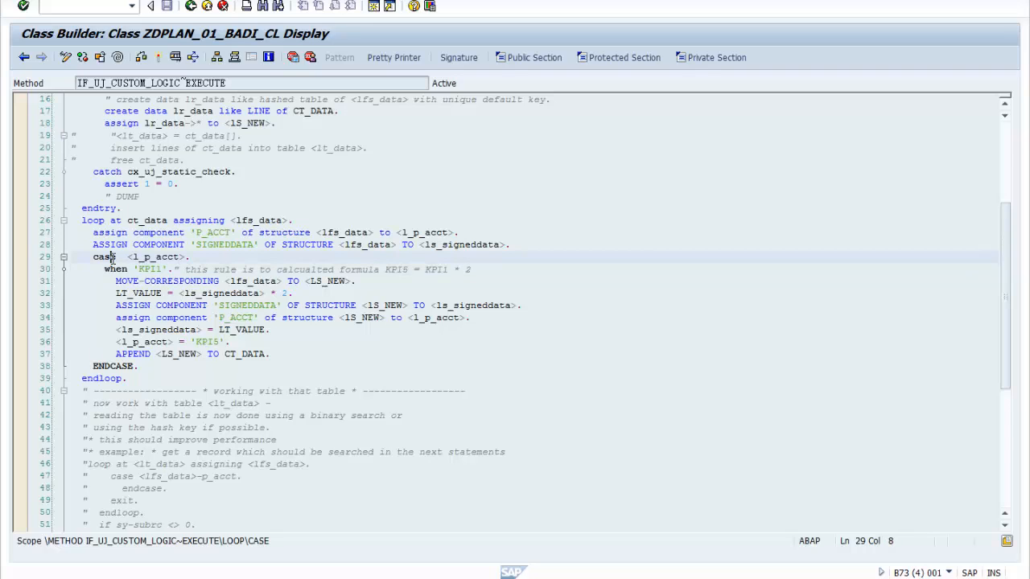
click(310, 60)
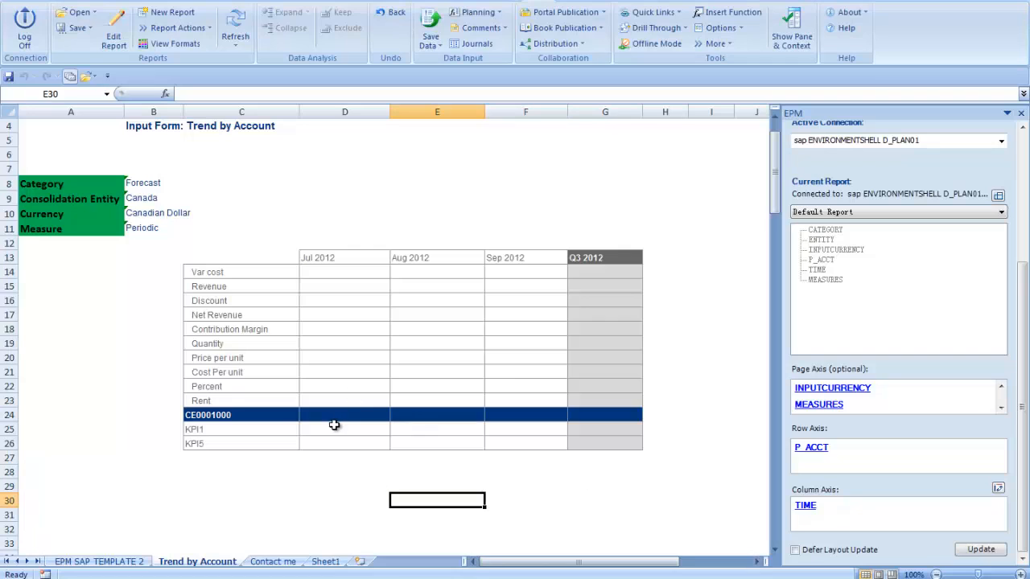
- In the Excel input form, enter 50 for KPI1 in Jul 2012 and save the data to the model
click(353, 430)
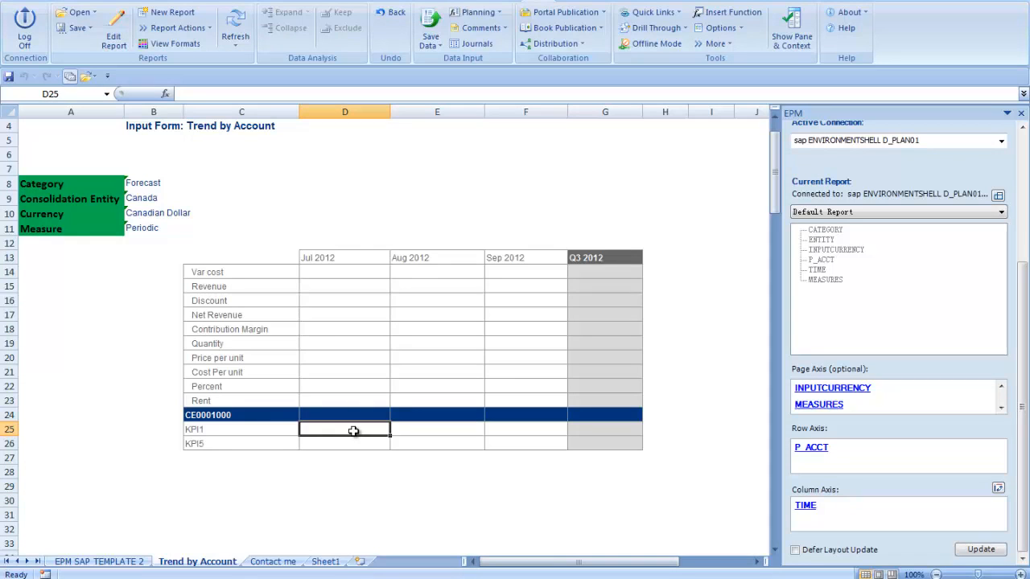
text(50)
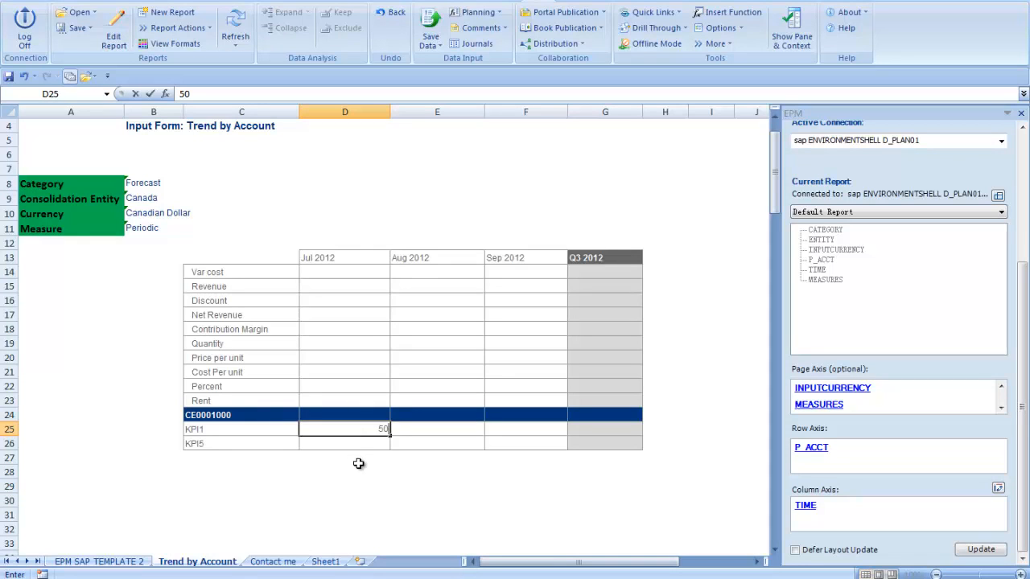
click(363, 444)
click(373, 428)
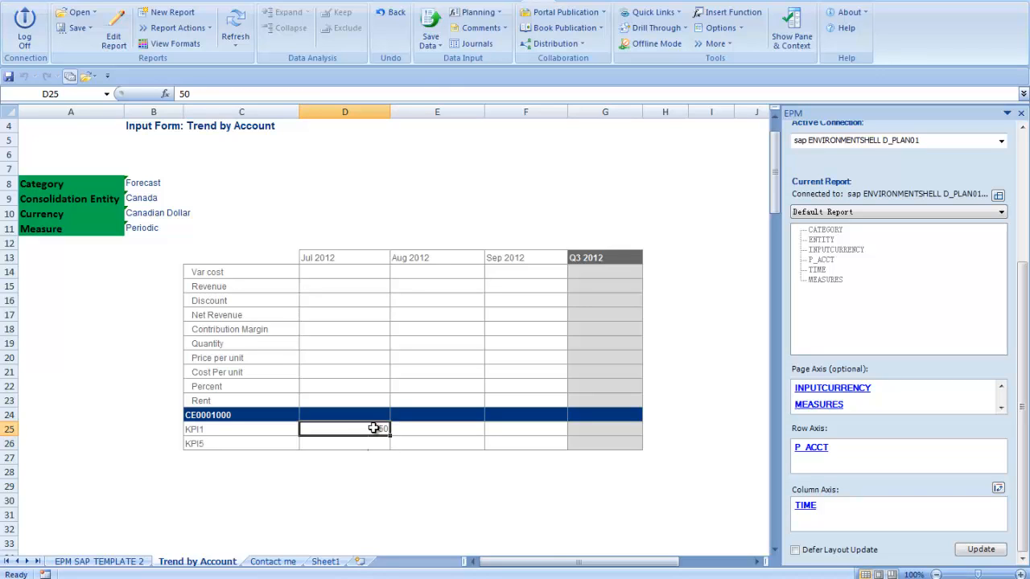
click(435, 45)
click(472, 95)
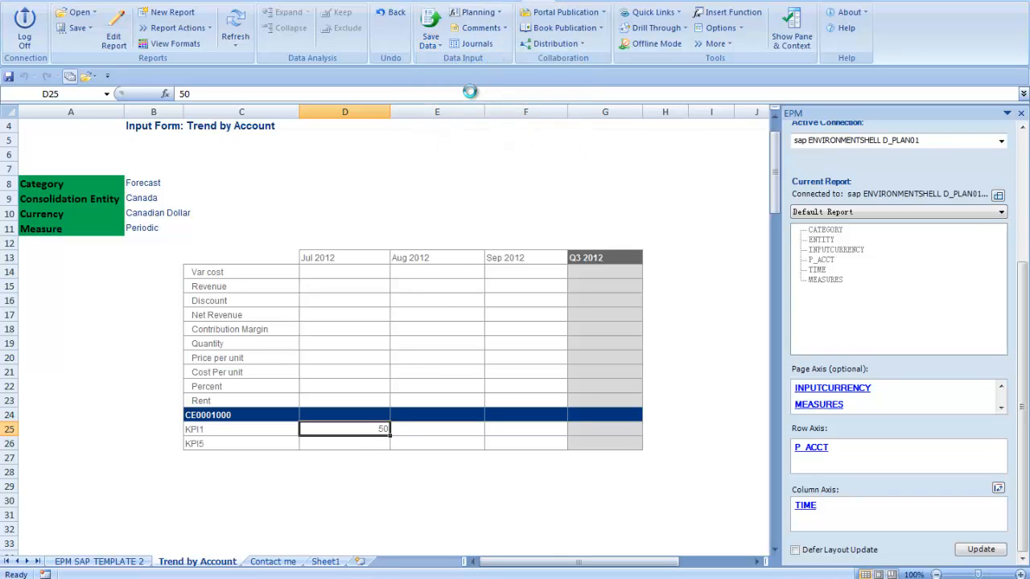
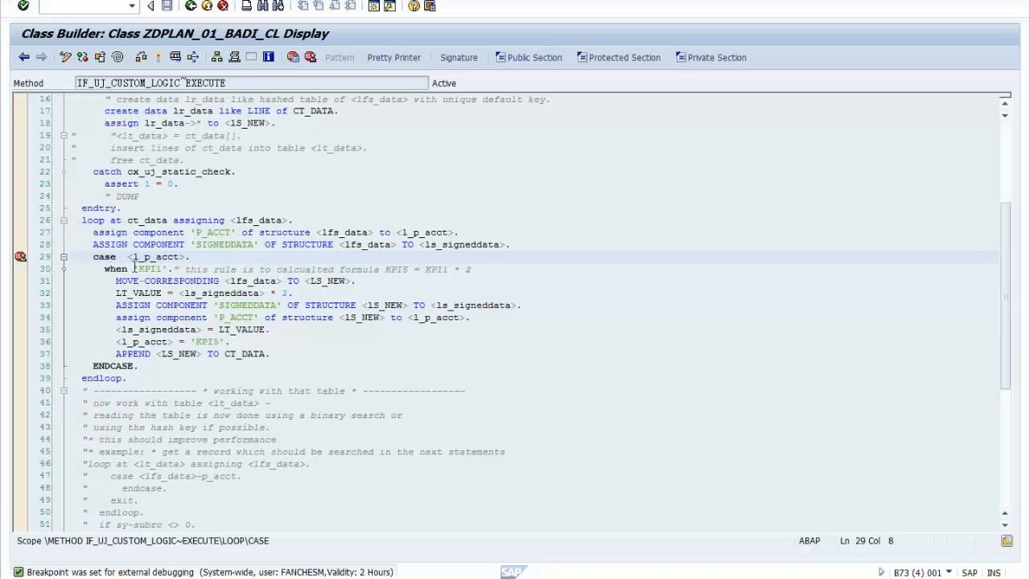
- Compare the form's Jul 2012 KPI1 and KPI5 values with the KPI5 = KPI1 * 2 rule in the BAdI code
click(135, 270)
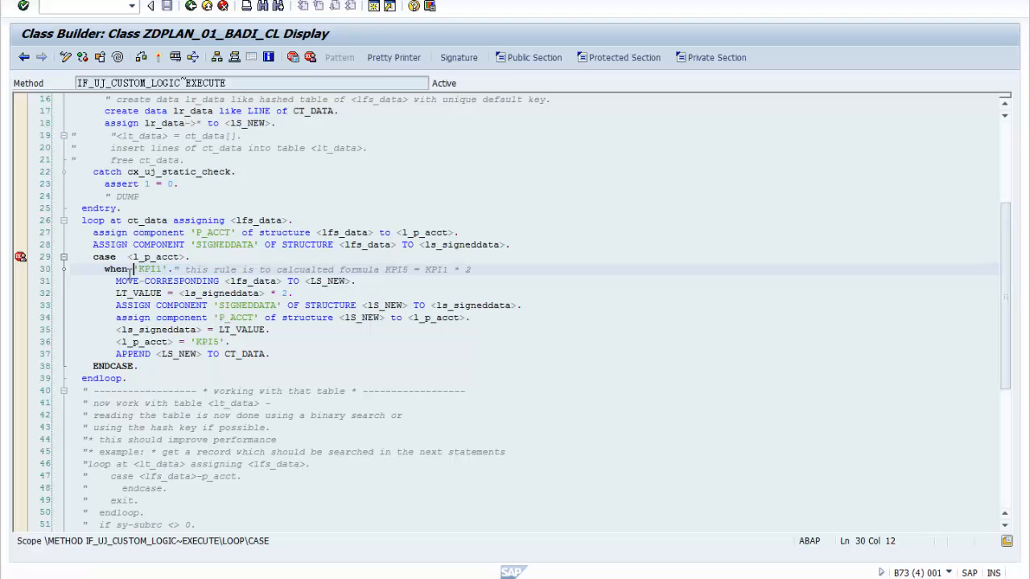
click(712, 578)
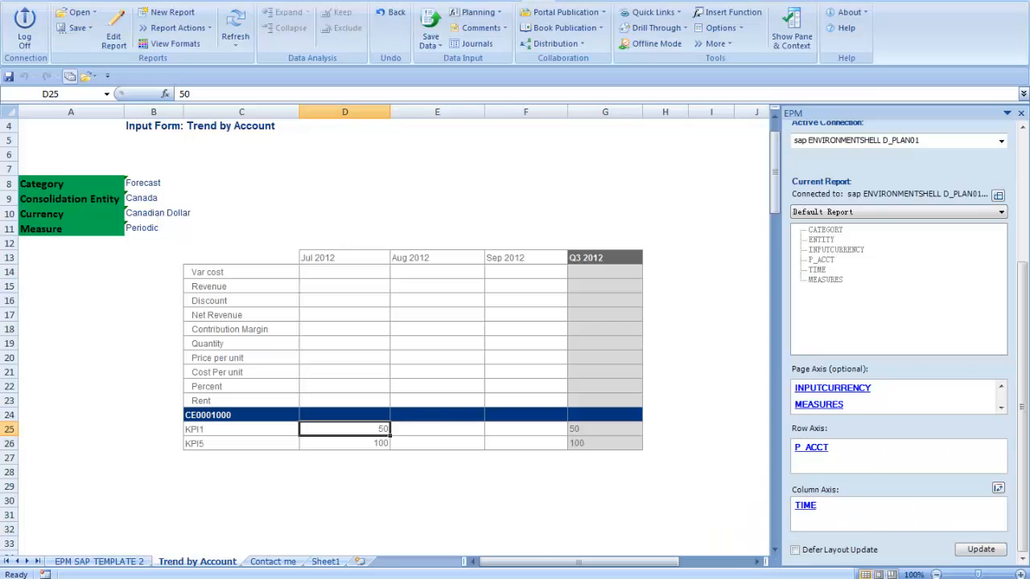
click(383, 444)
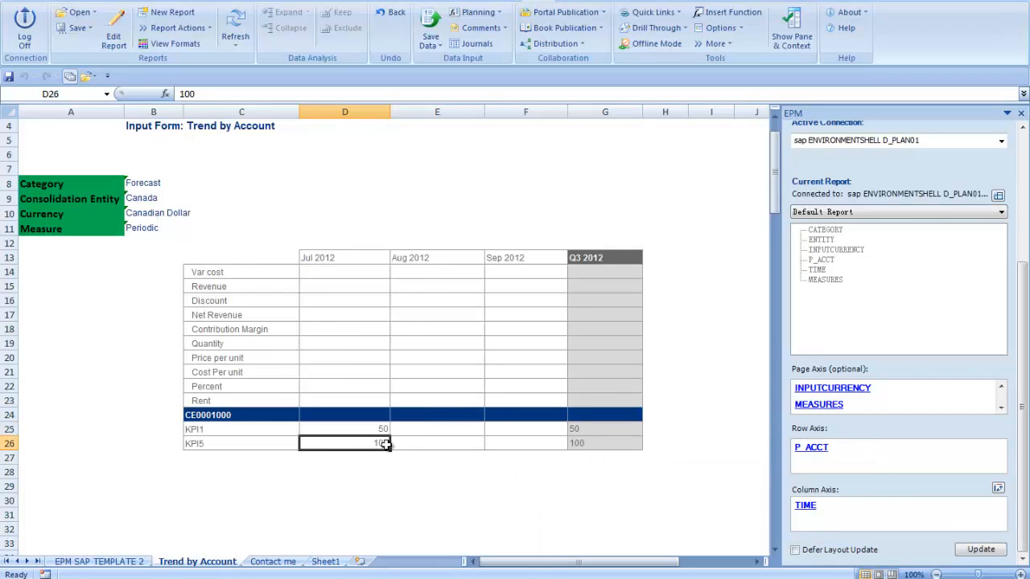
click(368, 429)
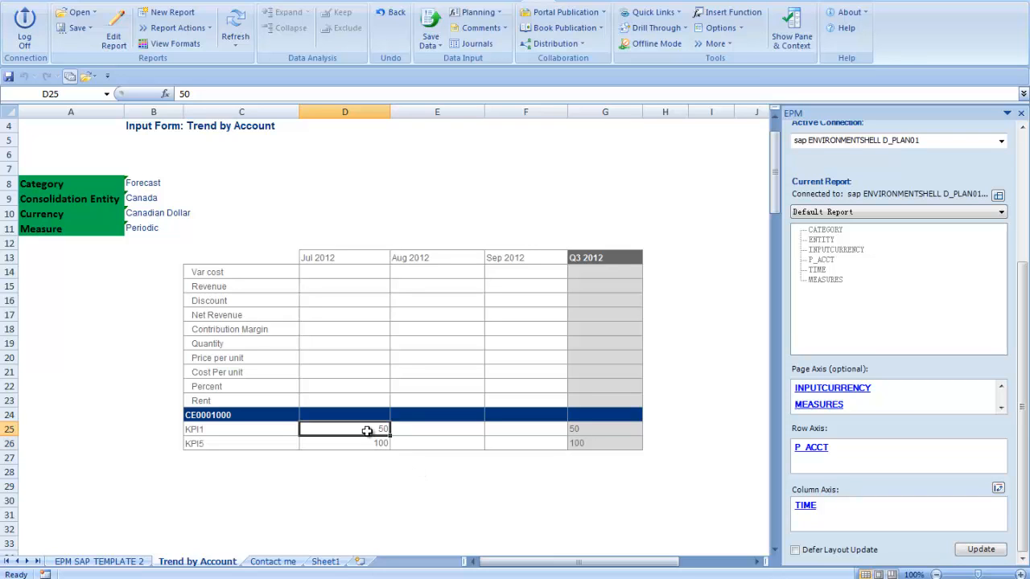
click(376, 443)
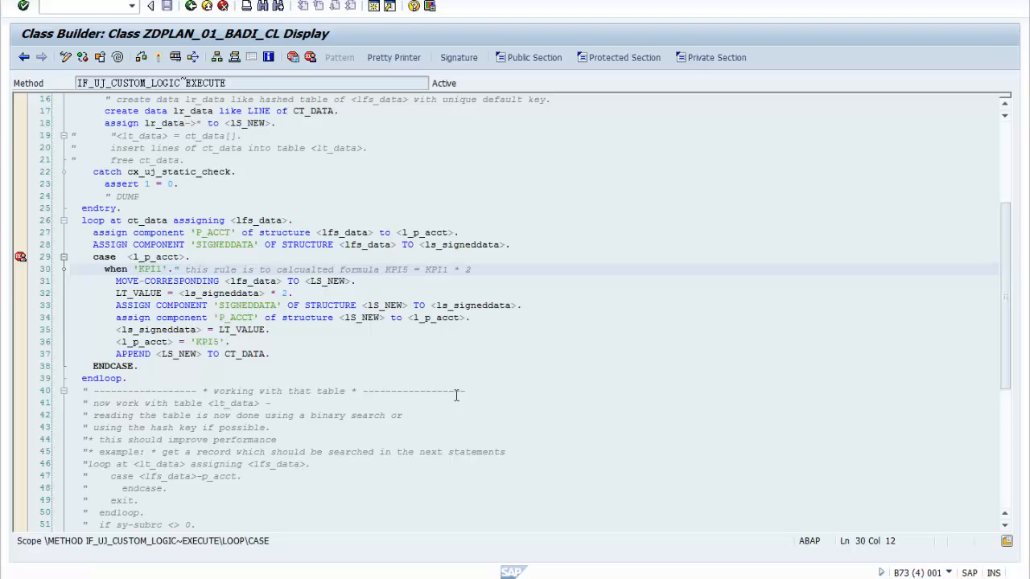
click(485, 442)
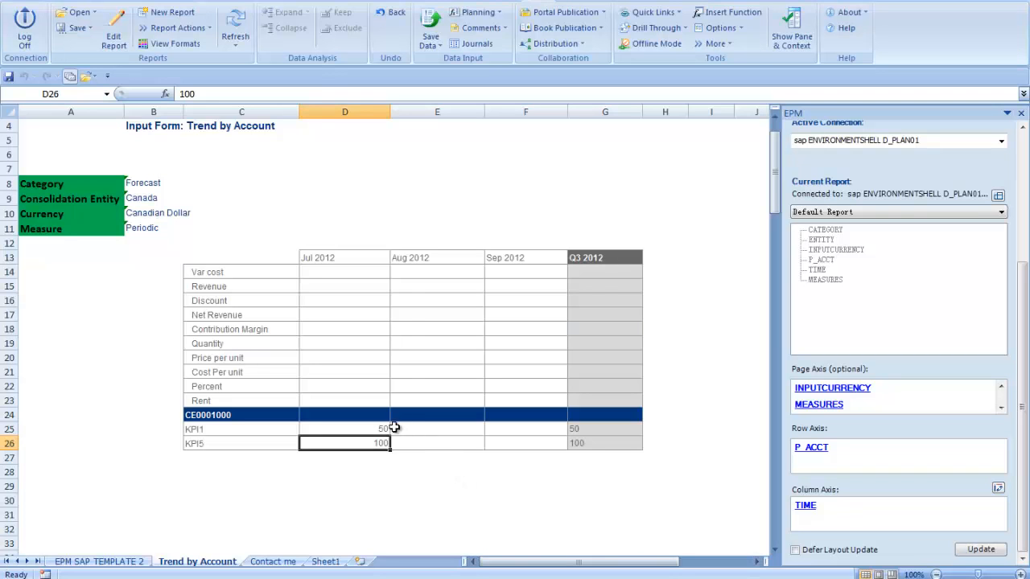
click(368, 427)
click(379, 443)
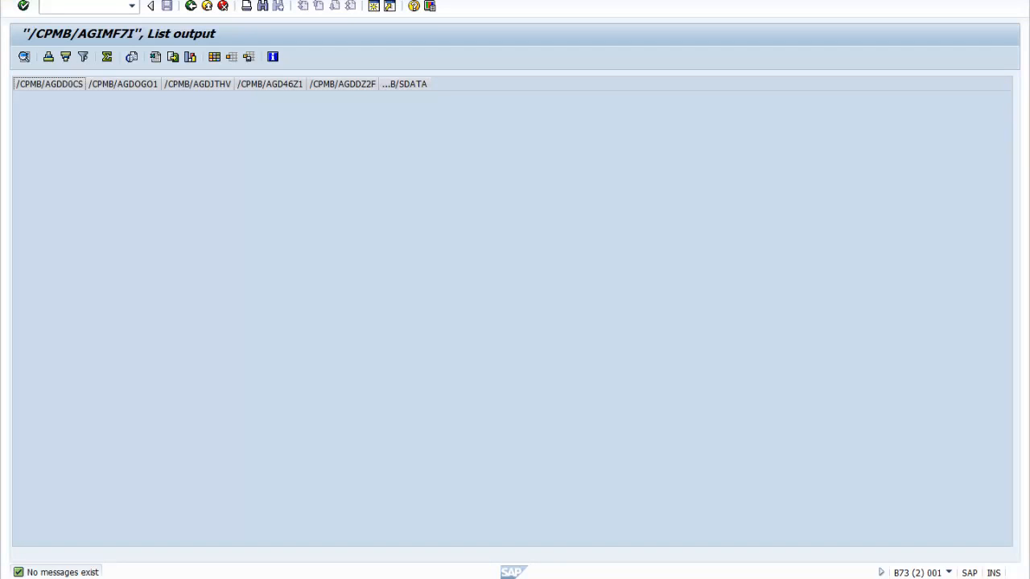
- Rerun the /CPMB/AGIMF7I data listing in SAP and check the KPI1 and KPI5 records stored in the cube
click(196, 8)
click(25, 57)
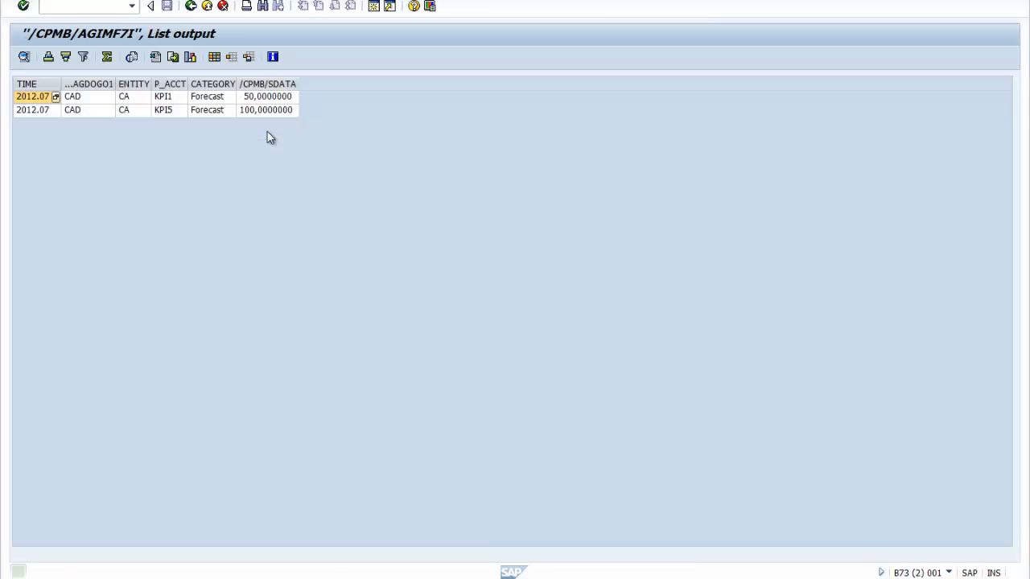
click(262, 111)
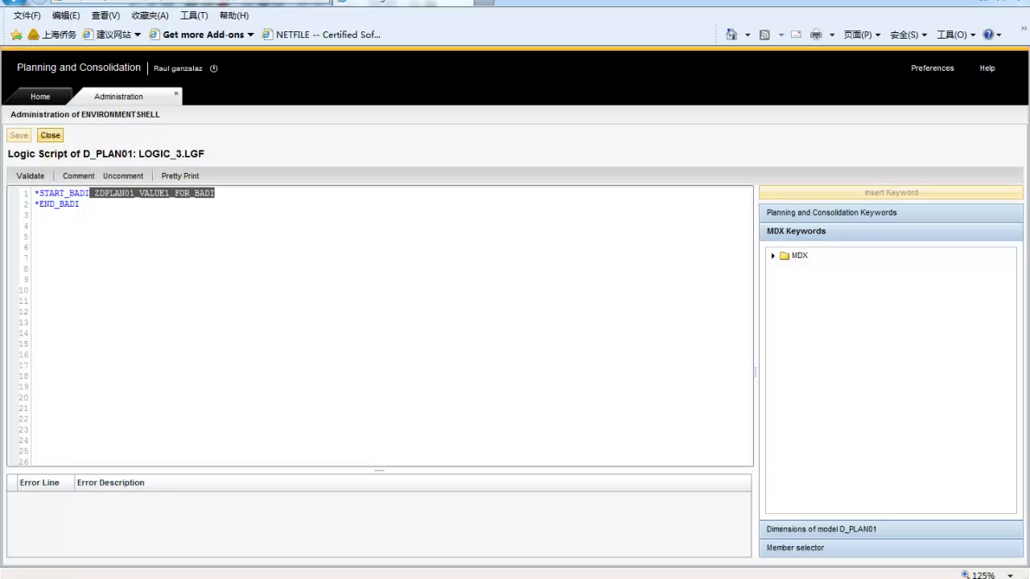
- Close LOGIC_3.LGF in Planning and Consolidation and review the include lines of the DEFAULT.LGF logic script
click(50, 136)
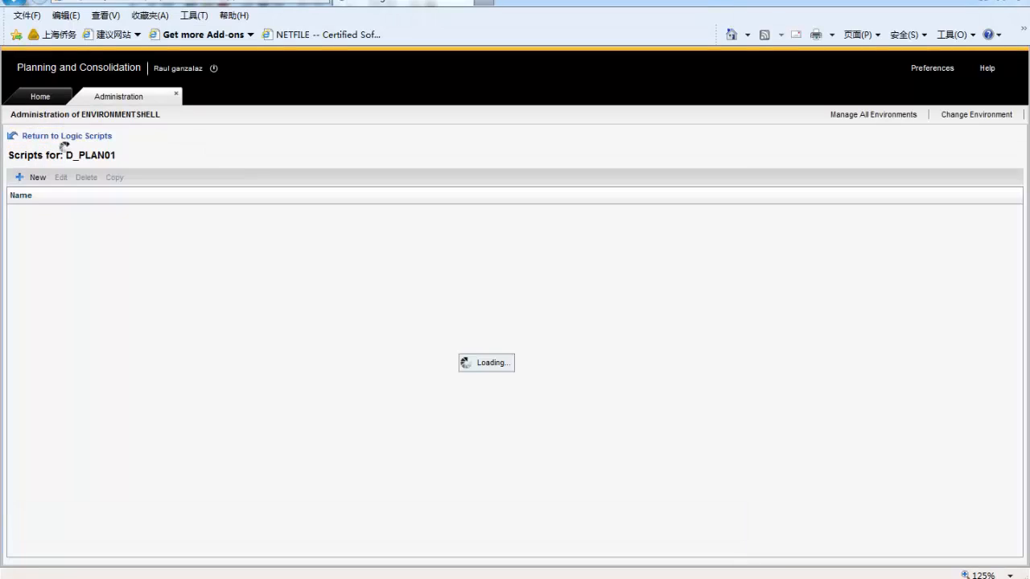
click(45, 219)
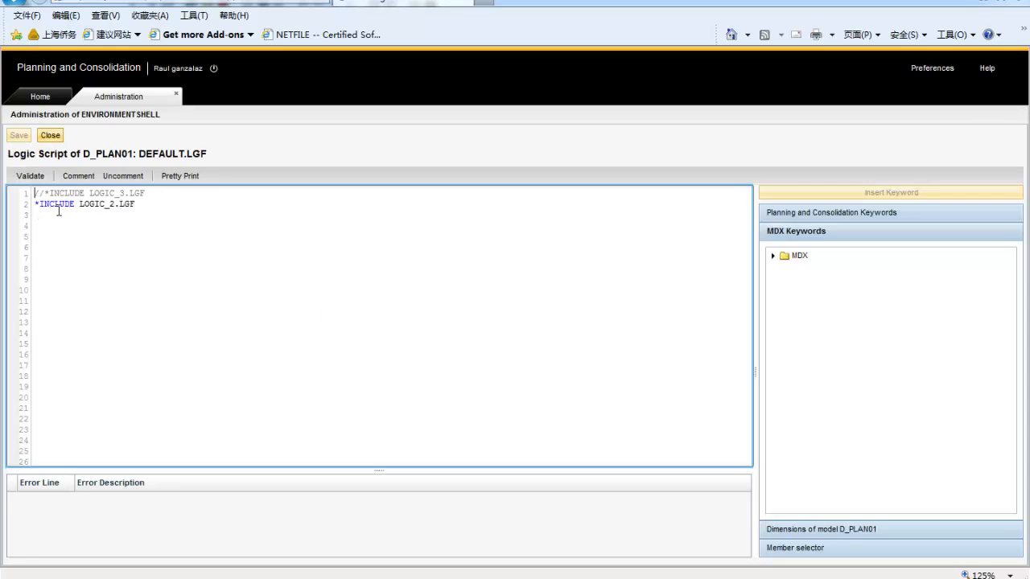
drag(147, 193, 66, 193)
click(79, 218)
drag(153, 202, 50, 204)
click(137, 218)
click(48, 137)
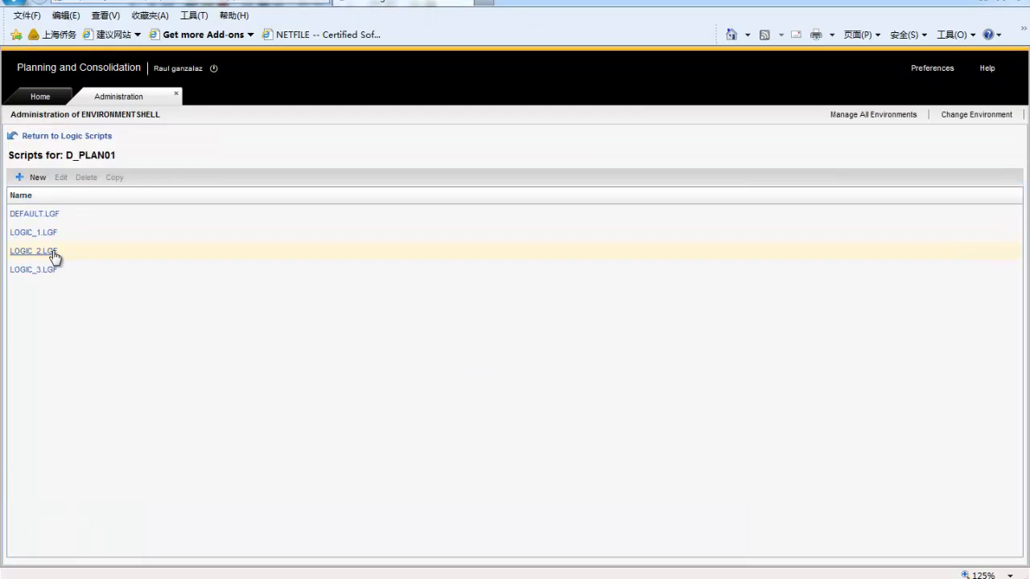
- Open the LOGIC_2.LGF script, examine its KPI5 = KPI1 * 2 rule, and close it
click(53, 252)
key(ctrl+a)
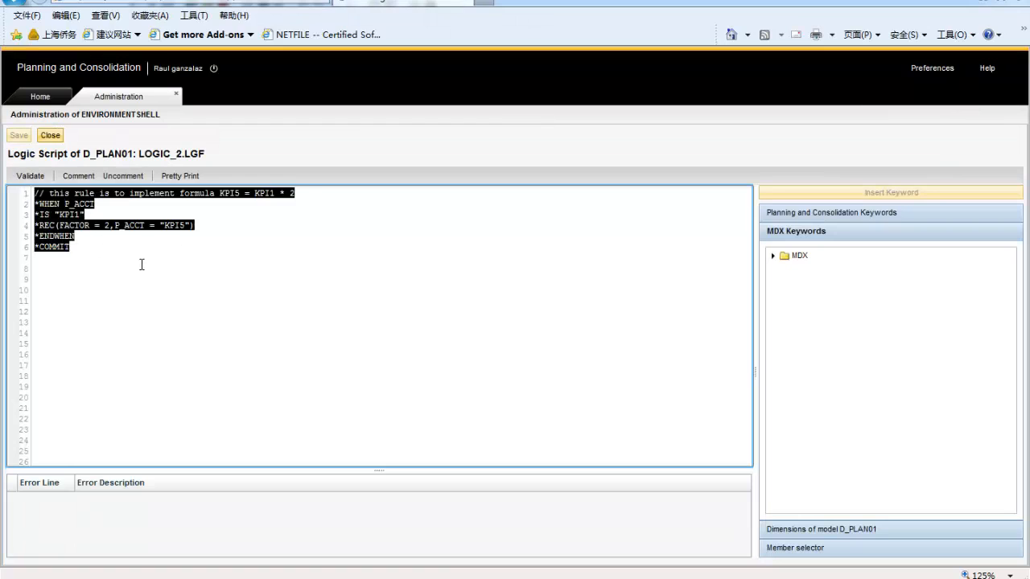
click(141, 264)
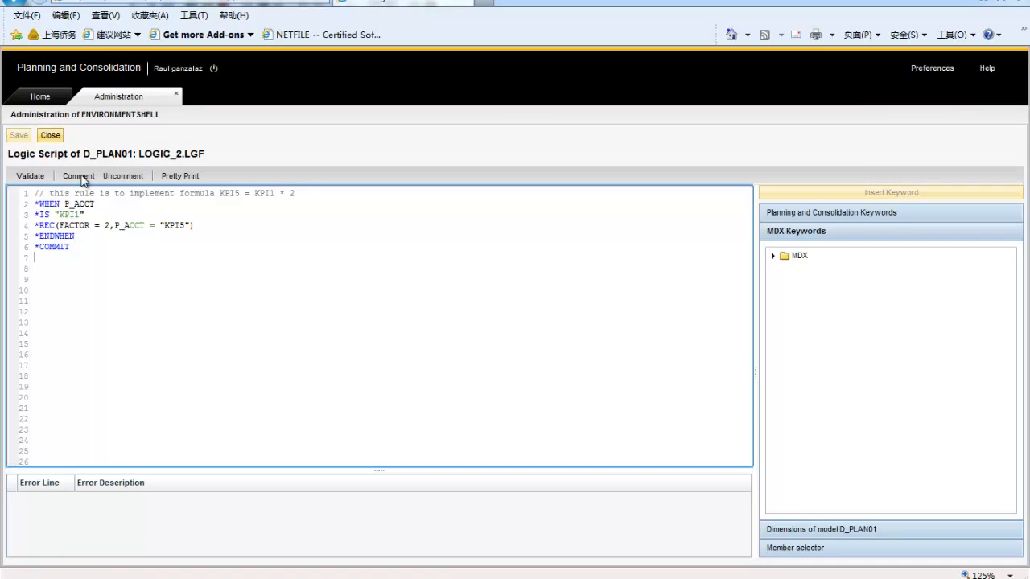
click(51, 136)
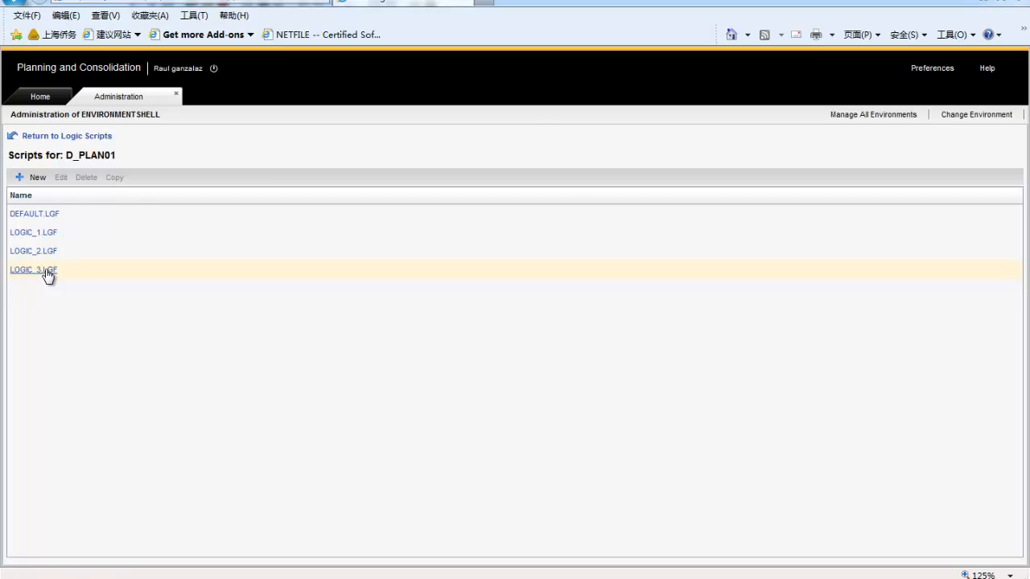
- In DEFAULT.LGF, uncomment *INCLUDE LOGIC_3.LGF, comment out *INCLUDE LOGIC_2.LGF with //, then save and close the script
double_click(47, 213)
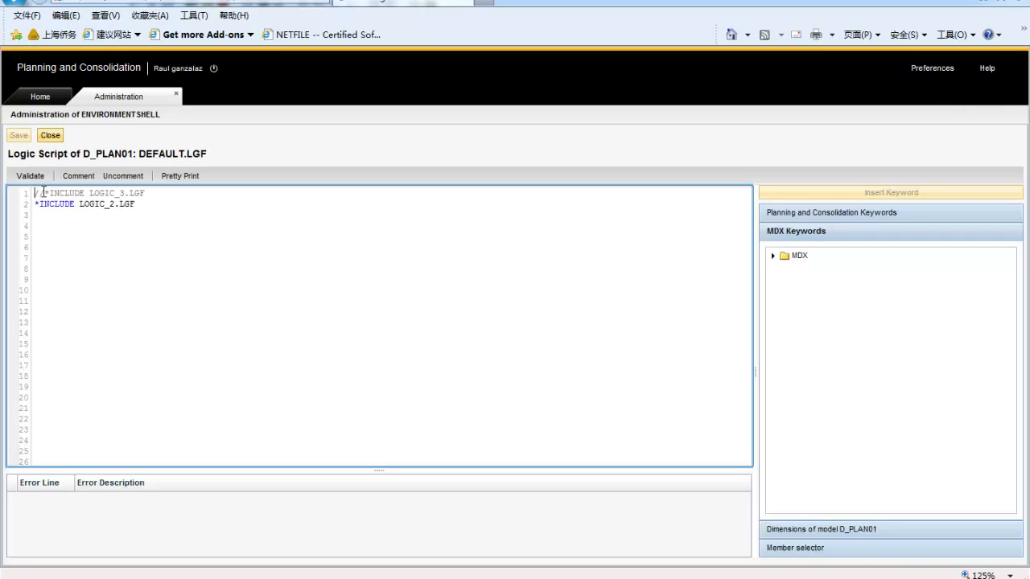
key(BackSpace)
key(BackSpace)
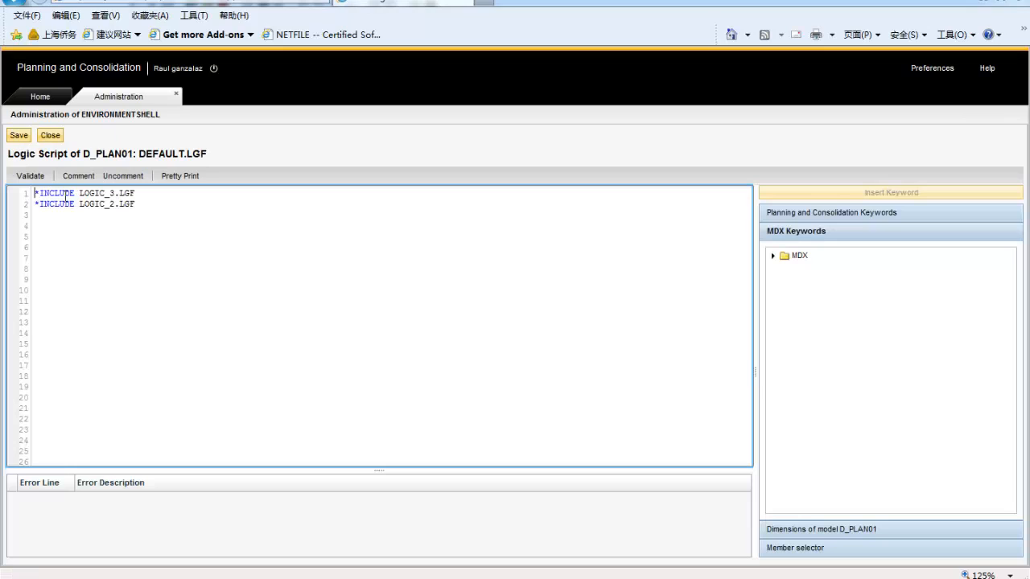
key(Down)
text(//)
double_click(112, 193)
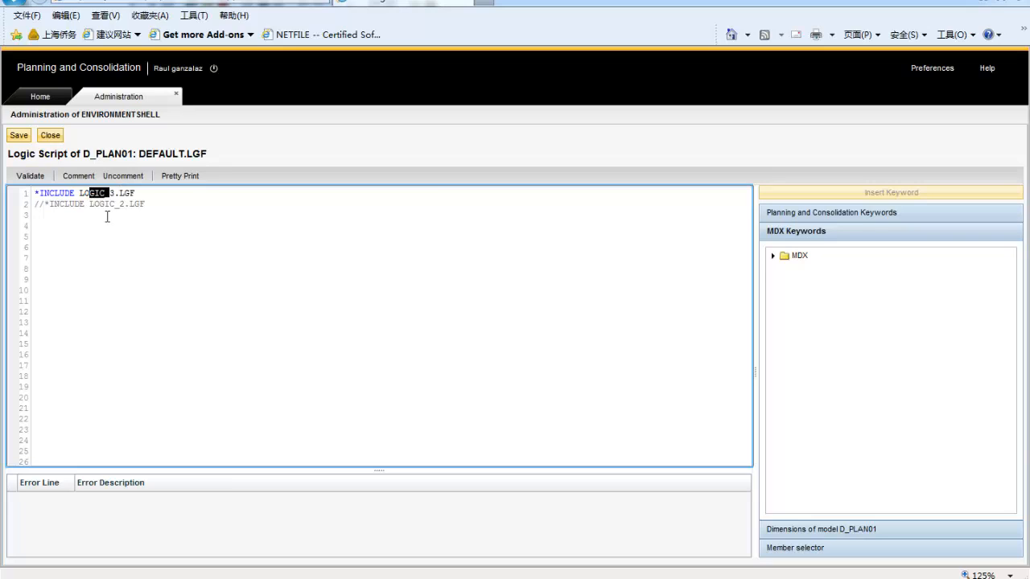
text(3)
click(15, 142)
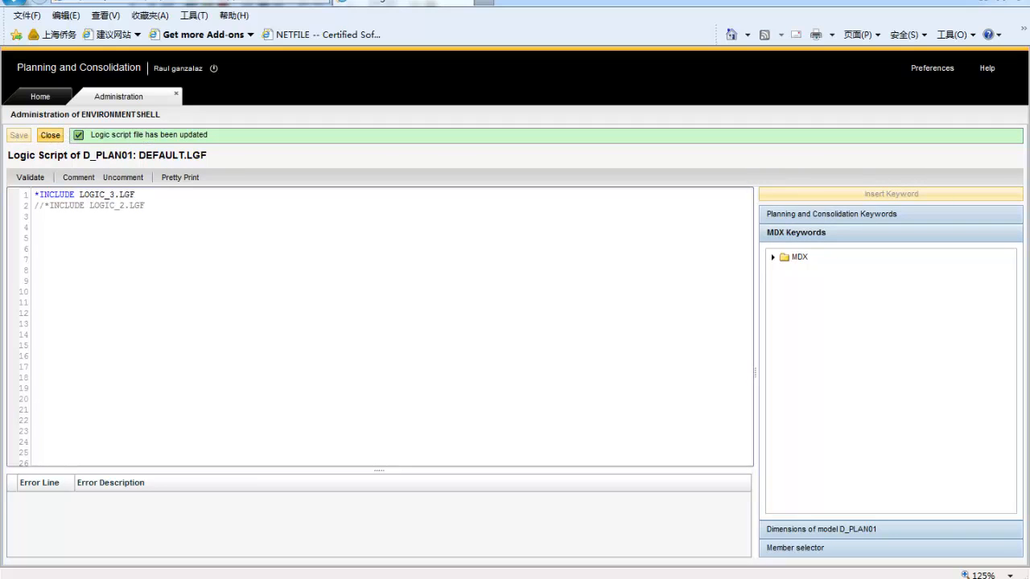
click(49, 135)
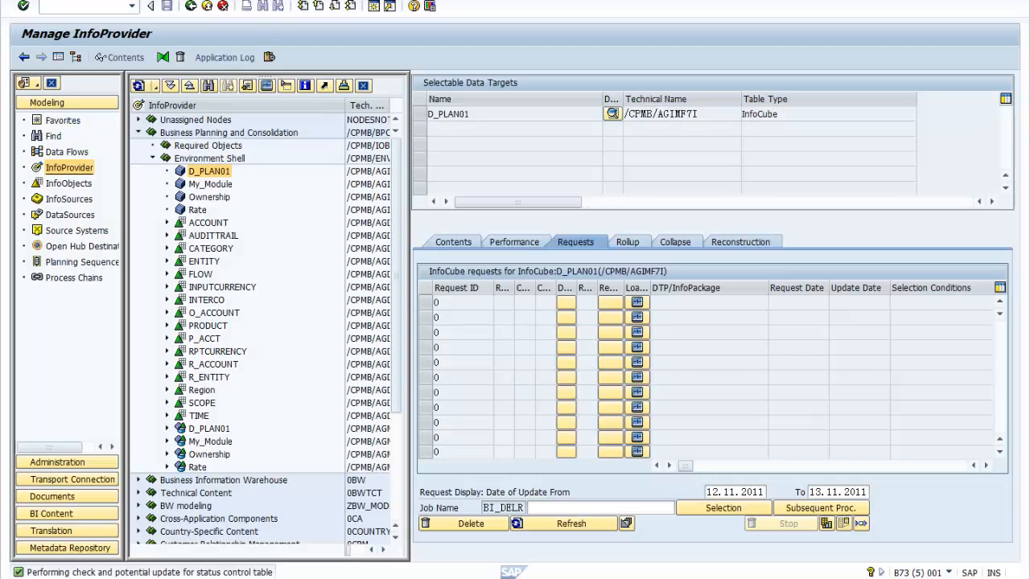
- Switch D_PLAN01's real-time load behavior in SAP BW to allow data loading and not planning
right_click(224, 173)
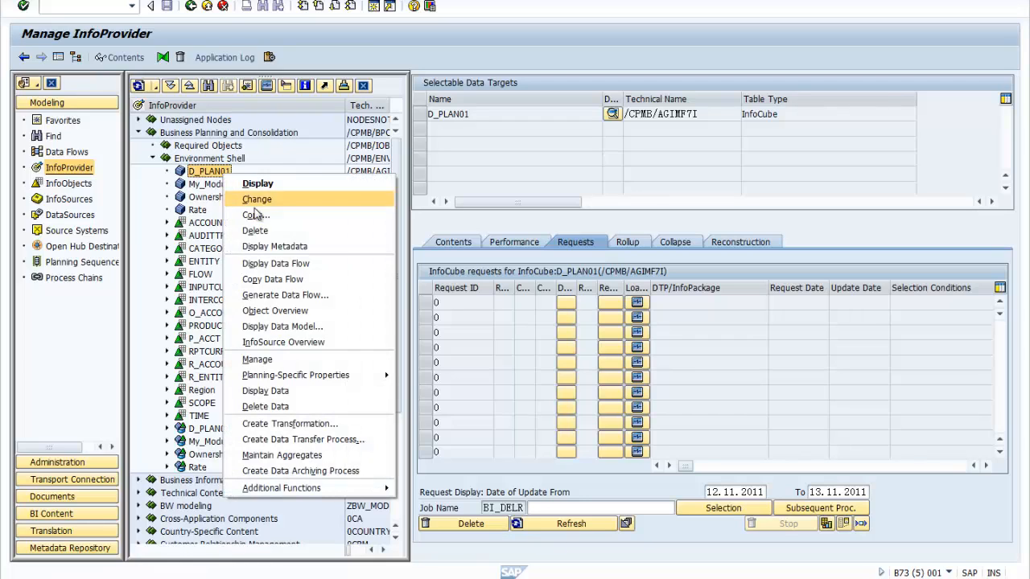
mouse_move(314, 378)
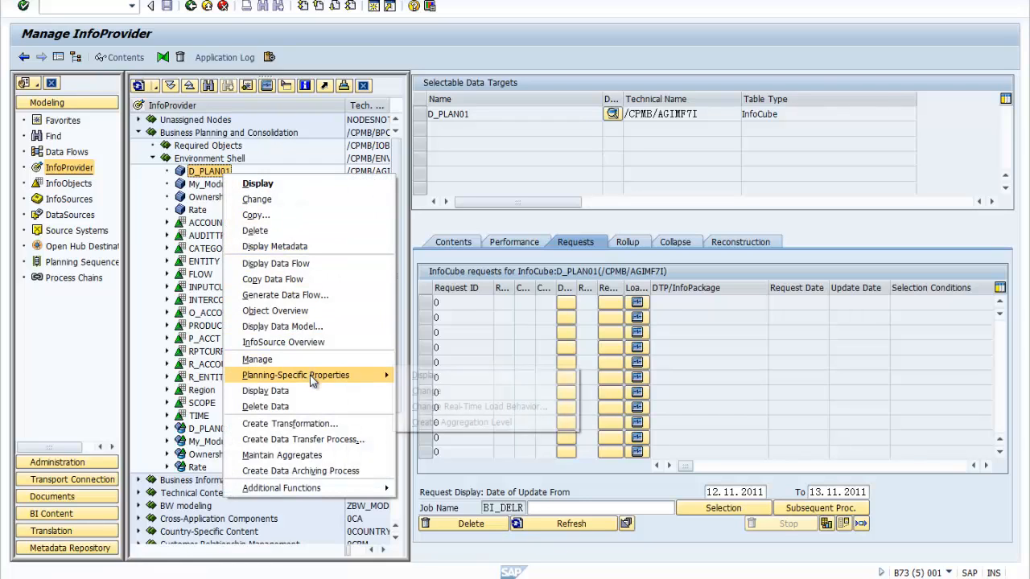
click(507, 408)
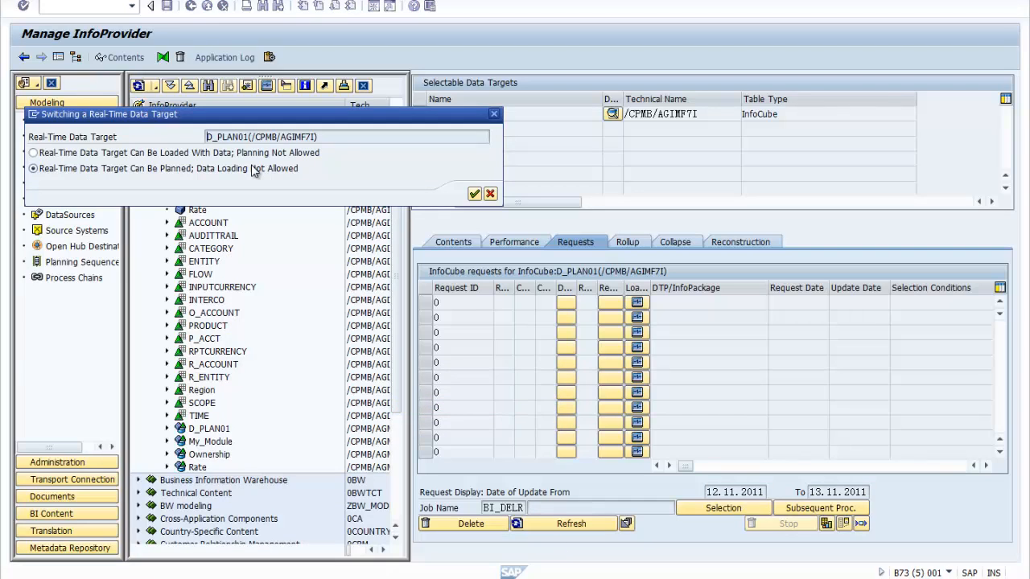
click(257, 153)
click(474, 194)
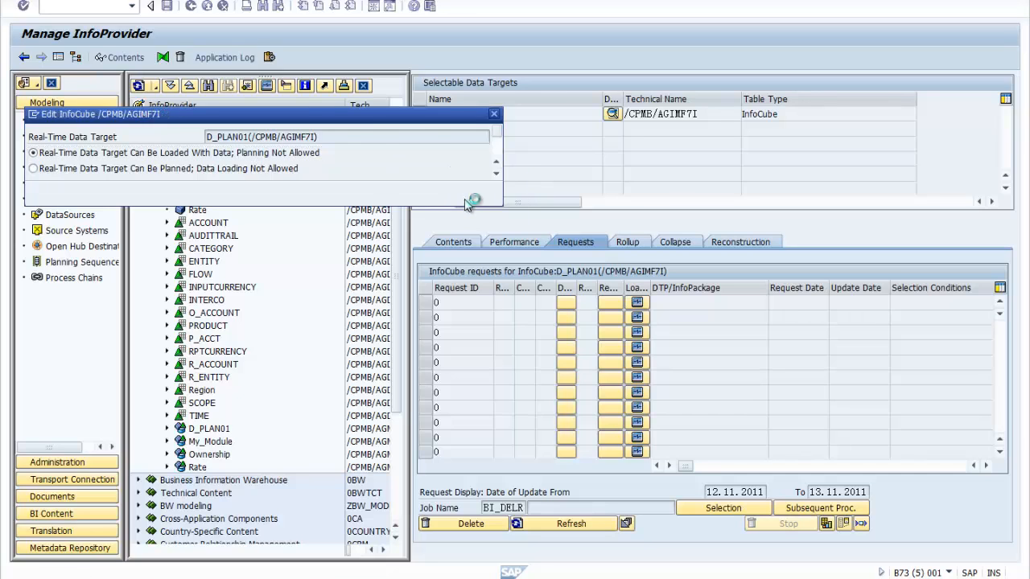
- Delete the data of the D_PLAN01 InfoCube while keeping the data in its dimension tables
click(283, 236)
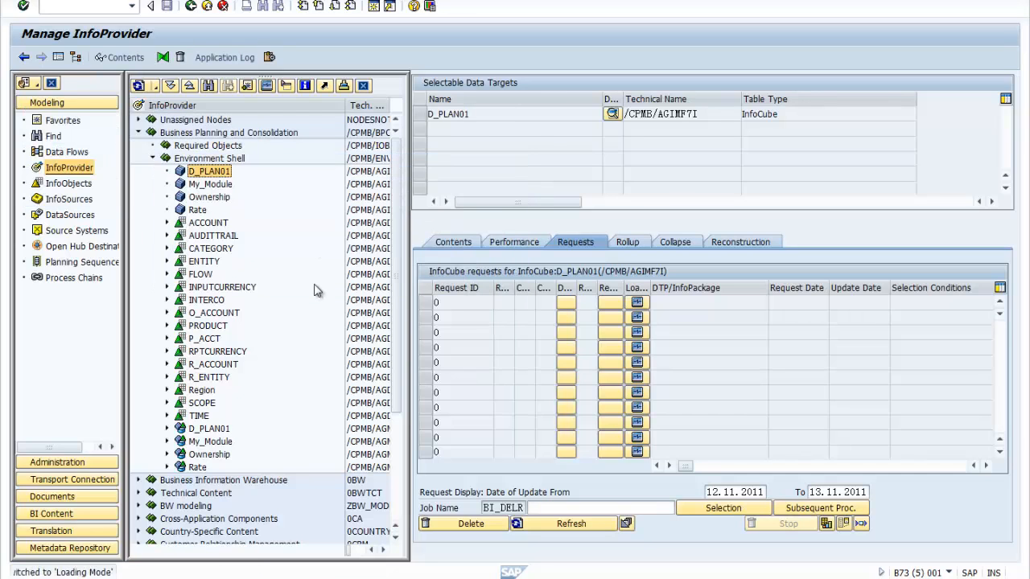
right_click(220, 171)
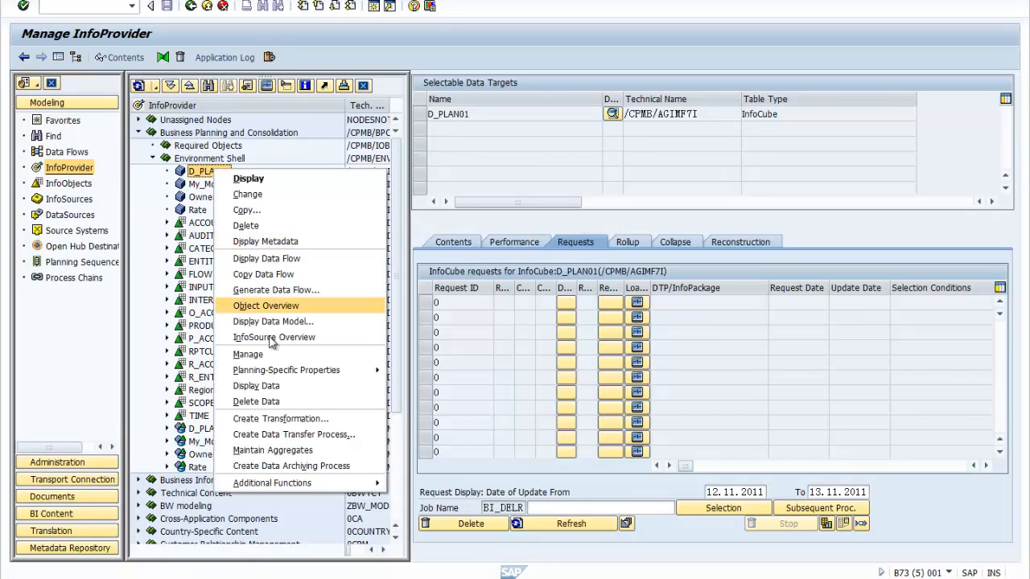
click(274, 401)
click(224, 235)
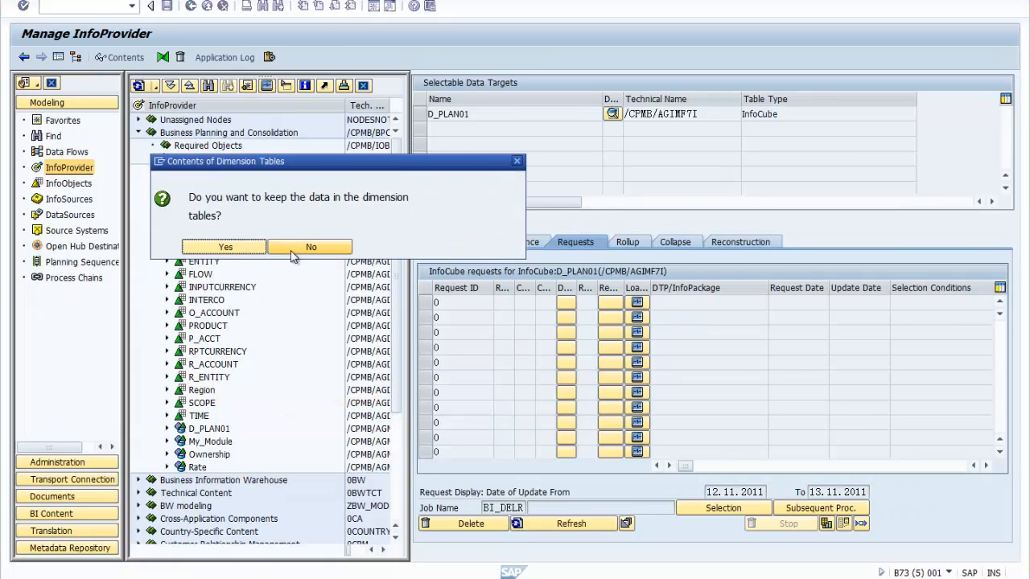
click(233, 248)
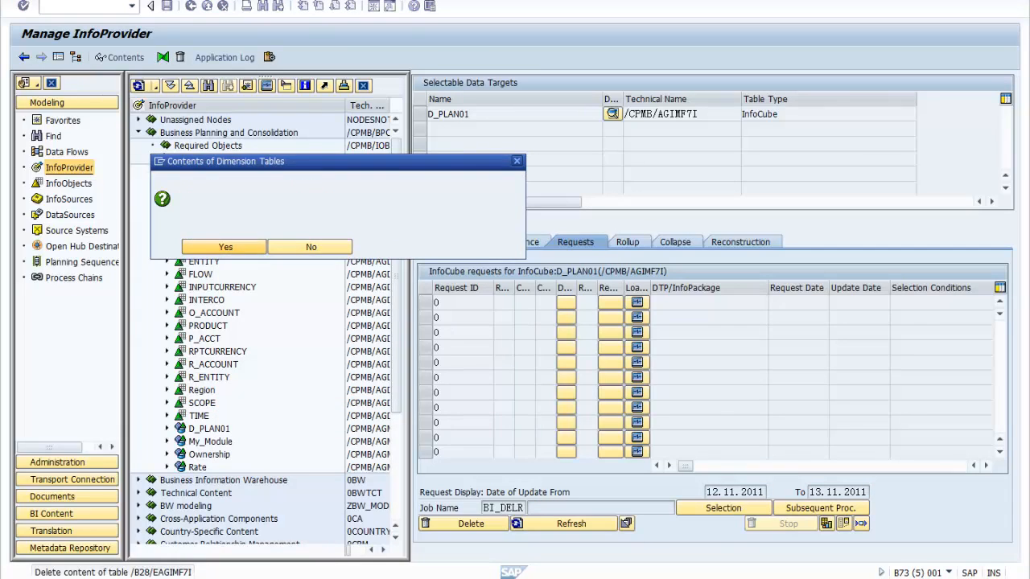
click(350, 304)
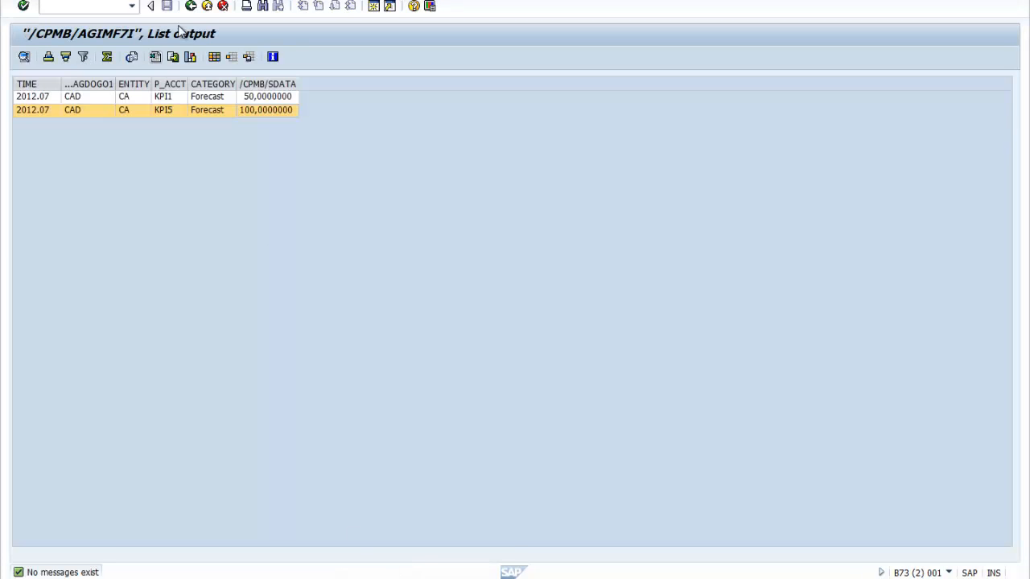
- Rerun the unfiltered D_PLAN01 data listing, and in Planning and Consolidation review the DEFAULT.LGF include lines and close the script
click(191, 7)
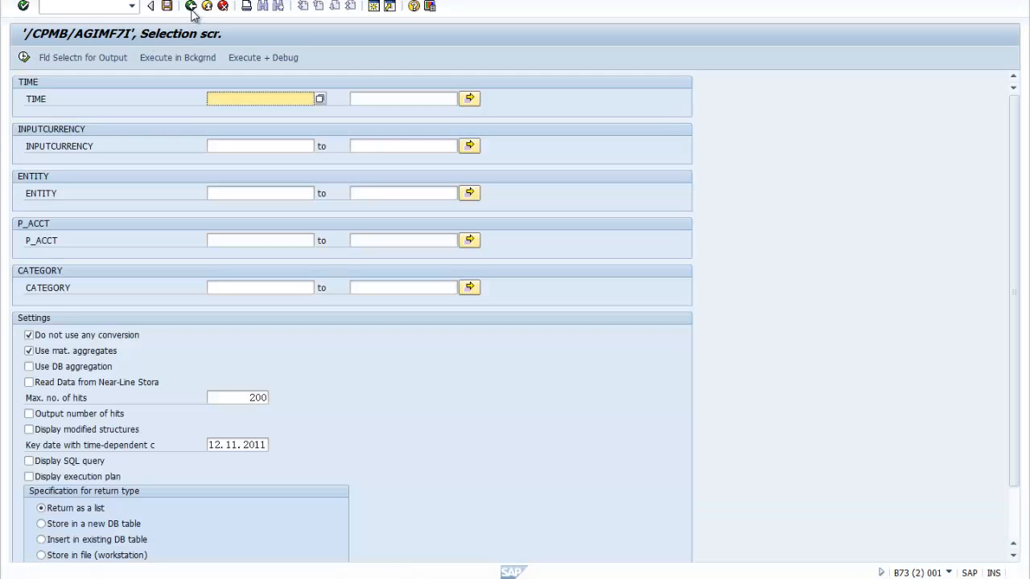
key(F8)
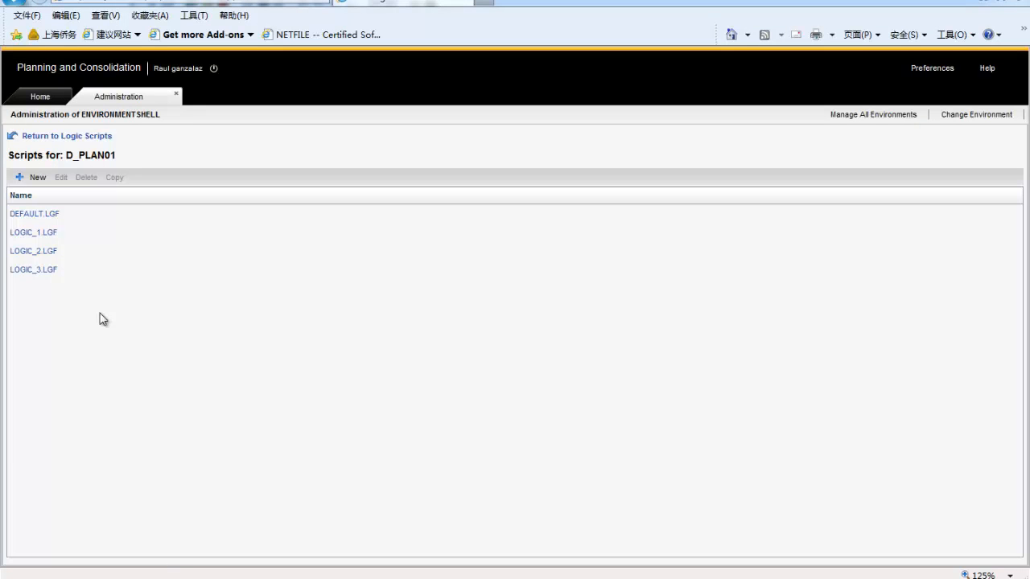
click(55, 214)
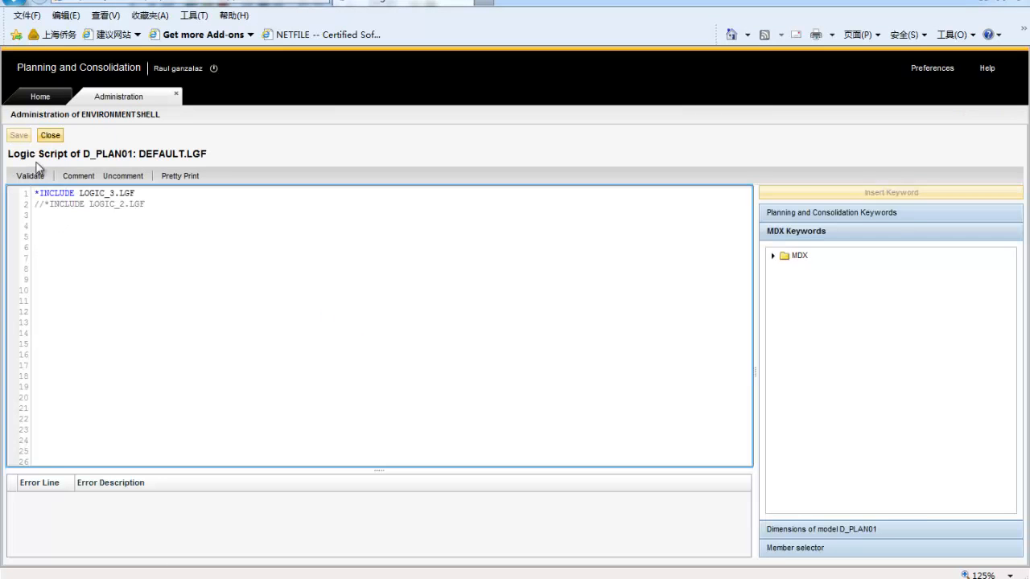
click(50, 136)
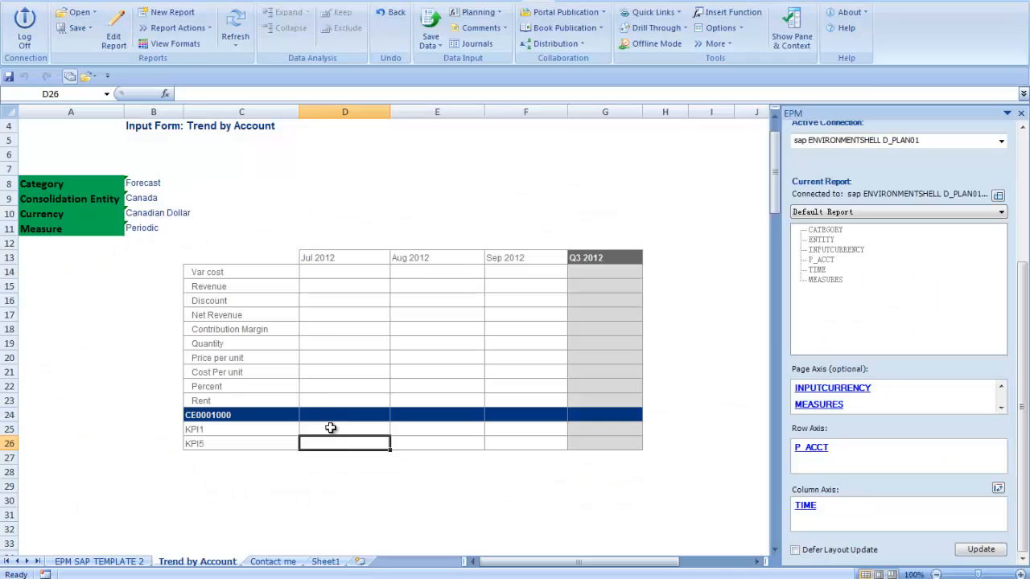
- In the Excel EPM input form, enter 150 for KPI1 in Jul 2012 and try to save and refresh the worksheet data
click(333, 432)
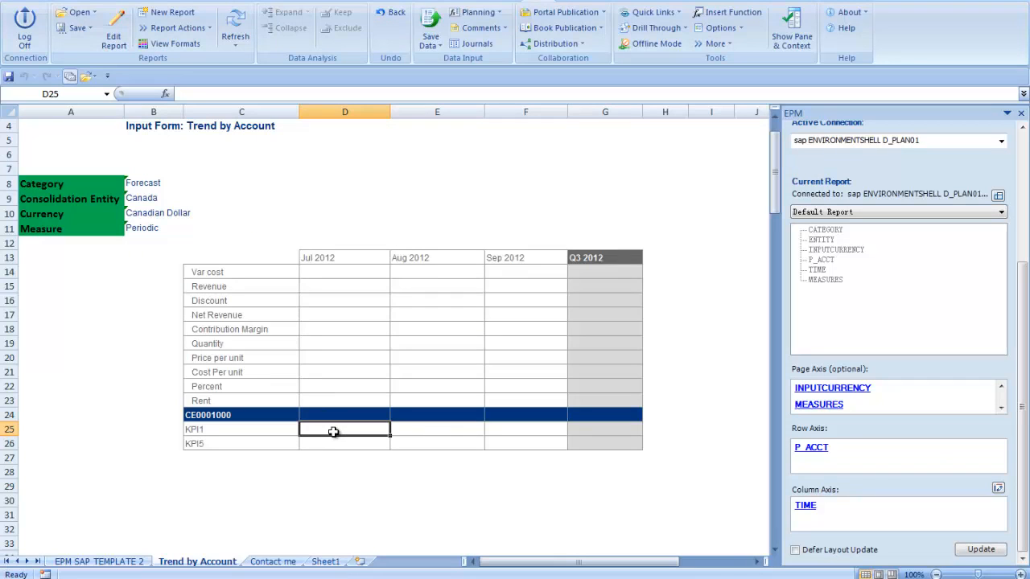
text(150)
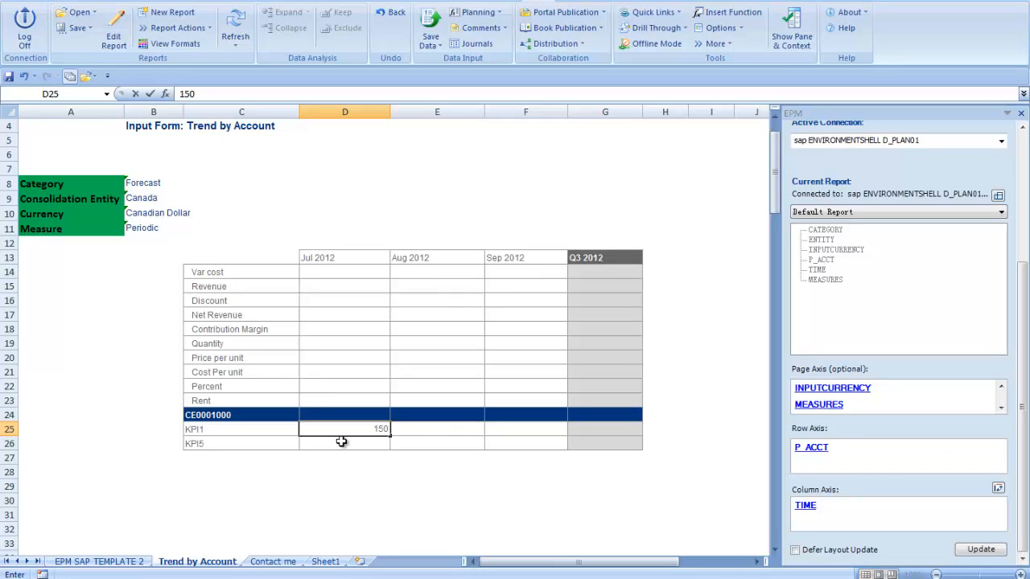
click(342, 442)
click(432, 45)
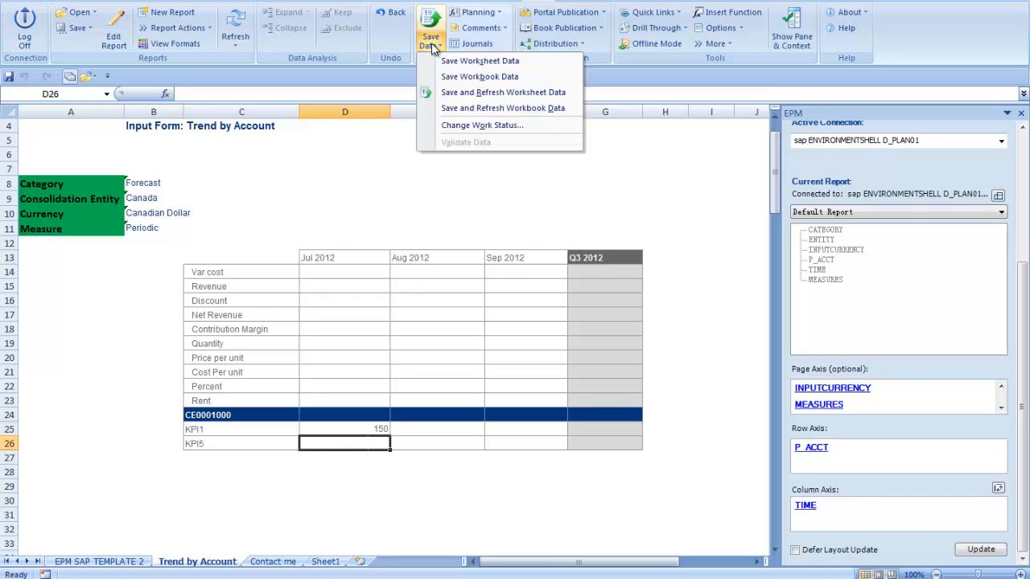
click(480, 91)
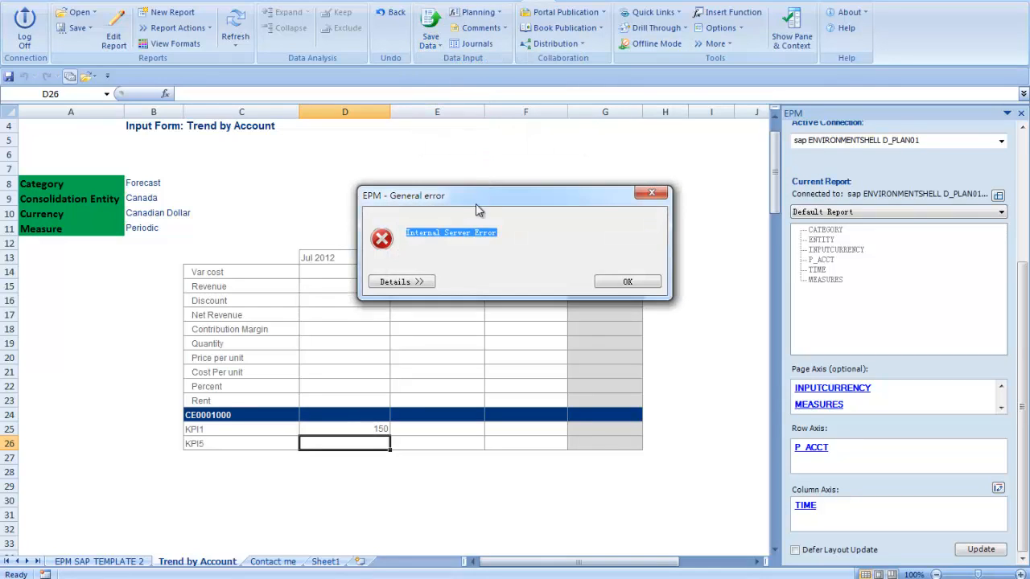
- Examine the server message details of the failed save and dismiss the error
click(428, 284)
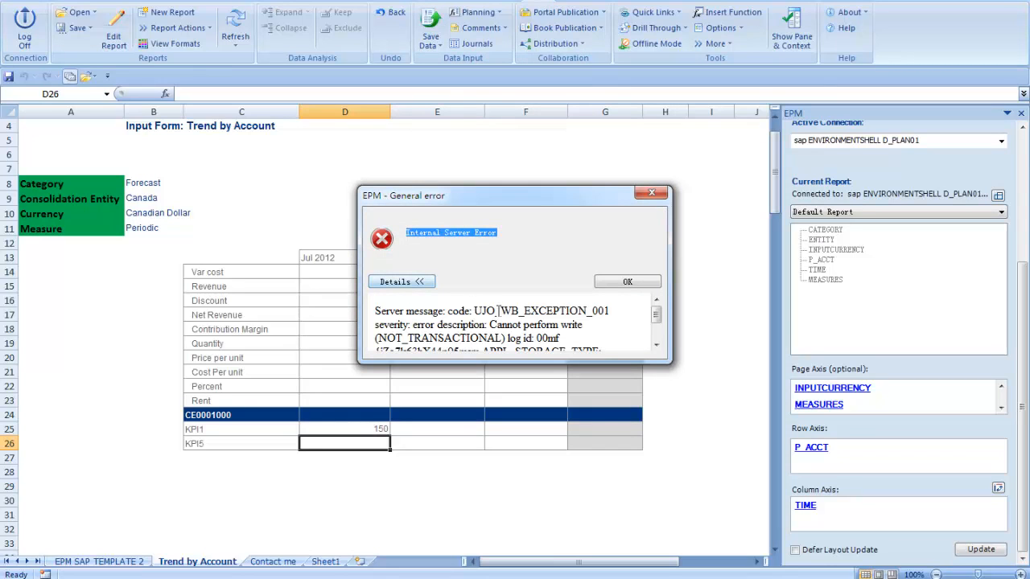
click(655, 333)
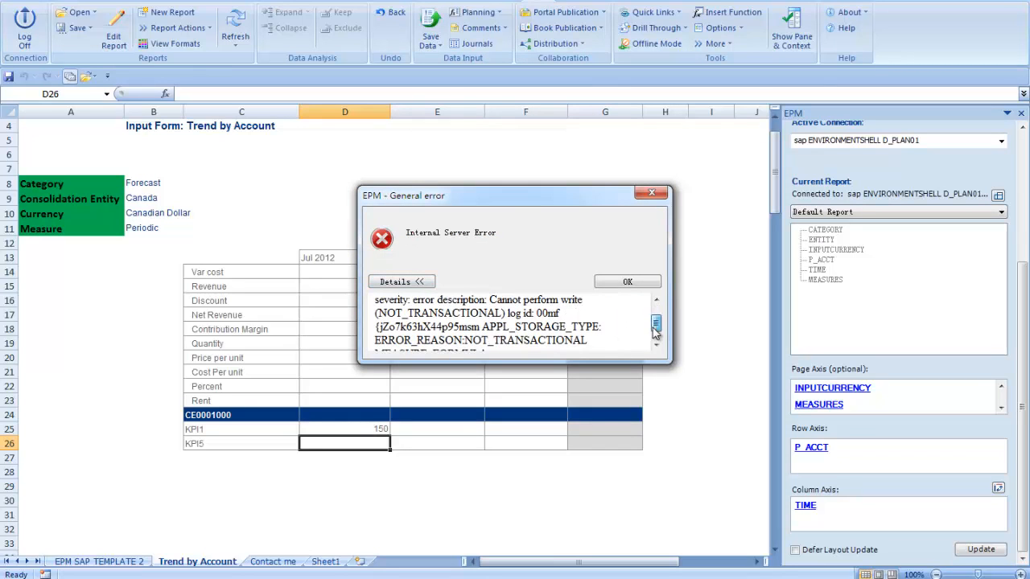
click(627, 279)
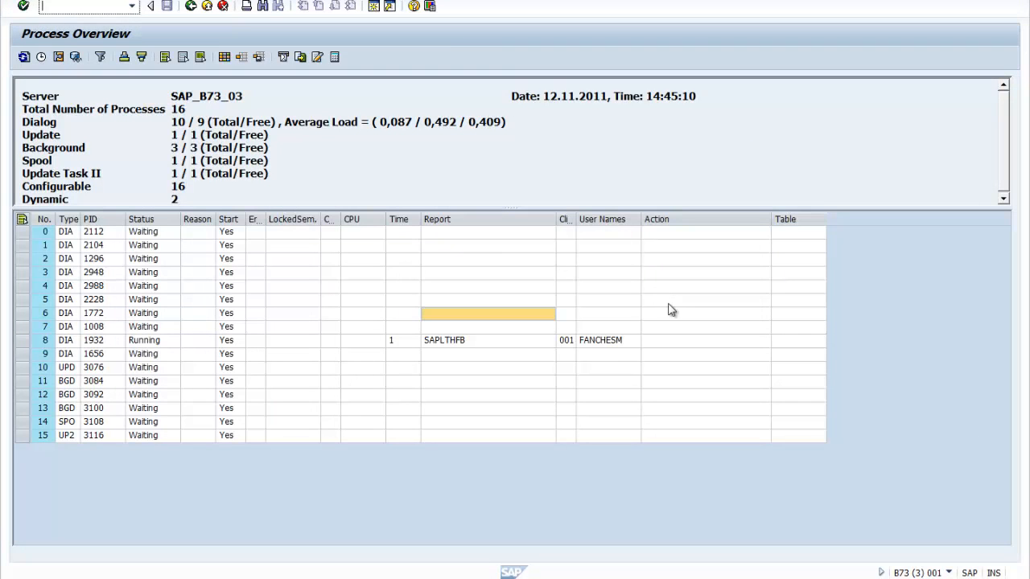
- From the Planning and Consolidation start page, launch EPM Office Add-in Excel, connect to the ENVIRONMENTSHELL D_PLAN01 model, and maximize the workbook window
click(649, 383)
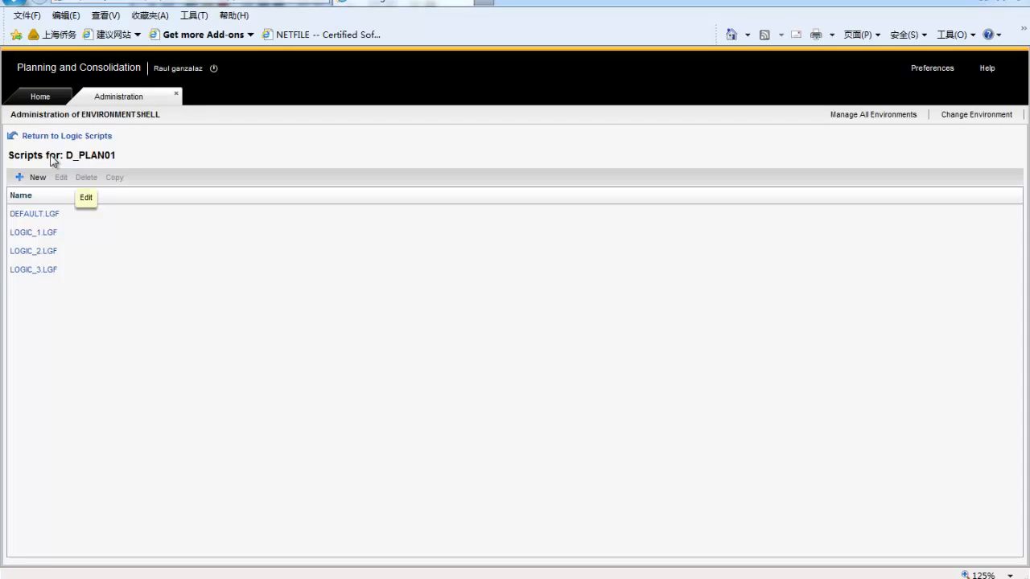
click(37, 99)
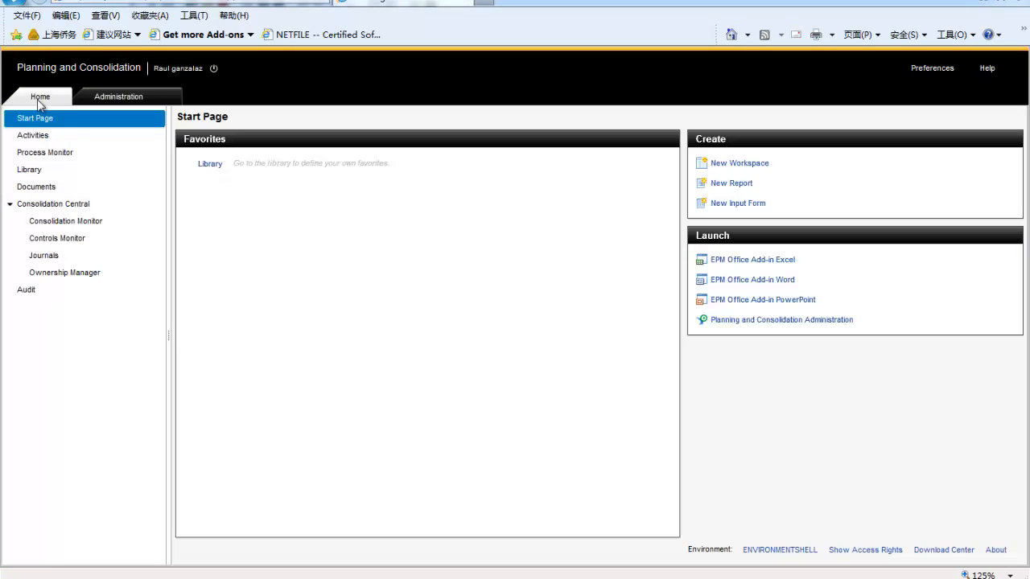
click(744, 260)
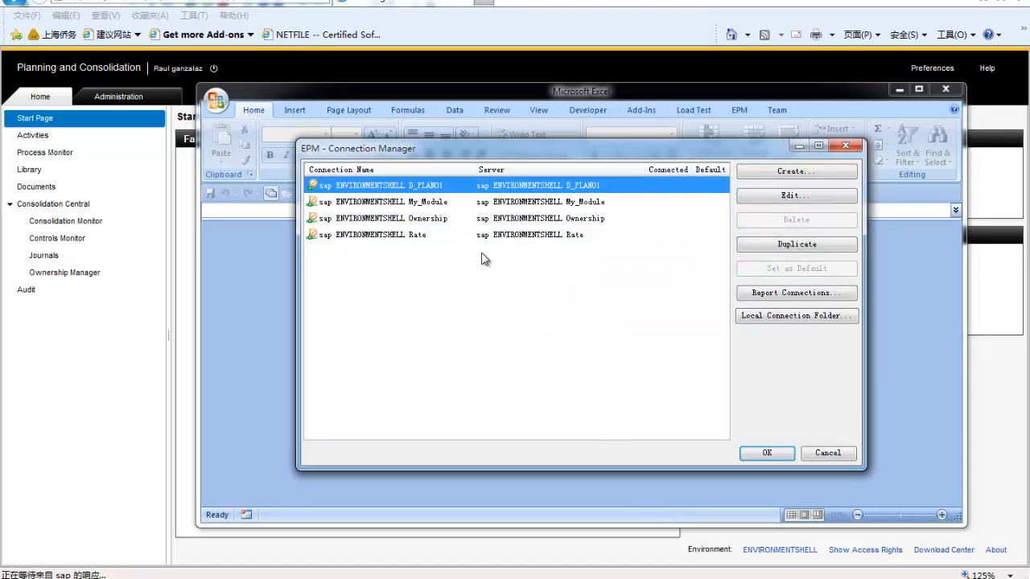
double_click(428, 186)
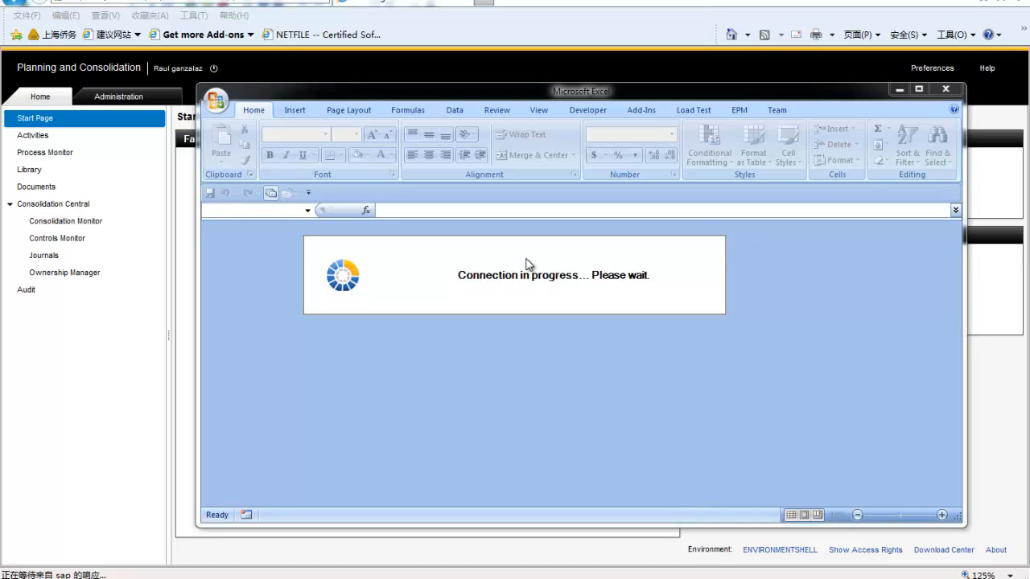
click(920, 89)
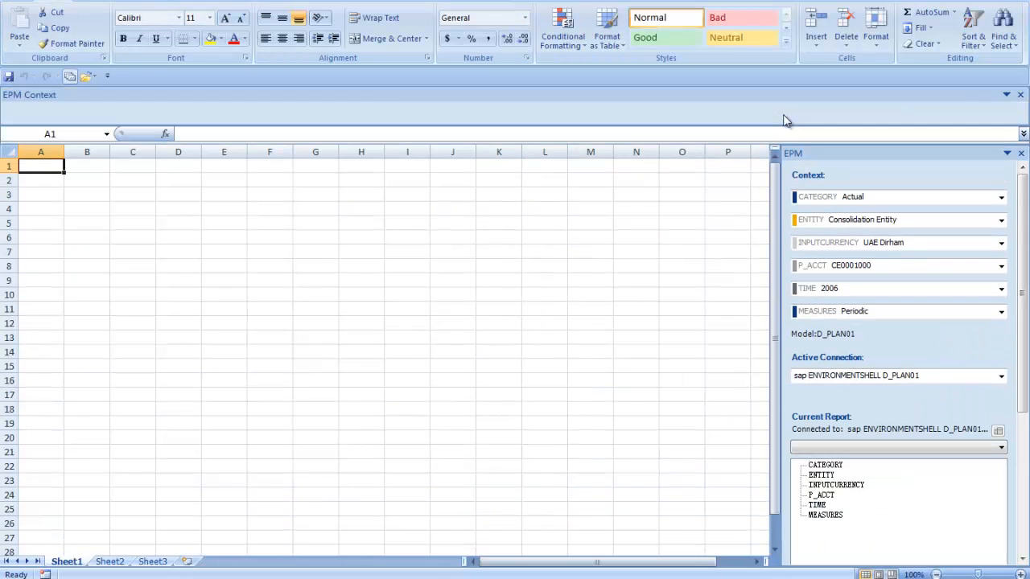
- Open the Trend by Account input form from the My Report folder of the server's team template library
click(537, 3)
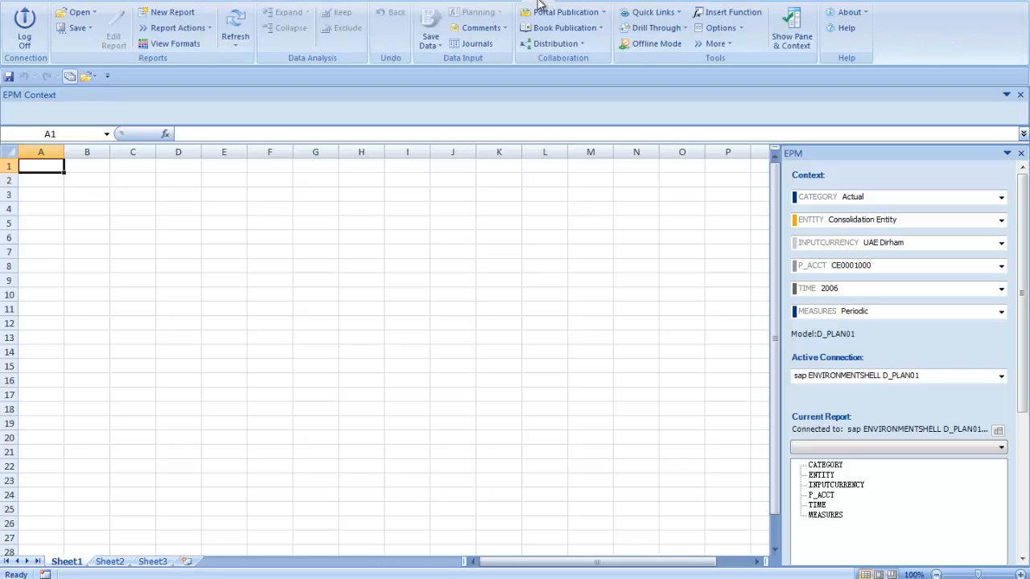
click(96, 14)
click(129, 95)
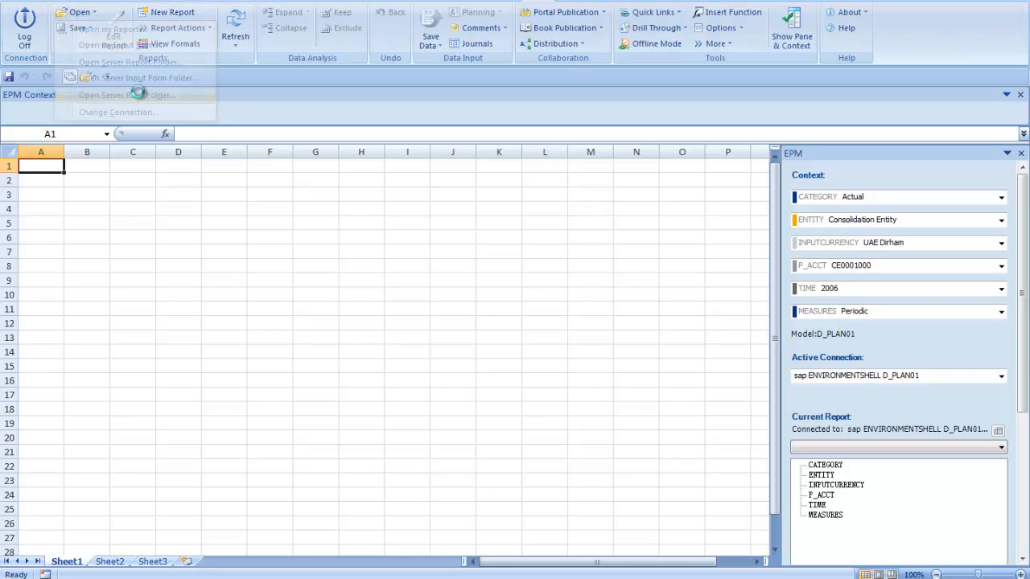
click(114, 242)
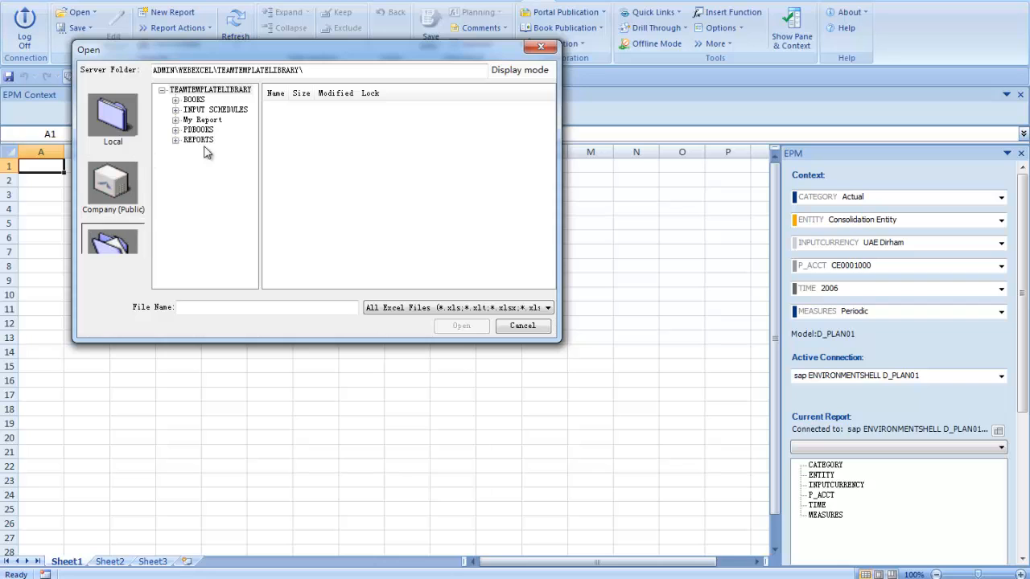
click(202, 120)
double_click(328, 105)
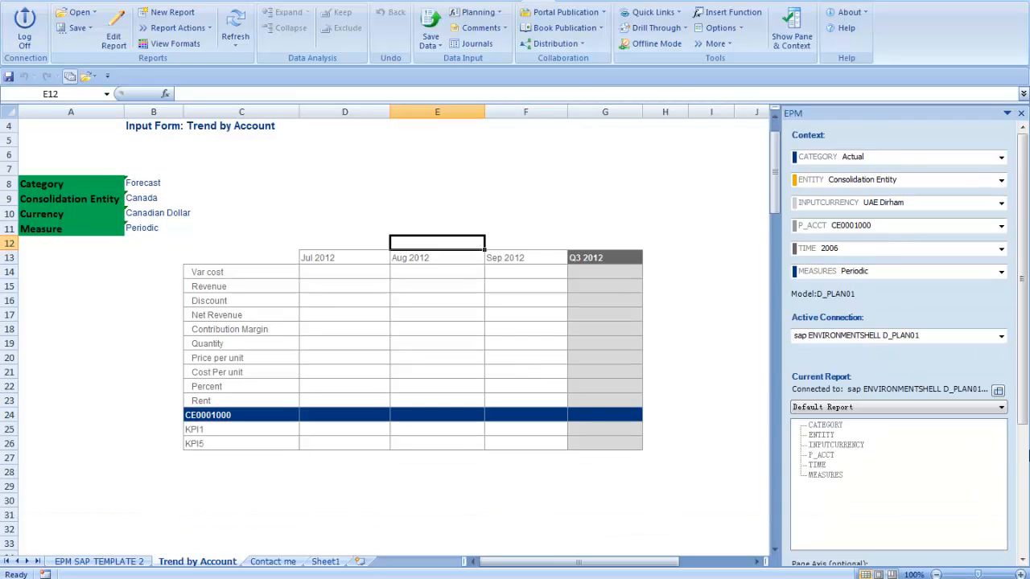
- Set KPI1 for Jul 2012 to 150 in the reopened form and try to save and refresh the worksheet data again
click(1025, 467)
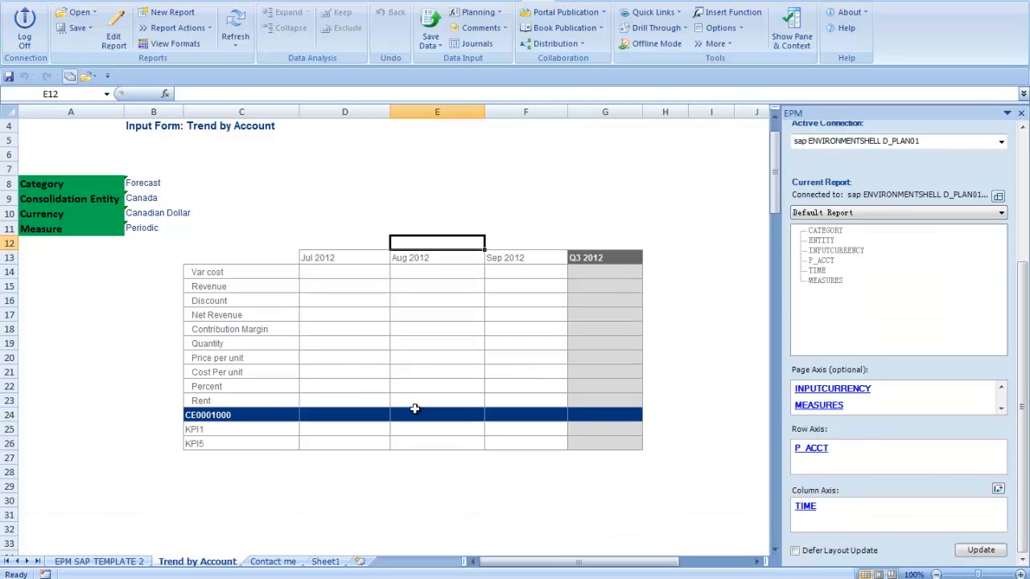
click(327, 425)
text(1)
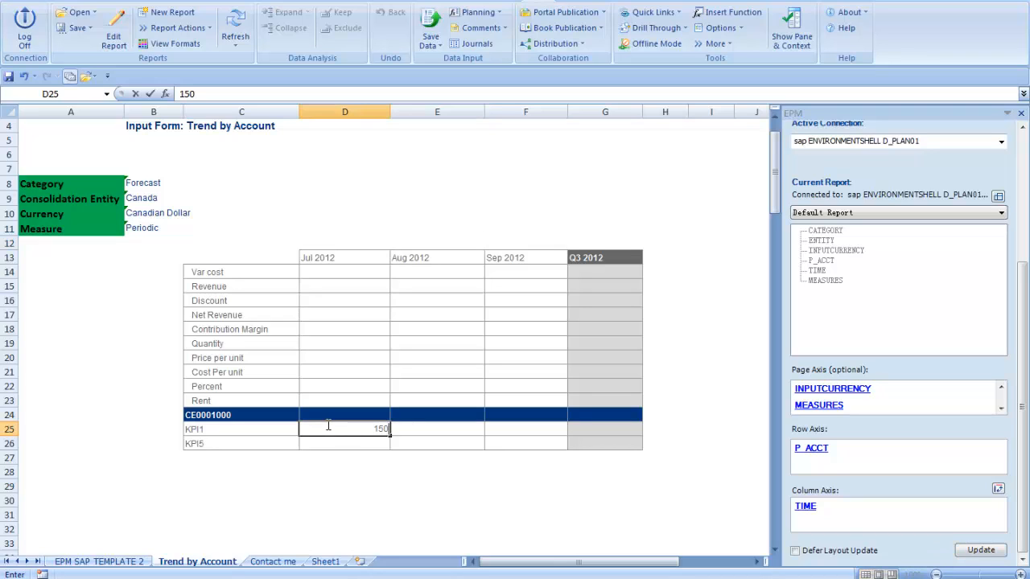
text(50)
click(349, 446)
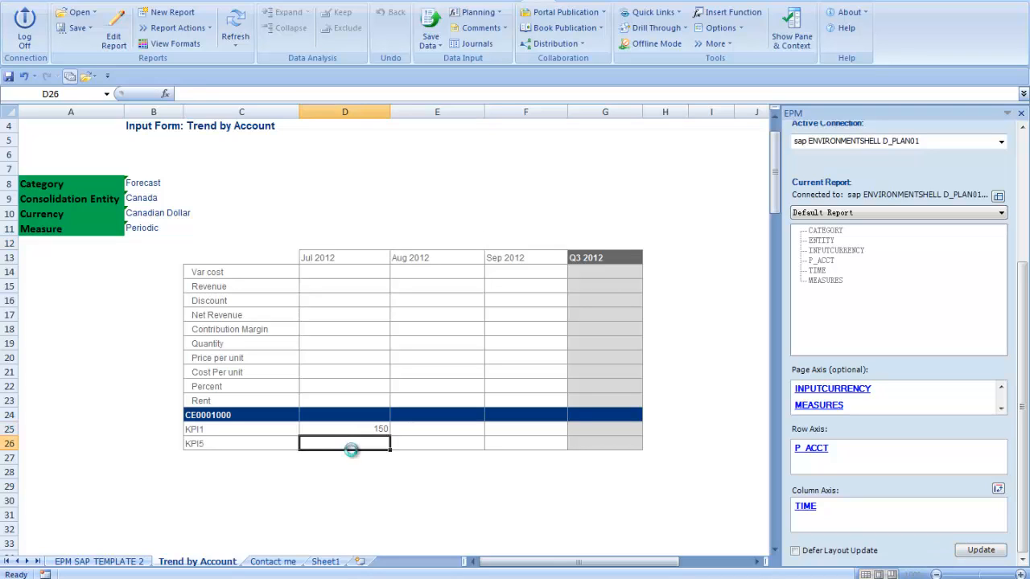
click(439, 47)
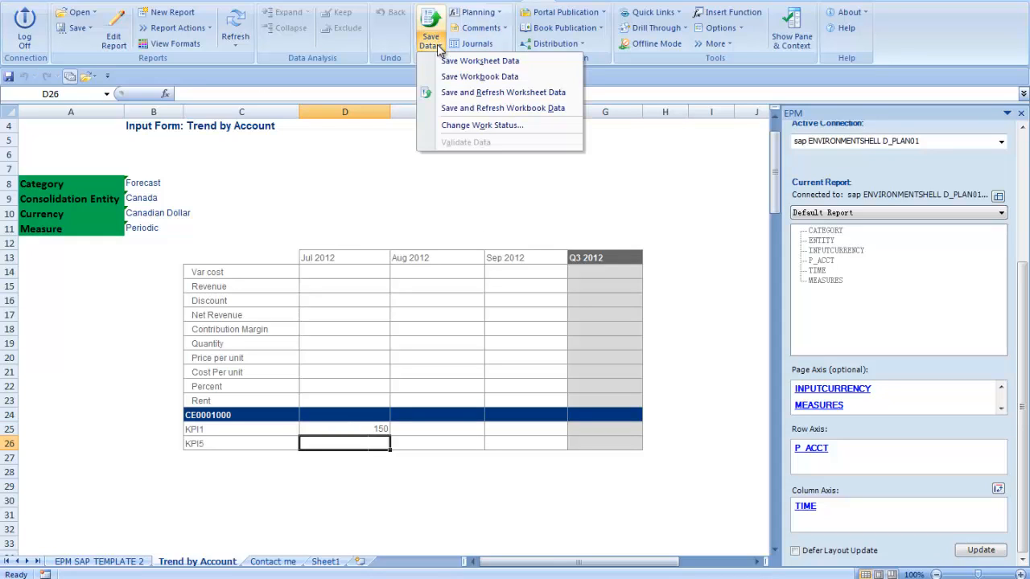
click(470, 94)
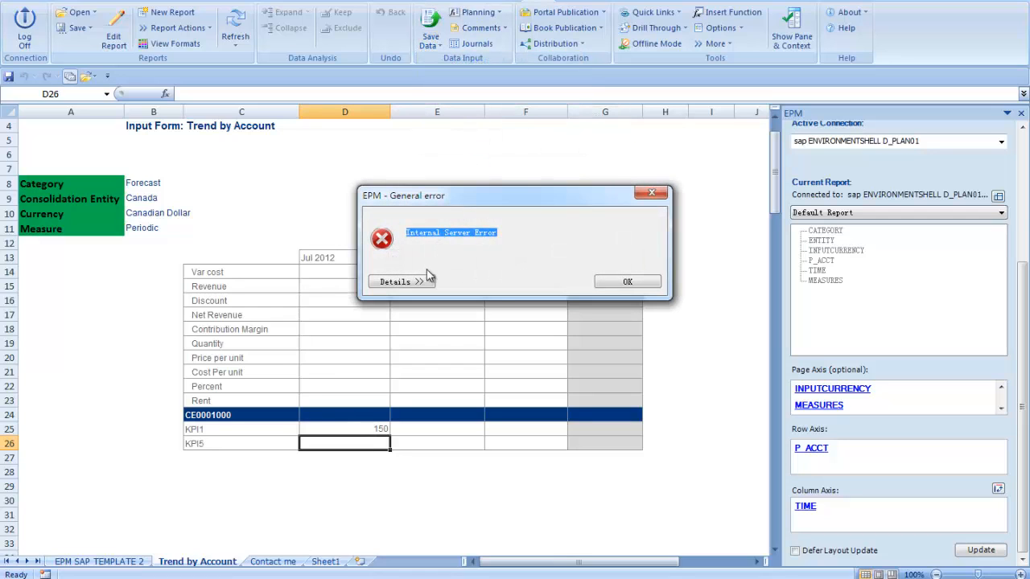
- Read the details of the repeated save error and close the message
click(420, 280)
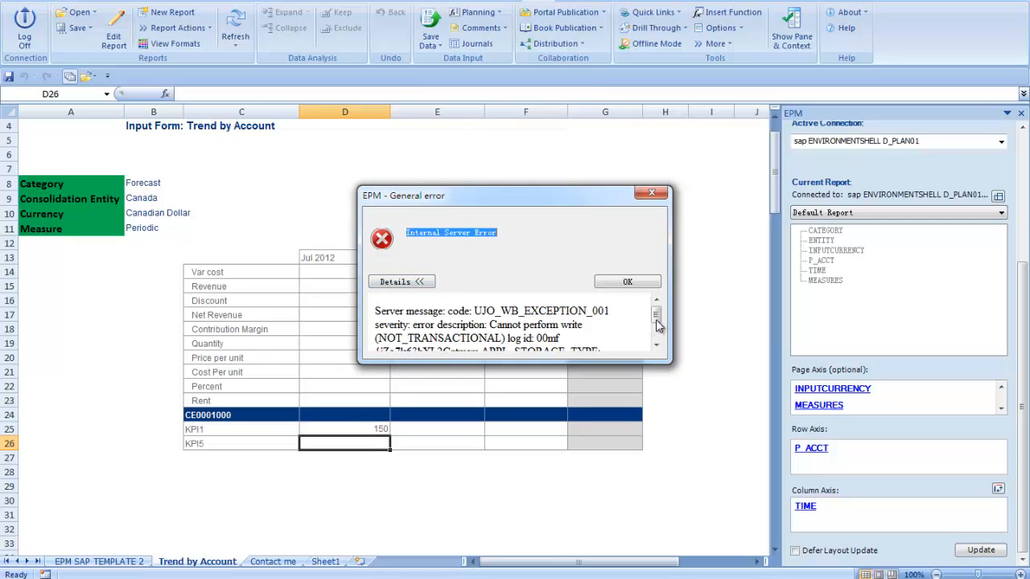
mouse_move(658, 323)
mouse_down()
mouse_move(658, 338)
mouse_move(665, 326)
mouse_up()
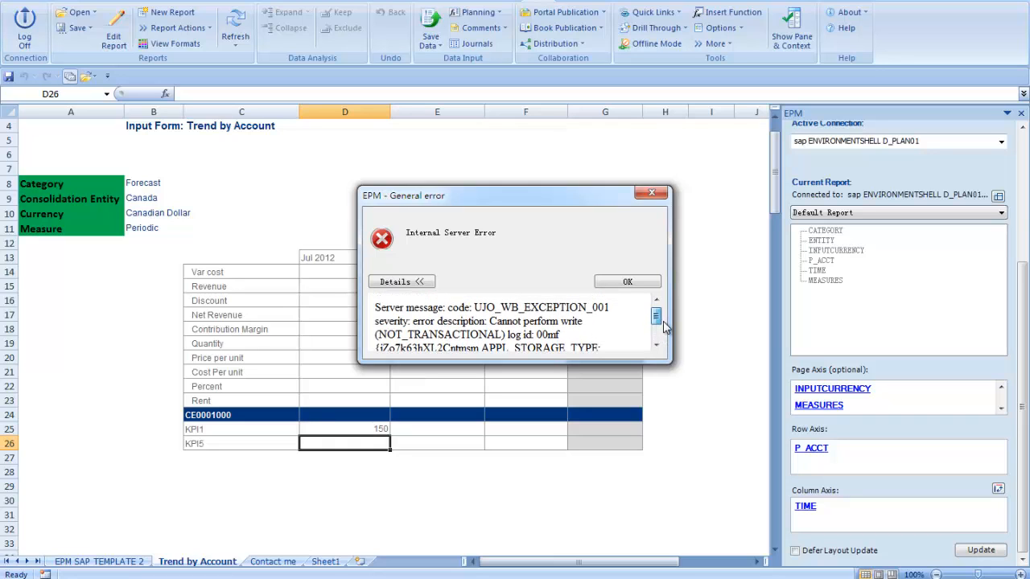
click(629, 281)
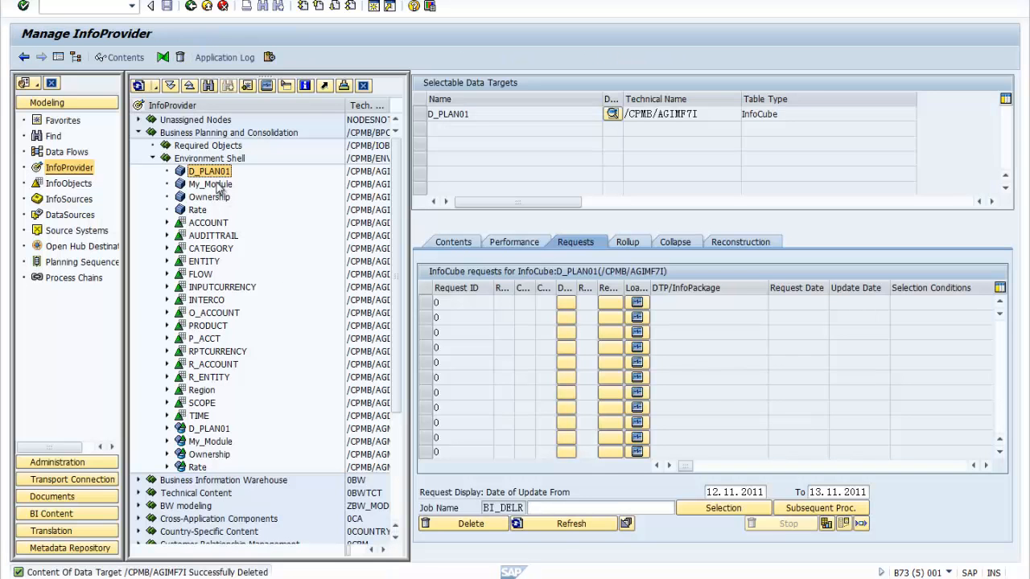
- Switch the D_PLAN01 cube's real-time load behavior to allow planning and disallow data loading, without writing a transport request
right_click(213, 178)
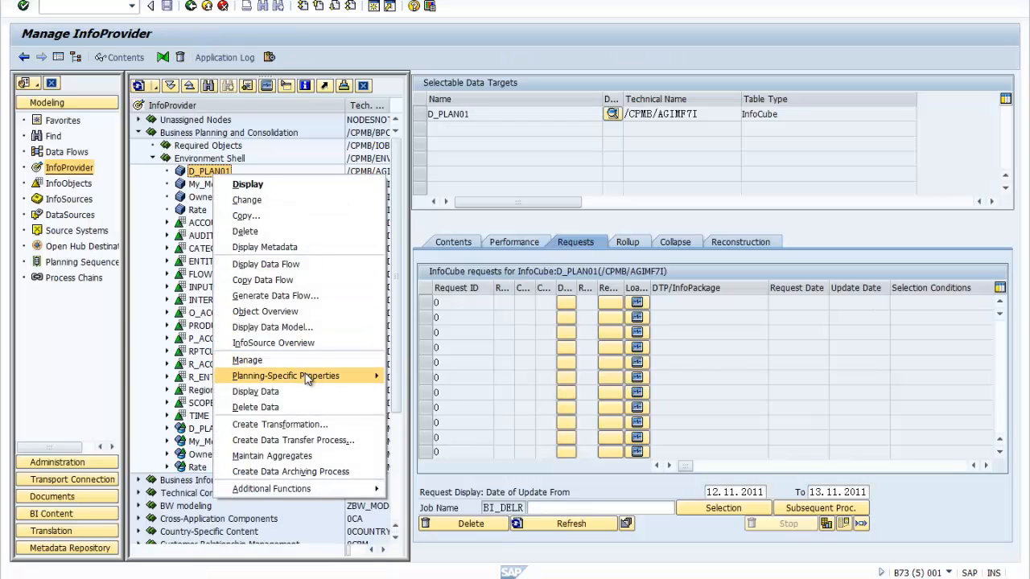
mouse_move(308, 382)
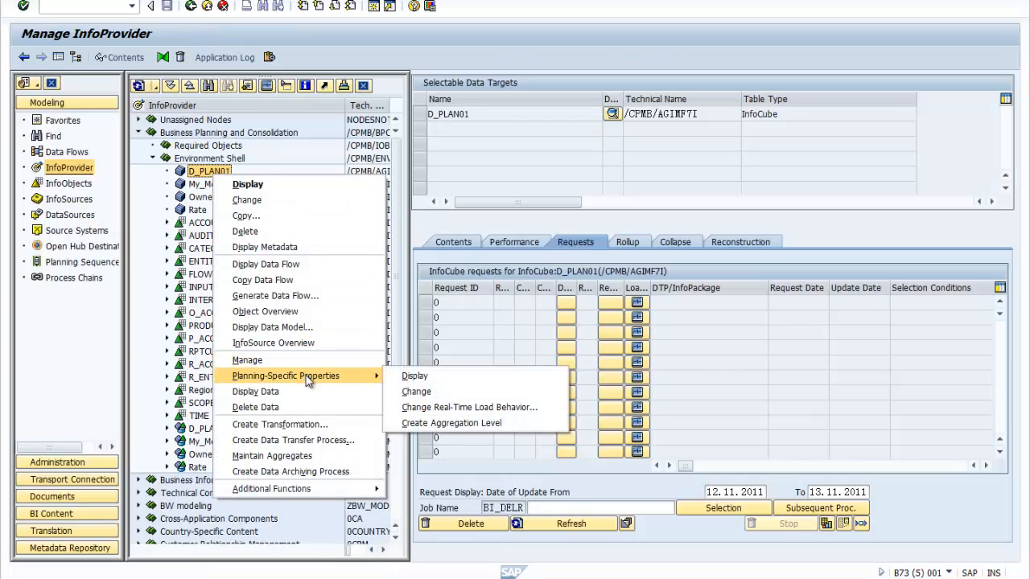
click(450, 408)
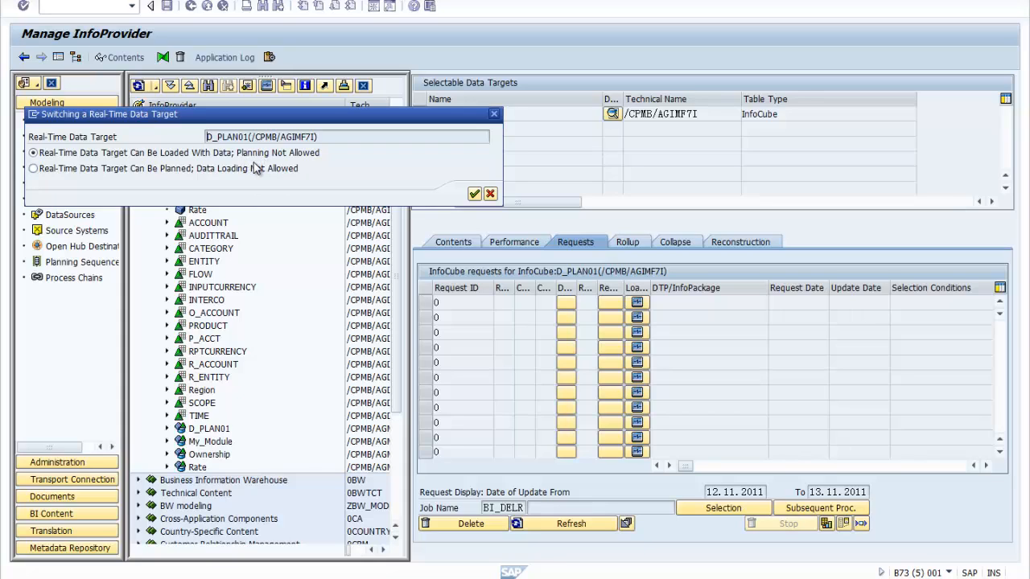
click(168, 170)
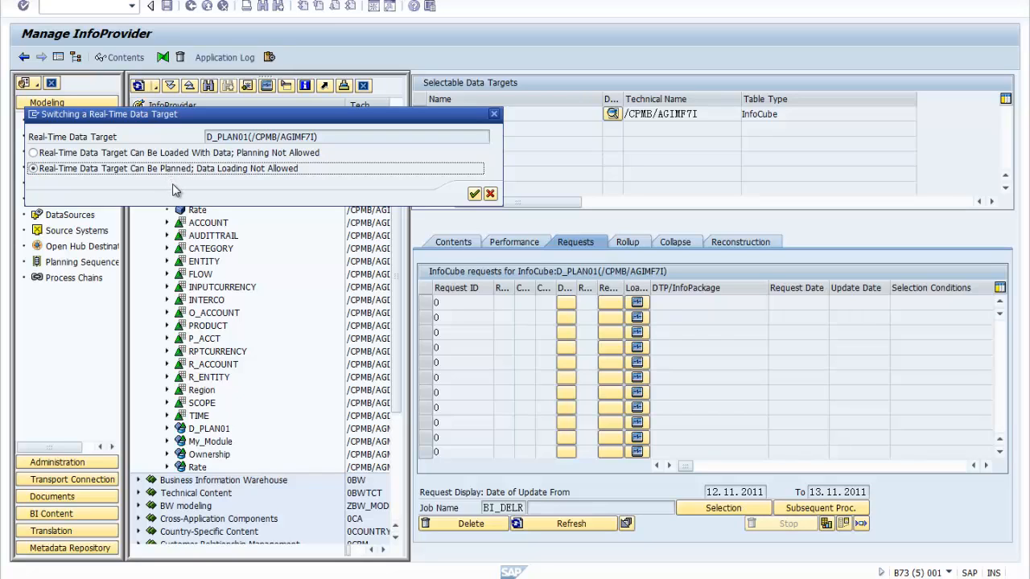
click(474, 193)
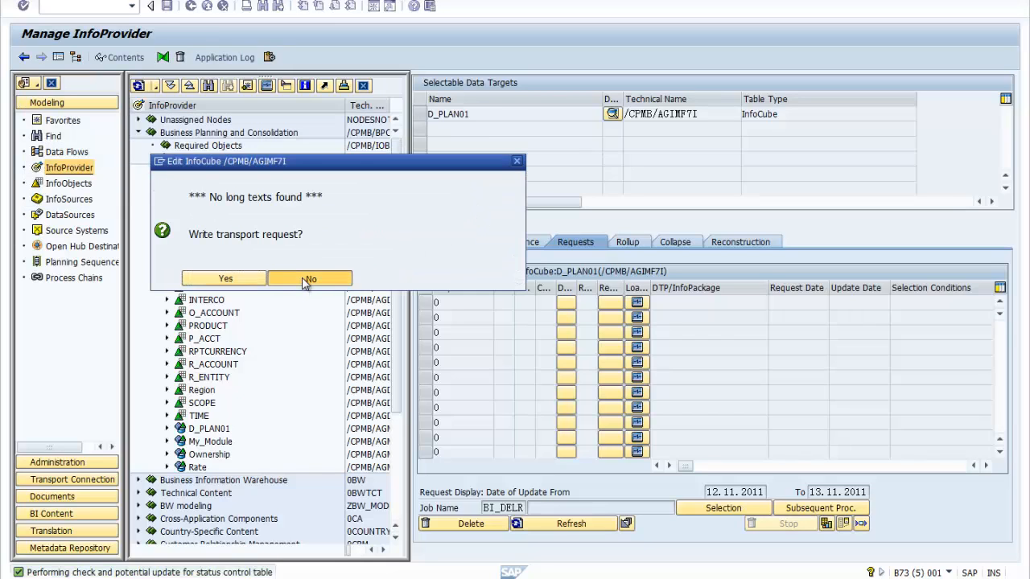
click(304, 279)
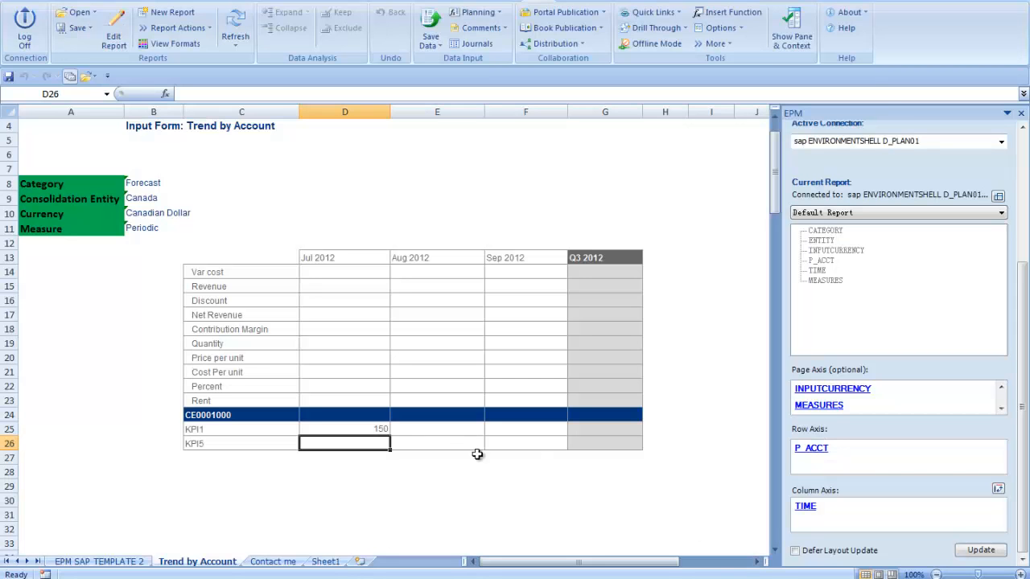
- Switch to the EPM workbook in Excel and save and refresh the Trend by Account worksheet data
click(579, 478)
click(435, 42)
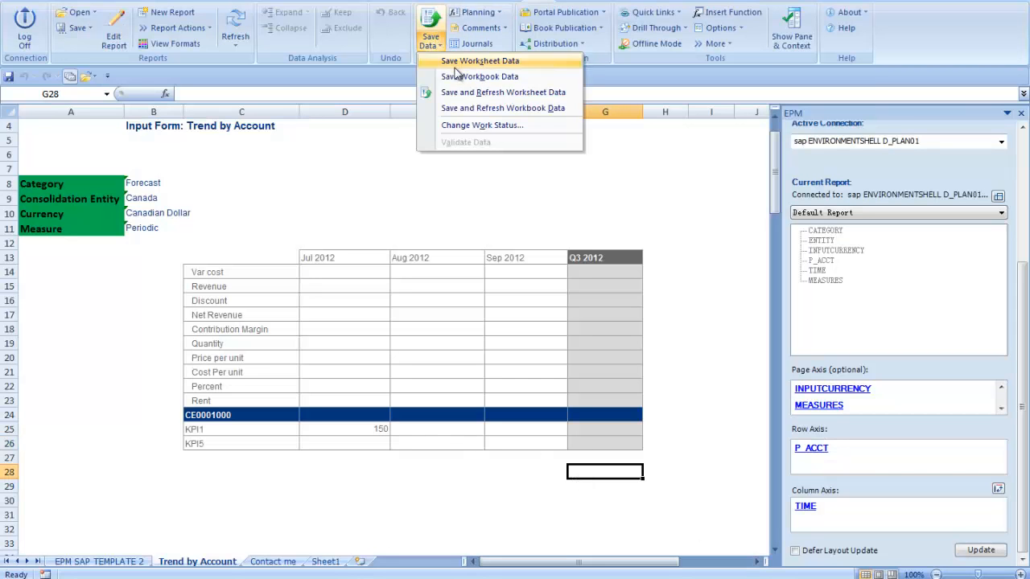
click(475, 94)
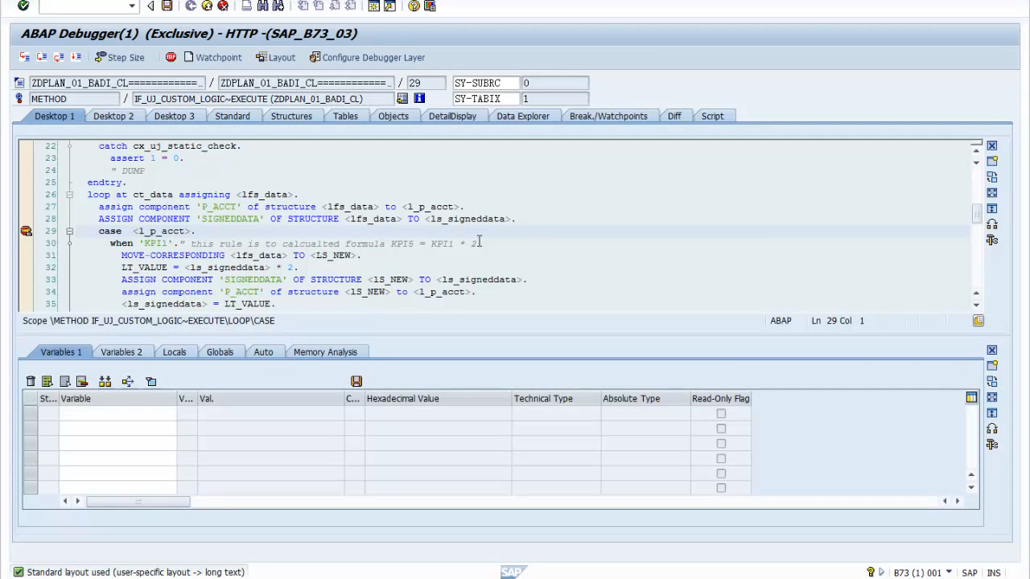
- In the ABAP debugger, review the KPI1 rule code and display the value of <l_p_acct>
click(202, 244)
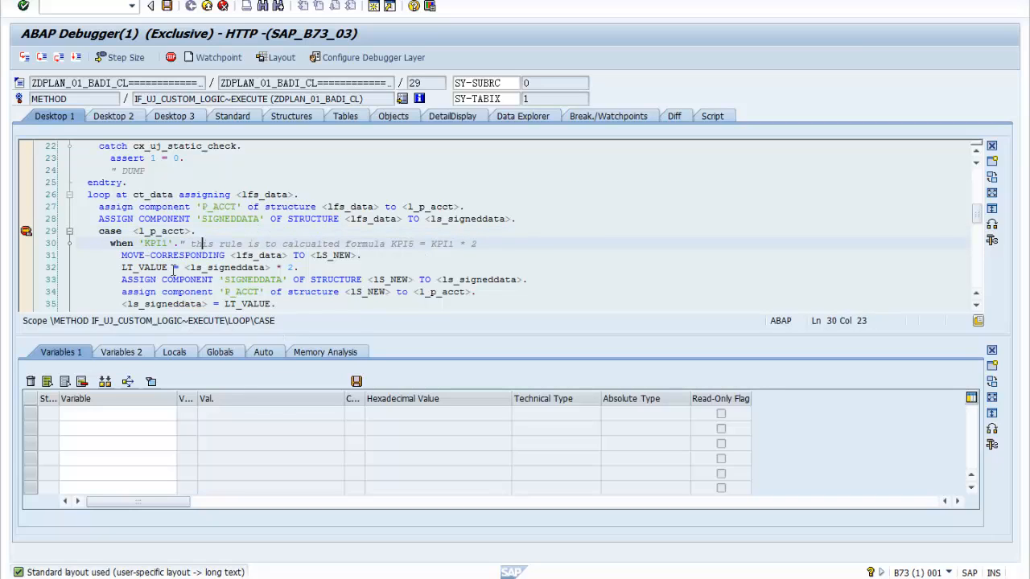
click(190, 255)
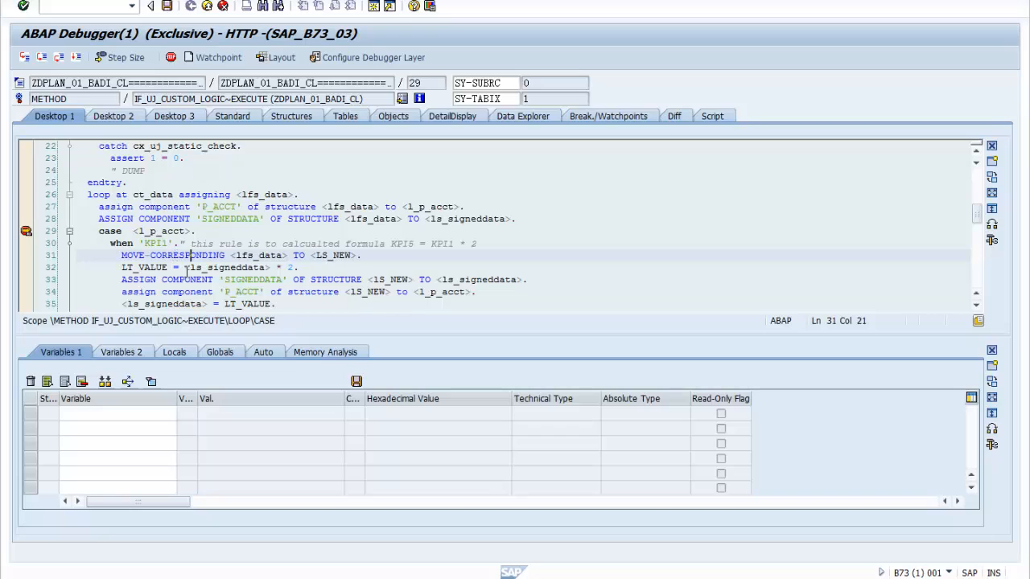
scroll(157, 251, down, 1)
double_click(160, 196)
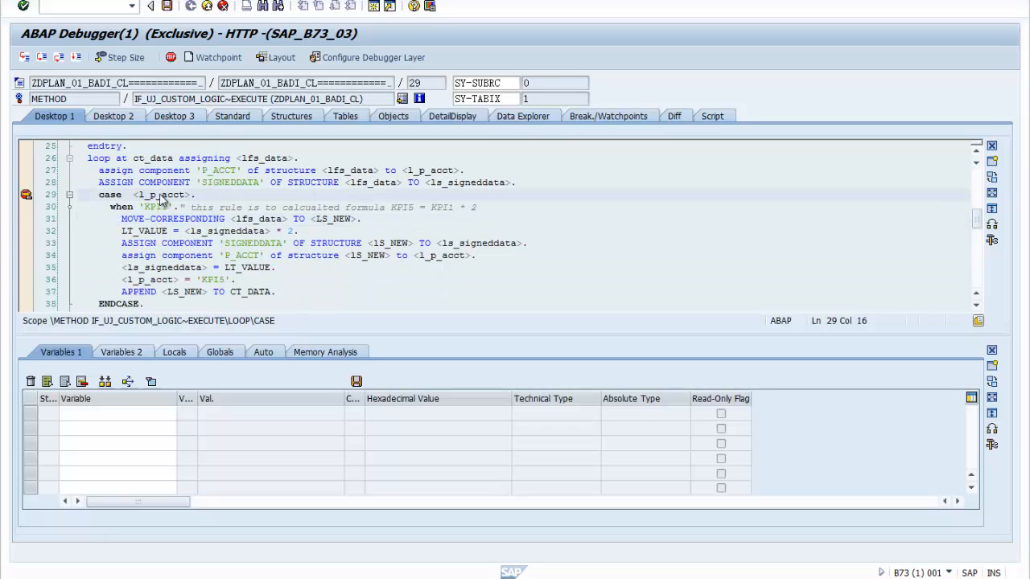
drag(237, 413, 160, 412)
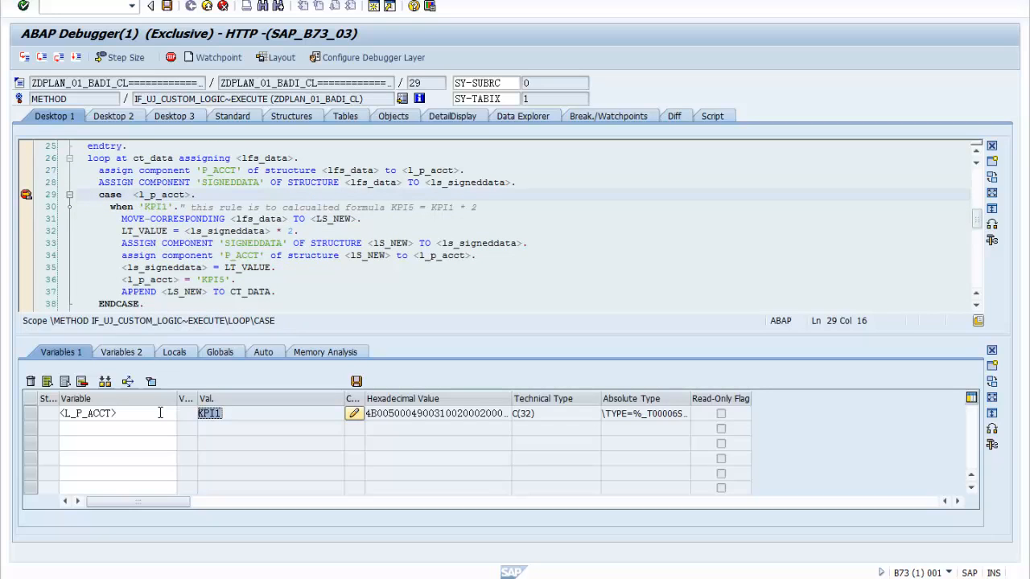
click(252, 424)
- Display CT_DATA as a variable, examine its record's account, time and signed data, and return to the source code
double_click(256, 293)
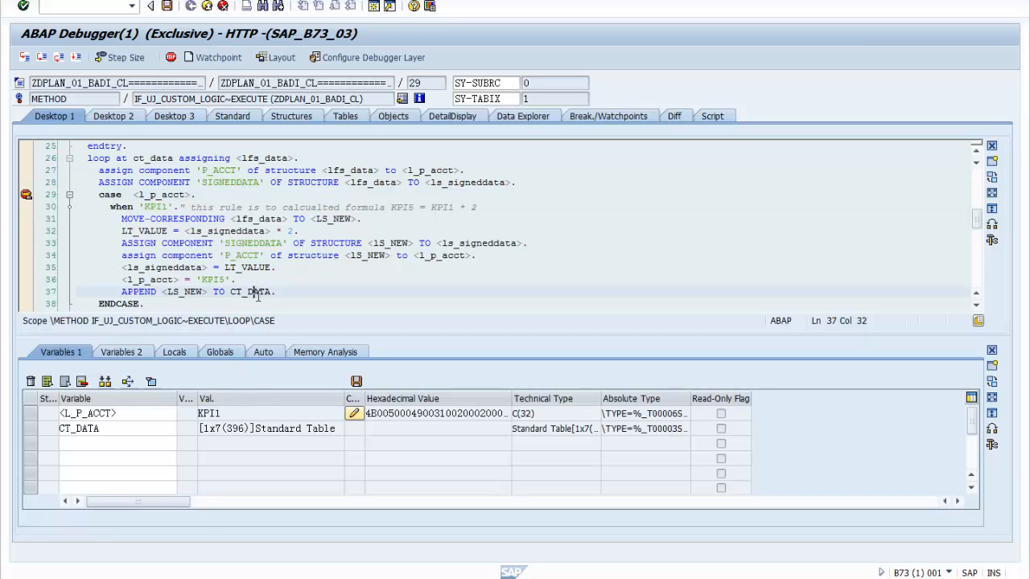
double_click(84, 429)
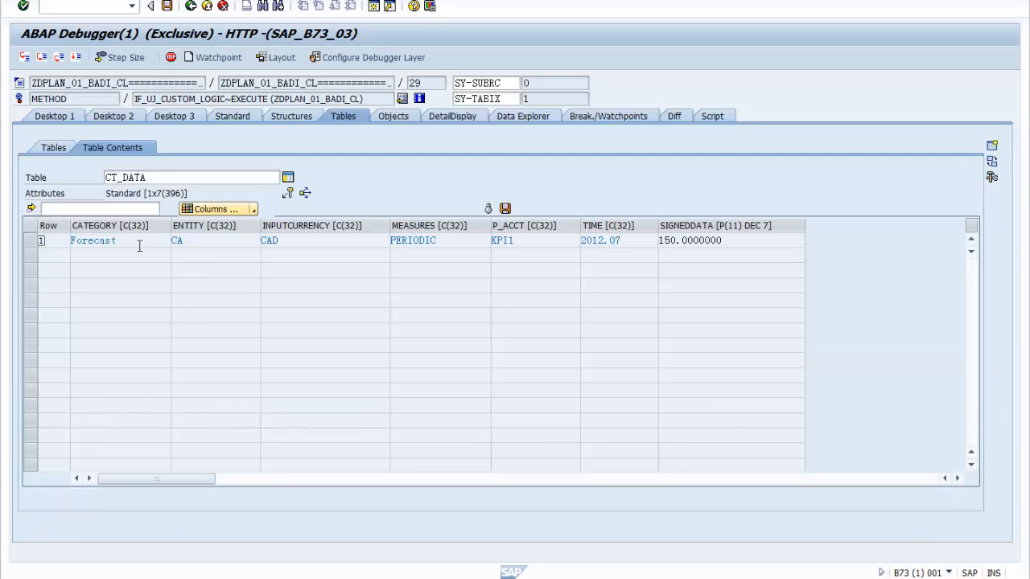
drag(625, 239, 474, 238)
drag(748, 237, 588, 240)
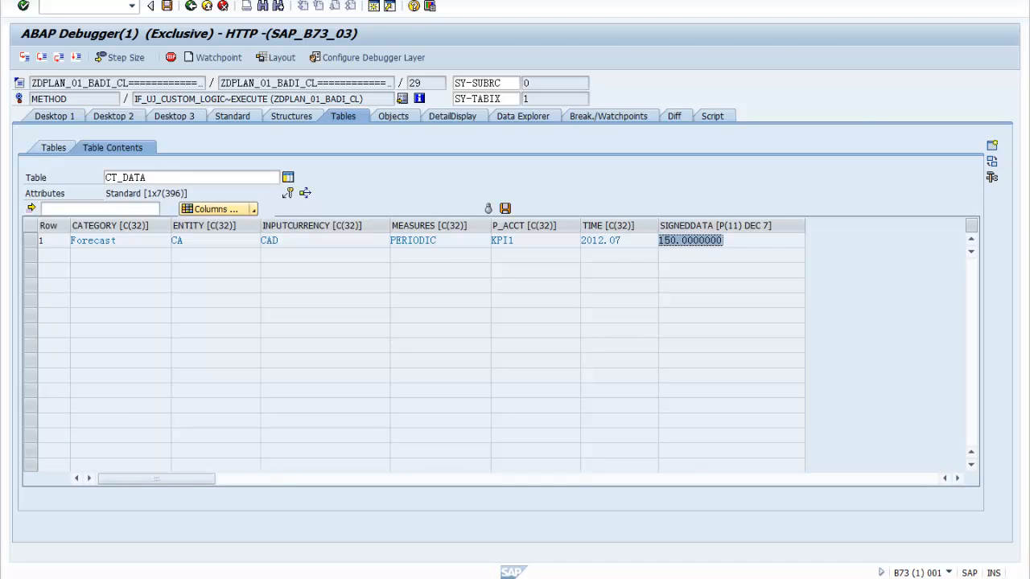
key(alt+Tab)
click(54, 116)
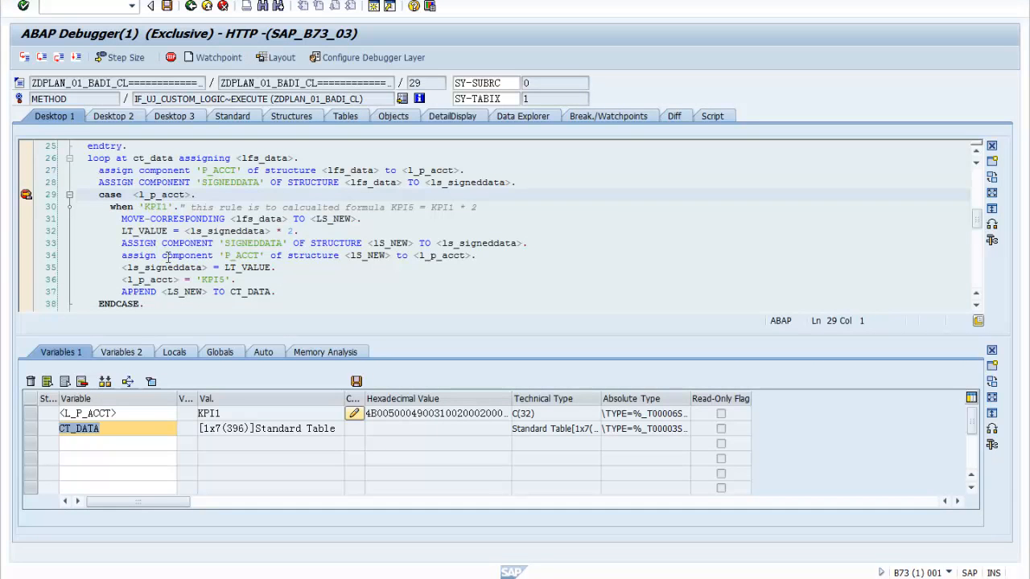
- Execute the KPI1 rule statement by statement through the append to CT_DATA, up to the endloop line
key(F5)
key(F5)
key(F5)
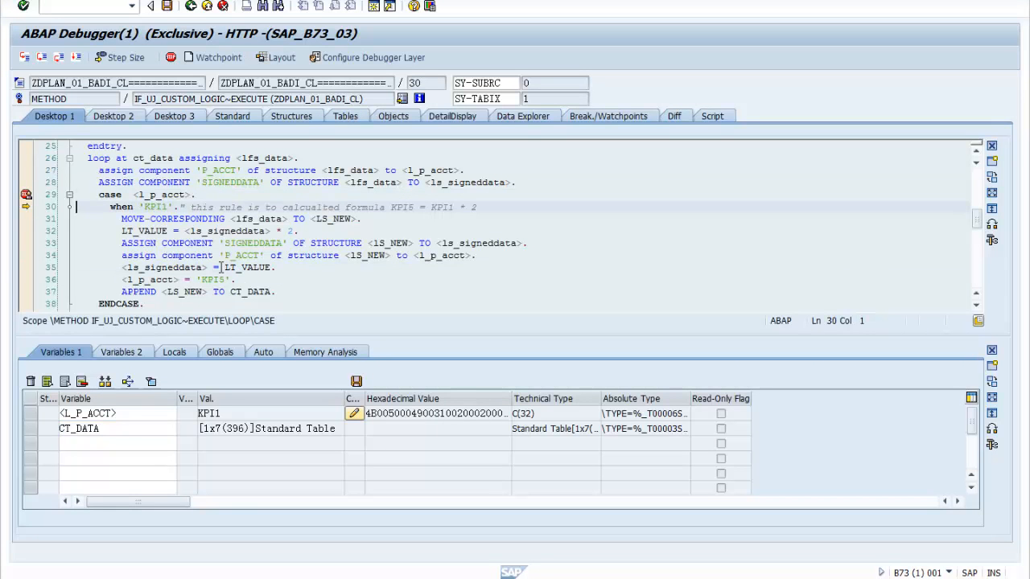
key(F5)
key(F5)
key(F5)
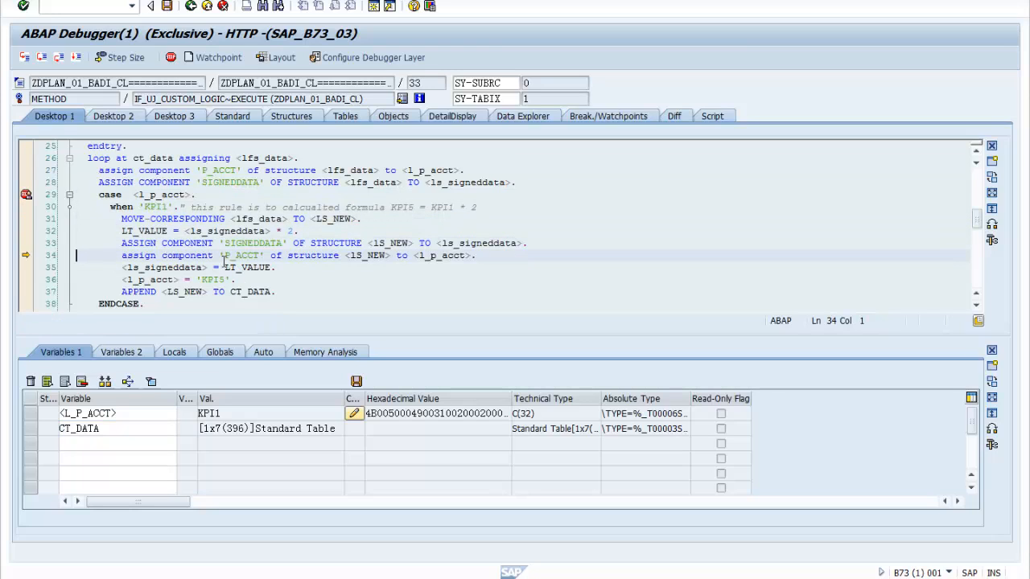
key(F5)
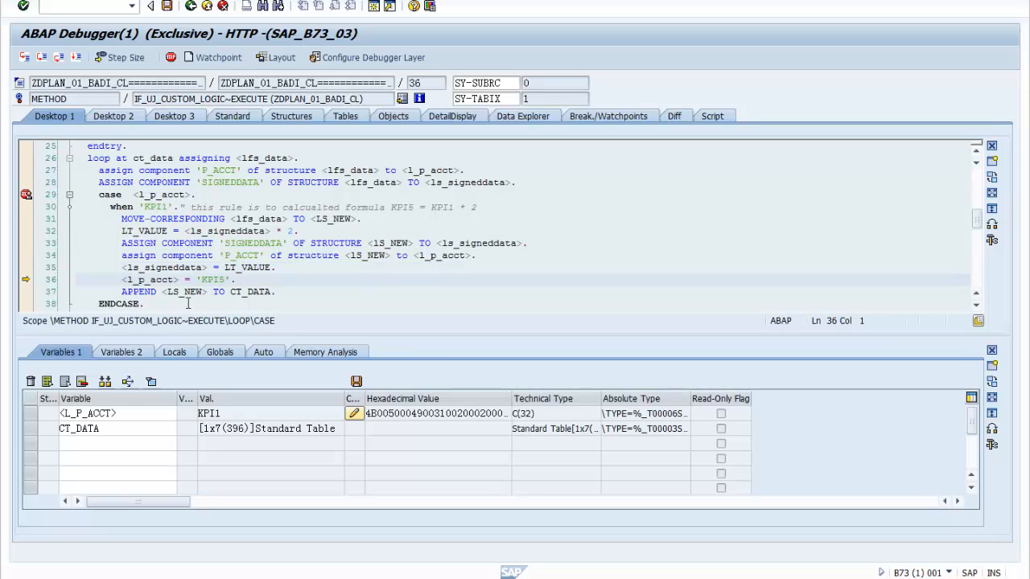
click(167, 291)
key(F5)
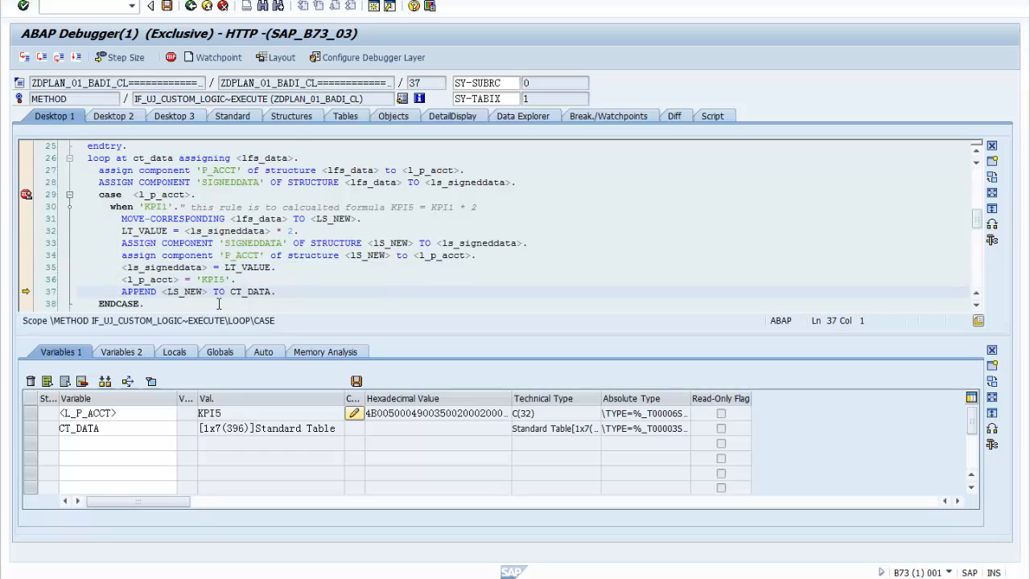
key(F5)
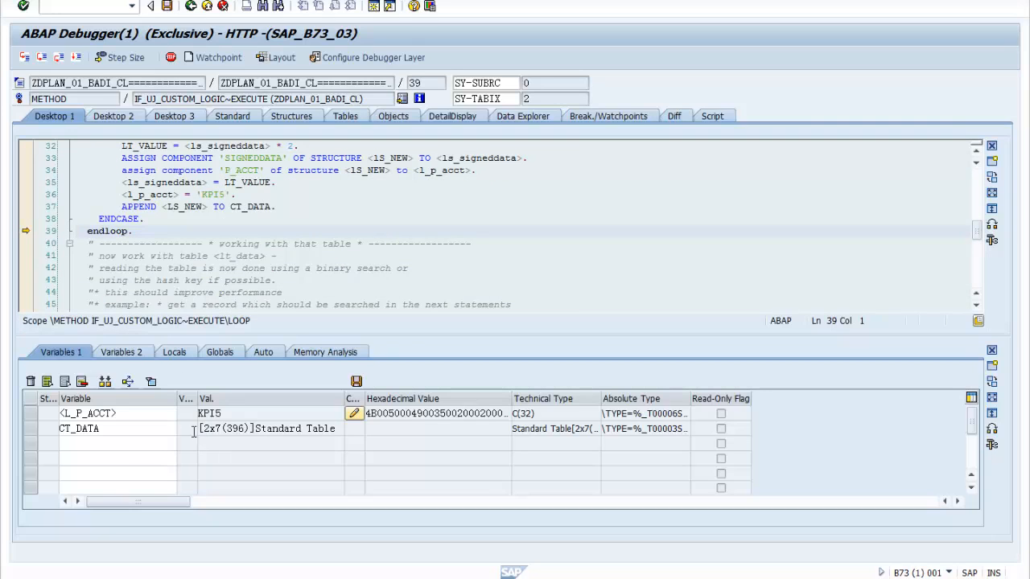
- Examine the KPI5 account and signed data in the CT_DATA table contents and return to the source code
double_click(91, 429)
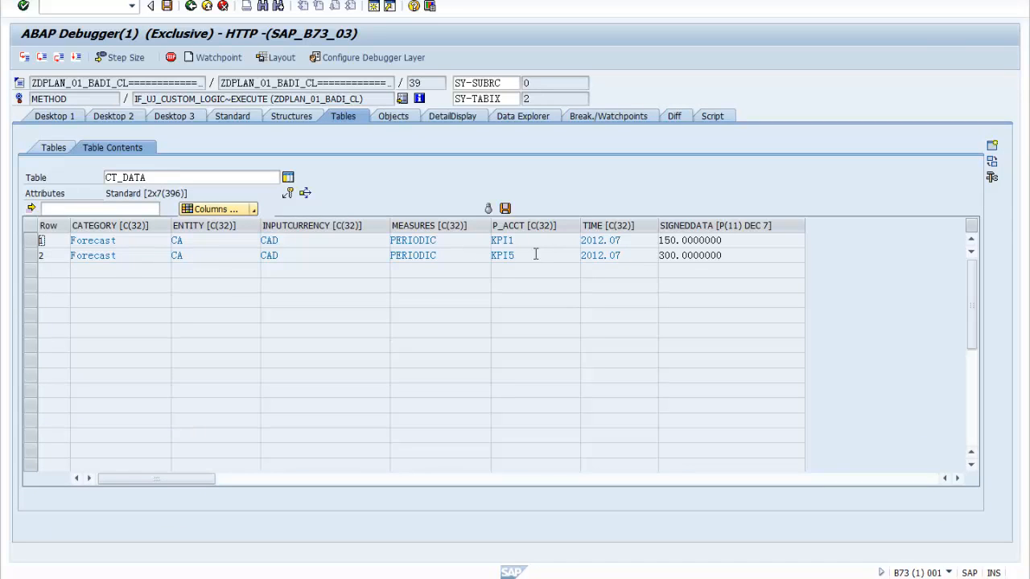
drag(528, 256, 462, 261)
drag(678, 257, 654, 258)
click(50, 117)
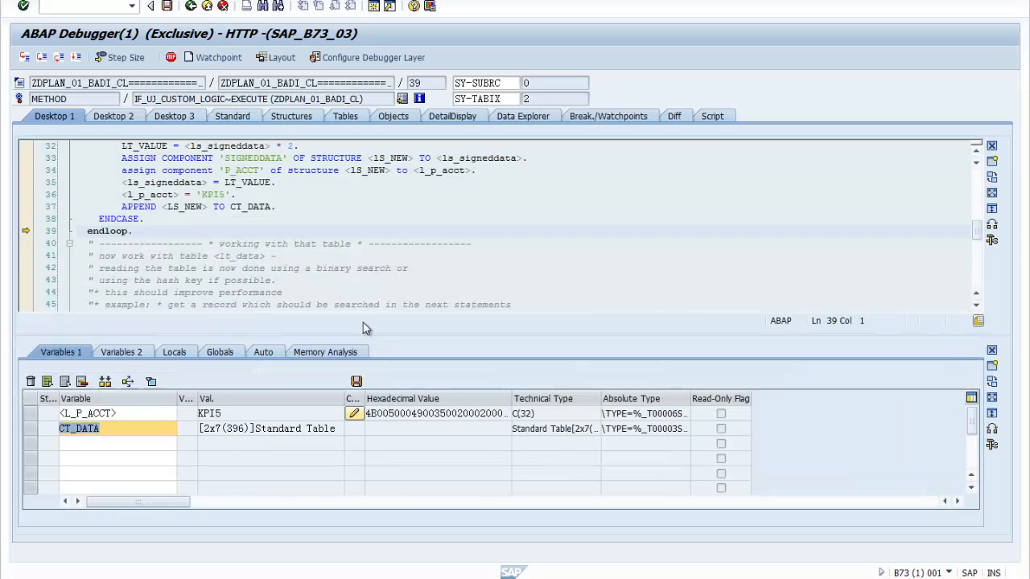
- Review the KPI5 = KPI1 * 2 statements and the value of LT_VALUE, and resume program execution
scroll(310, 259, up, 1)
click(476, 159)
drag(301, 184, 121, 186)
click(299, 231)
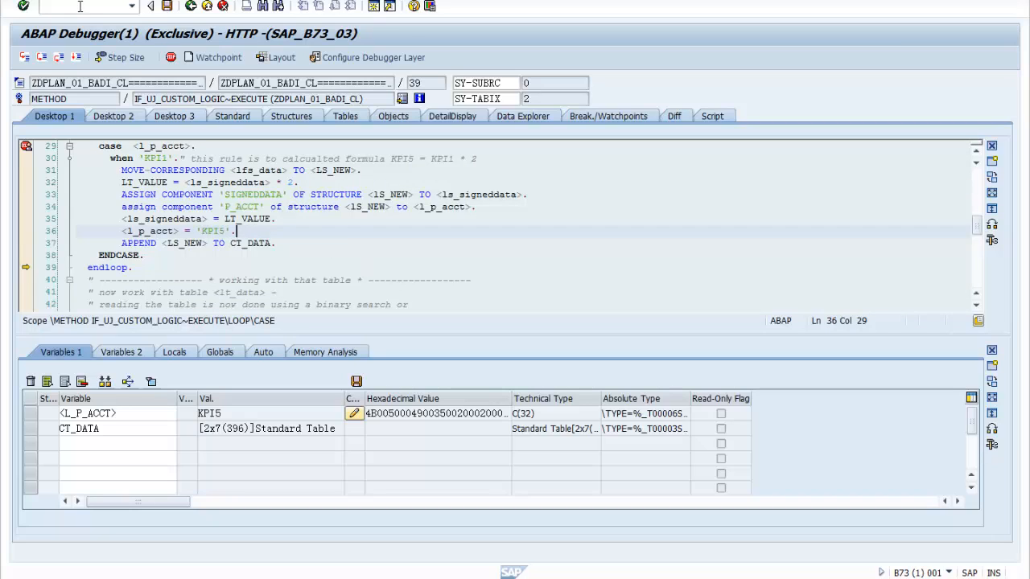
mouse_move(269, 221)
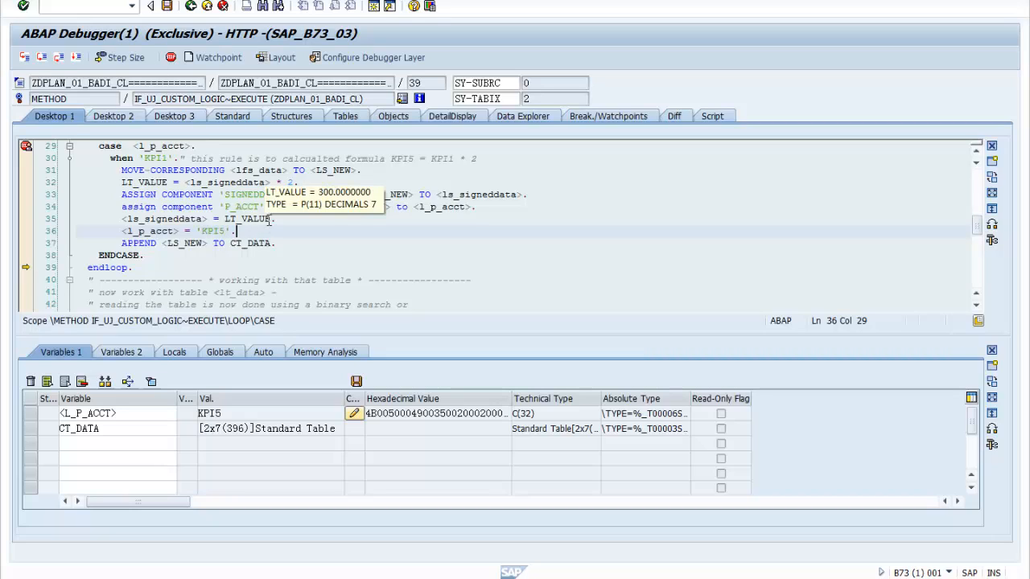
key(F8)
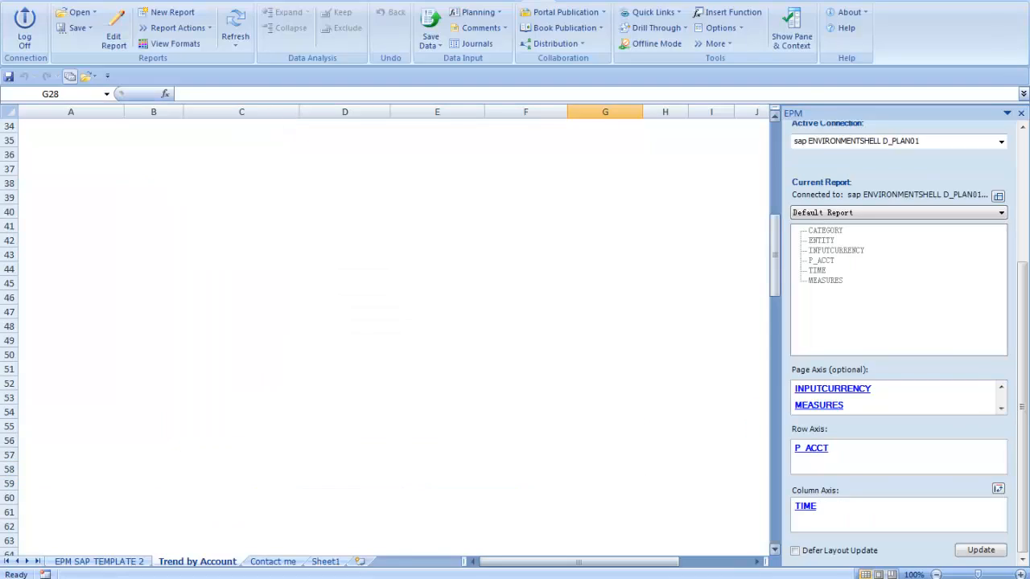
- Check the Jul 2012 values of KPI1 and KPI5 in the refreshed Trend by Account form
mouse_move(685, 577)
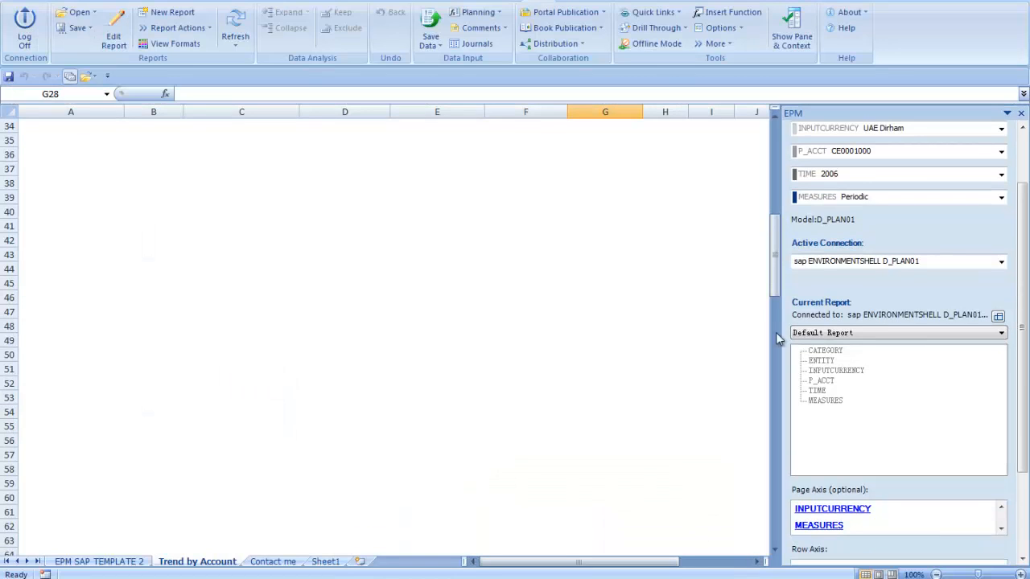
drag(776, 286, 777, 187)
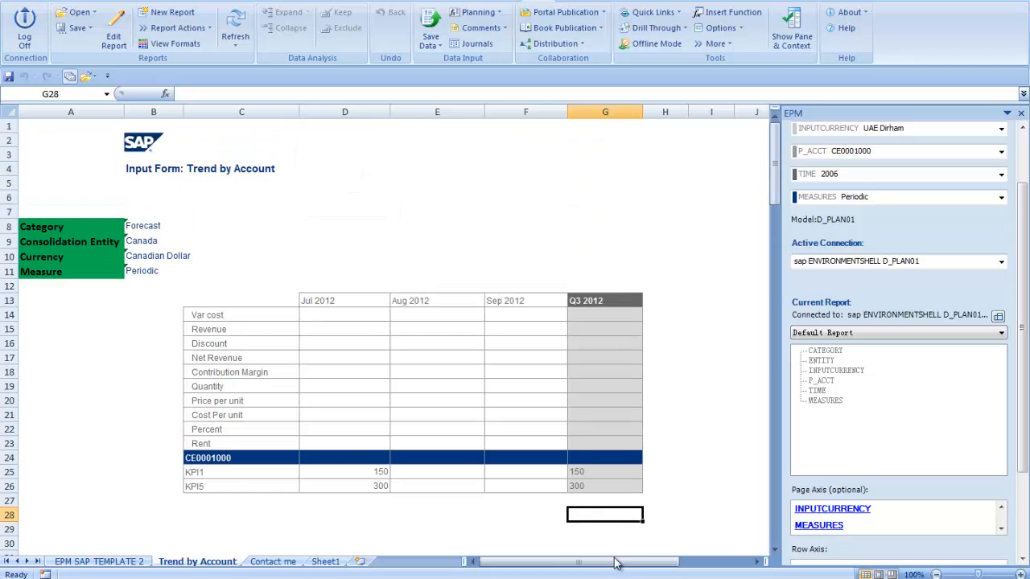
click(374, 472)
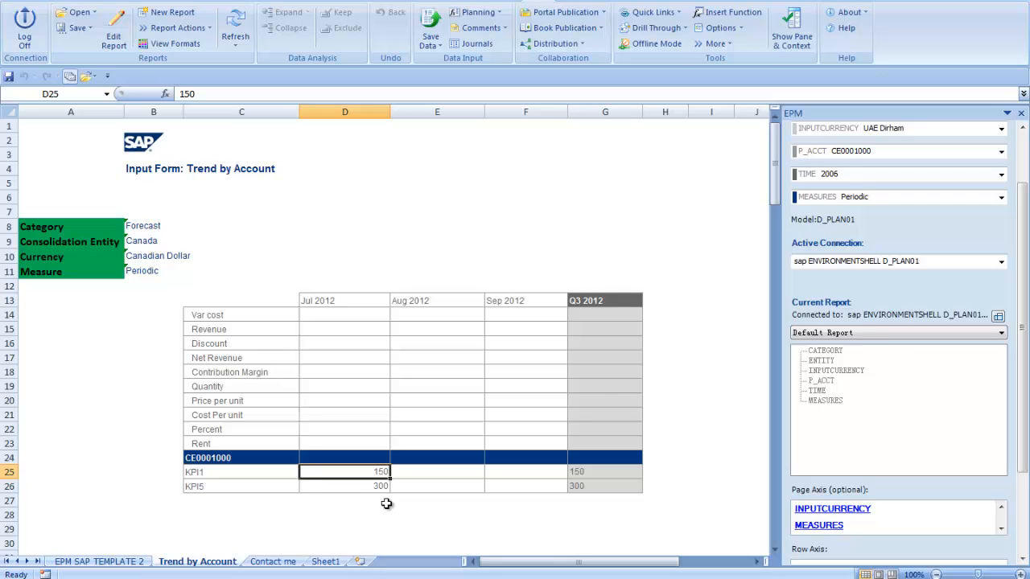
click(377, 486)
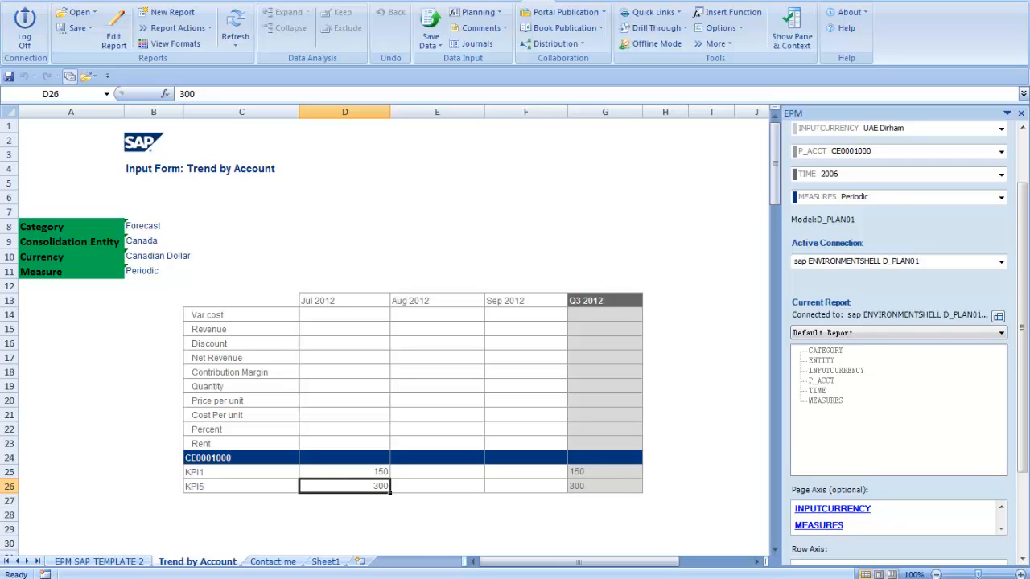
- Switch to the SAP list output for cube /CPMB/AGIMF7I, regenerate it, and compare the KPI1 and KPI5 records
mouse_move(255, 578)
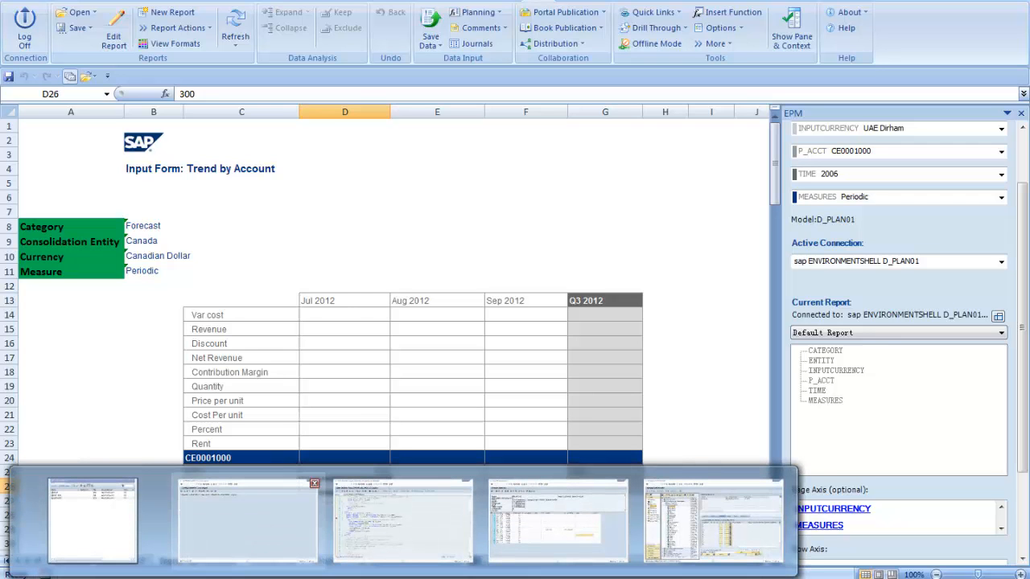
click(713, 522)
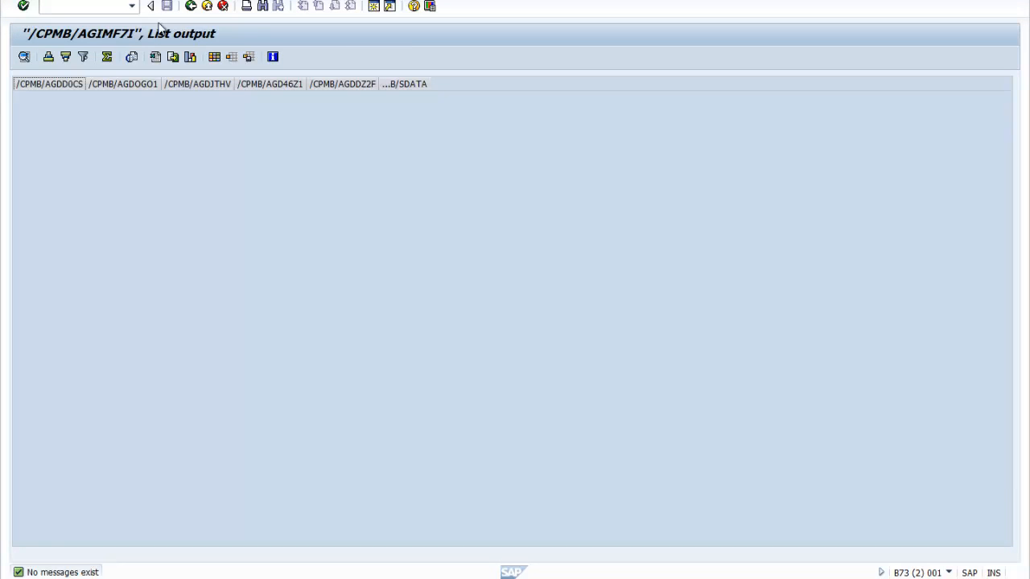
click(191, 7)
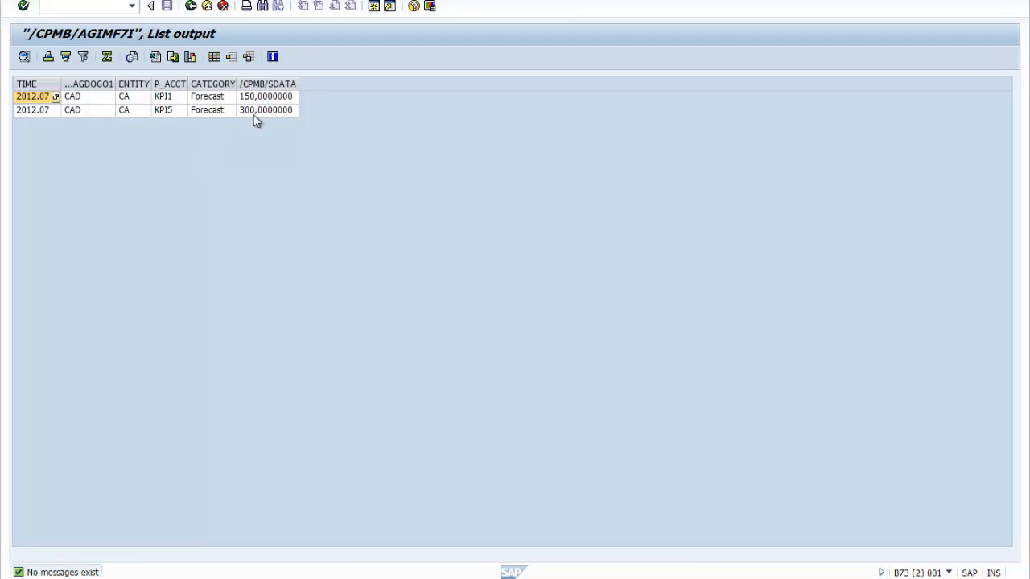
click(259, 102)
click(263, 113)
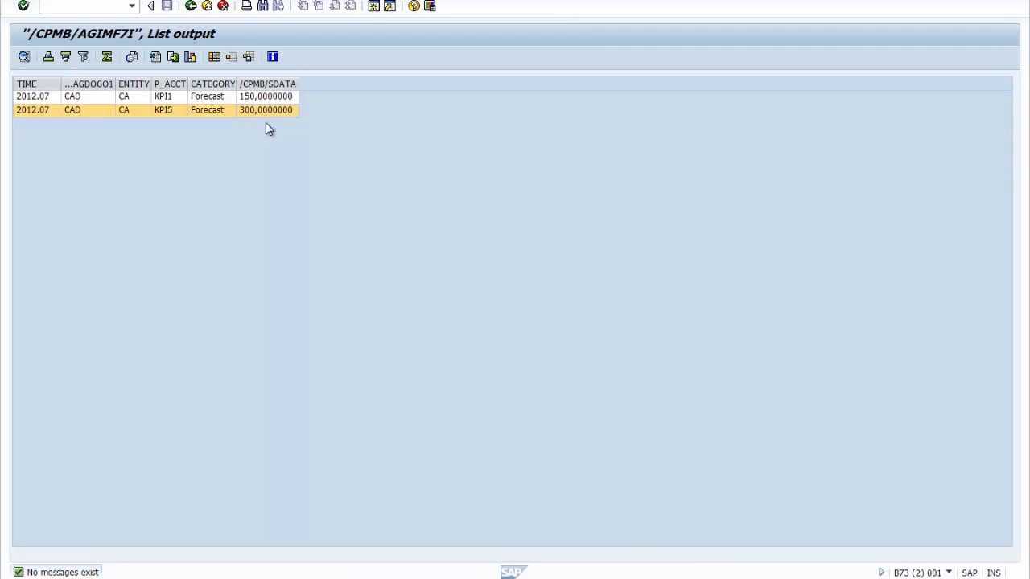
click(262, 102)
click(263, 112)
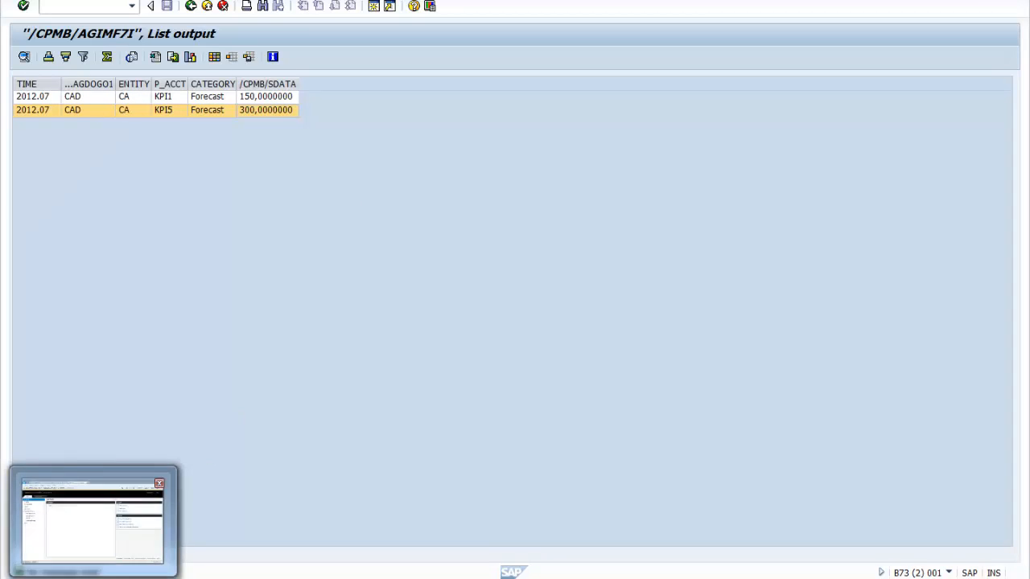
- Return to the Excel workbook and view the message on the Contact me sheet
click(94, 578)
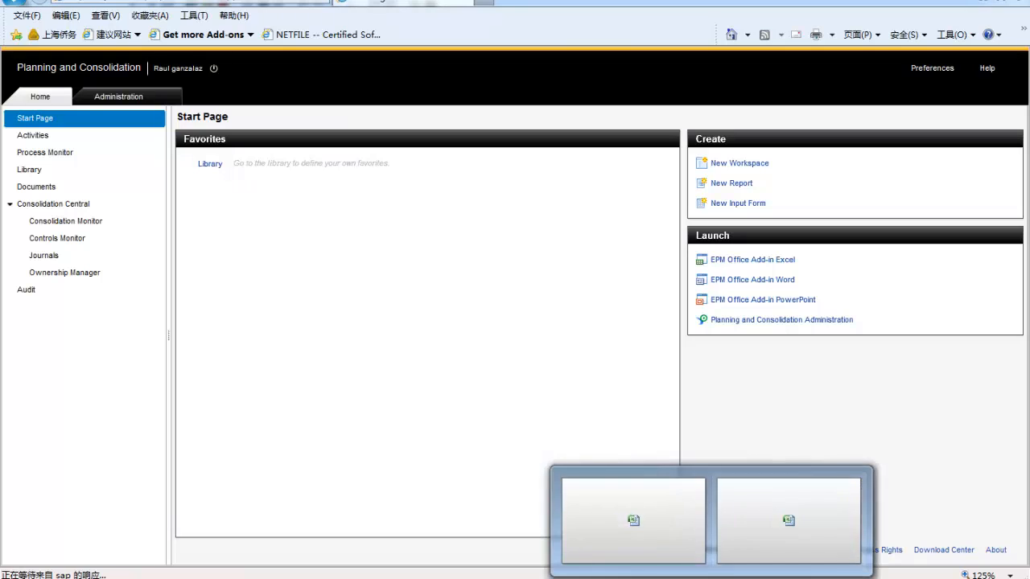
click(509, 578)
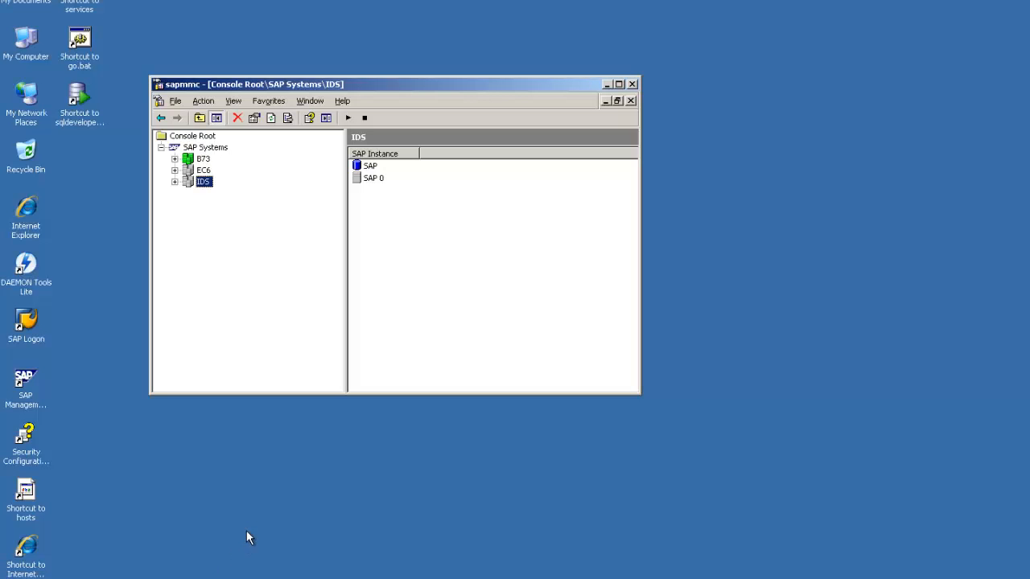
click(937, 0)
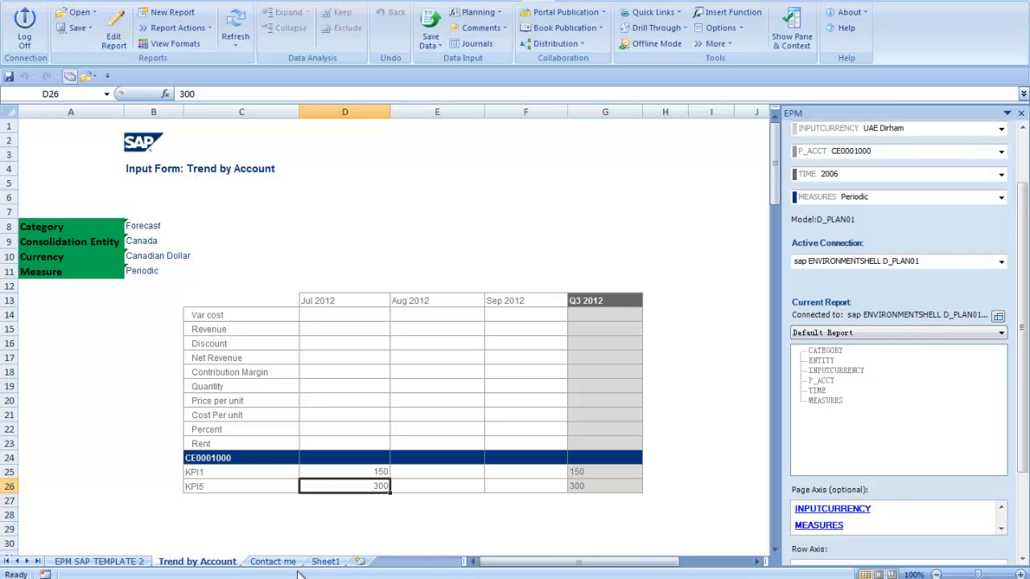
click(294, 565)
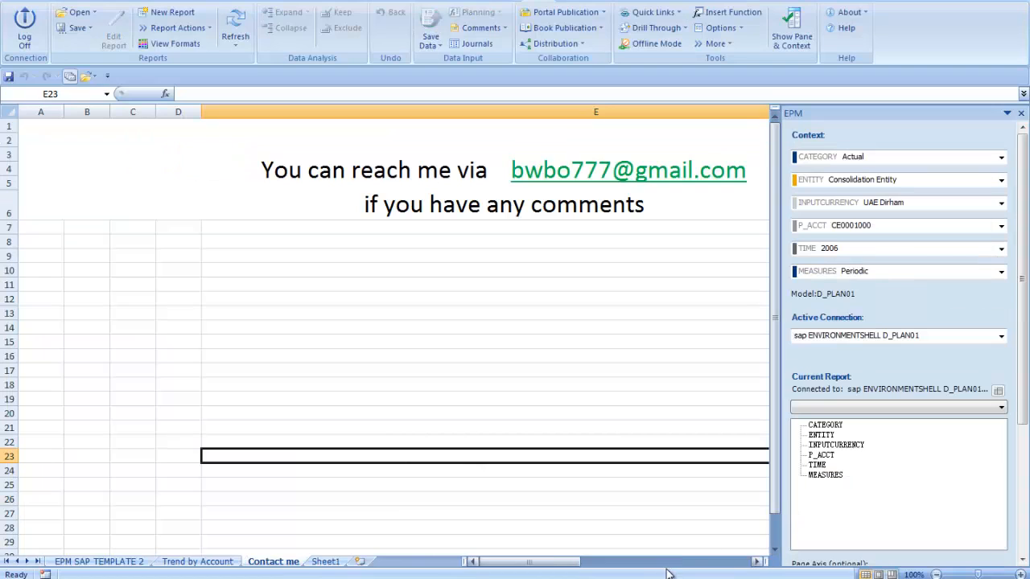
drag(531, 561, 566, 562)
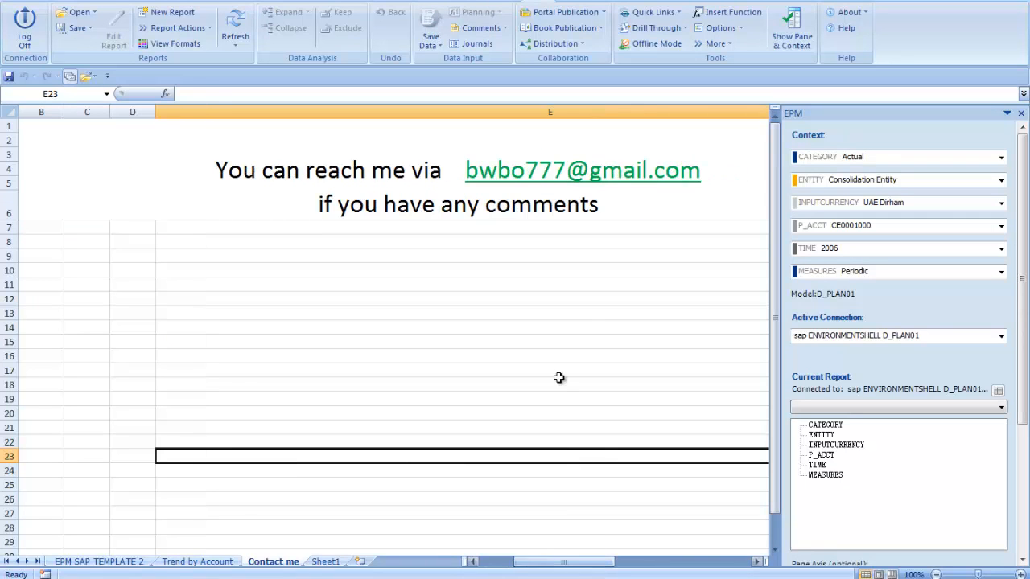